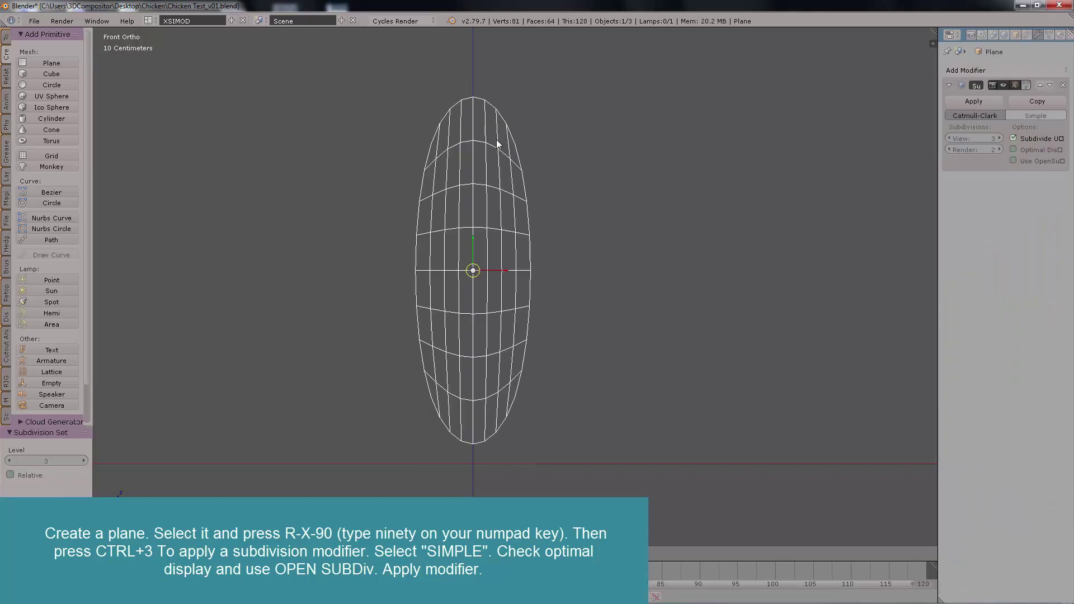
Step: Set the plane's subdivision modifier to Simple and apply it
click(1037, 115)
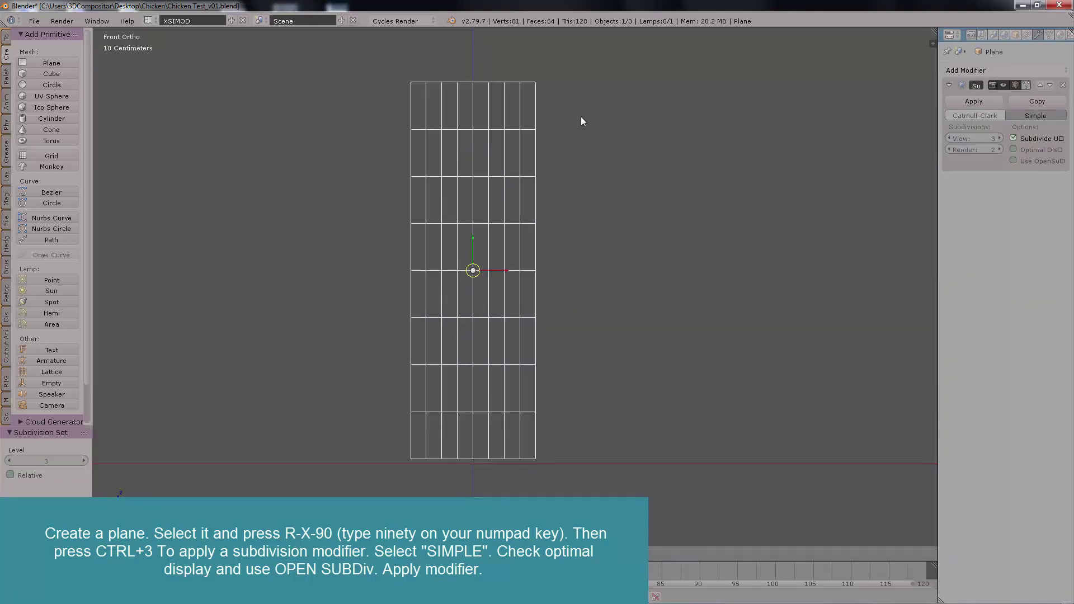
click(973, 101)
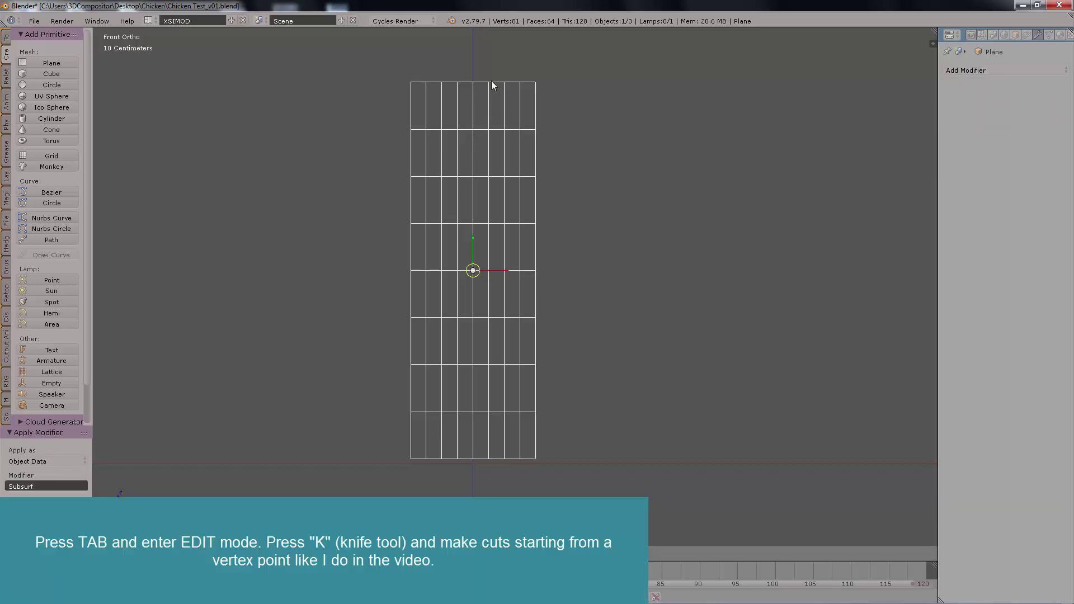
Step: Enter Edit Mode and knife-cut a diagonal through grid vertices on the plane's lower left, tapering toward the base
key(Tab)
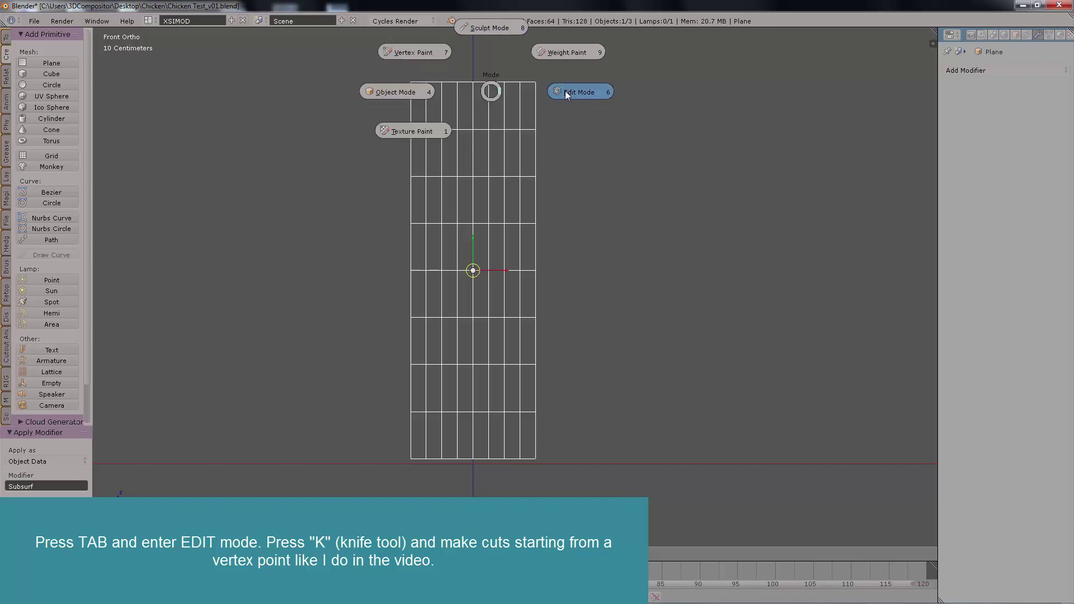
click(560, 91)
key(a)
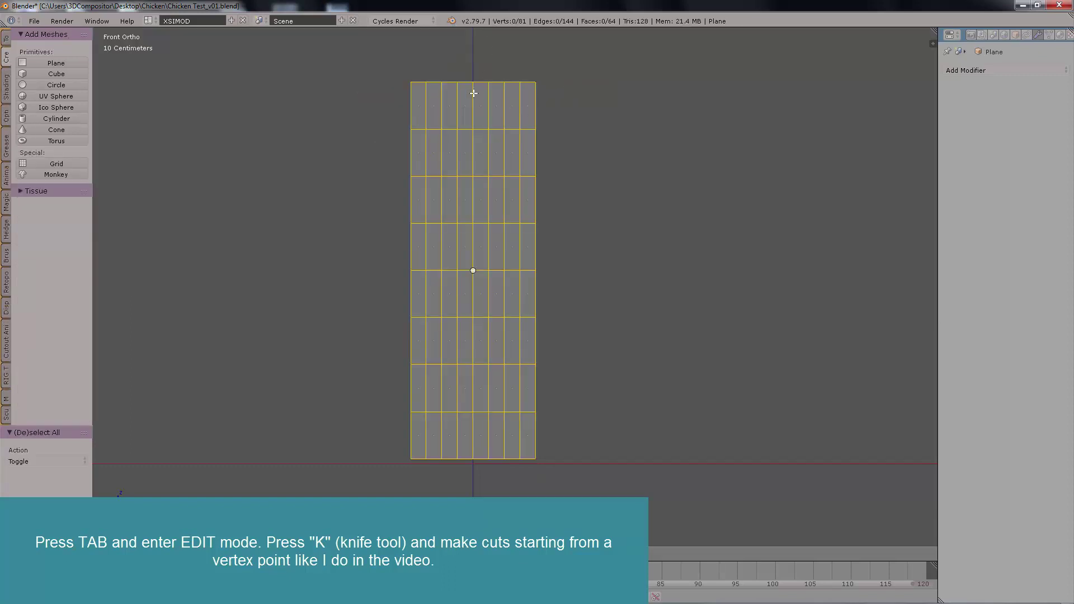
key(k)
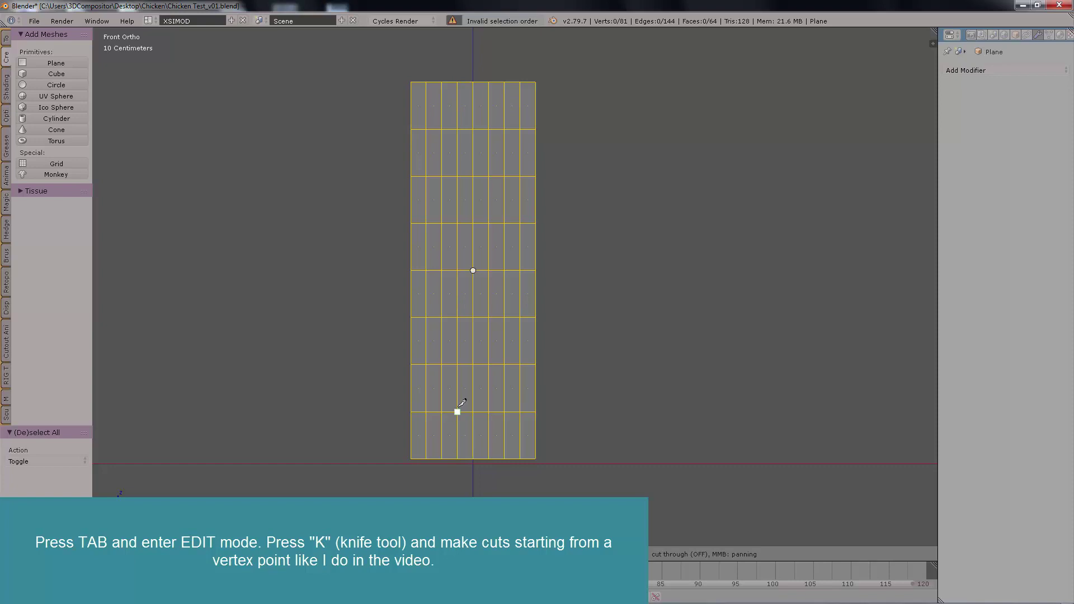
click(442, 364)
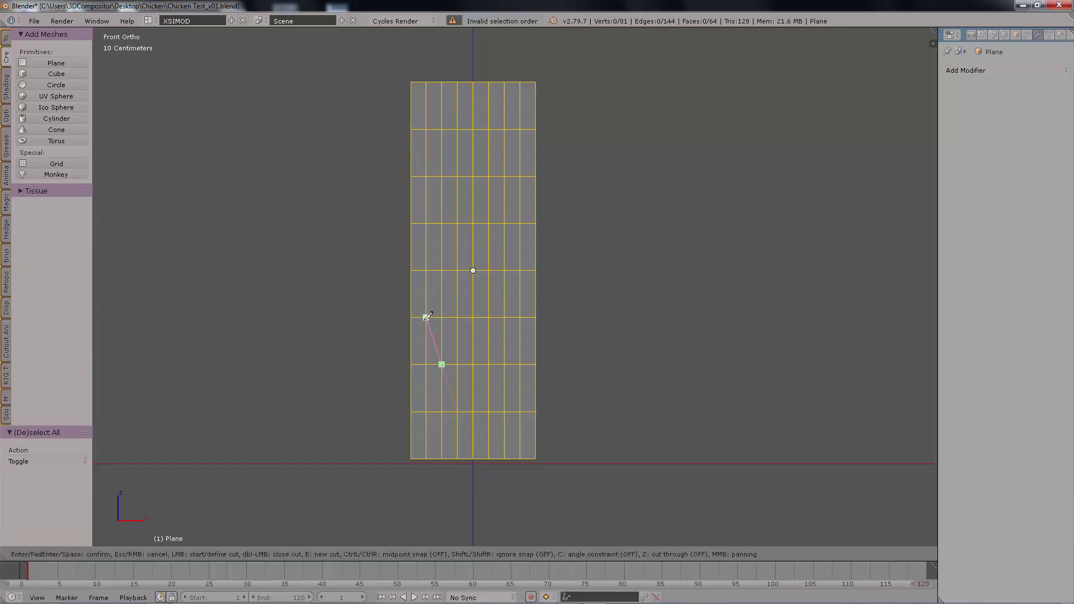
click(426, 317)
key(Return)
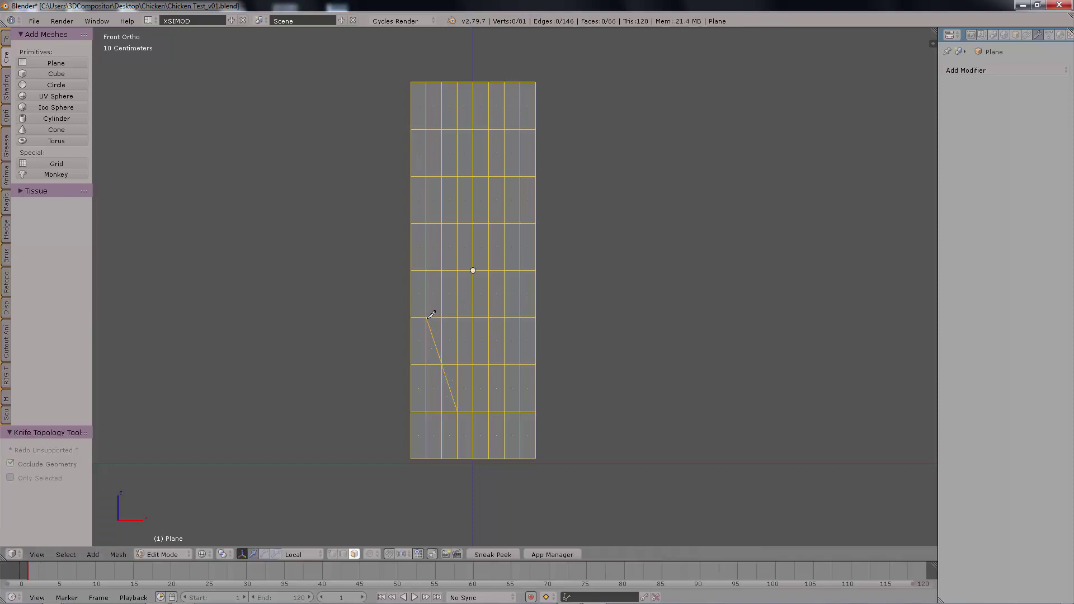
Step: Knife-cut a line up the plane's lower right side, from the second-lowest row up to the middle edge
key(k)
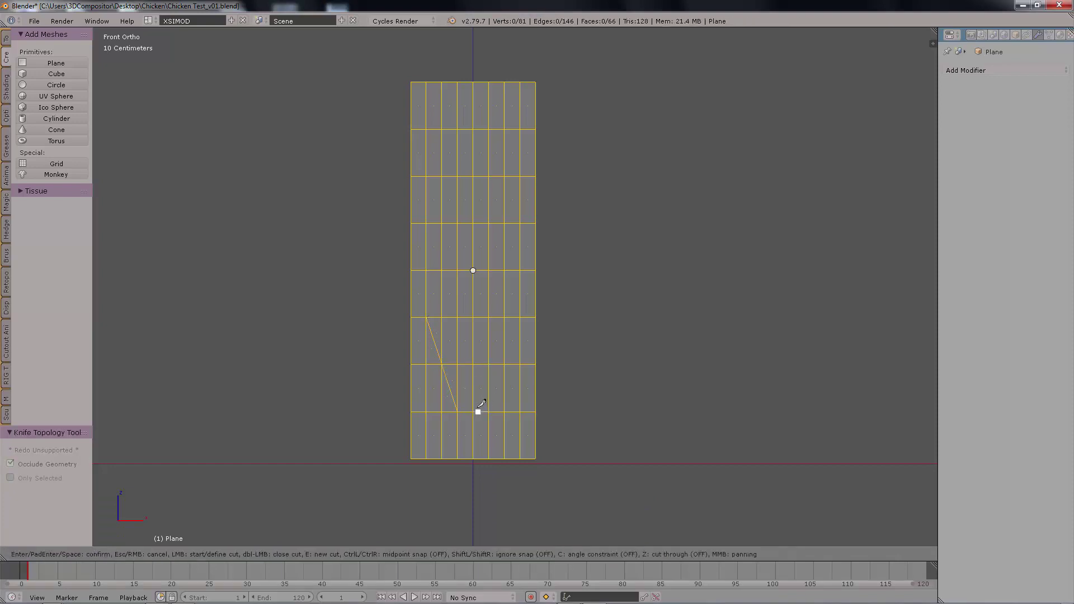
click(473, 412)
click(488, 364)
click(498, 271)
key(space)
Step: Move the vertices along the upper right side outward and raise the cut's end vertex to form a small notch
key(t)
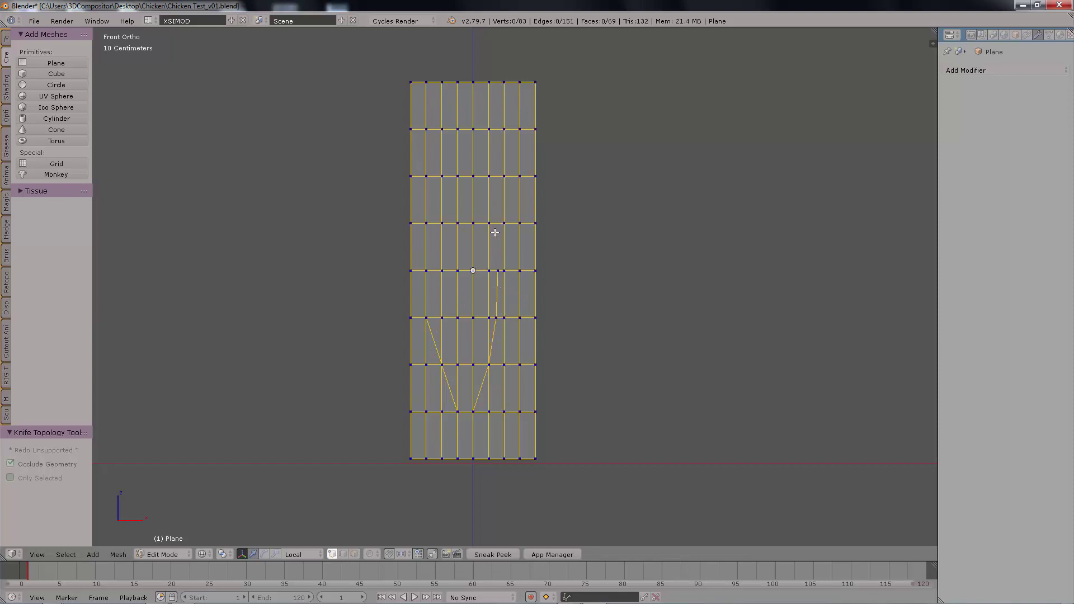
click(489, 223)
drag(513, 224, 523, 224)
click(488, 176)
drag(518, 176, 528, 176)
drag(498, 271, 499, 259)
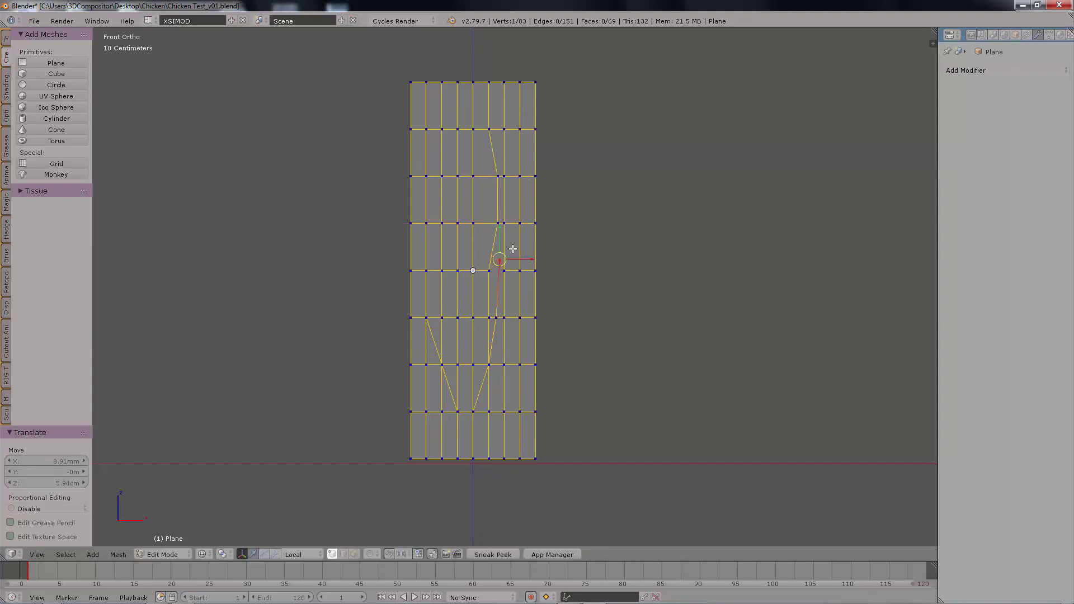
key(a)
scroll(532, 217, up, 1)
shift+middle_drag(494, 158, 493, 198)
drag(478, 152, 491, 153)
drag(478, 95, 488, 95)
Step: Knife-cut a slanted corner across the feather's upper right tip, ending at the top centre vertex
key(a)
key(k)
click(489, 114)
click(459, 96)
key(Return)
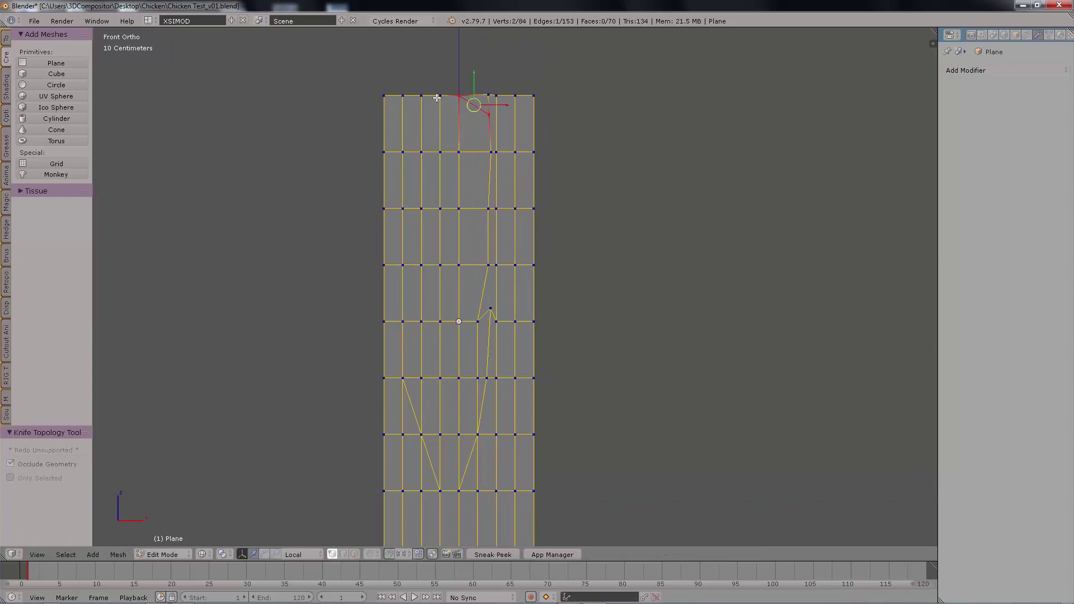
Step: Knife-cut the feather's upper left contour from the top edge down to the outer column above the middle
key(k)
click(441, 96)
click(421, 152)
click(403, 265)
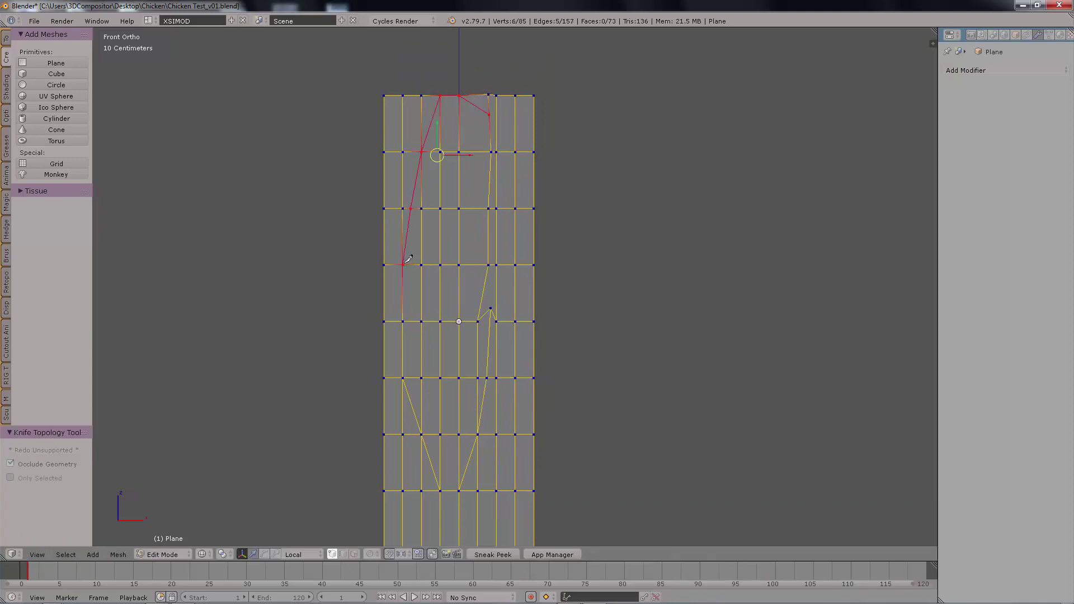
key(Return)
Step: Circle-select the unwanted outer faces on both sides of the feather outline and delete them
key(a)
key(c)
mouse_move(403, 107)
mouse_down()
mouse_move(413, 104)
mouse_move(383, 249)
mouse_move(395, 173)
mouse_up()
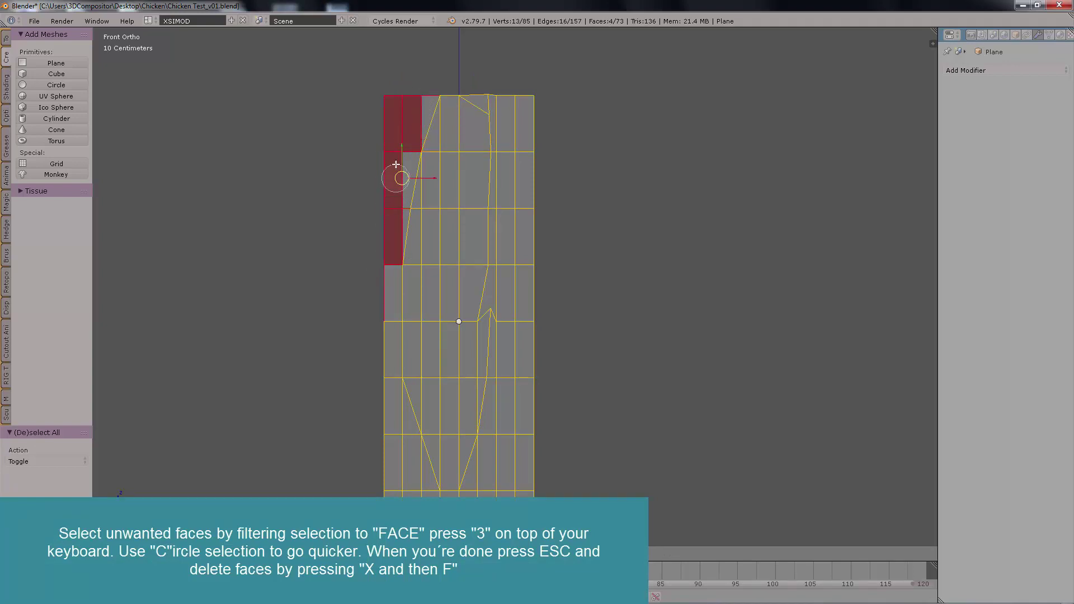
mouse_move(467, 65)
mouse_down()
mouse_move(523, 156)
mouse_move(504, 295)
mouse_move(515, 377)
mouse_move(499, 449)
mouse_move(530, 94)
mouse_up()
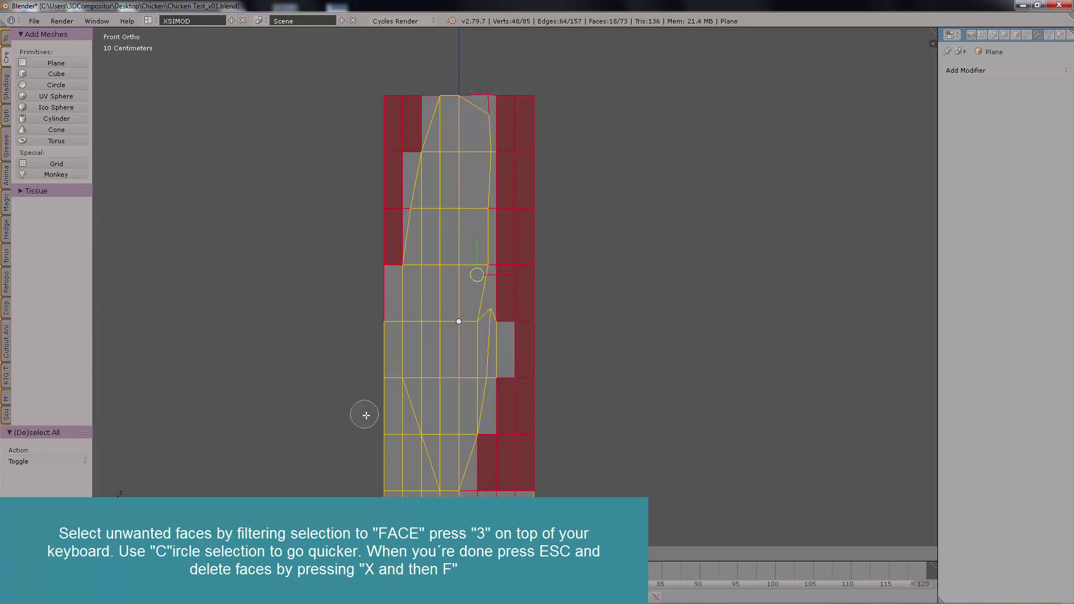
drag(386, 445, 394, 465)
key(Escape)
key(x)
key(f)
key(u)
mouse_move(511, 348)
mouse_down()
mouse_move(494, 357)
mouse_move(448, 98)
mouse_move(405, 240)
mouse_up()
key(Delete)
Step: Delete the leftover faces outside the feather's left contour, from the middle down beside the stem
right_click(391, 291)
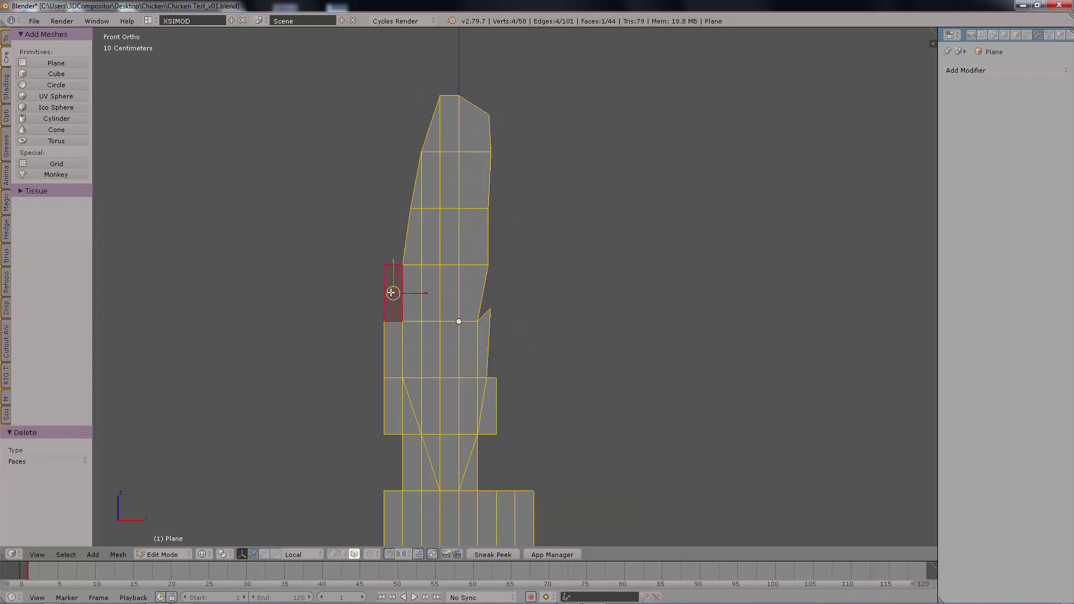
shift+right_click(394, 338)
shift+right_click(393, 411)
shift+right_click(406, 419)
shift+right_click(406, 455)
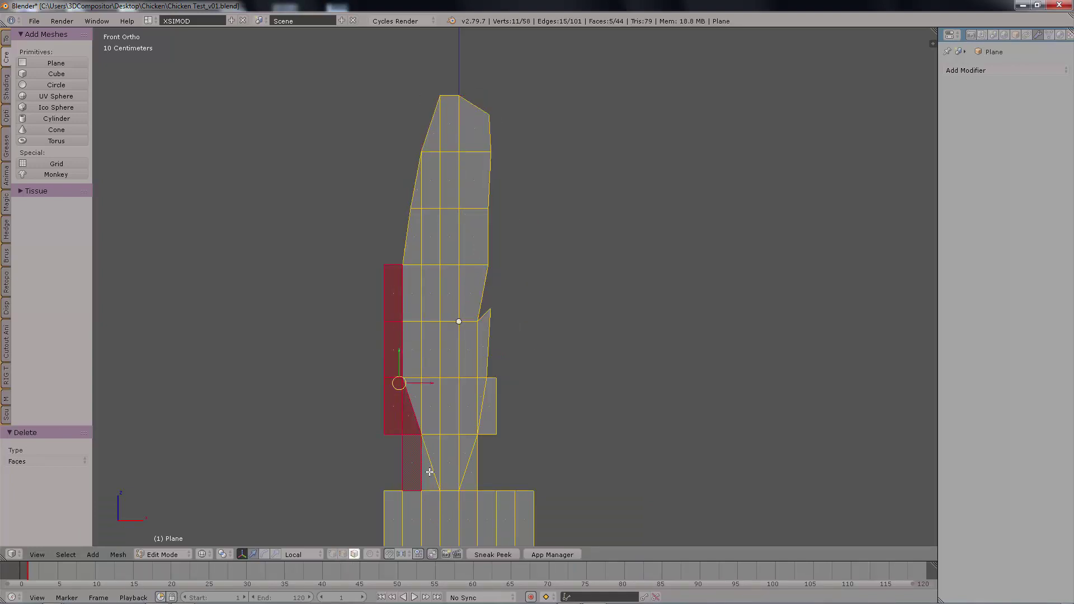
shift+right_click(430, 472)
shift+right_click(431, 507)
shift+right_click(411, 512)
shift+right_click(394, 515)
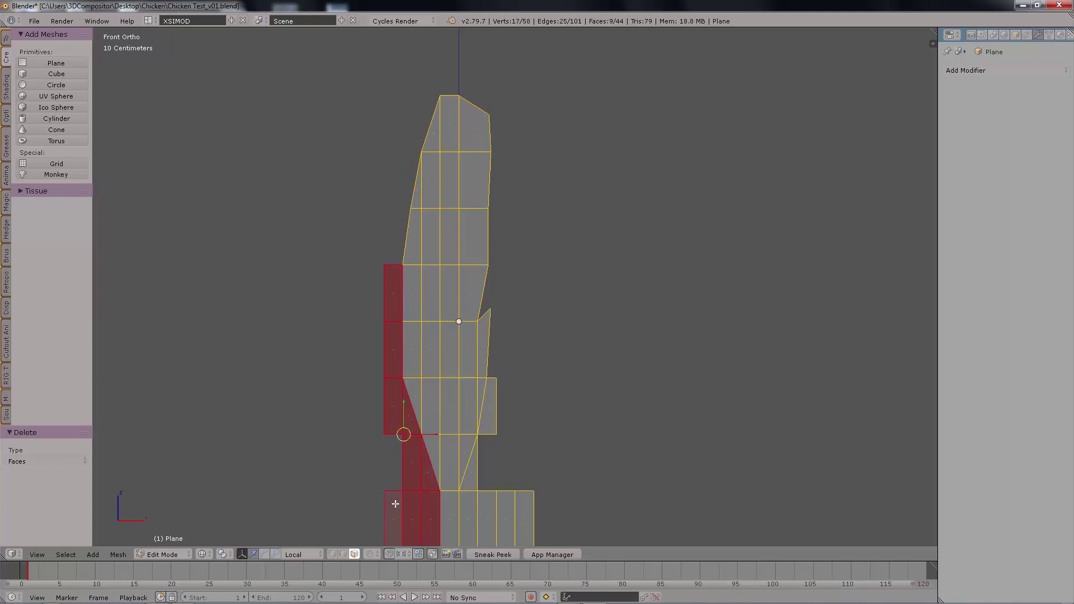
key(x)
click(367, 480)
Step: Delete the remaining faces outside the feather's lower right contour and beside the stem
right_click(490, 423)
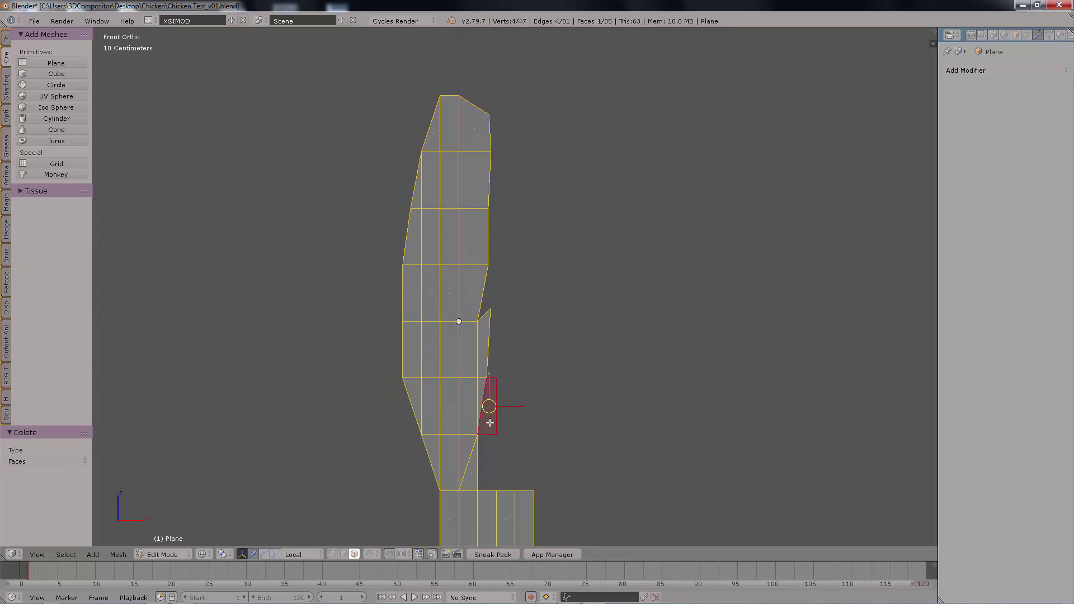
shift+right_click(470, 472)
shift+right_click(468, 518)
shift+right_click(501, 515)
shift+right_click(523, 510)
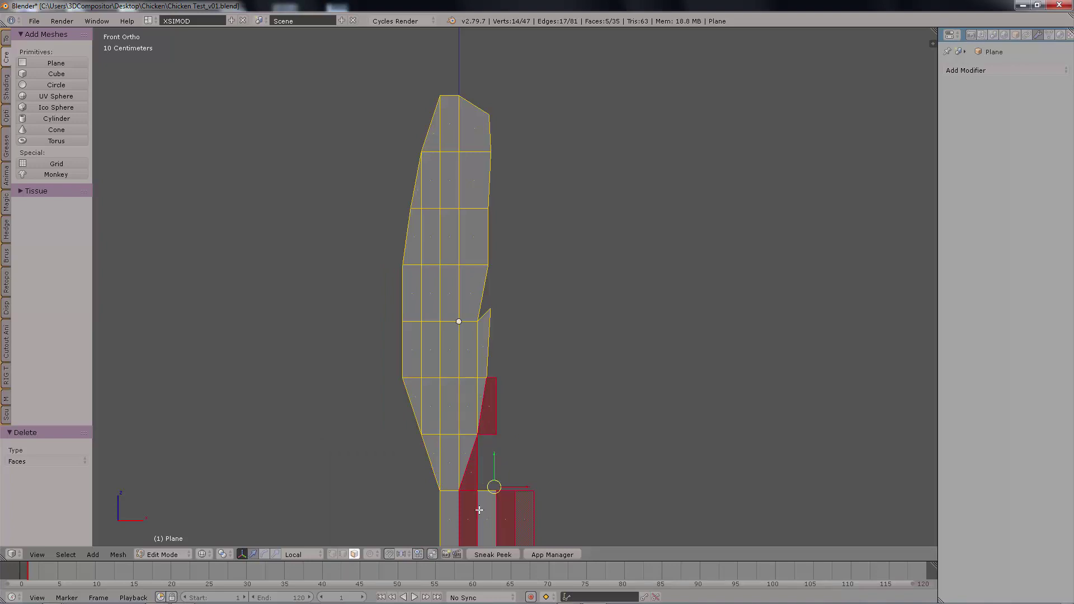
shift+right_click(485, 506)
key(x)
click(559, 438)
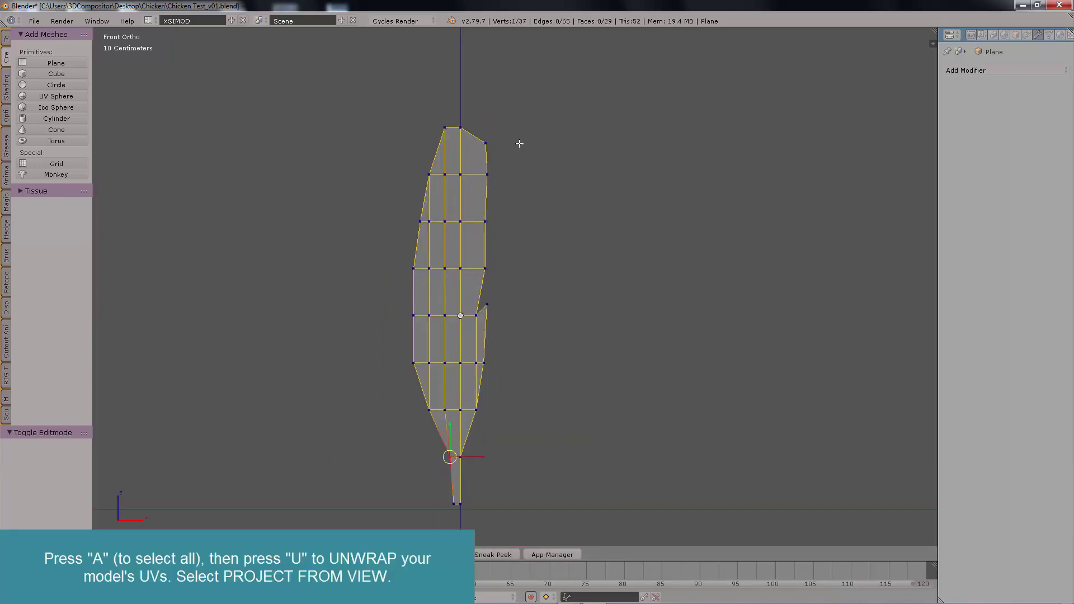
Step: Select the entire feather mesh and unwrap its UVs with Project From View
key(a)
key(a)
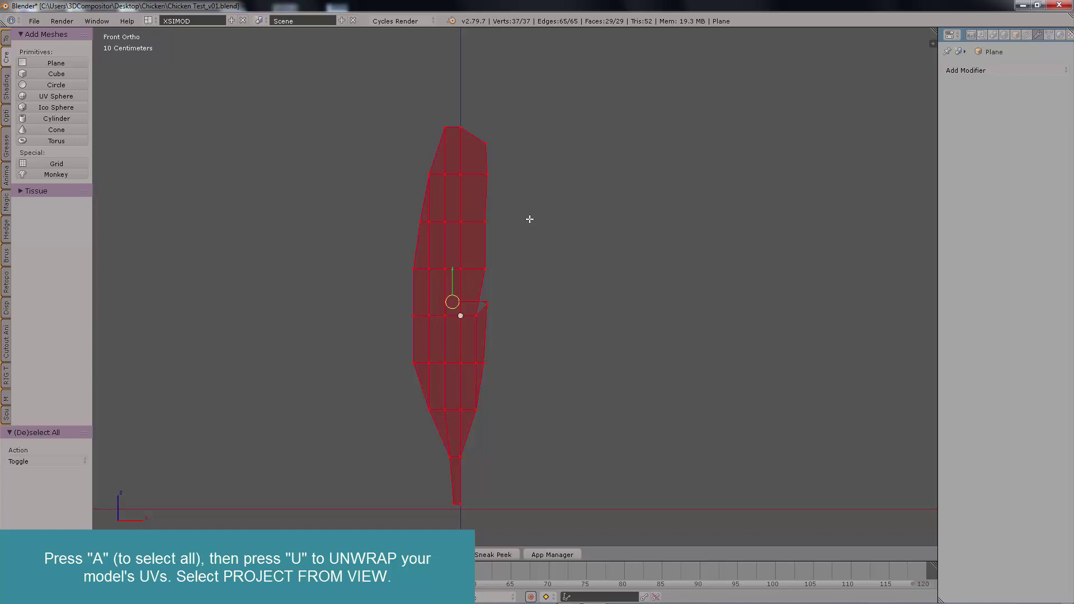
key(u)
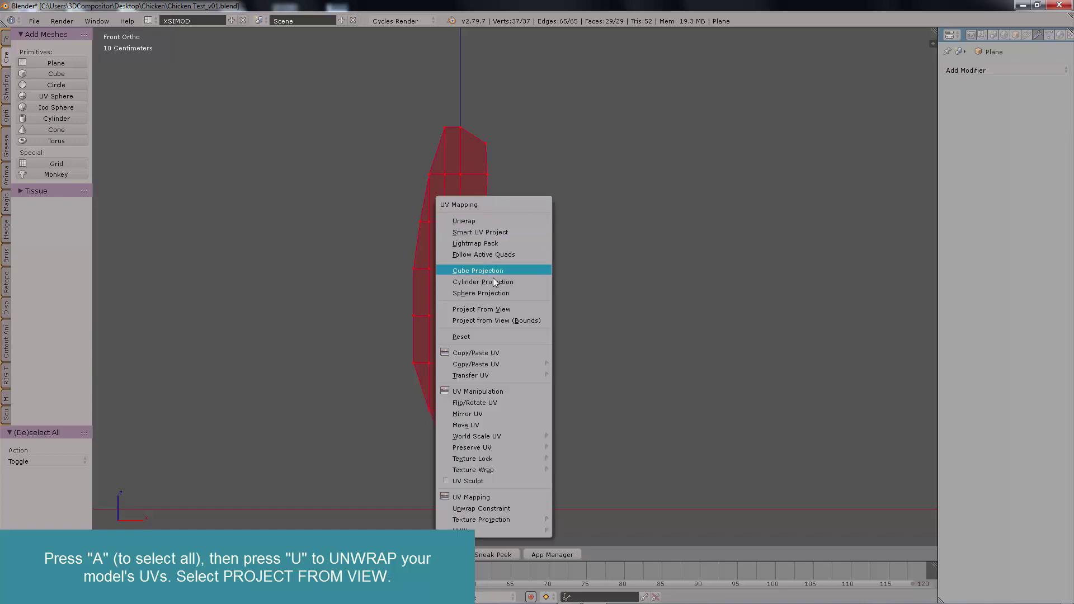
click(491, 311)
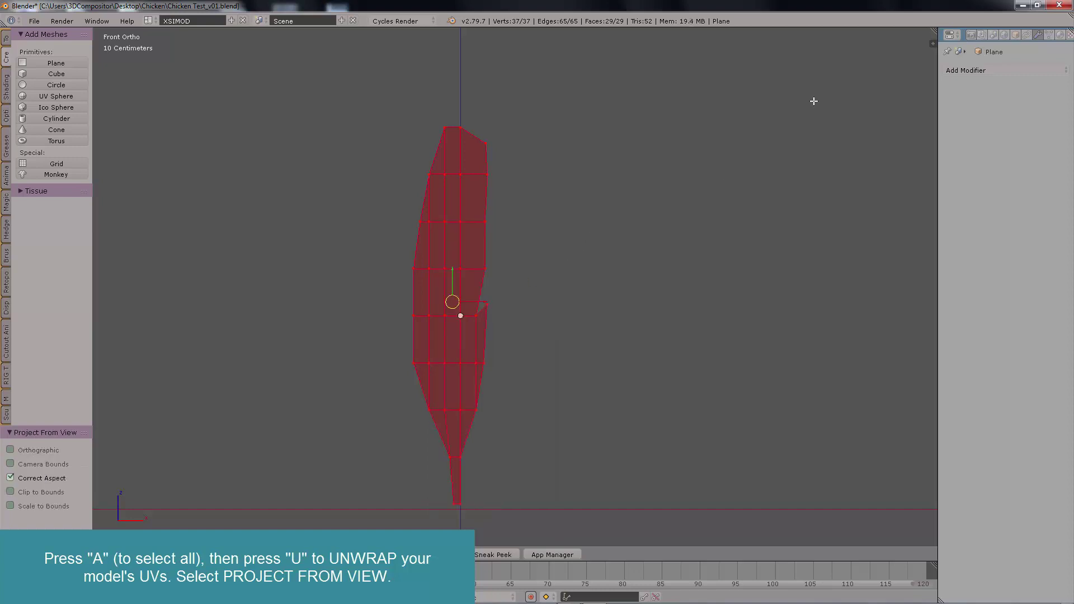
Step: Split the 3D viewport in two and switch the new area to the UV/Image Editor
drag(929, 38, 610, 112)
click(621, 555)
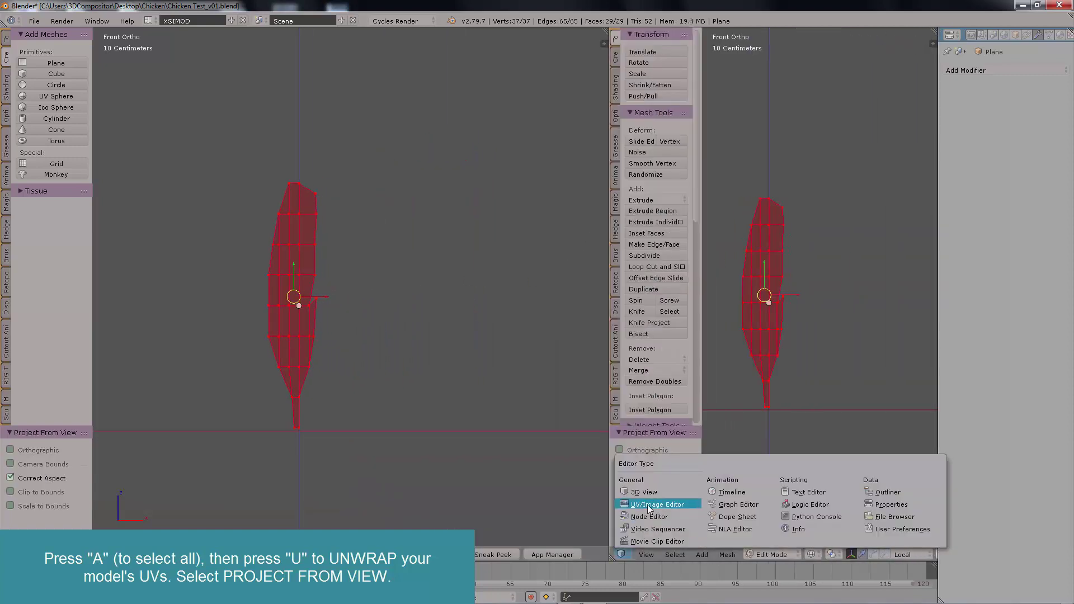
click(646, 505)
scroll(792, 243, up, 2)
scroll(794, 243, down, 2)
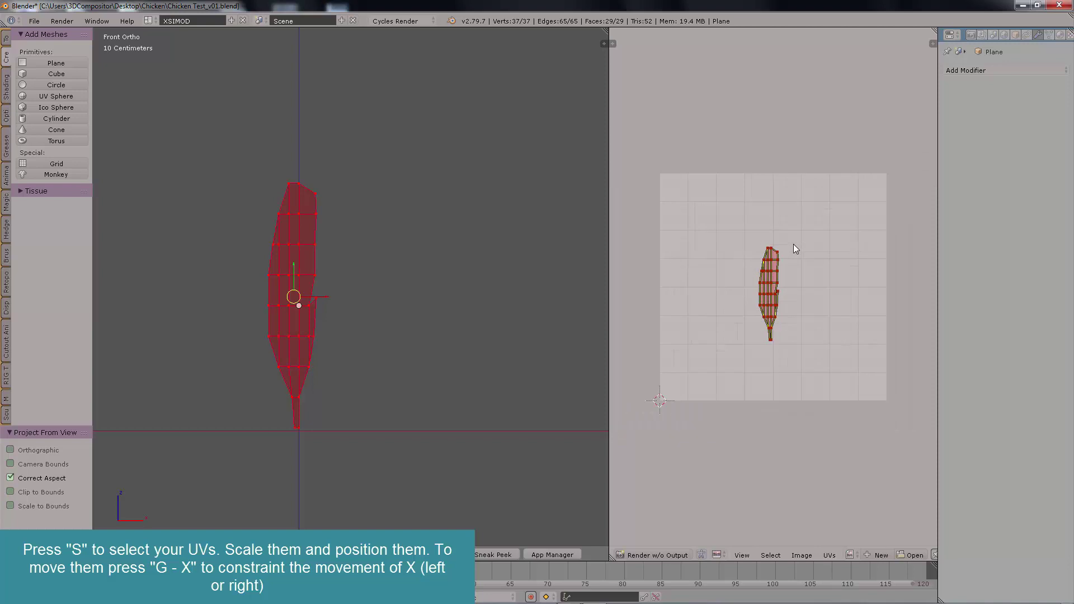
Step: Scale the feather's UVs up by about 2.43 and reposition them within the image space
key(s)
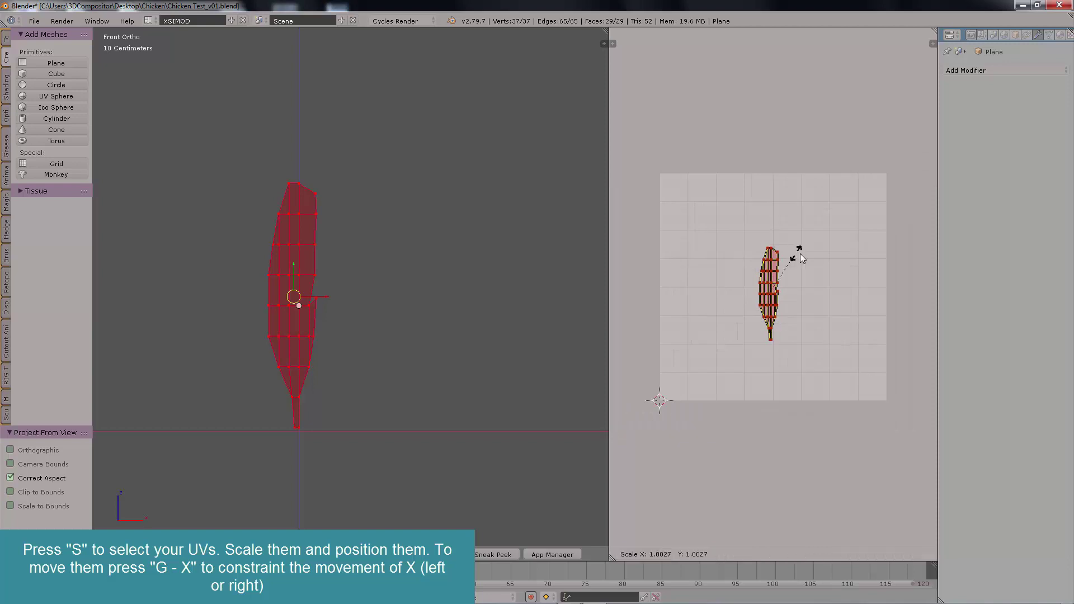
click(865, 234)
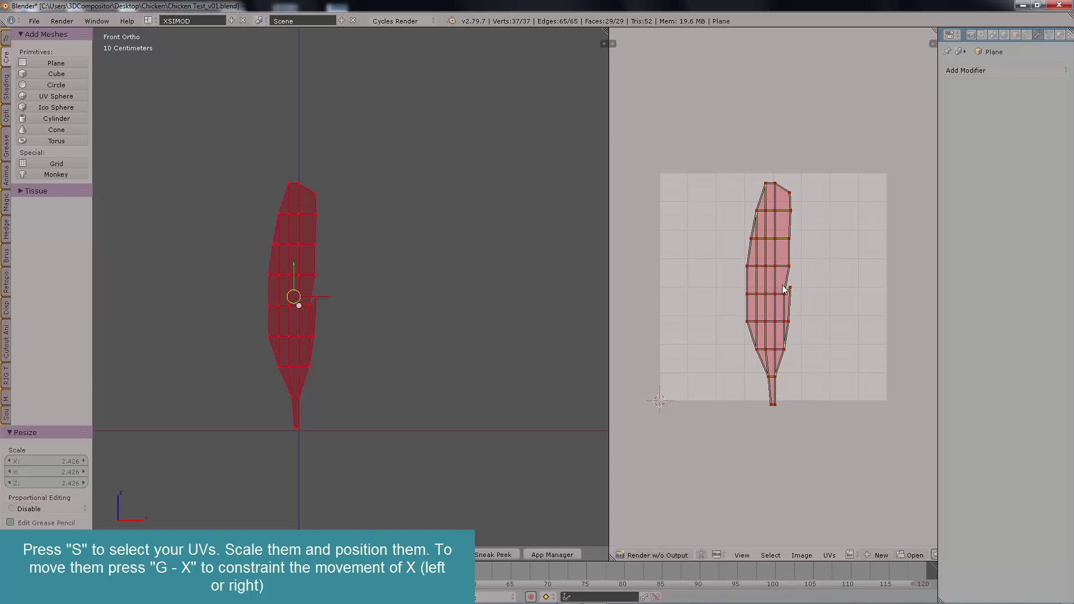
key(g)
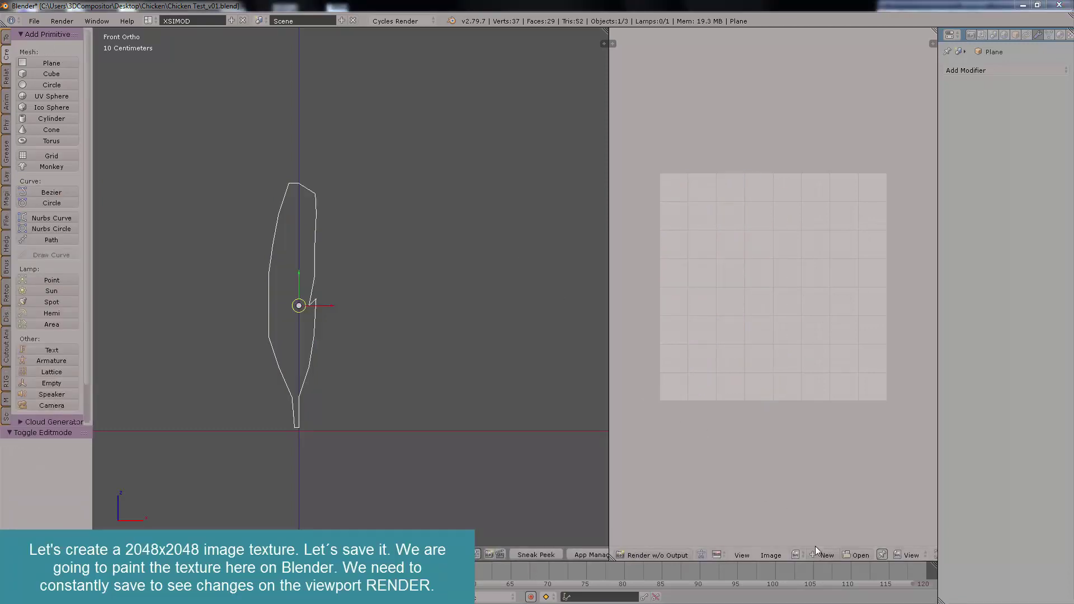
Step: Start a new image with width and height set to 2048 px
click(817, 551)
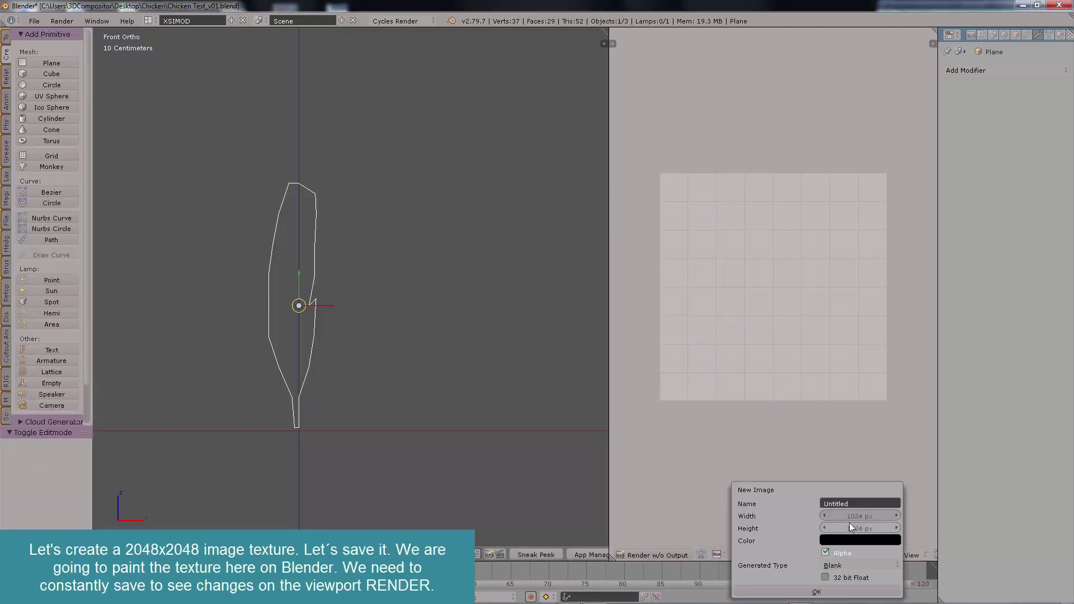
click(862, 515)
text(20)
key(Tab)
text(2048)
key(Tab)
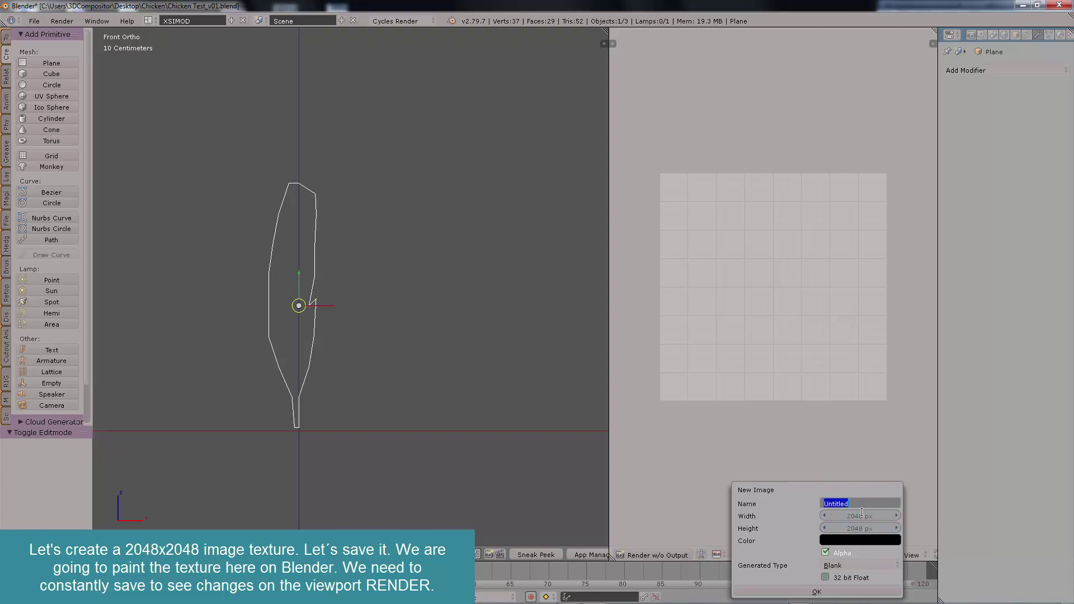
Step: Set the new image's fill colour to a pale beige and turn off Alpha
click(876, 538)
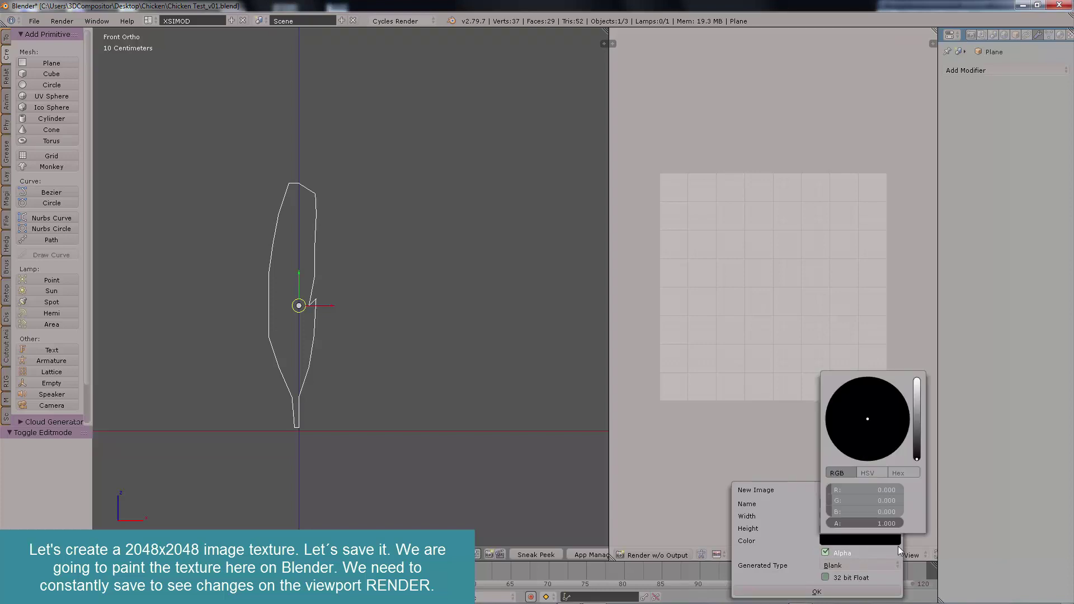
click(864, 542)
drag(917, 407, 916, 387)
drag(884, 423, 863, 425)
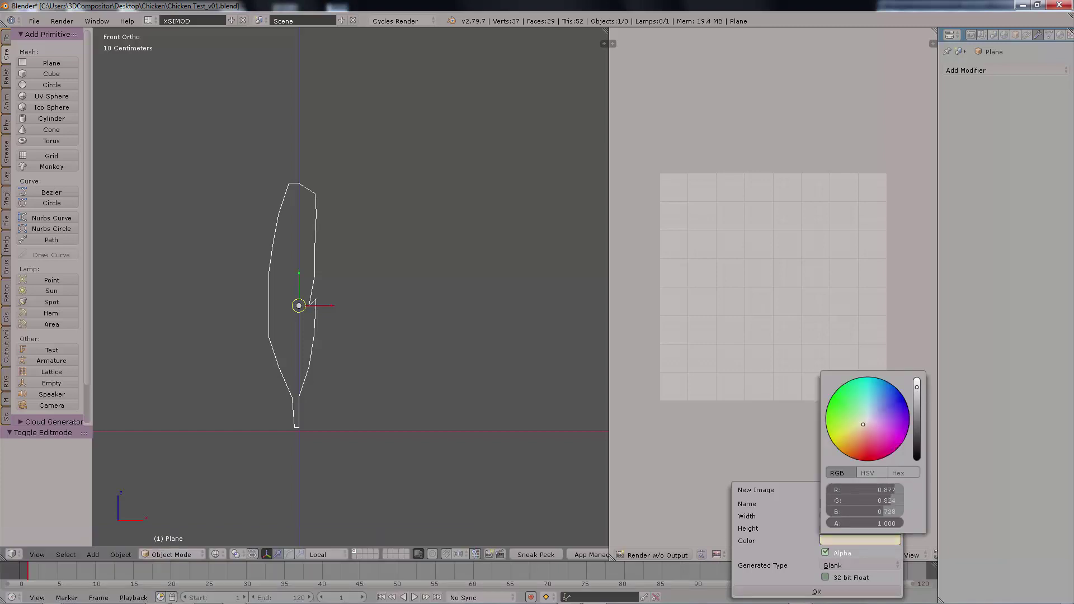
click(842, 554)
Step: Name the image Chicken_Feather_Texture and create it
click(852, 502)
text(Chicken_Feather)
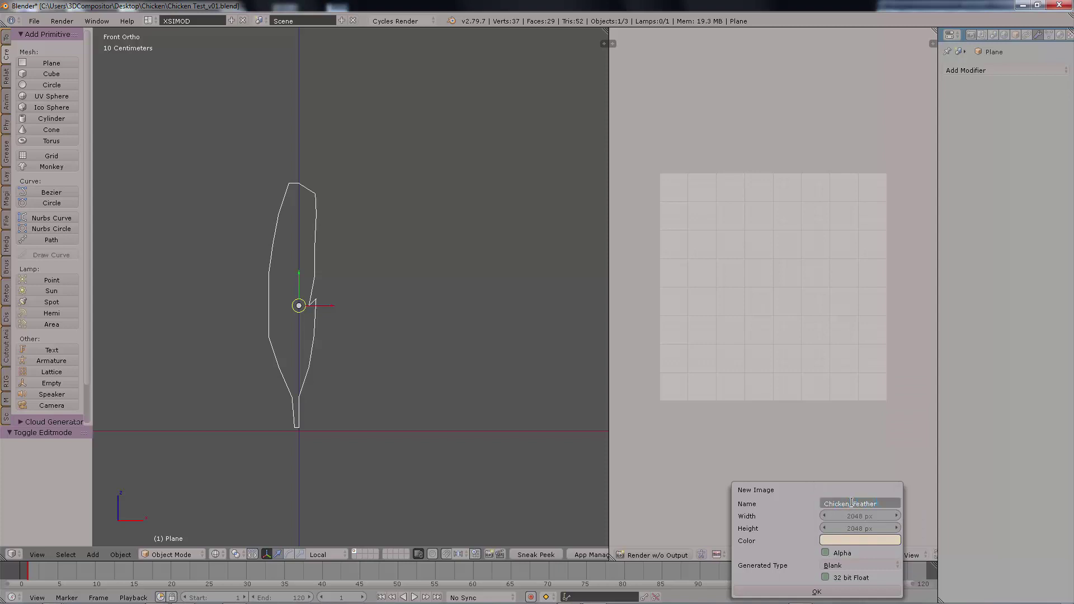
text(_Texture)
click(795, 590)
click(795, 590)
scroll(778, 307, down, 9)
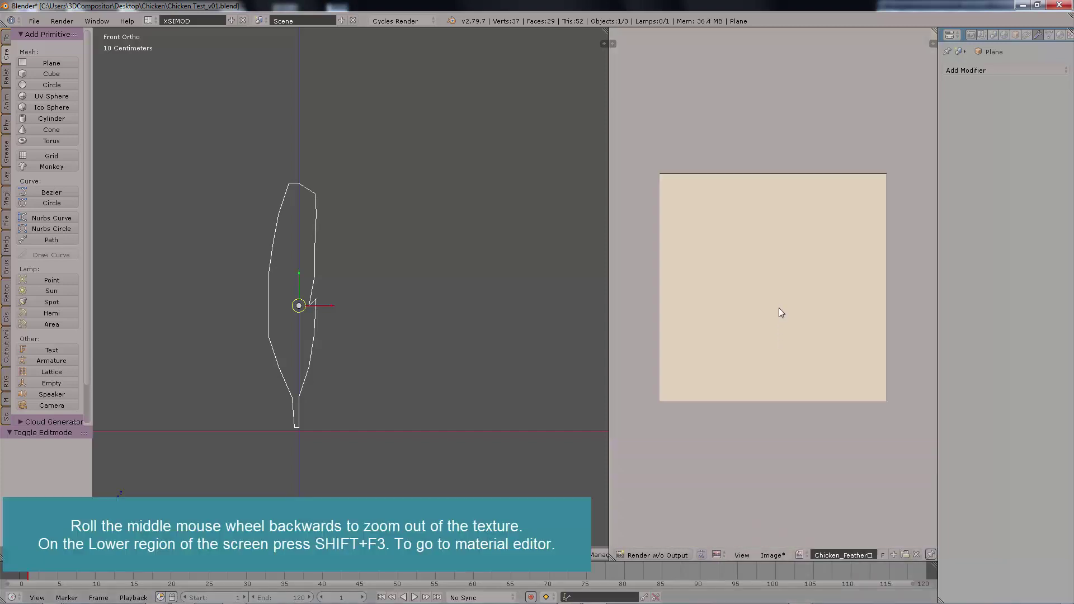
scroll(781, 312, down, 1)
scroll(783, 309, up, 2)
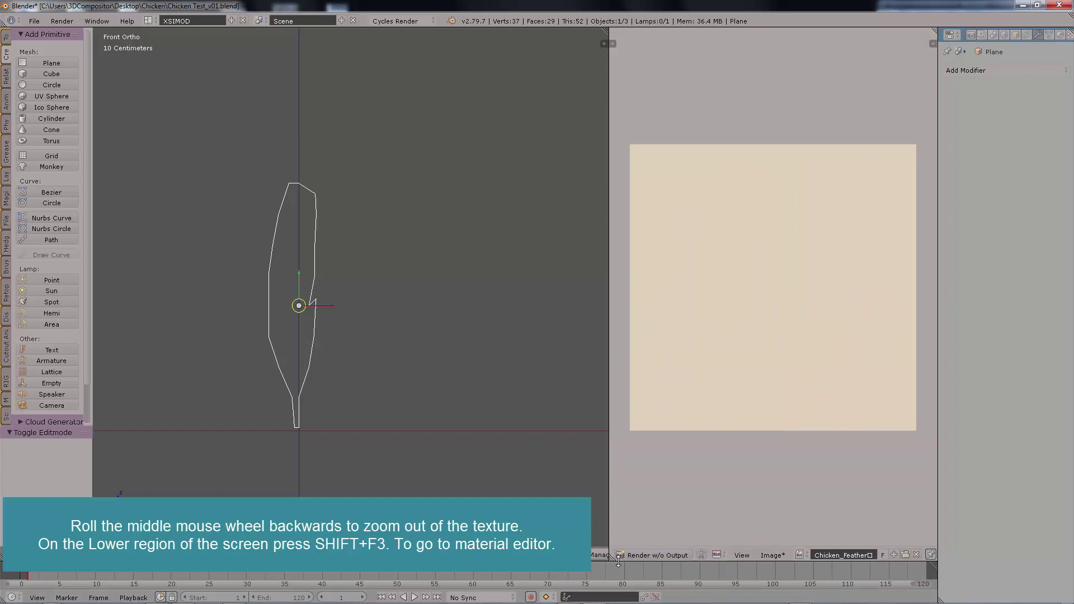
Step: Enlarge the lower area as a material node editor and set up the Feathers_Mat material using Toon BSDF and the feather texture
drag(619, 562, 618, 380)
key(shift+F3)
click(1060, 35)
click(269, 598)
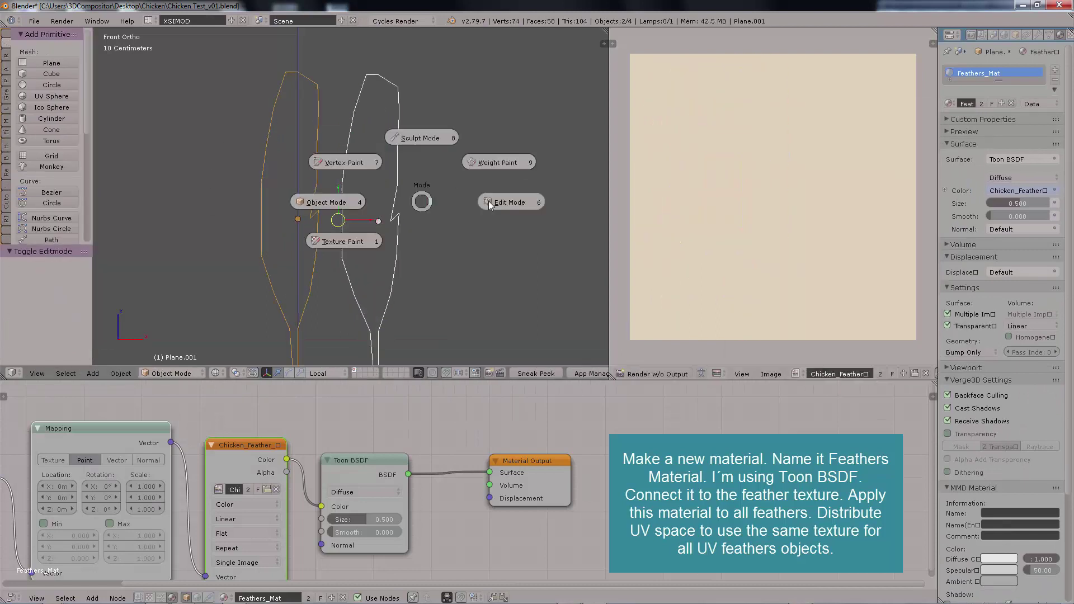
Step: Reshape the duplicated second feather into a shorter, pointed one with several notches along both edges
key(g)
click(319, 204)
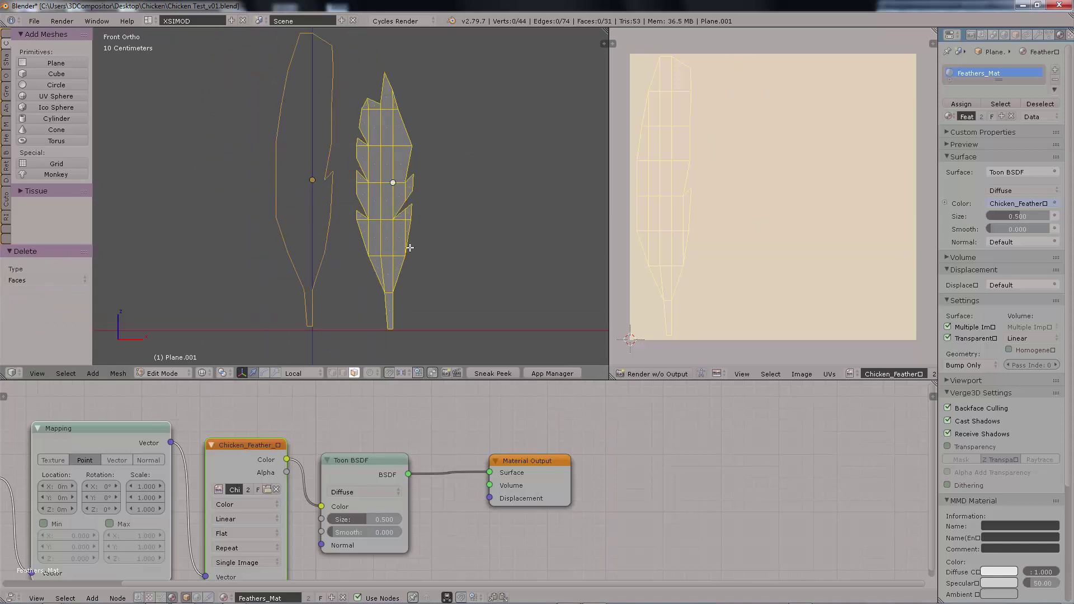
key(Tab)
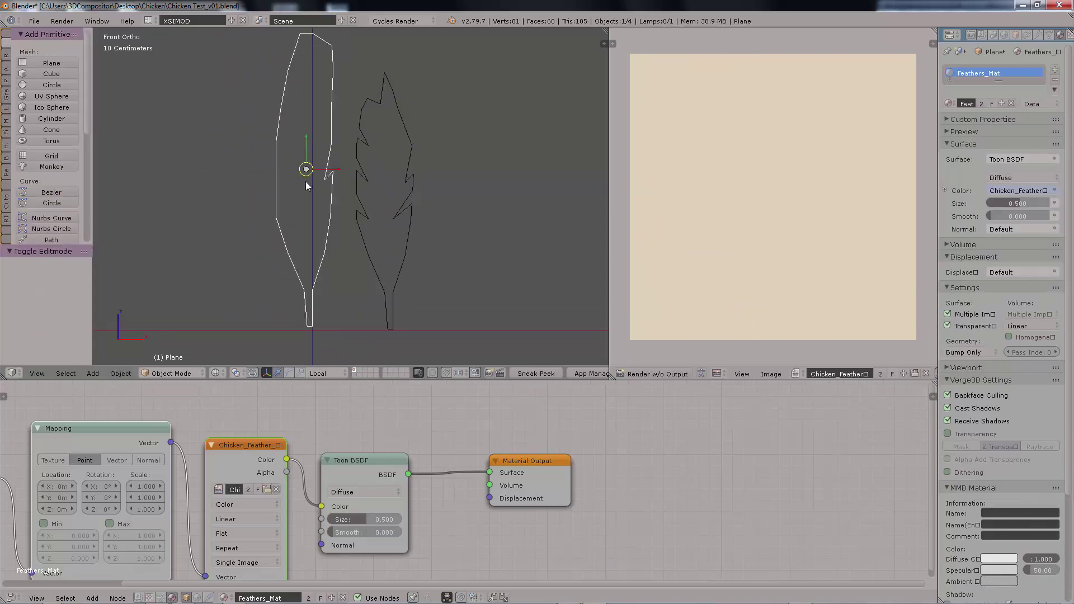
Step: Name the third feather Feather_Short and reshape it into the shortest feather with a single notch on one edge
double_click(981, 70)
text(Feather_Short)
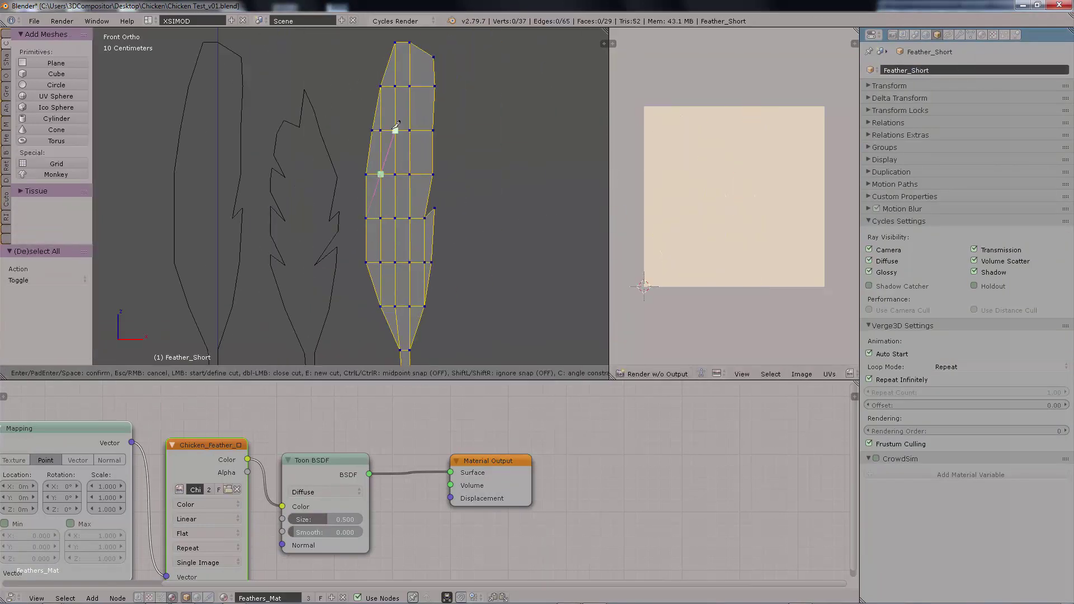
key(g)
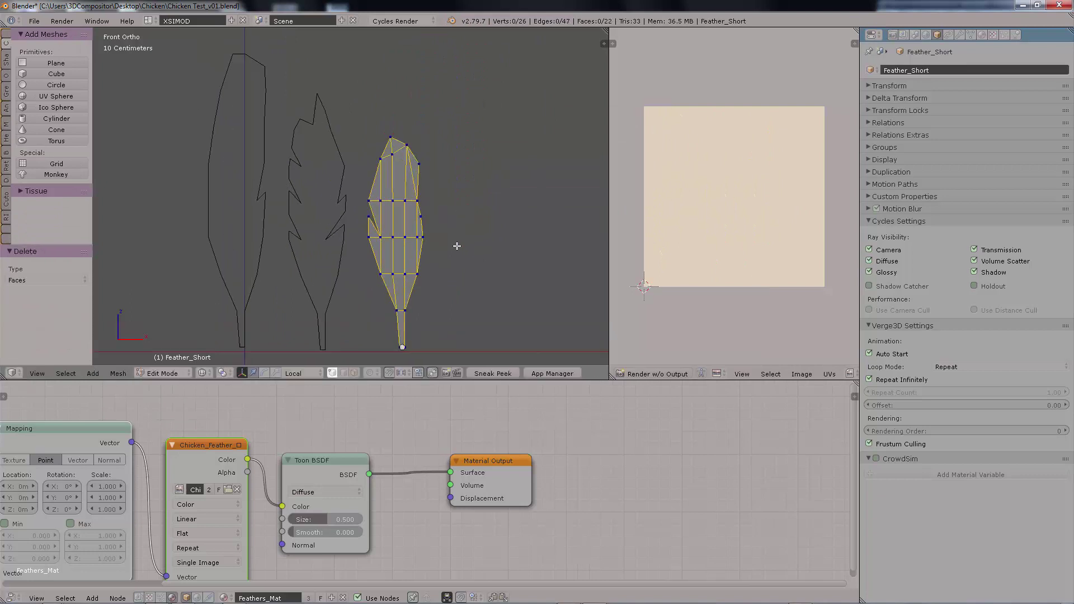
key(Tab)
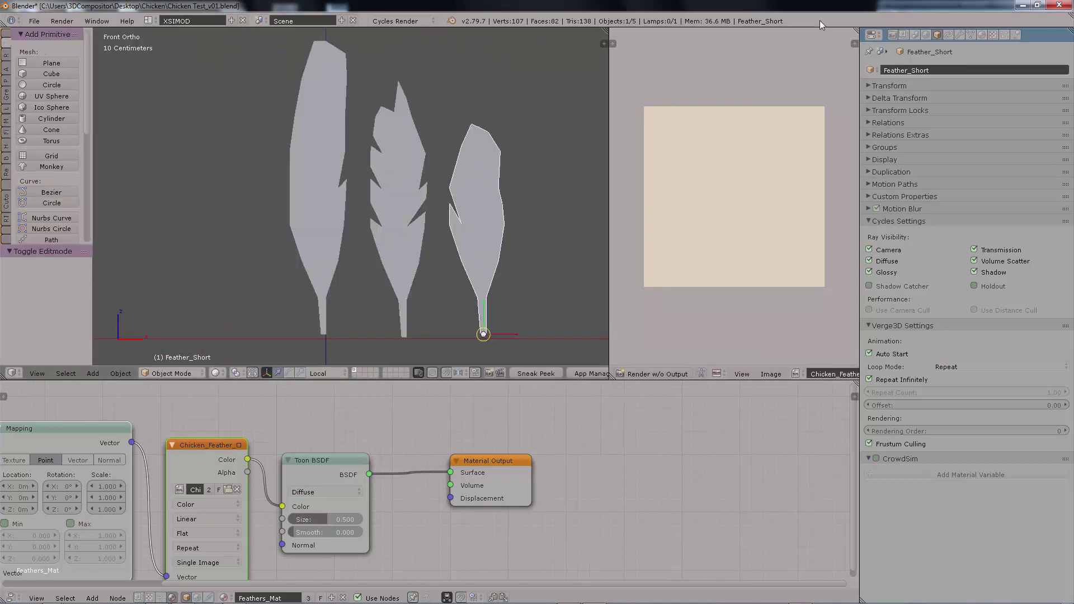
Step: Switch the short feather to Texture Paint mode and enlarge the brush settings area
key(Tab)
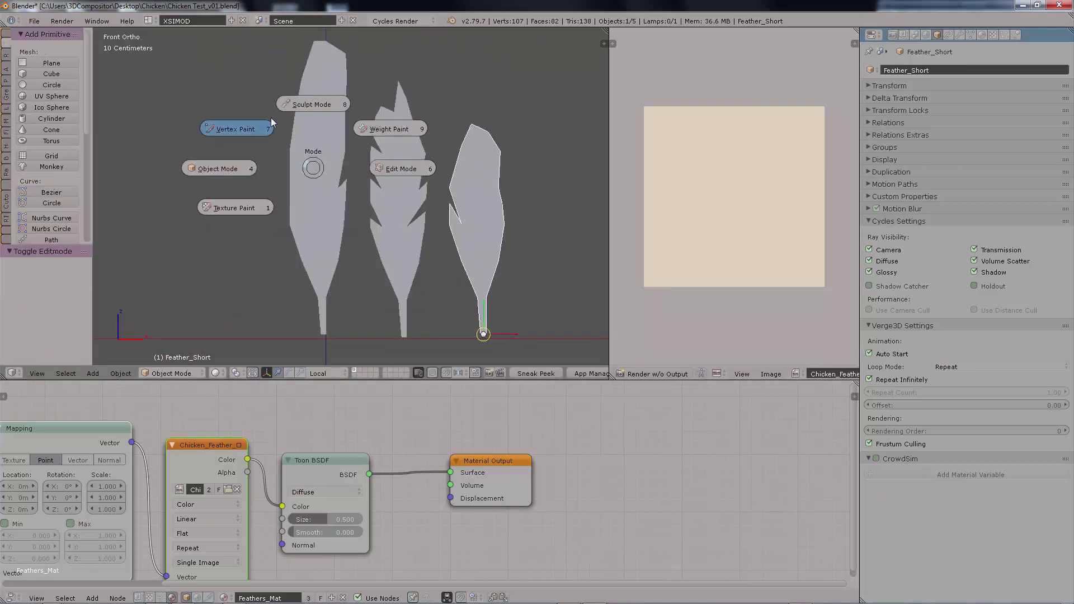
click(243, 208)
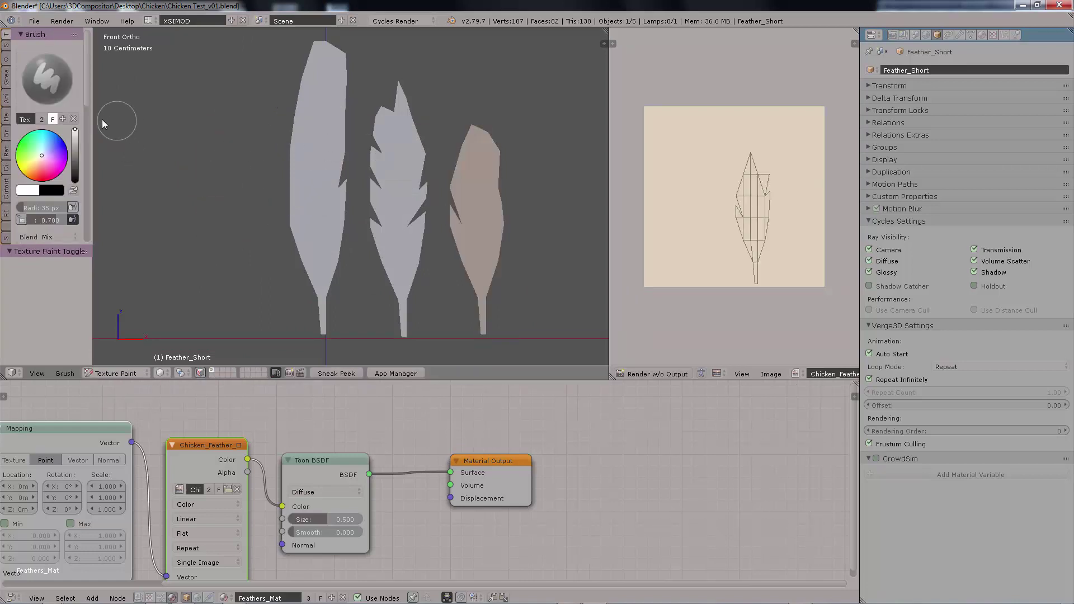
drag(93, 121, 166, 122)
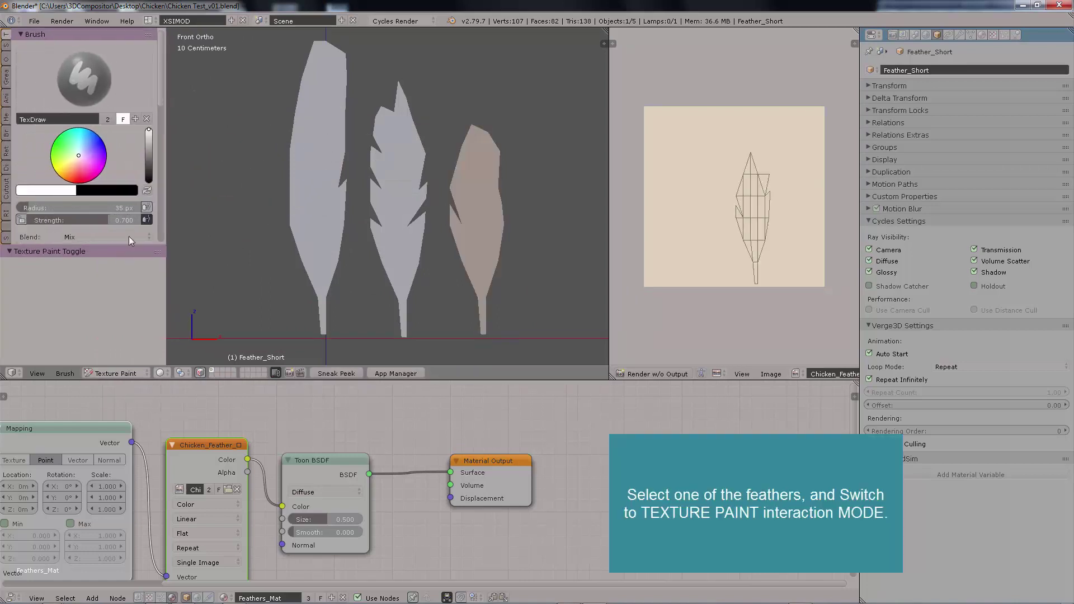
drag(140, 314, 143, 330)
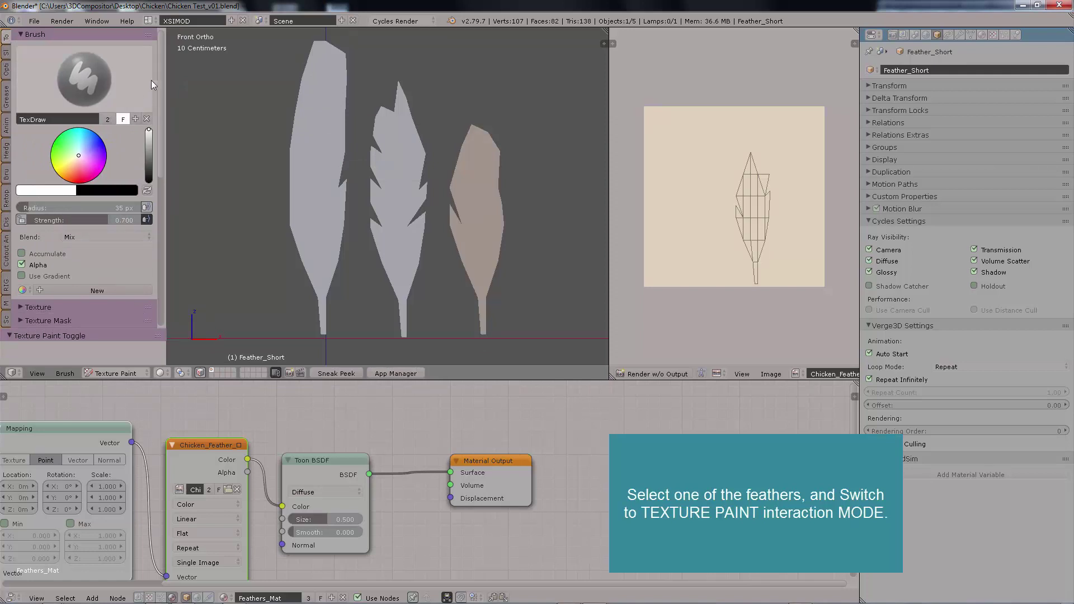
Step: Add a new colour palette to the TexDraw brush
middle_drag(78, 297, 79, 193)
click(67, 183)
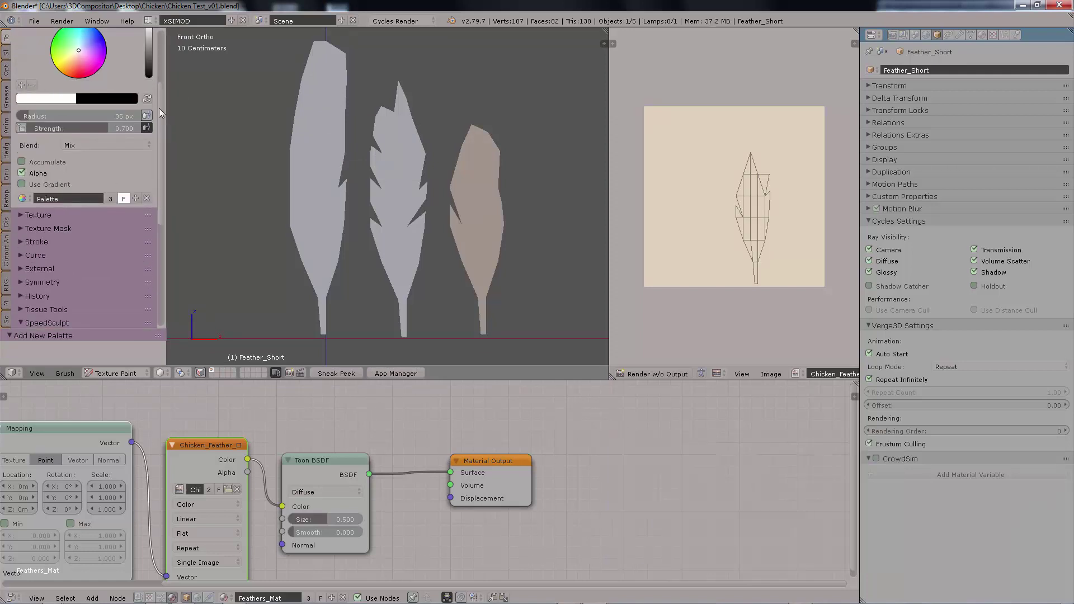
scroll(159, 107, up, 5)
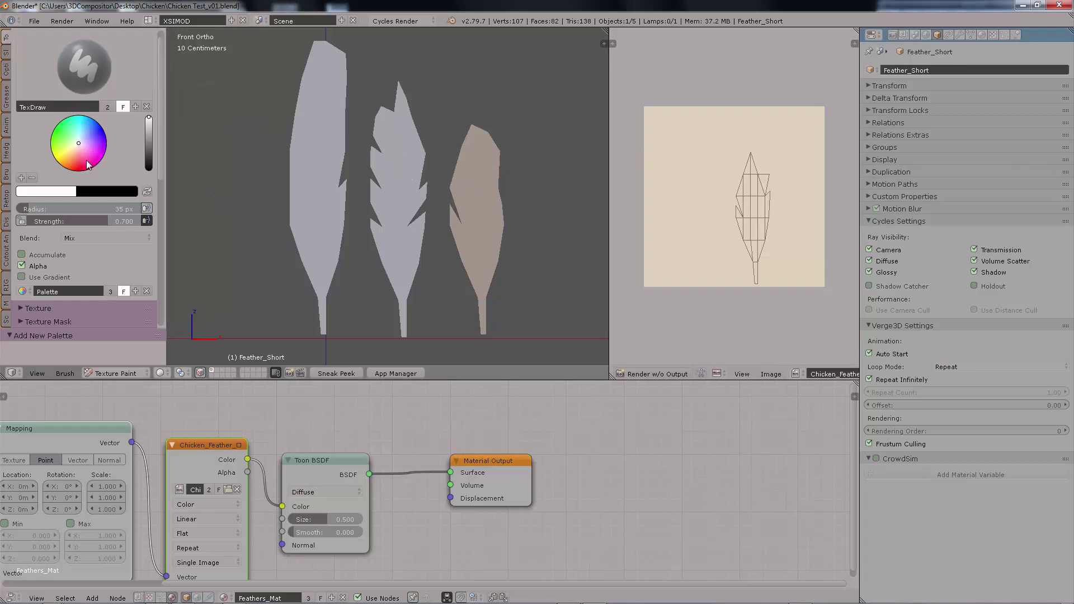
Step: Set the brush radius to 18 px and its colour to a muted medium brown
drag(80, 145, 77, 147)
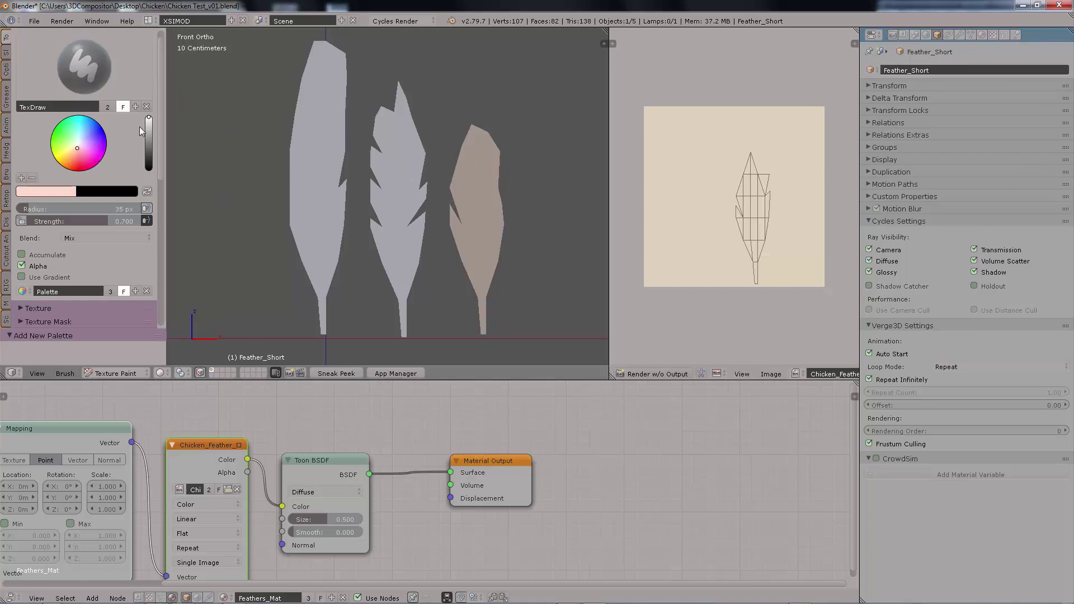
drag(148, 126, 149, 129)
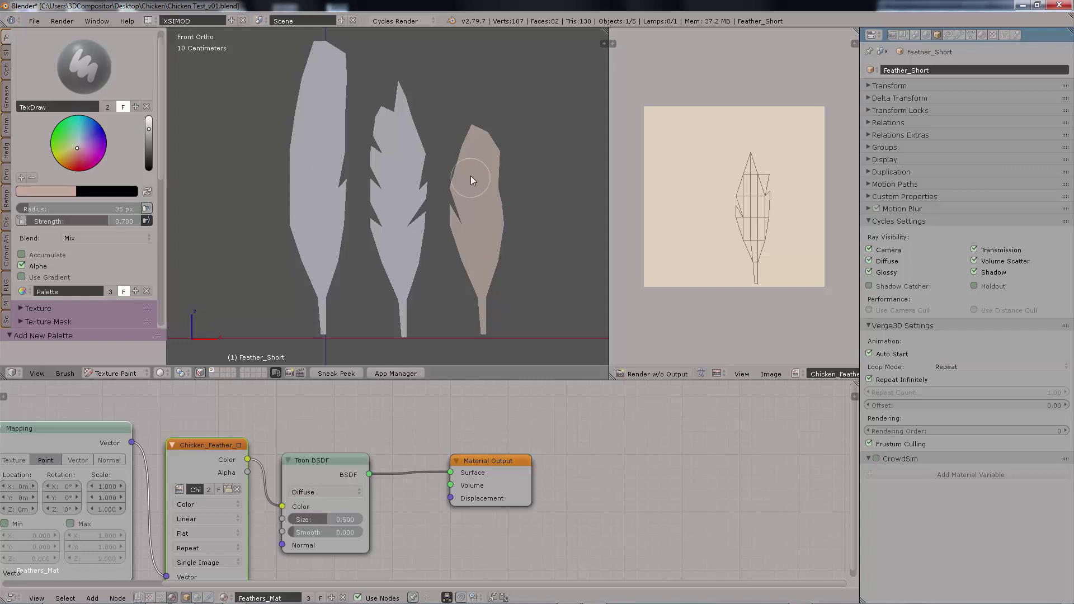
key(f)
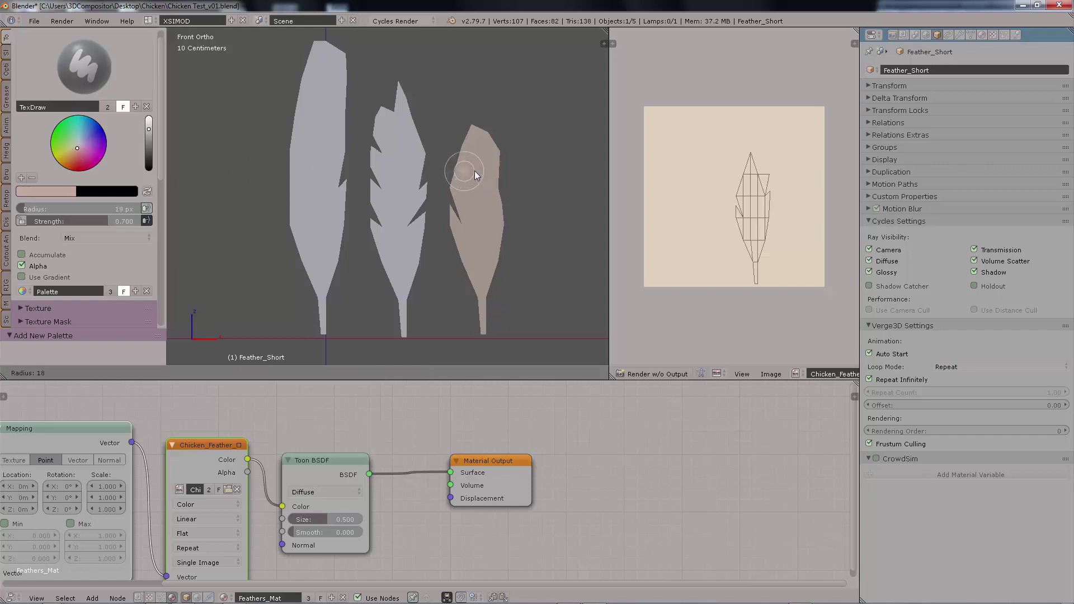
click(474, 170)
click(53, 193)
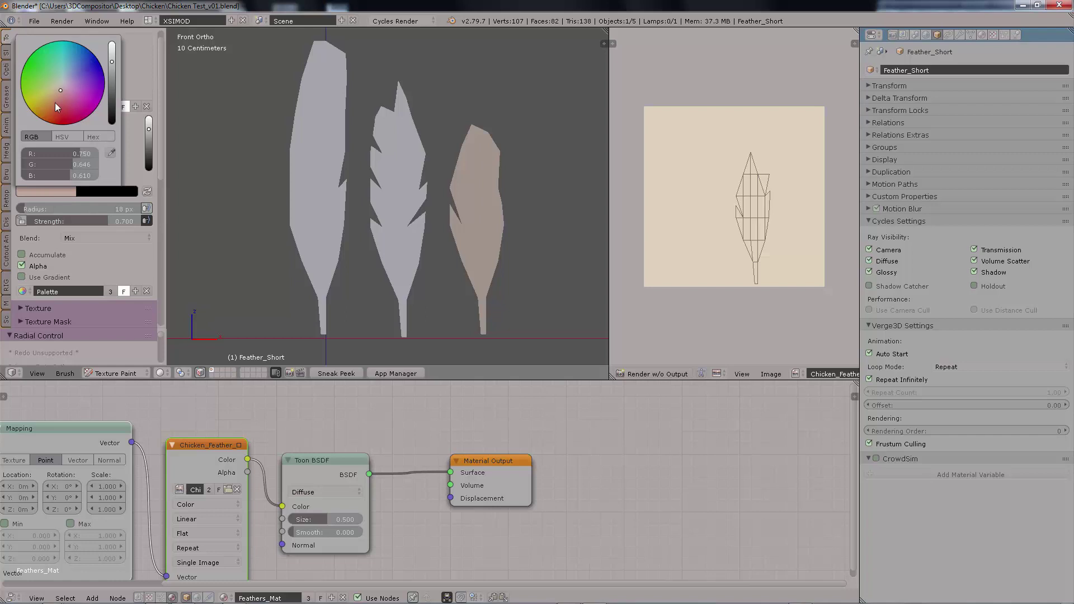
click(55, 102)
drag(110, 63, 112, 76)
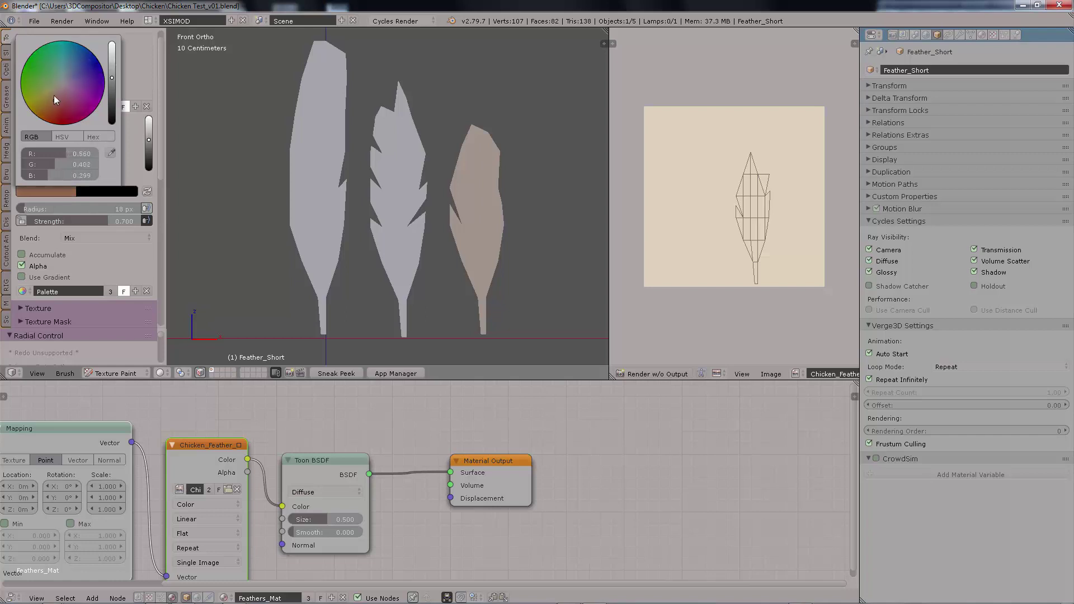
click(55, 97)
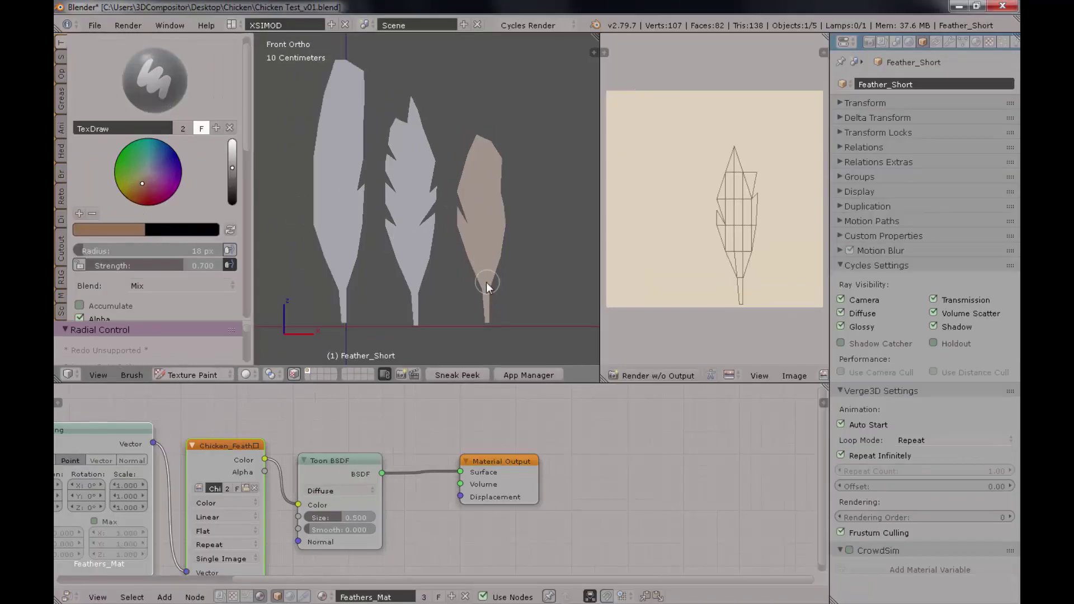
Step: Paint a brown stroke near the base of the short feather's vane and set the brush radius to 8 px
drag(478, 272, 486, 247)
key(f)
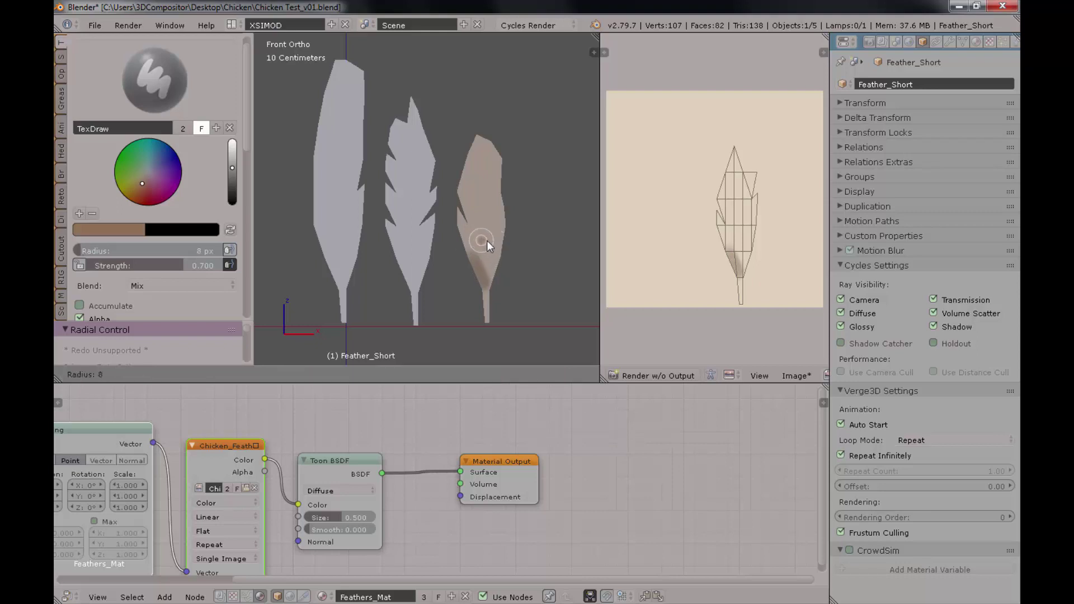
click(487, 240)
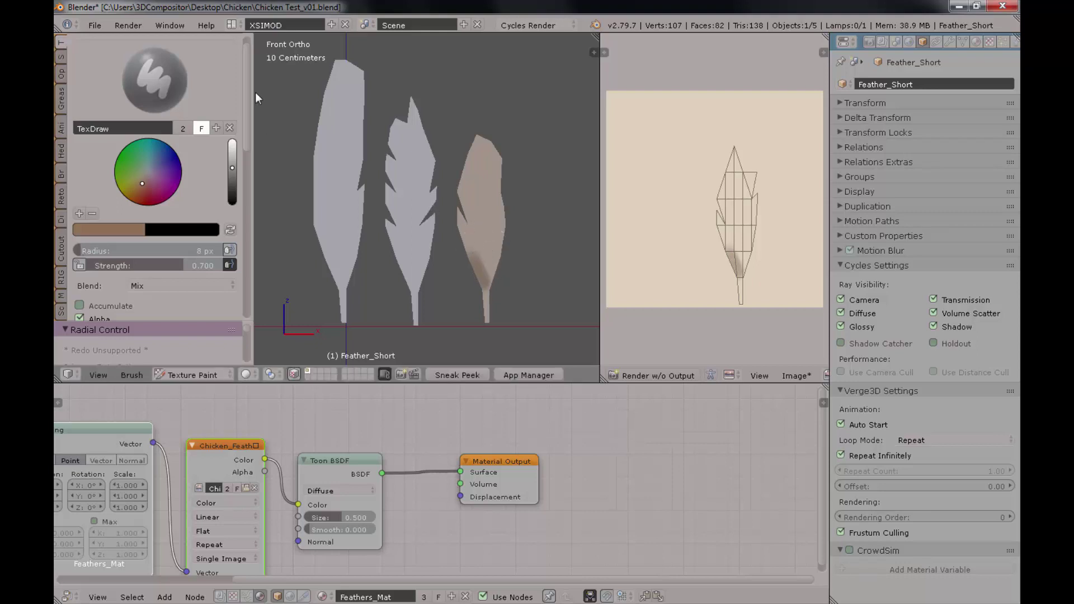
Step: Change the painting mode to Image and assign Chicken_Feather_Texture as the canvas image
scroll(247, 71, up, 1)
click(62, 56)
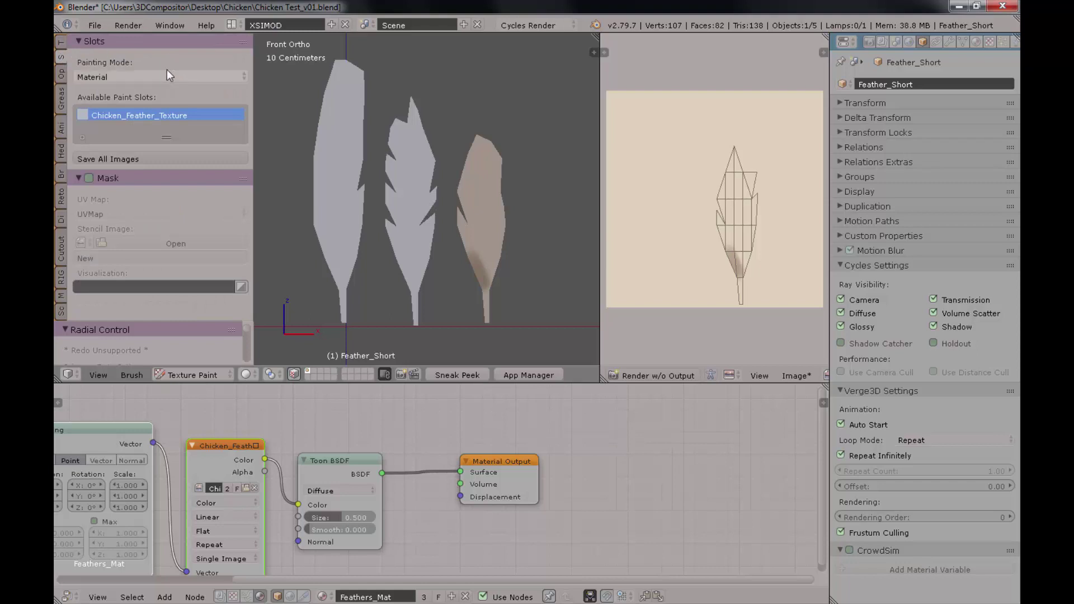
click(79, 177)
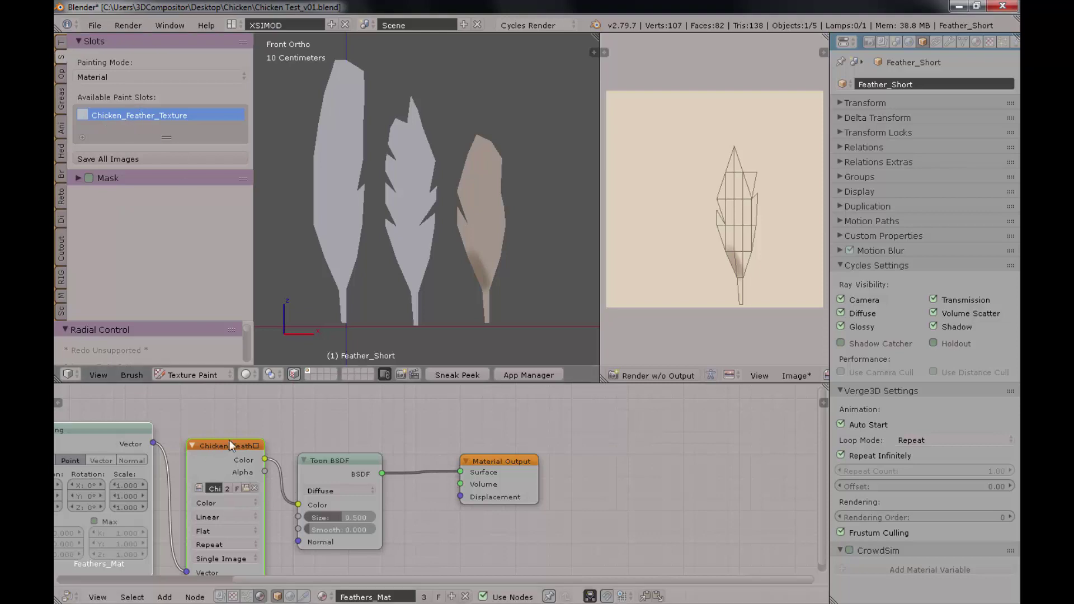
click(149, 77)
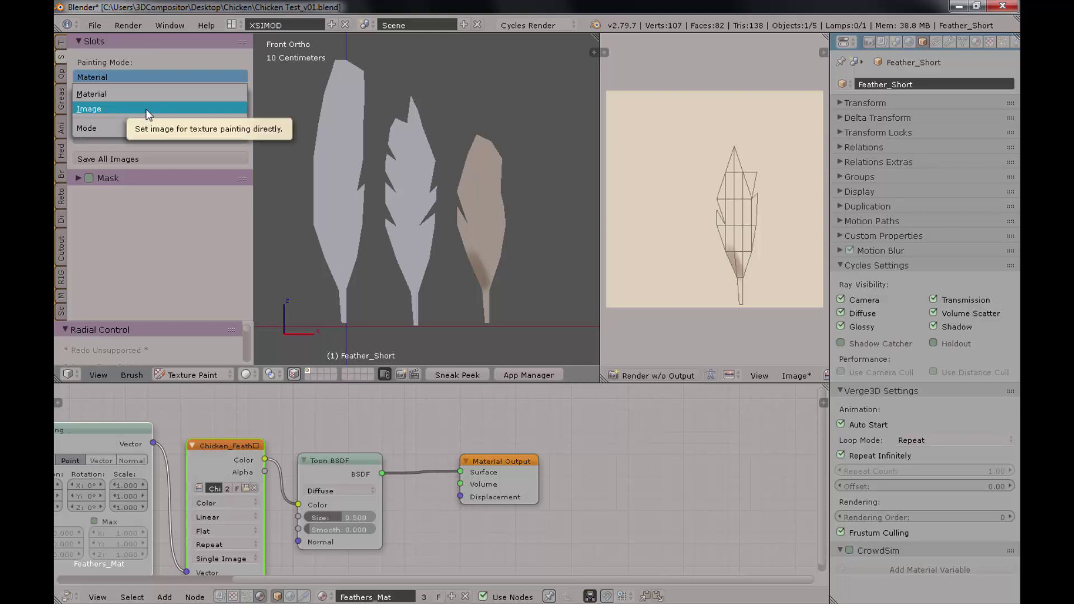
click(147, 110)
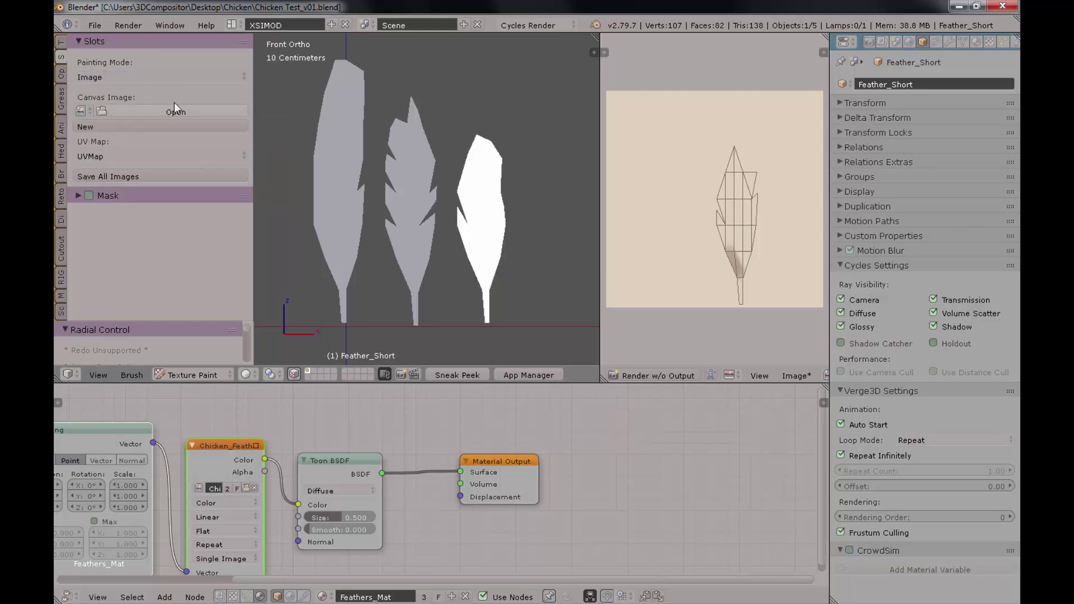
click(84, 112)
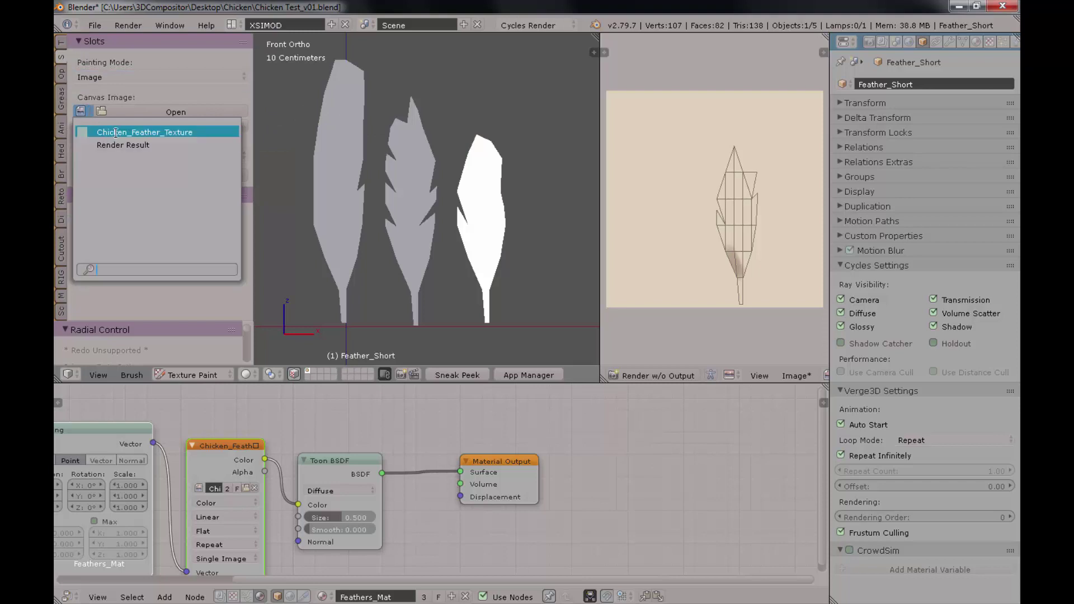
click(123, 133)
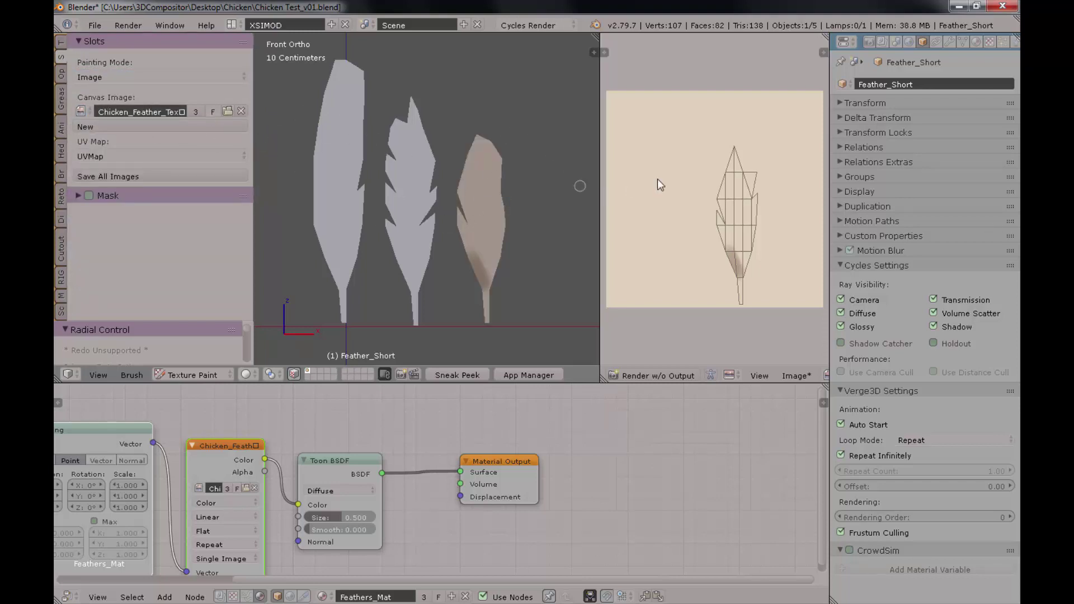
click(804, 375)
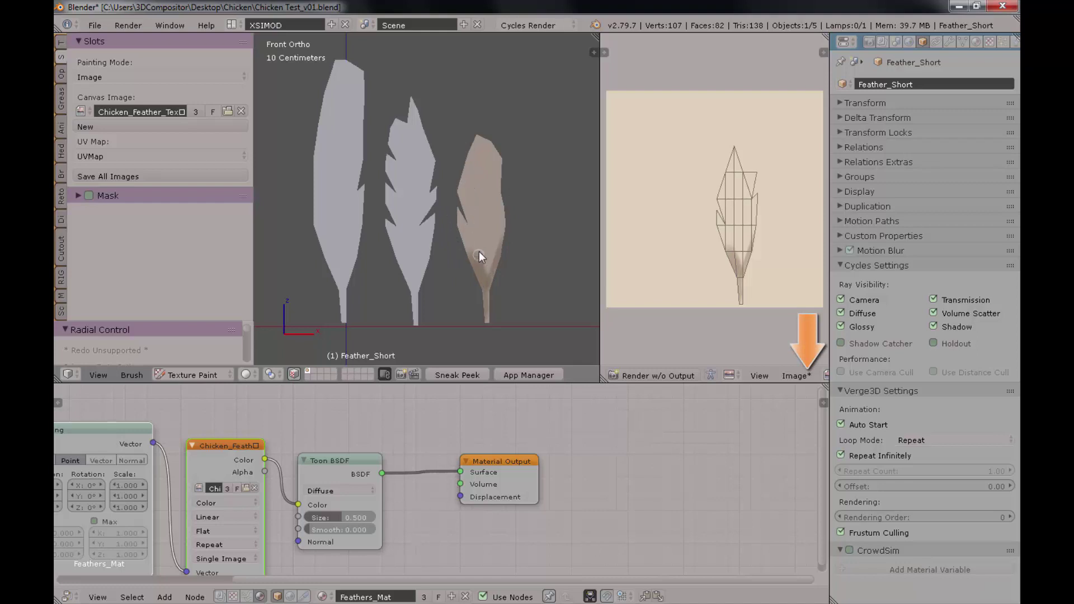
Step: Paint brown barb streaks up the short feather towards its tip, using a 5 px brush radius and 1.000 strength
drag(480, 252, 482, 218)
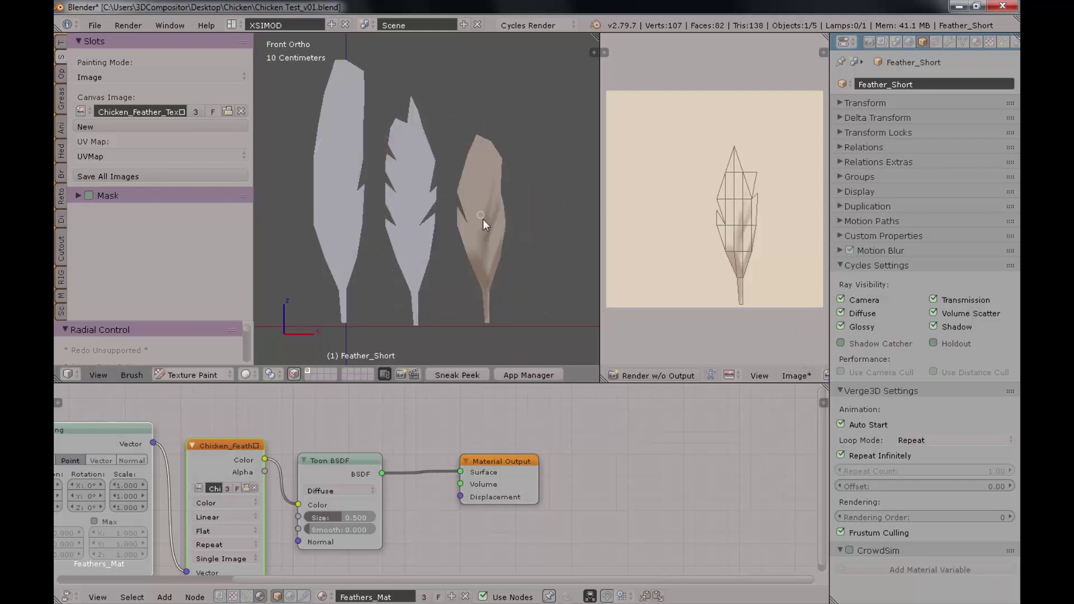
drag(481, 235, 490, 101)
click(61, 43)
scroll(184, 221, down, 2)
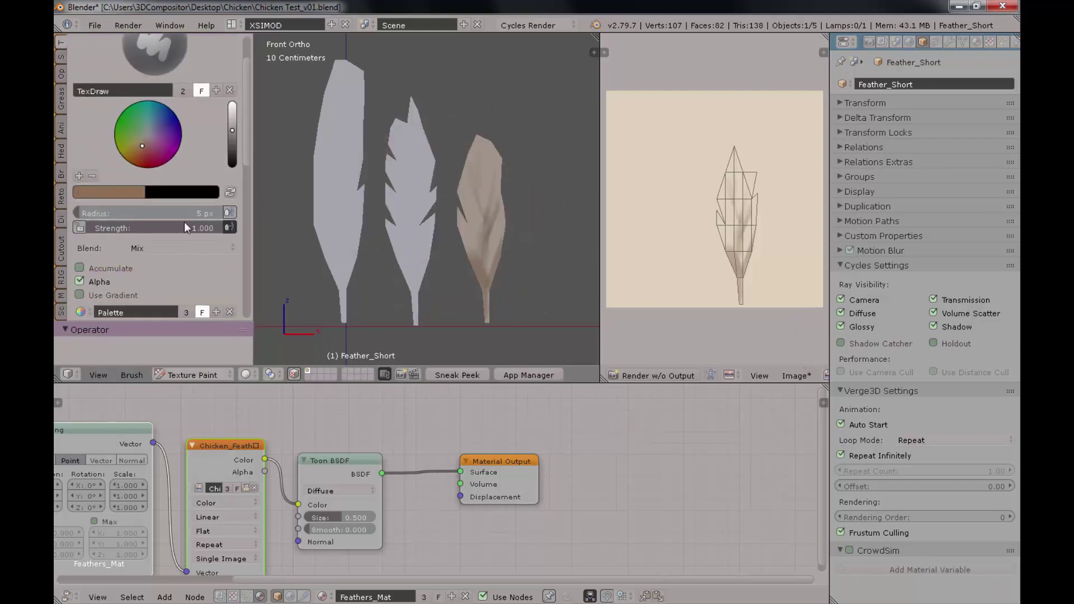
scroll(240, 223, down, 1)
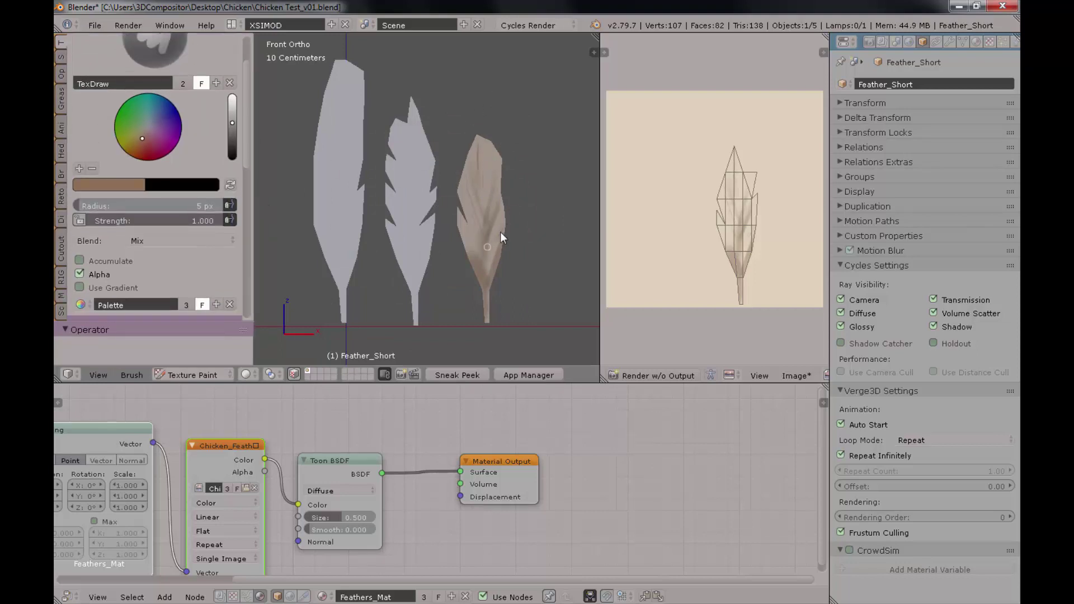
Step: Mix a greyish tan brush colour and add it to the palette
mouse_move(232, 122)
mouse_down()
mouse_move(232, 107)
mouse_move(232, 115)
mouse_up()
click(142, 134)
scroll(192, 287, down, 2)
click(166, 167)
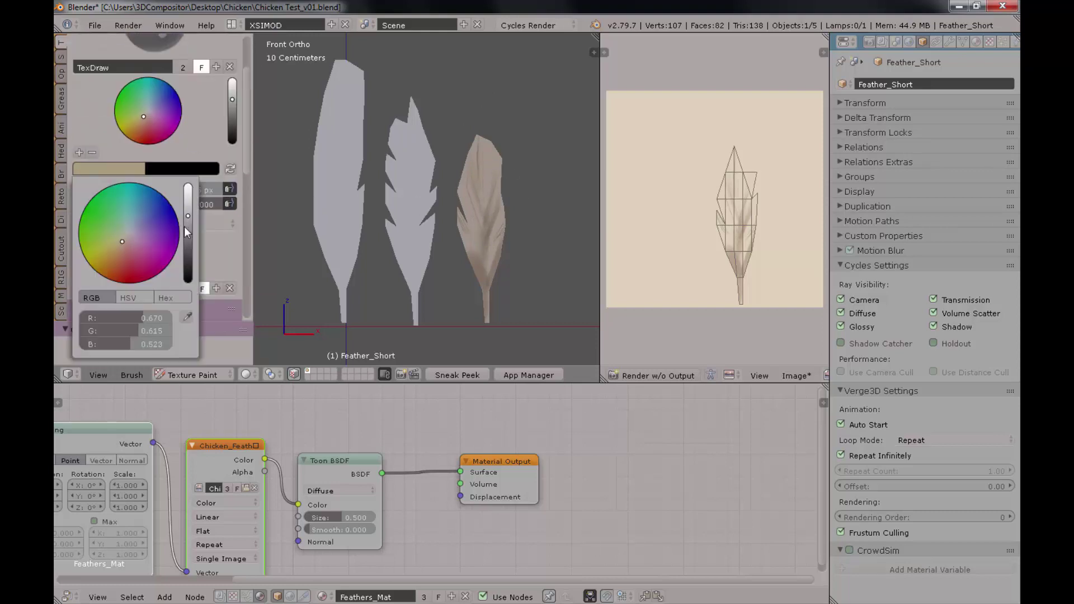
drag(184, 227, 187, 231)
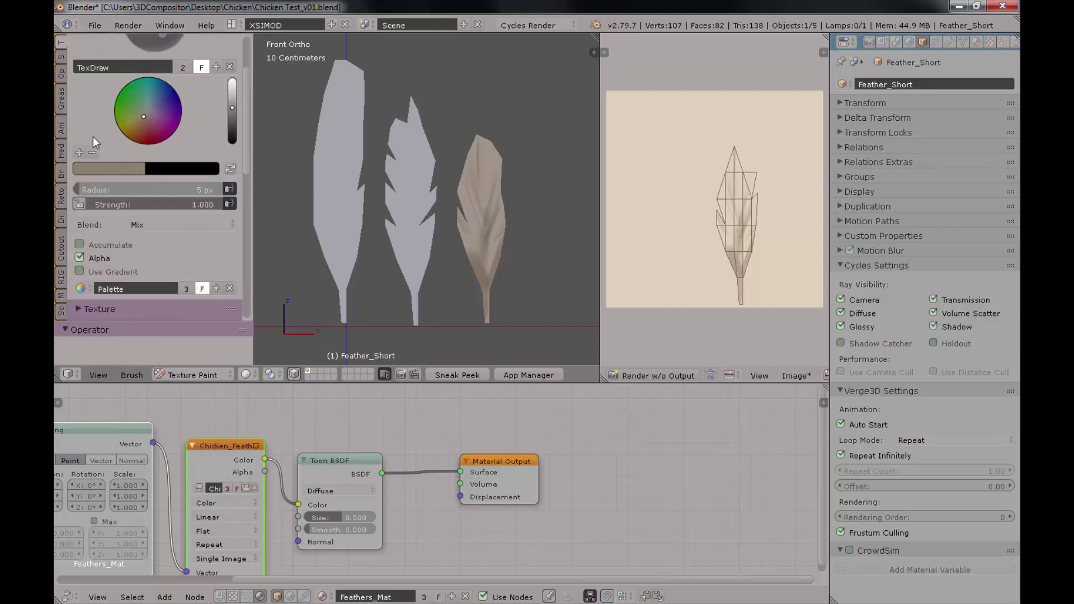
click(79, 152)
Step: Mix a light pinkish beige with RGB 0.780, 0.689, 0.617 as the second palette colour
click(106, 180)
drag(116, 255, 108, 262)
drag(187, 230, 186, 217)
drag(119, 255, 123, 255)
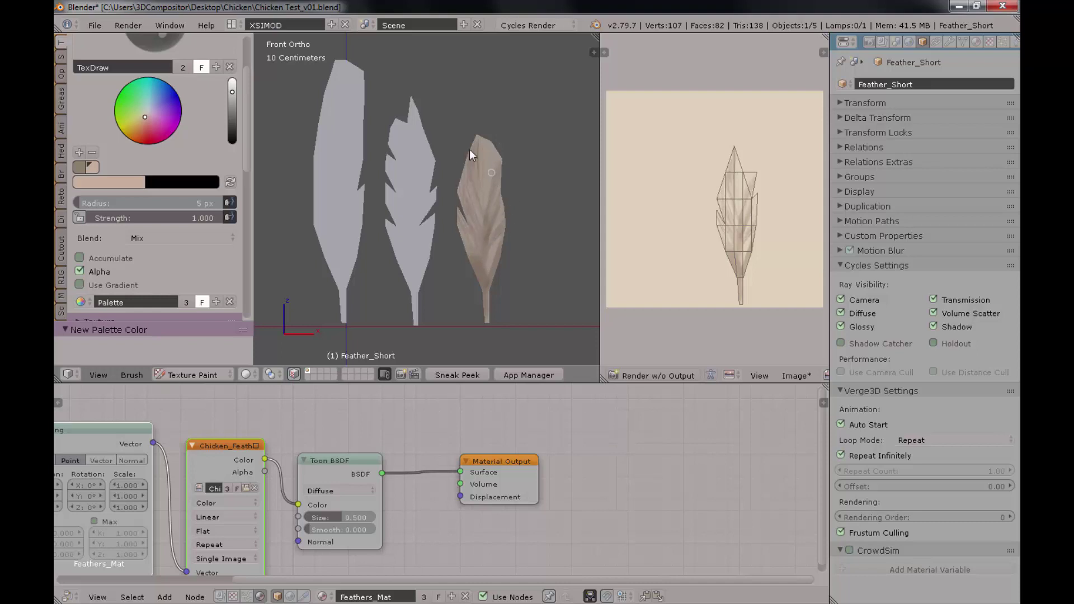
Step: Add a dark brown to the palette and paint fine darker streaks along the short feather with it
click(139, 181)
click(196, 241)
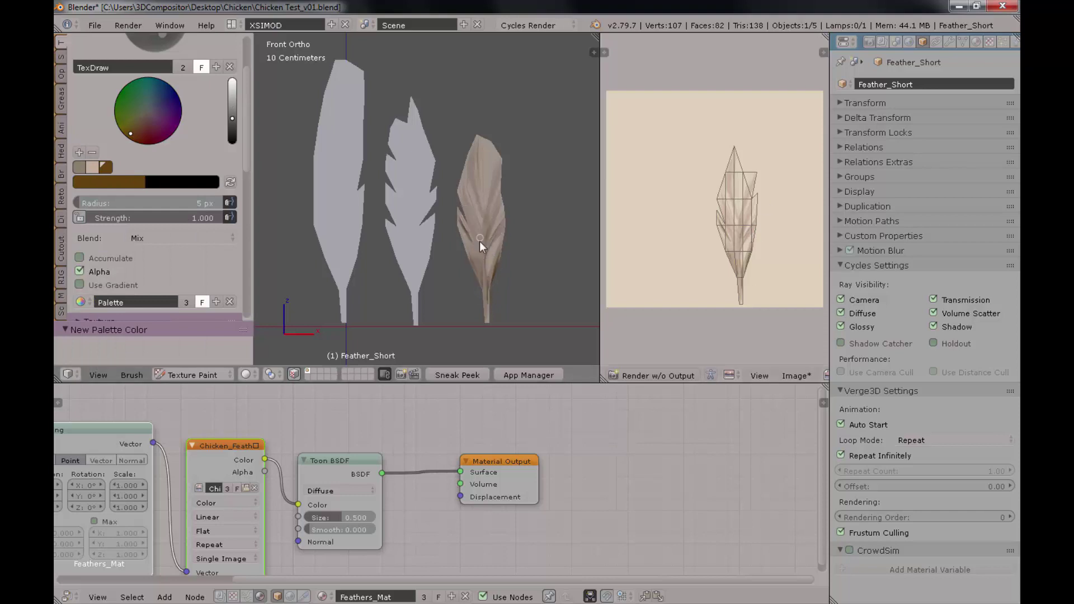
drag(479, 240, 472, 162)
Step: Mix a golden yellow with RGB 0.967, 0.831, 0.492, add it to the palette and paint it along the short feather's central shaft
click(90, 166)
click(109, 181)
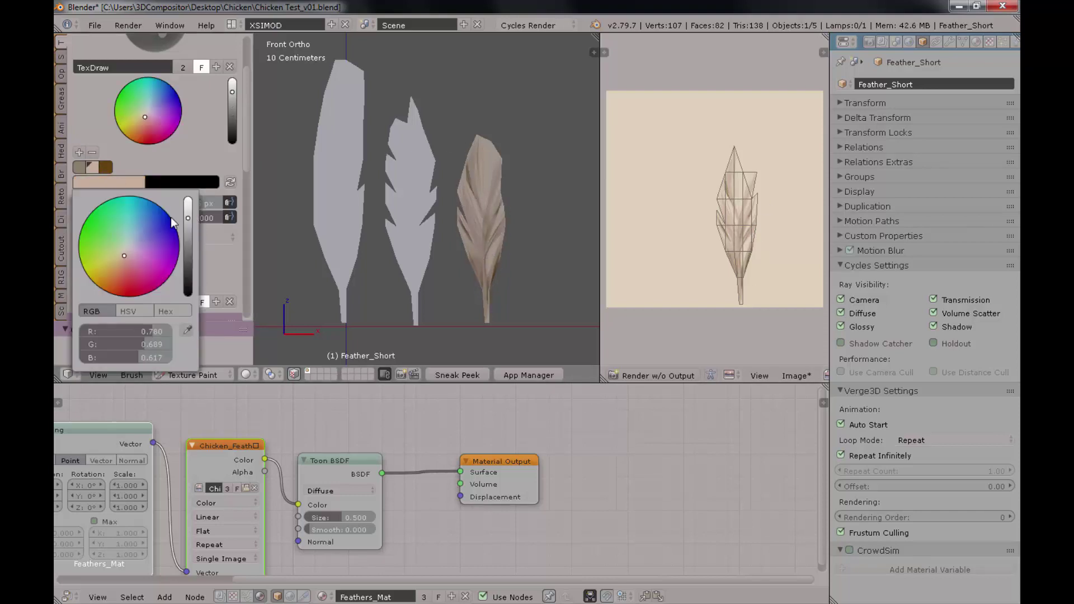
drag(113, 273, 112, 264)
click(188, 198)
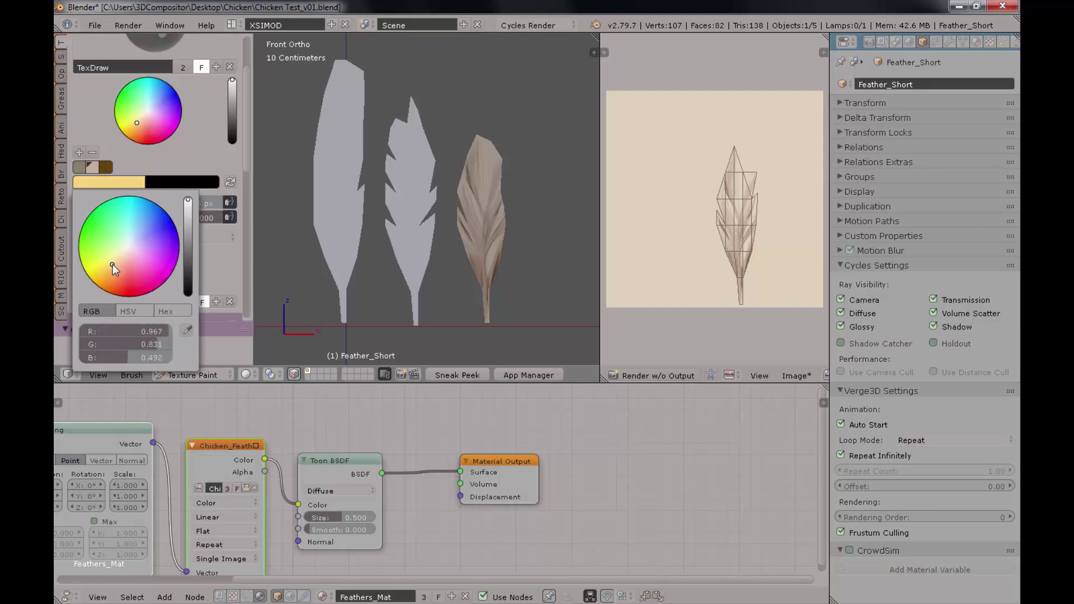
click(79, 152)
drag(479, 210, 483, 246)
Step: Mix a paler cream yellow, add it to the palette and highlight the short feather's shaft up to its tip
click(109, 182)
drag(114, 262, 122, 251)
click(79, 152)
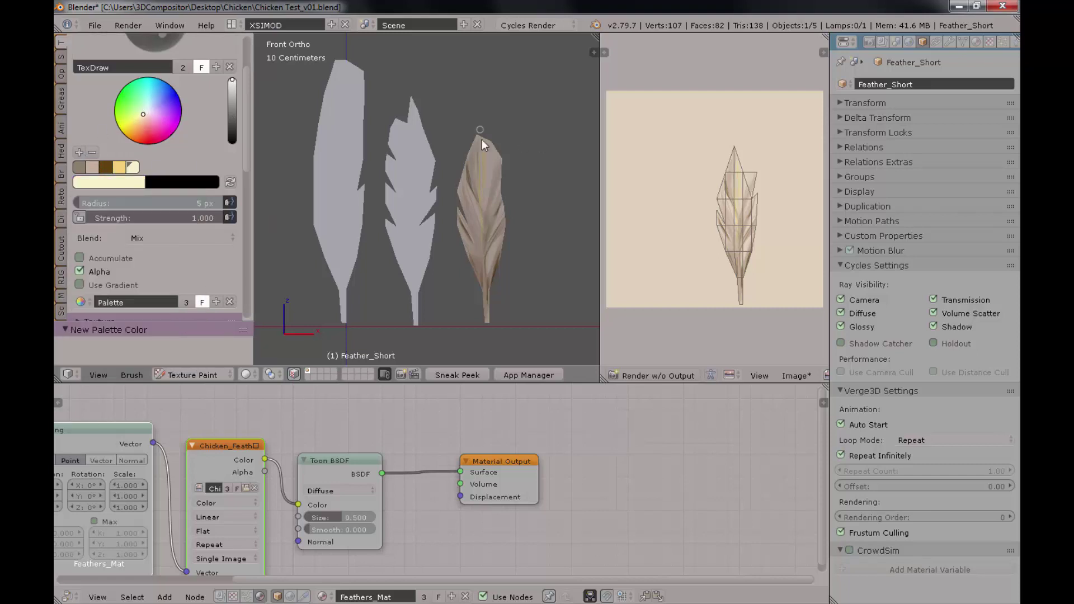
drag(486, 274, 481, 151)
Step: Mix a near-white brush colour and add it as the sixth palette colour
click(109, 182)
drag(120, 254, 124, 250)
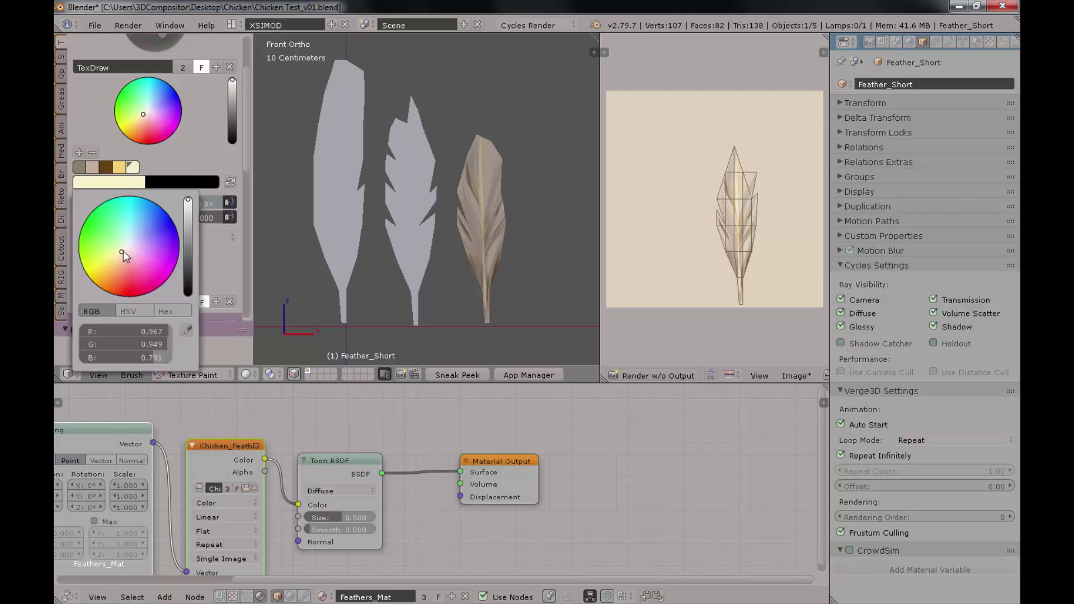
click(79, 152)
Step: Darken the short feather's quill base with the palette's dark brown, and paint greyish taupe streaks along the barbs on its left side
click(105, 167)
drag(489, 322, 489, 303)
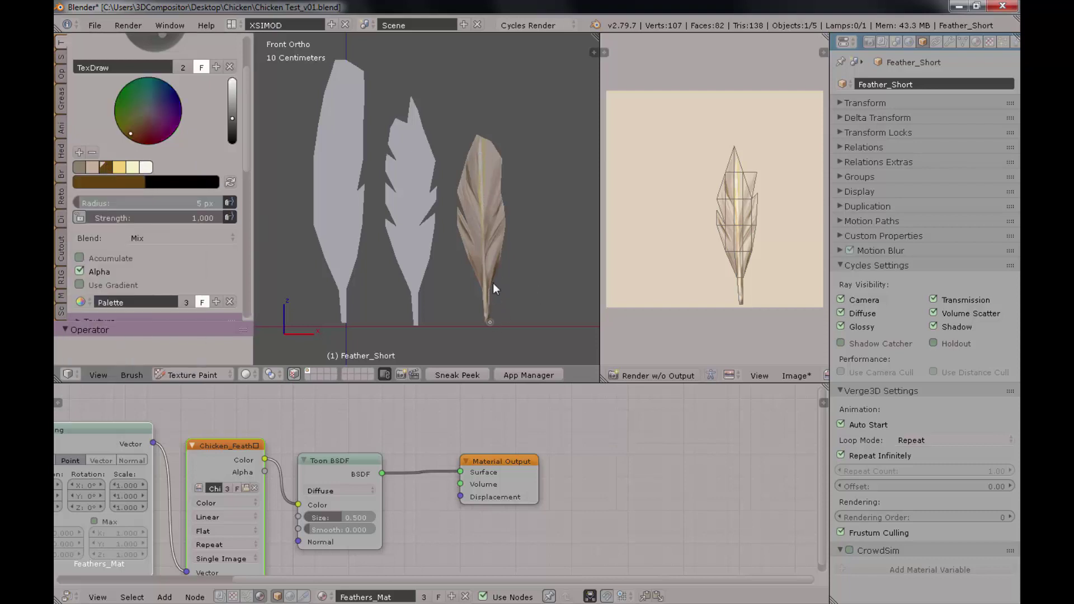
key(s)
key(s)
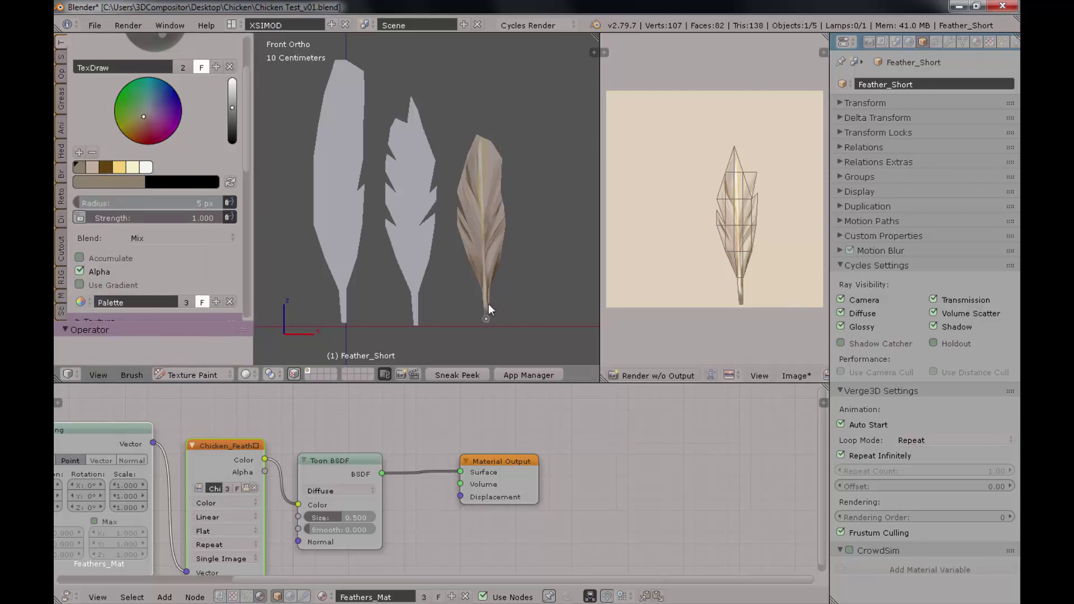
drag(479, 255, 465, 186)
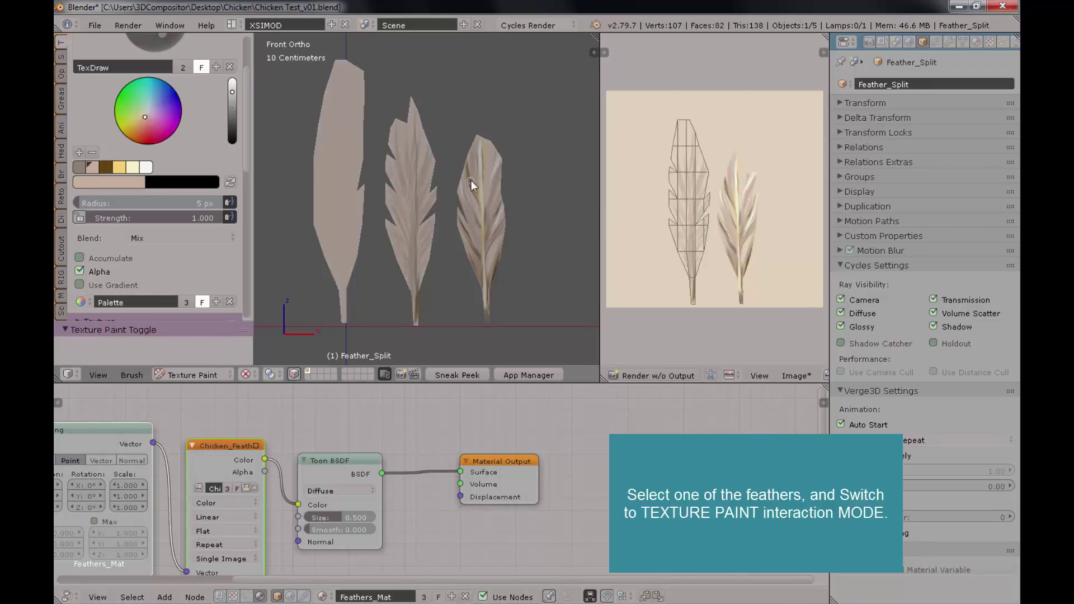
Step: Turn on Accumulate for the TexDraw brush and save the blend file
mouse_move(244, 136)
mouse_down()
mouse_move(248, 80)
mouse_move(247, 106)
mouse_move(236, 106)
mouse_up()
middle_drag(79, 299, 79, 250)
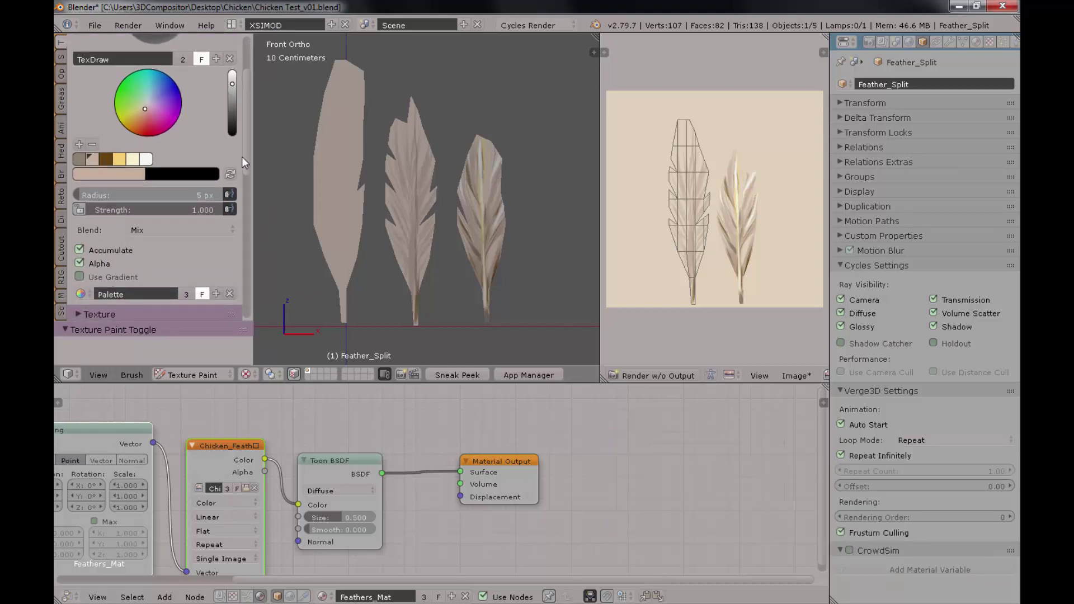
drag(244, 153, 246, 184)
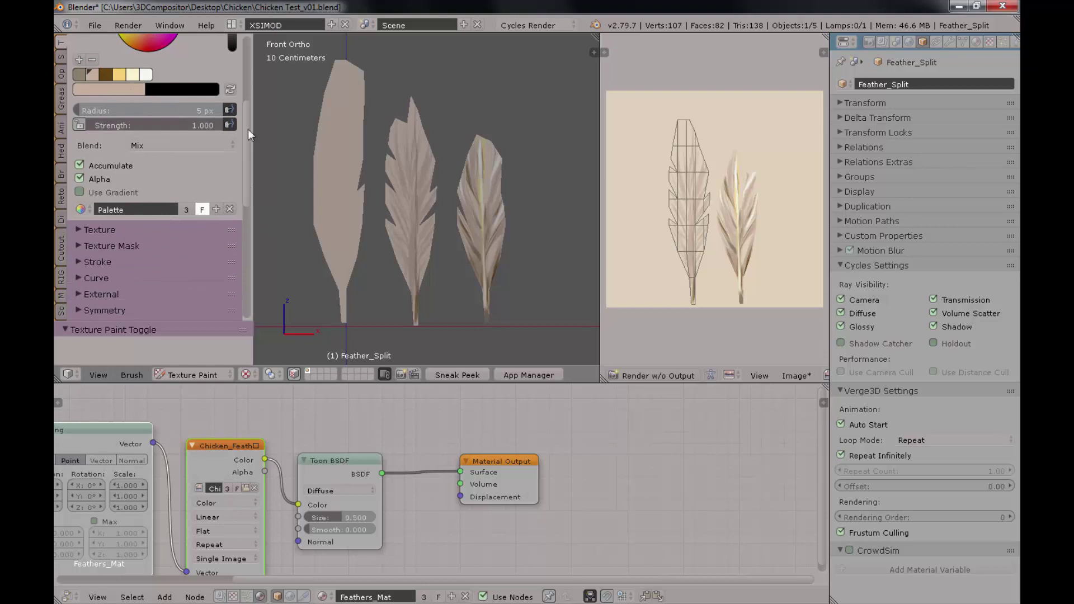
scroll(249, 115, up, 10)
key(ctrl+s)
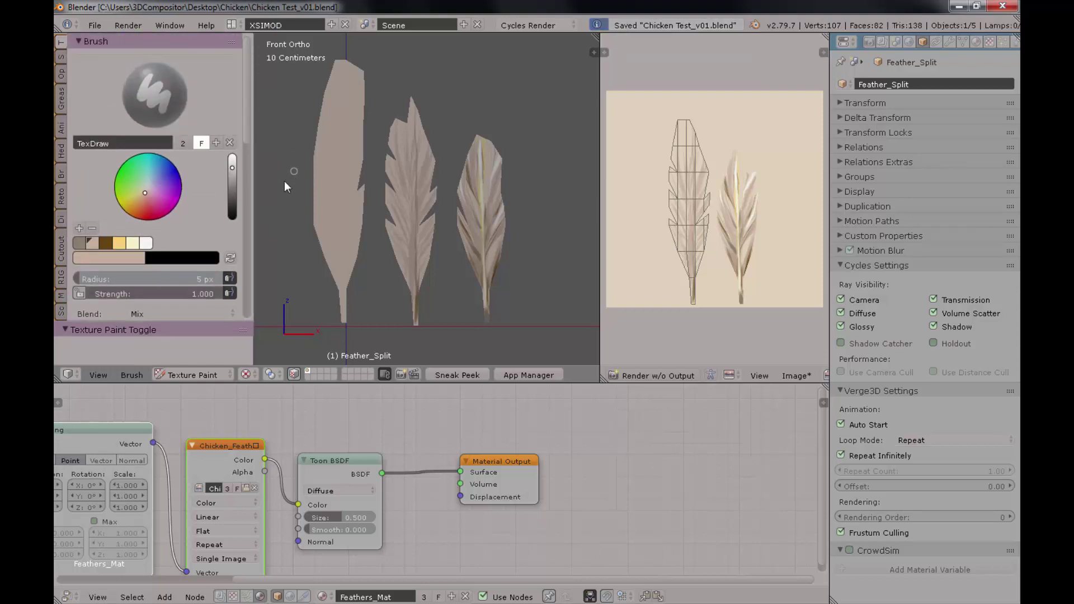
Step: Paint greyish taupe barb streaks on the split feather, and add a tan to the palette for further streaks
click(79, 243)
mouse_move(410, 251)
mouse_down()
mouse_move(397, 202)
mouse_move(432, 168)
mouse_move(395, 173)
mouse_move(396, 229)
mouse_up()
click(143, 197)
click(79, 229)
mouse_move(418, 270)
mouse_down()
mouse_move(430, 228)
mouse_move(392, 202)
mouse_up()
Step: Paint golden yellow accents on the split feather's left barbs, and add an orange to the palette for its central shaft
click(120, 242)
drag(398, 187, 387, 162)
click(78, 228)
drag(414, 219, 413, 151)
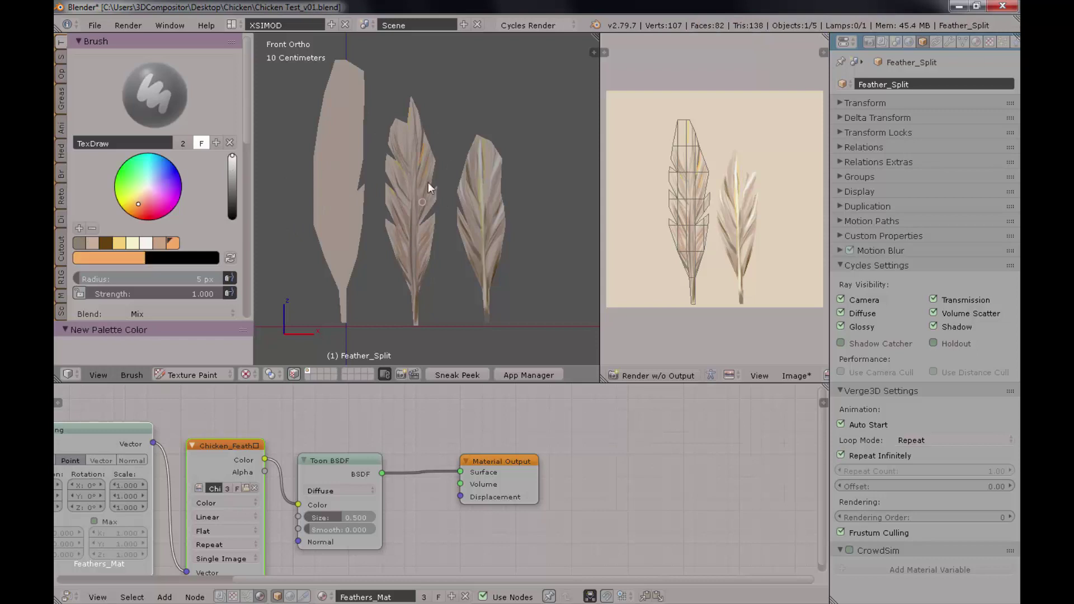
Step: Paint cream highlights across the split feather's barbs with the brush strength lowered to 0.646
click(132, 243)
drag(207, 293, 160, 293)
mouse_move(418, 202)
mouse_down()
mouse_move(430, 162)
mouse_move(391, 166)
mouse_up()
click(79, 243)
Step: Sample a light beige, add it to the palette and paint softer streaks on the split feather's barbs at reduced strength
key(s)
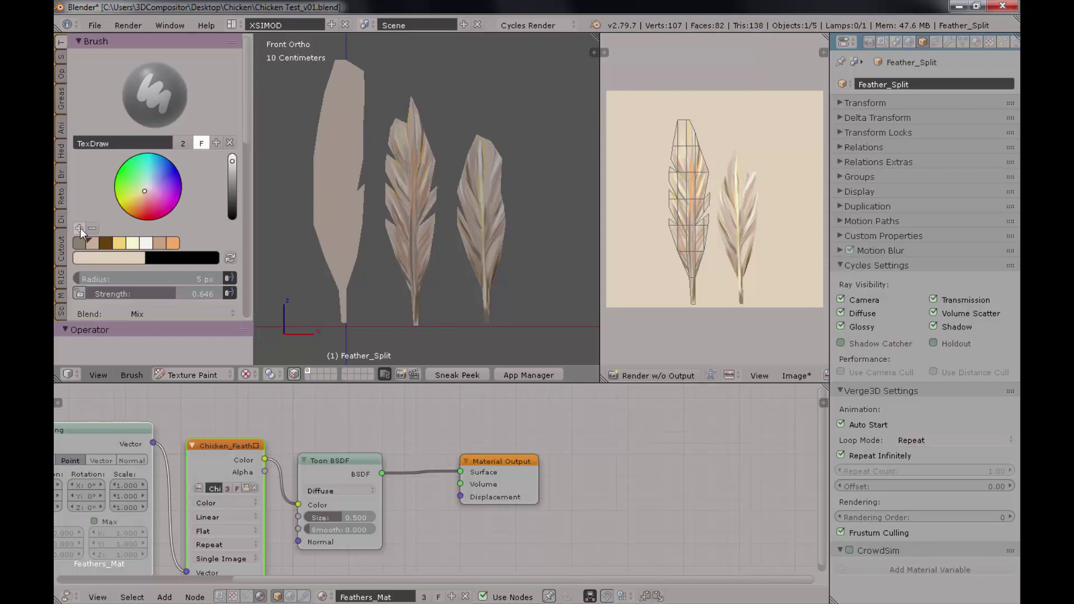
click(79, 228)
drag(177, 293, 150, 293)
drag(420, 209, 432, 176)
drag(412, 246, 392, 205)
Step: Make the long feather the active object and put it in Texture Paint mode
key(Tab)
click(358, 191)
right_click(354, 200)
key(Tab)
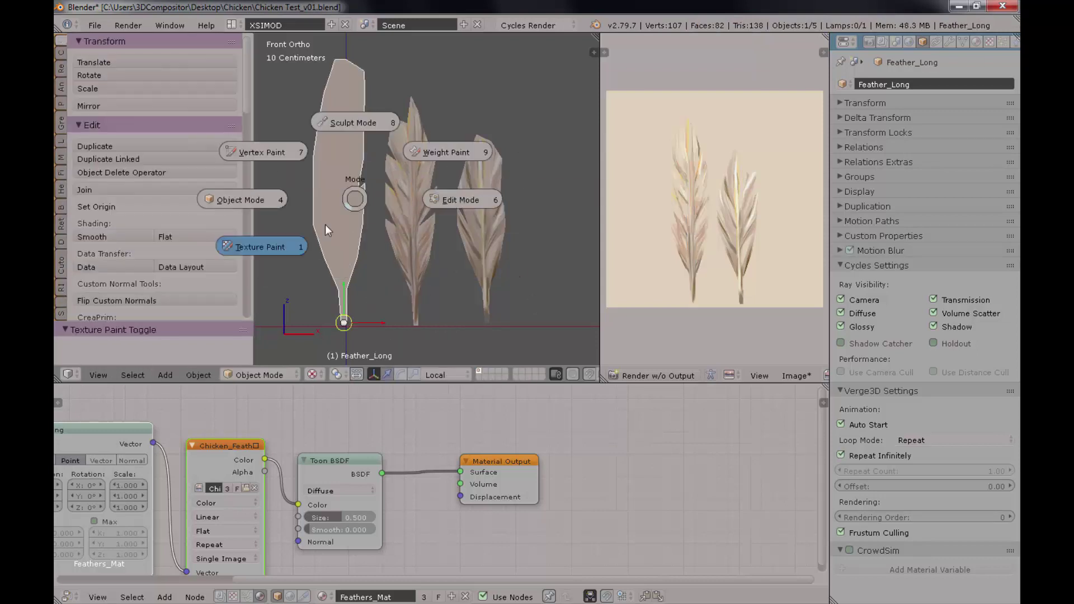
click(261, 244)
Step: Paint the long feather's shaft and barb streaks in greyish taupe and pinkish beige at 1.000 brush strength
click(79, 242)
drag(150, 293, 224, 293)
mouse_move(344, 319)
mouse_down()
mouse_move(342, 176)
mouse_move(335, 188)
mouse_up()
click(92, 242)
drag(340, 134, 331, 104)
click(78, 242)
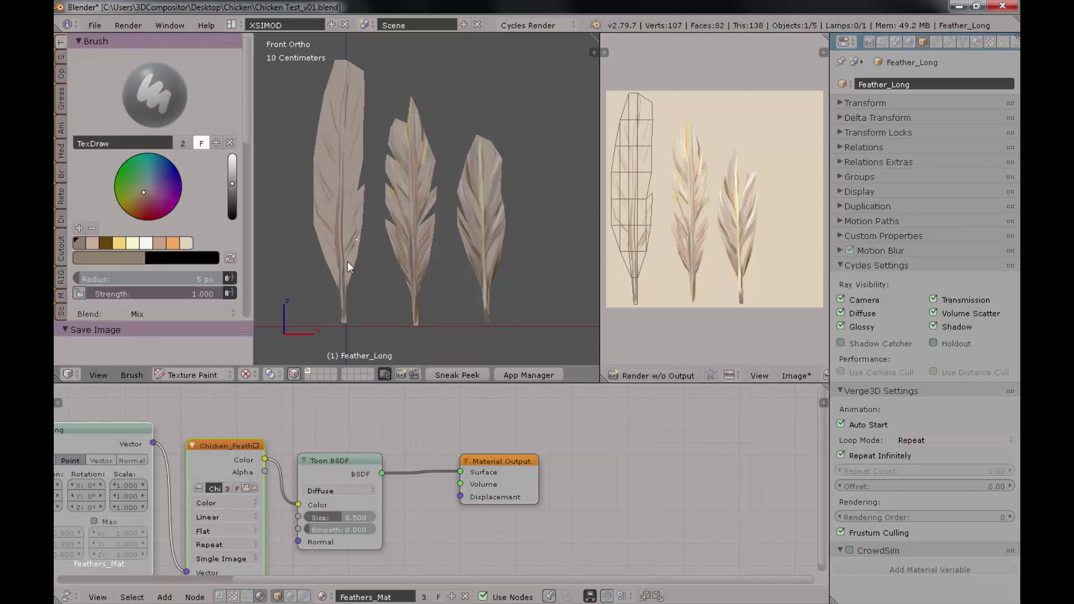
drag(340, 269, 321, 238)
drag(344, 271, 358, 241)
Step: Paint cream and orange diagonal streaks on the long feather's barbs, and light beige strokes near its quill
click(133, 243)
mouse_move(332, 142)
mouse_down()
mouse_move(324, 106)
mouse_move(362, 77)
mouse_up()
click(173, 242)
mouse_move(331, 204)
mouse_down()
mouse_move(321, 184)
mouse_move(363, 118)
mouse_up()
click(186, 243)
drag(342, 302, 337, 273)
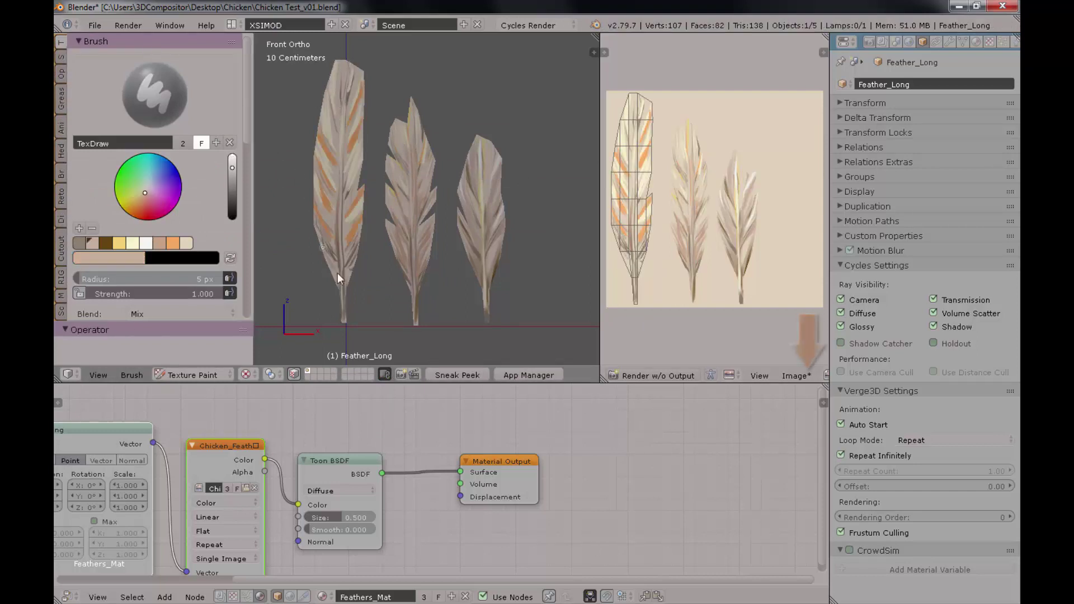
Step: Set the brush to a 15 px radius and 0.113 strength, and softly lighten the long feather's upper barbs with near-white
key(f)
click(353, 151)
key(shift+f)
click(146, 243)
drag(343, 125, 358, 79)
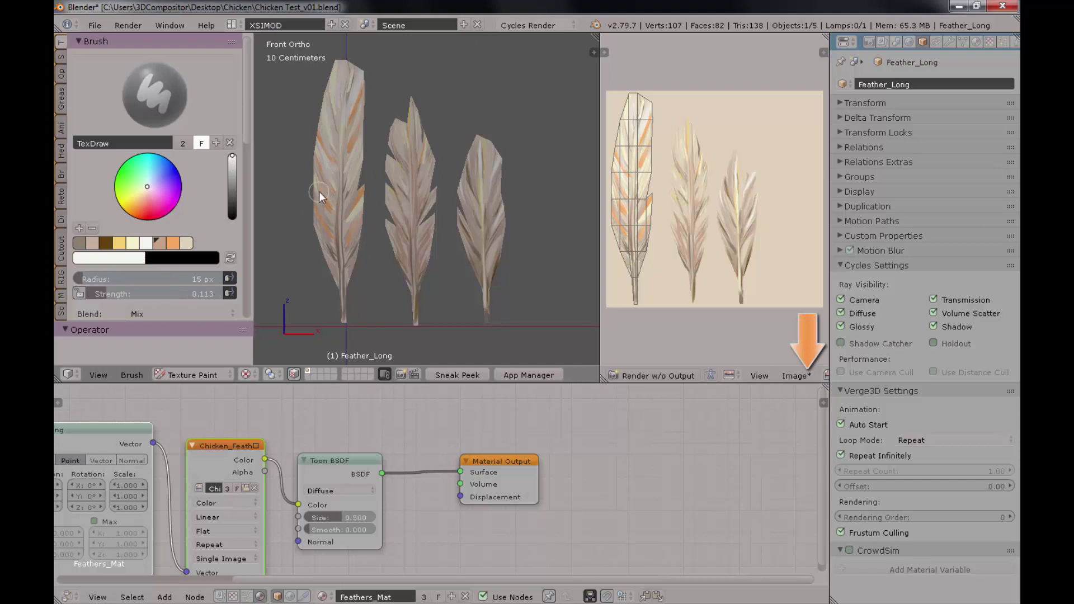
Step: Readjust the brush radius and strength and blend cream strokes into the long feather's middle left barbs
click(160, 242)
key(shift+f)
key(f)
click(187, 243)
click(133, 242)
drag(334, 199, 316, 163)
Step: Shade the long feather's lower left barbs with greyish taupe at an adjusted strength, and pick the light beige palette colour
click(78, 243)
key(shift+f)
drag(339, 277, 322, 239)
click(159, 242)
click(186, 243)
Step: Switch painting to the split feather and softly shade its lower left barbs in greyish taupe with an 8 px, 0.133 strength brush
right_click(411, 230)
click(79, 243)
key(shift+f)
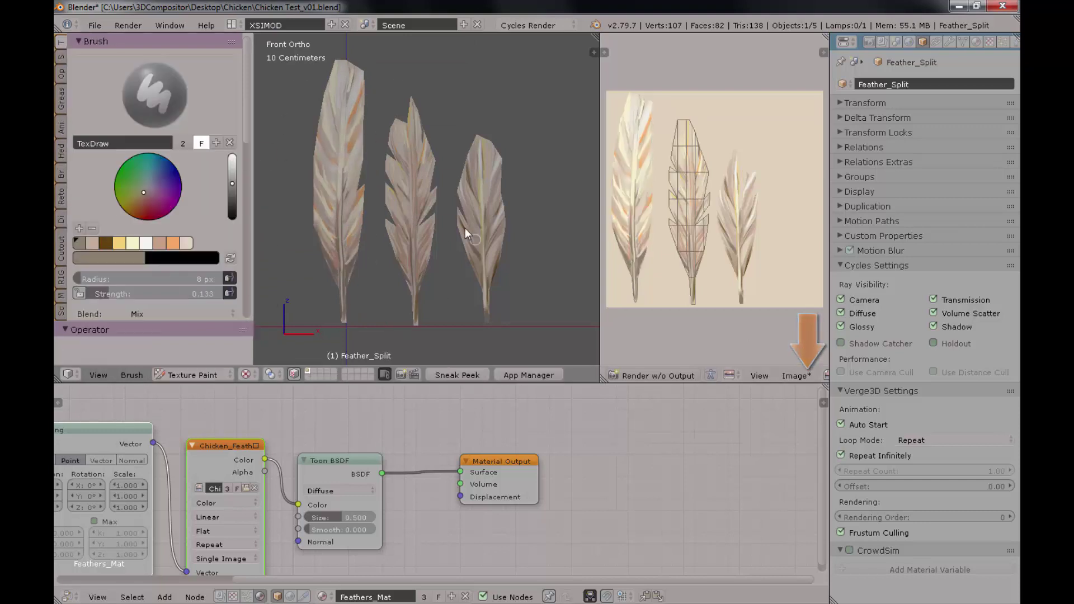
key(f)
drag(413, 280, 391, 227)
scroll(151, 196, down, 10)
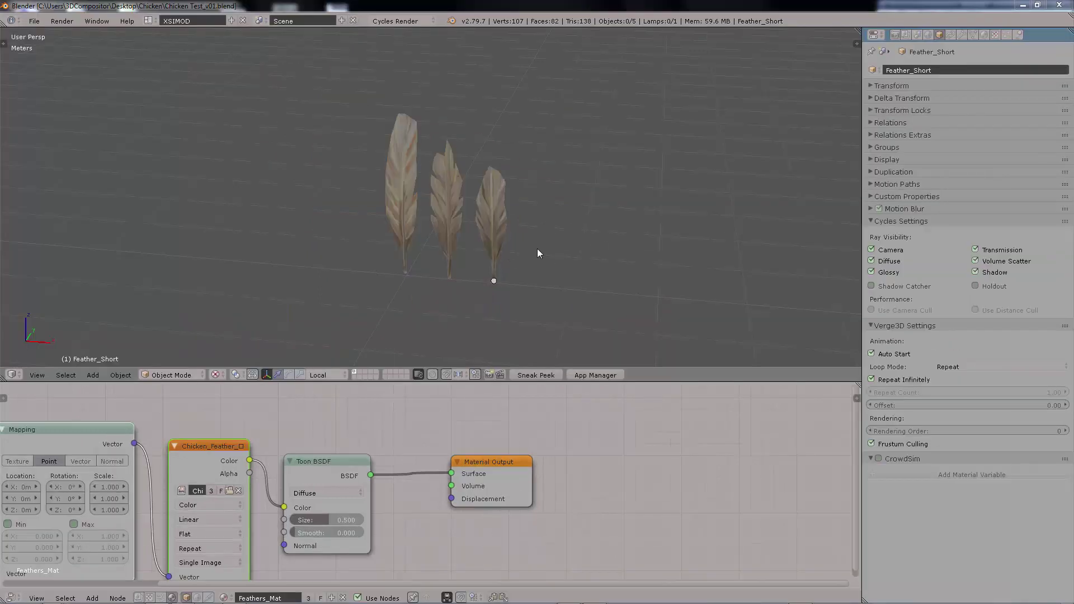
Step: Enter Edit Mode on the new plane and merge all its vertices into one point at the center
scroll(538, 247, down, 2)
right_click(478, 238)
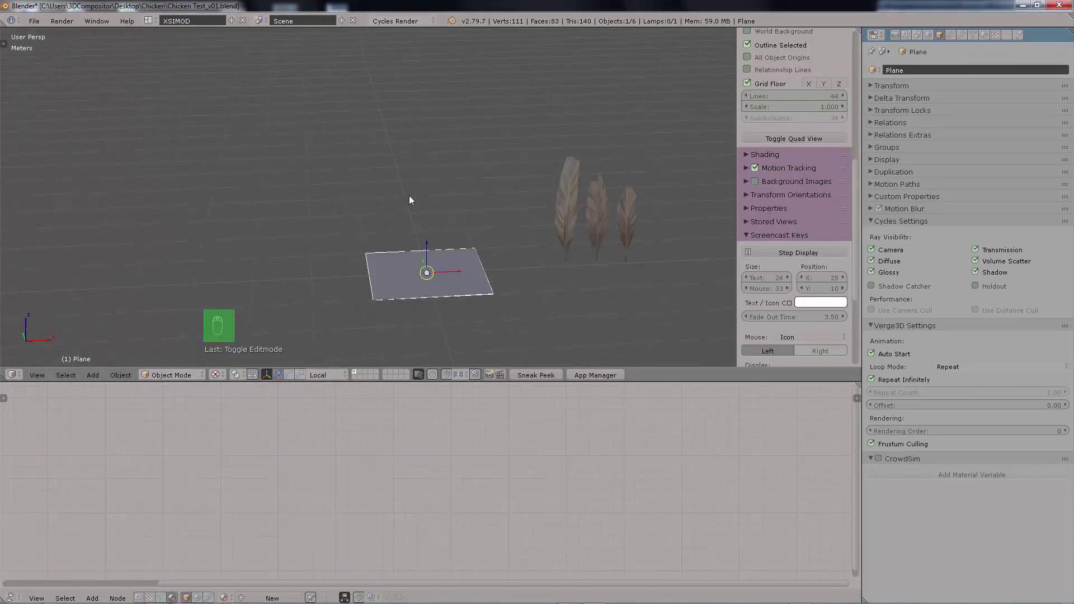
key(Tab)
click(515, 202)
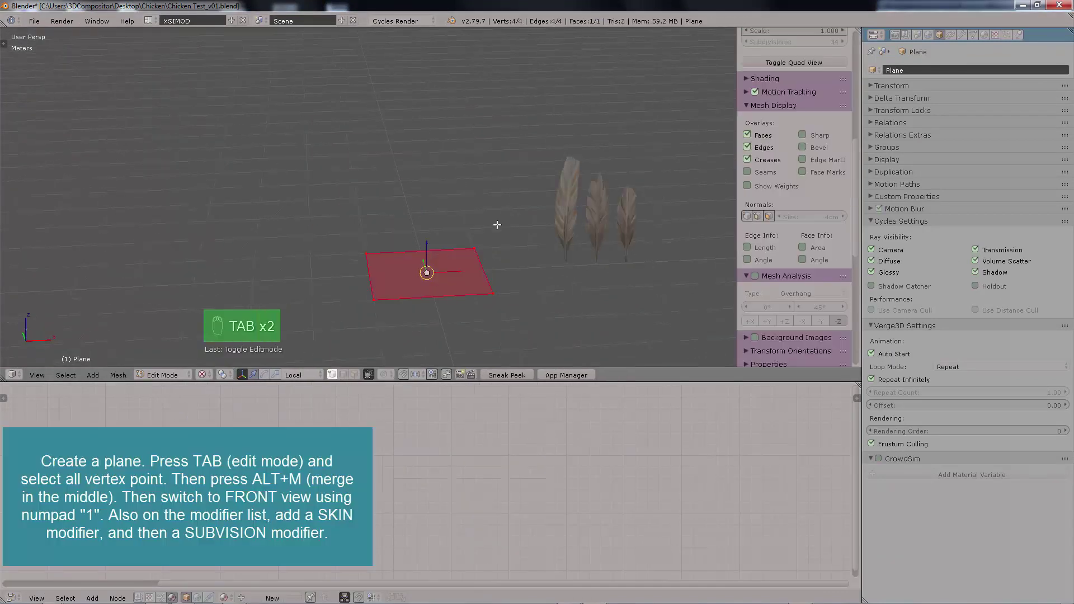
key(alt+m)
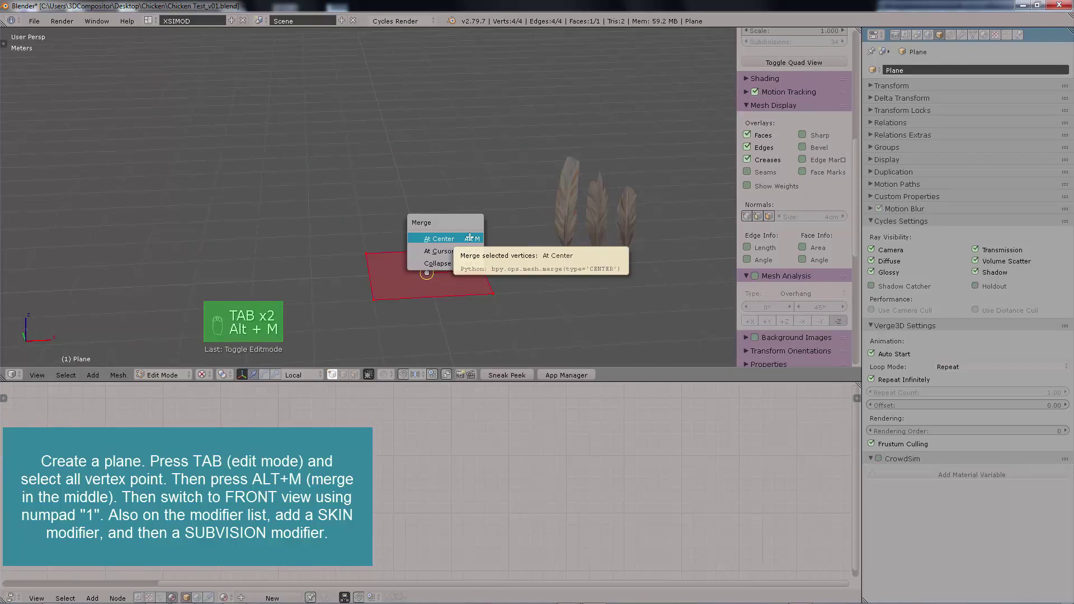
click(427, 269)
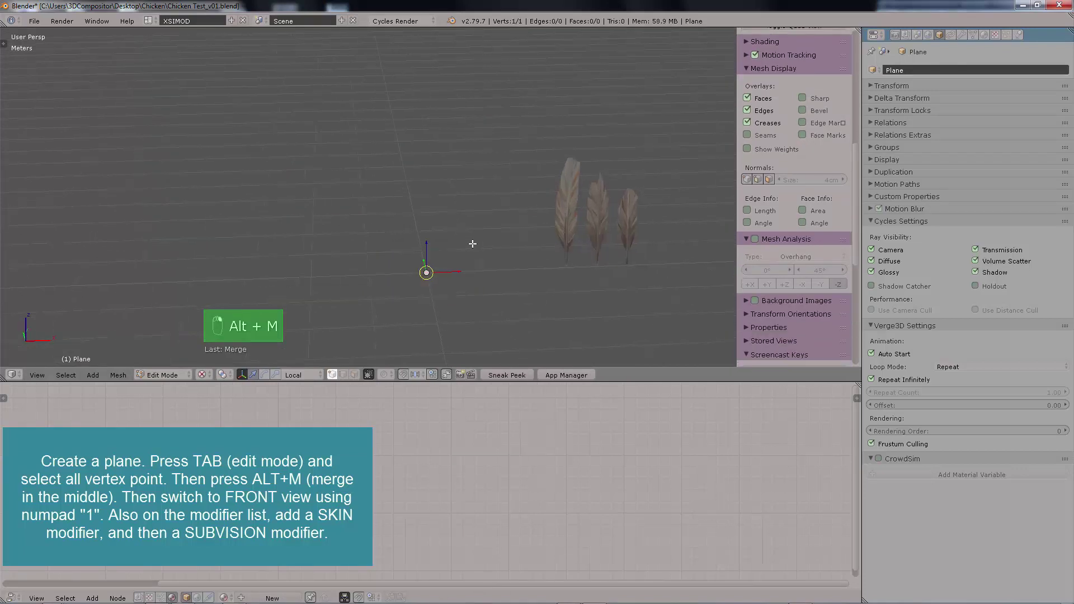
Step: Switch to the front orthographic view and add a Skin modifier to the single-vertex plane
key(KP_1)
scroll(524, 223, up, 2)
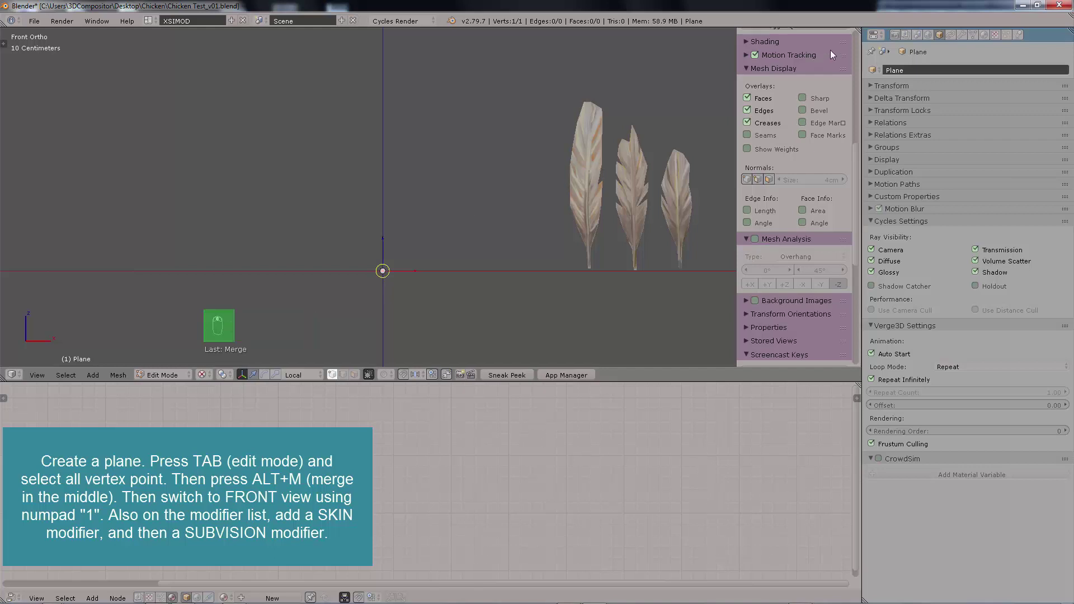
click(962, 34)
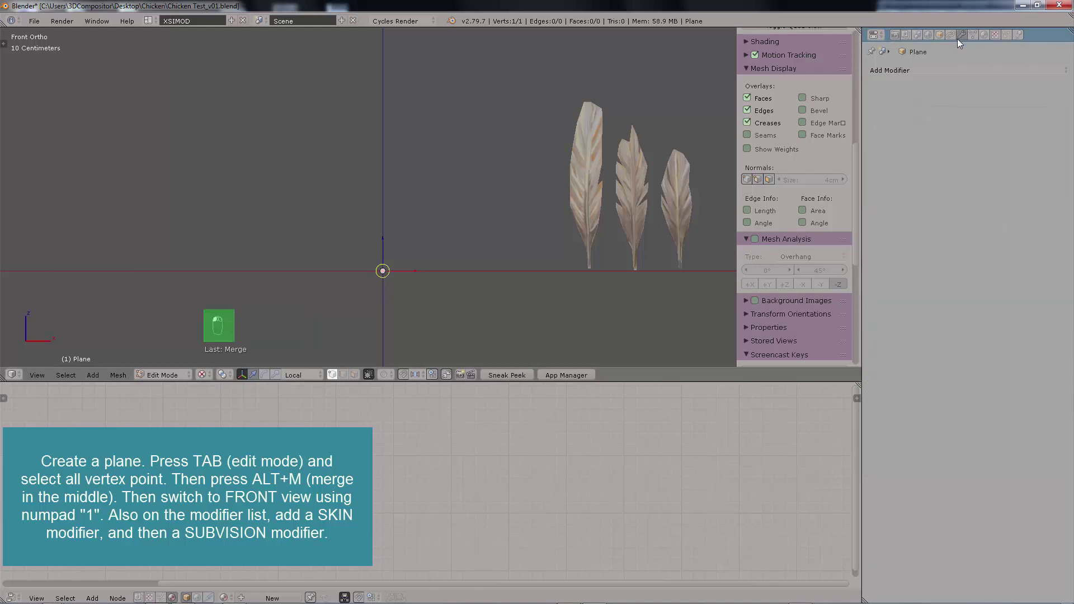
click(956, 69)
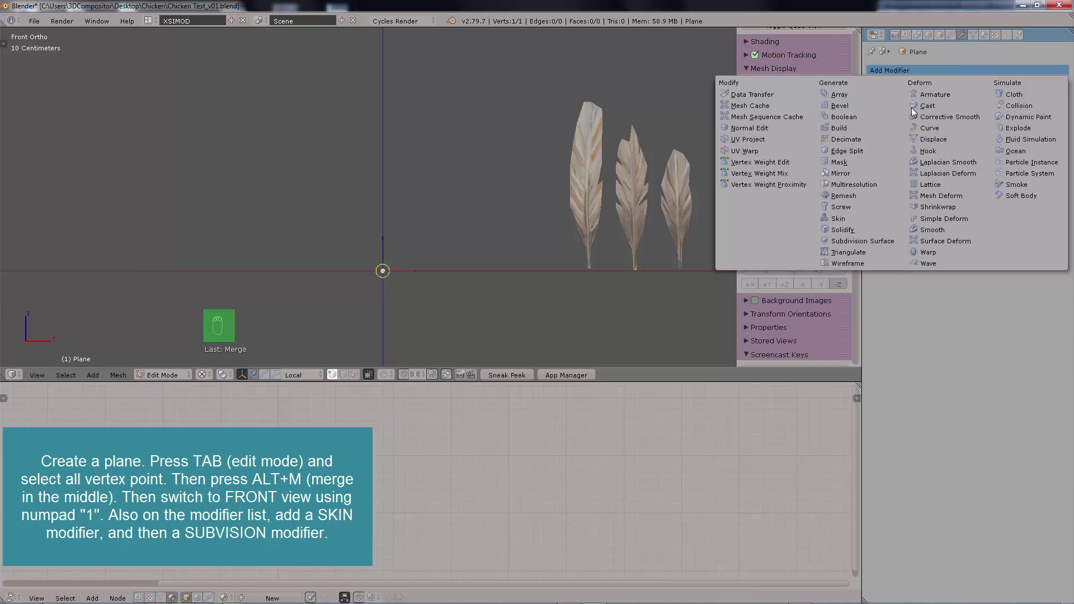
click(861, 218)
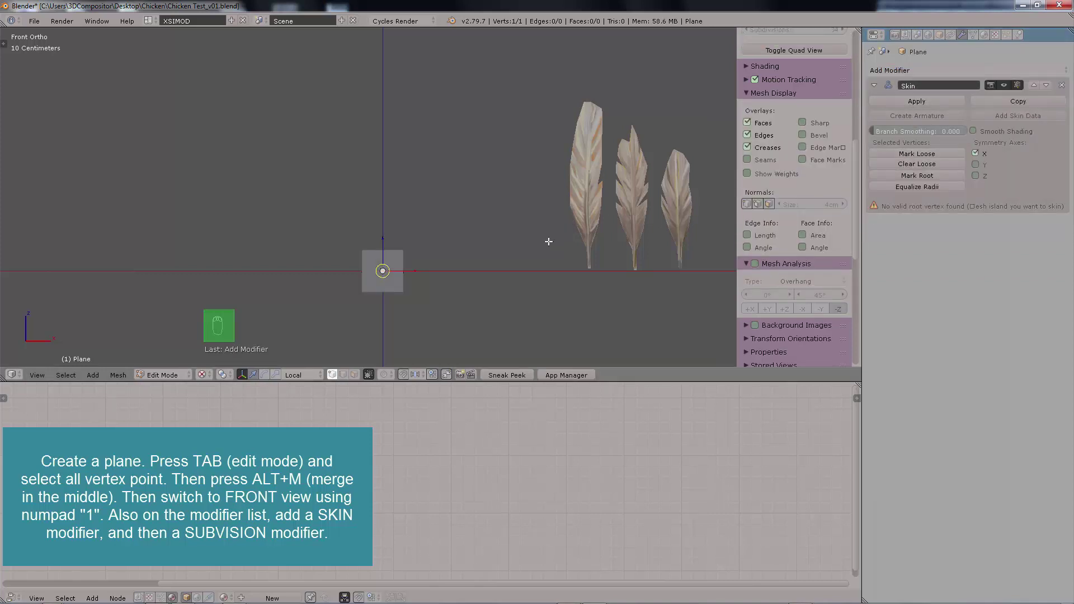
Step: Add a Subdivision Surface modifier below the Skin modifier on the plane
scroll(536, 255, up, 3)
shift+middle_drag(437, 288, 477, 197)
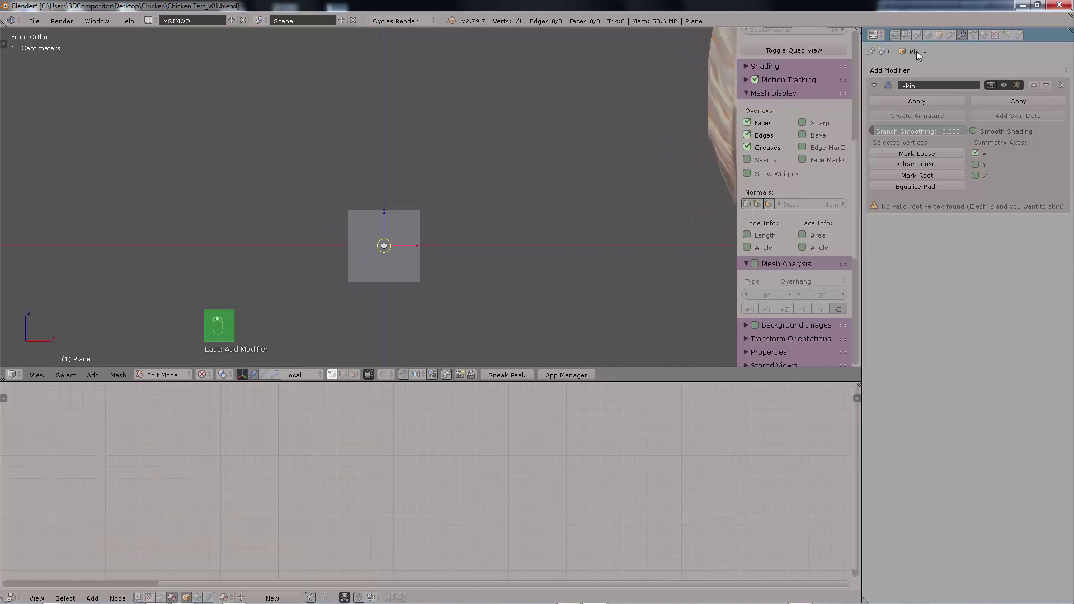
click(945, 69)
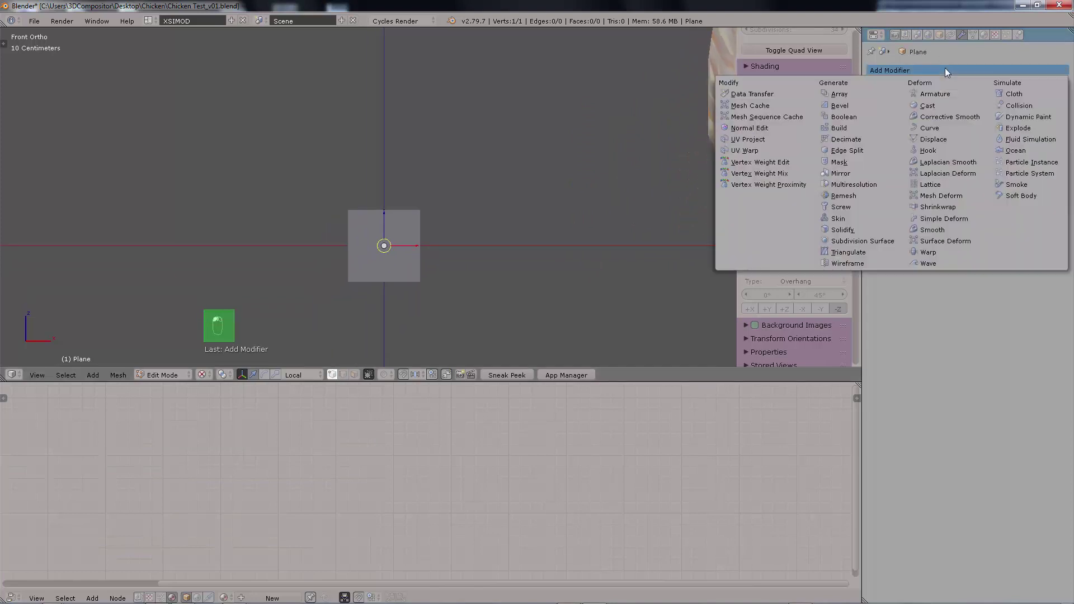
click(862, 241)
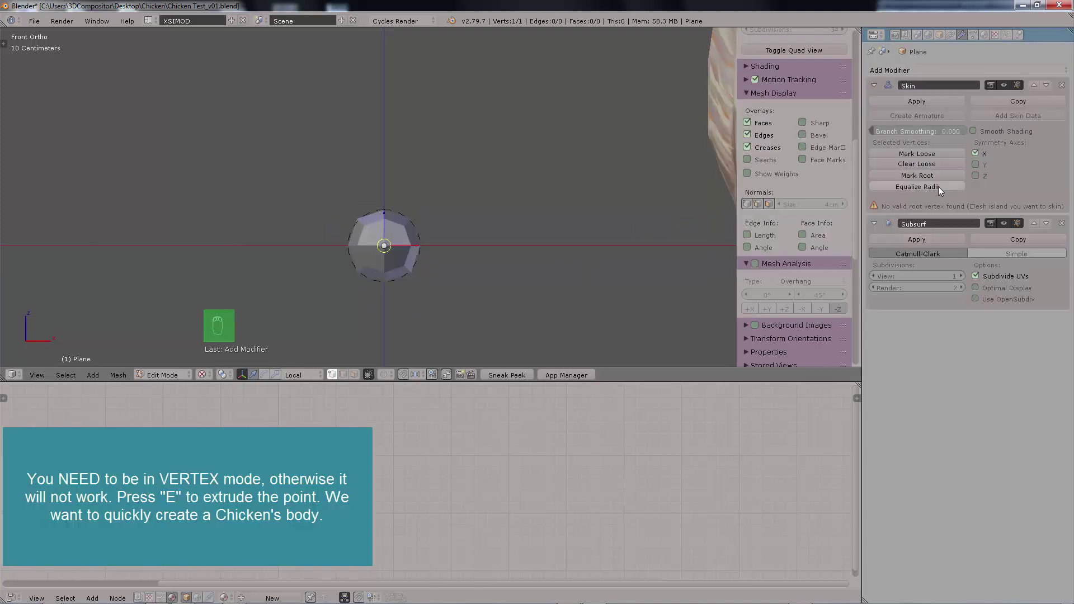
Step: Extrude the origin vertex twice diagonally up to the left and once more nearly horizontally left to rough out the chicken's body
scroll(484, 224, down, 3)
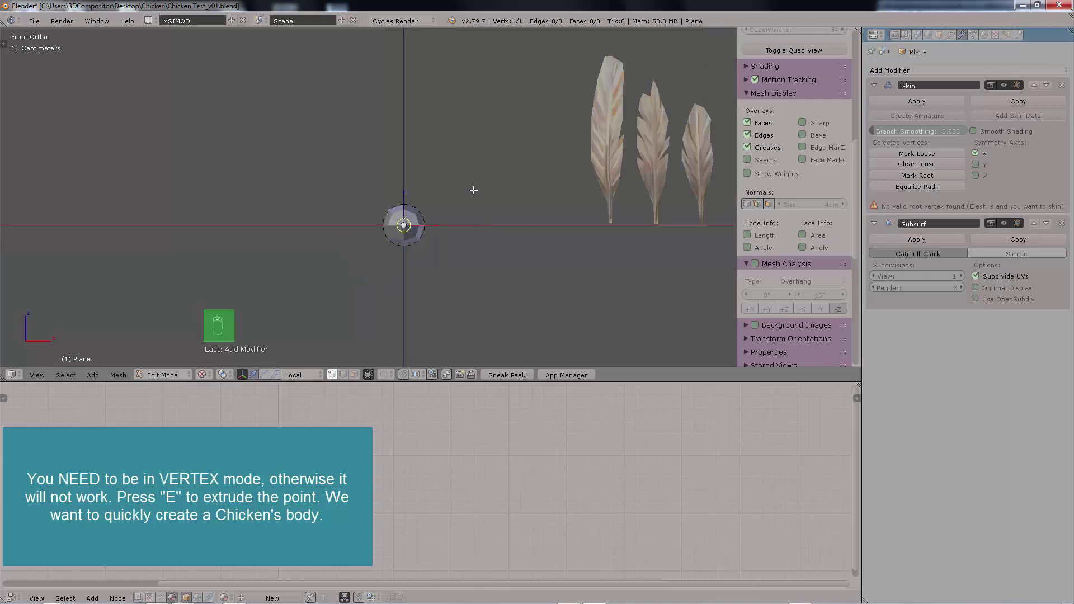
shift+middle_drag(474, 191, 478, 240)
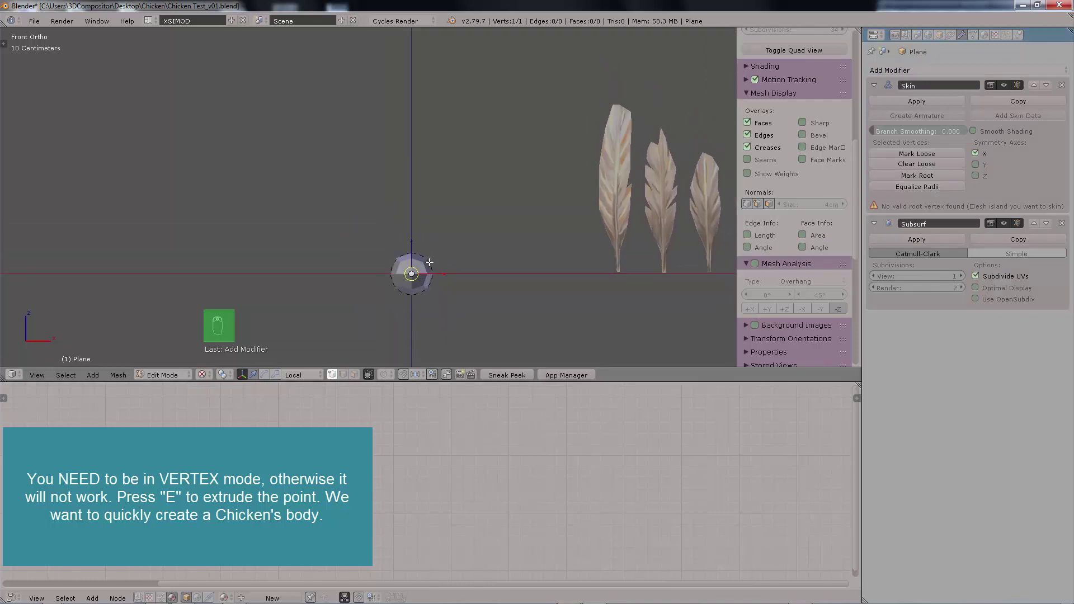
key(e)
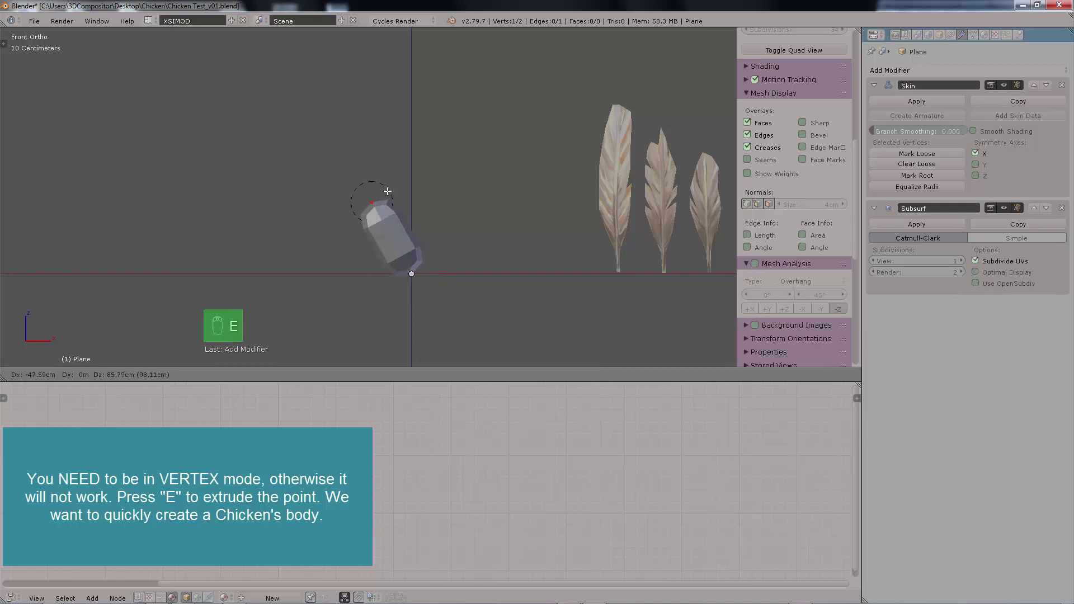
click(395, 191)
key(e)
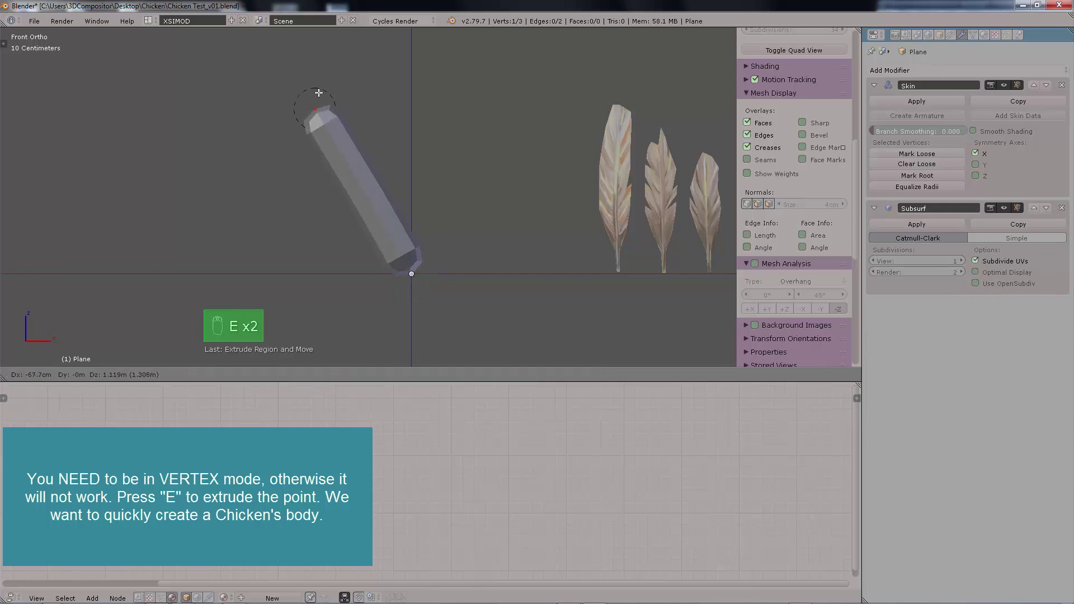
click(318, 92)
key(e)
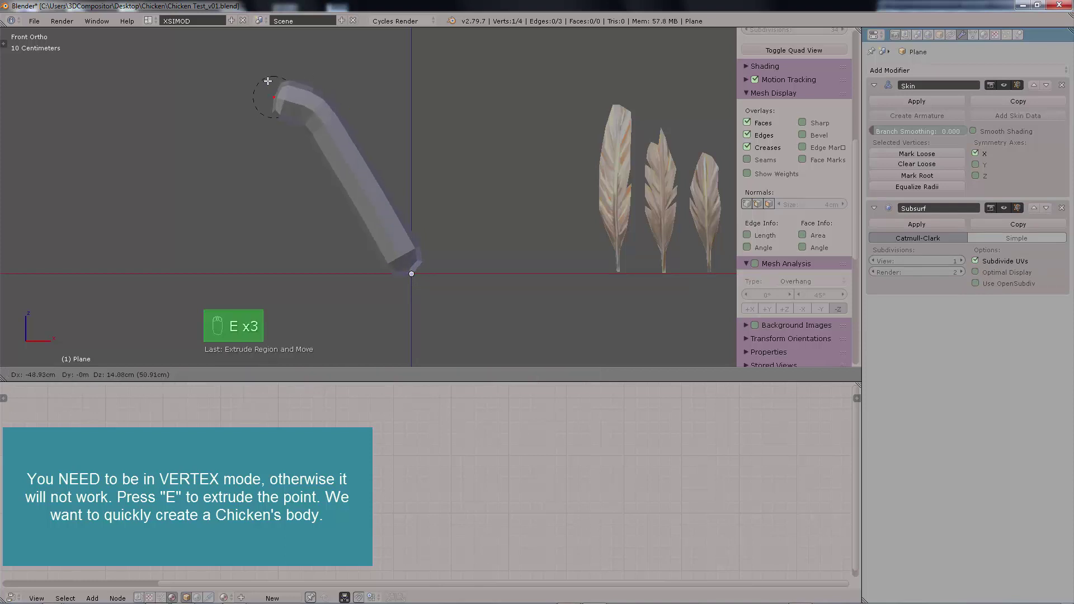
click(245, 84)
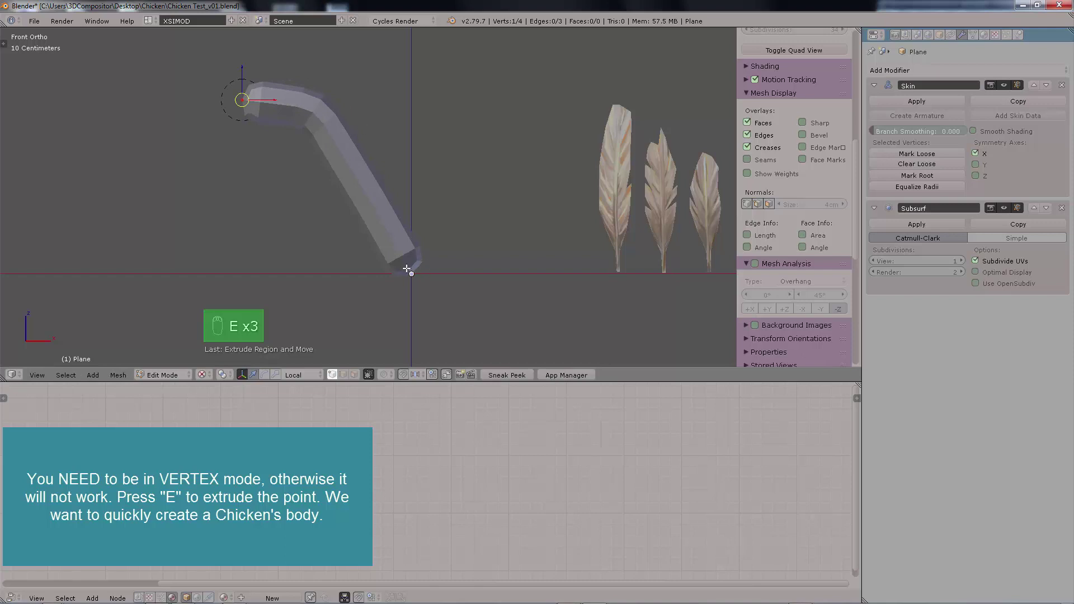
Step: Extrude the origin vertex twice toward the tail end, enlarging the skin radius at the first new vertex to form the belly
click(408, 271)
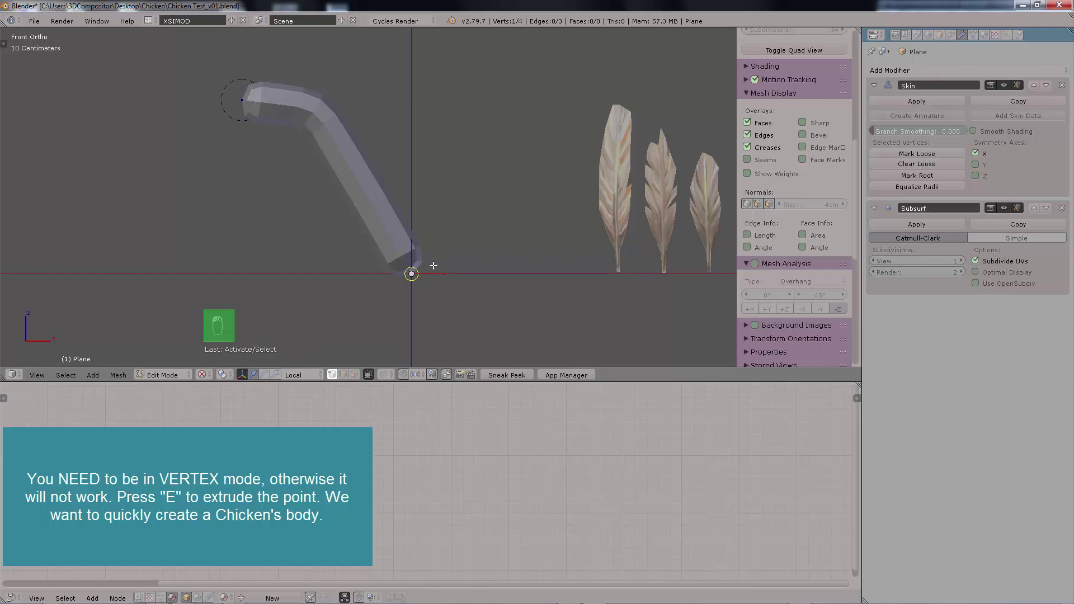
key(e)
click(456, 277)
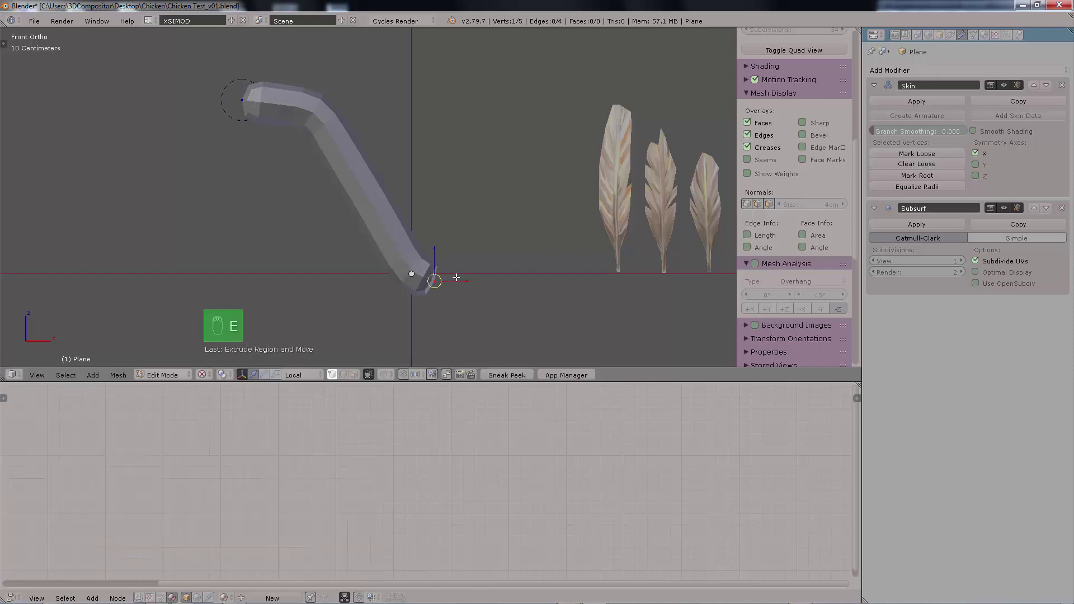
key(ctrl+a)
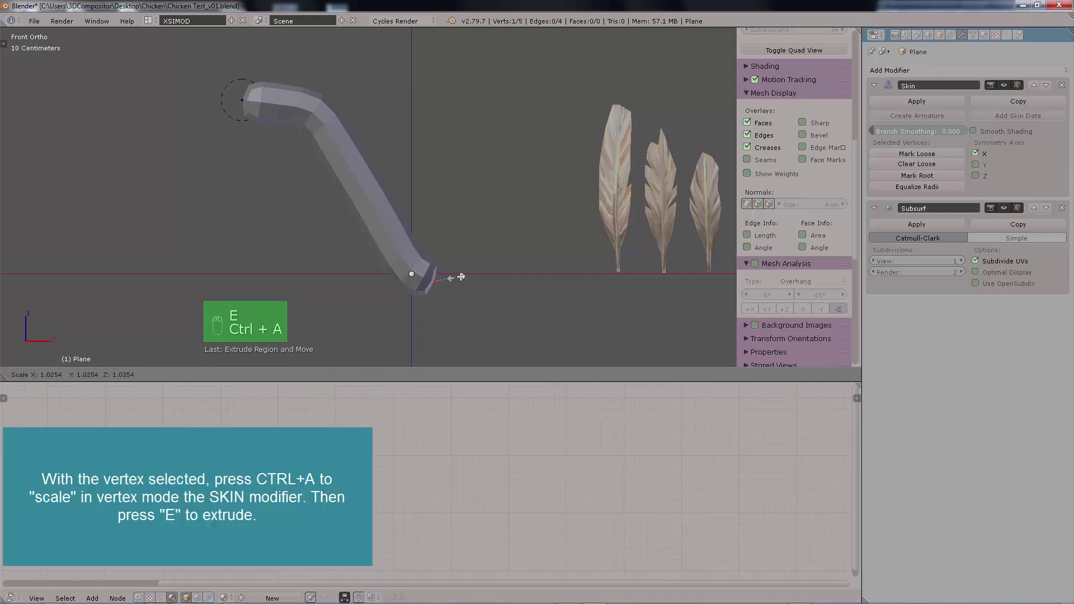
click(478, 281)
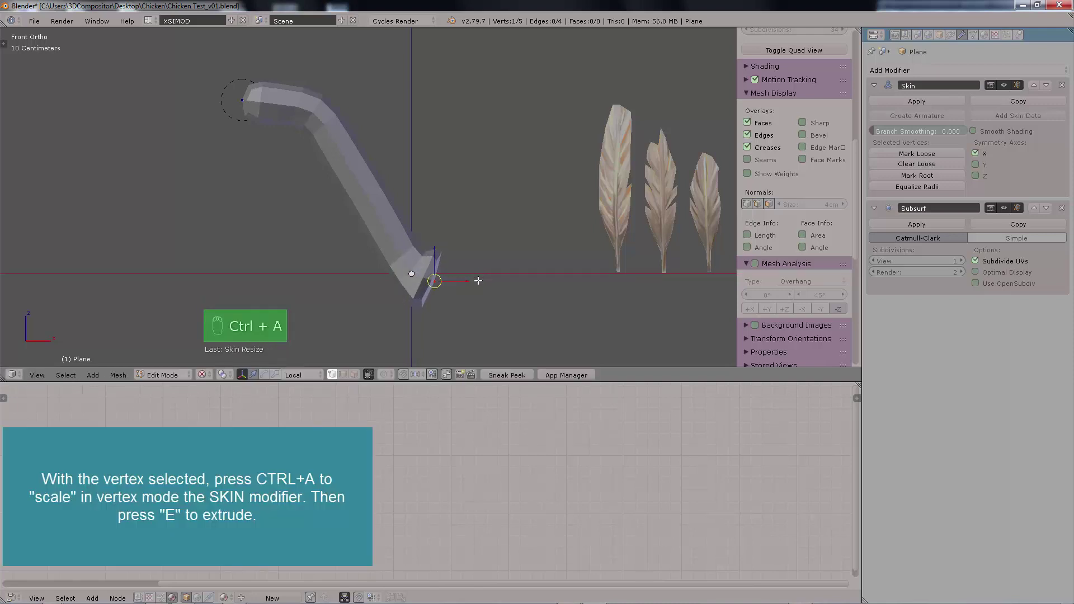
key(e)
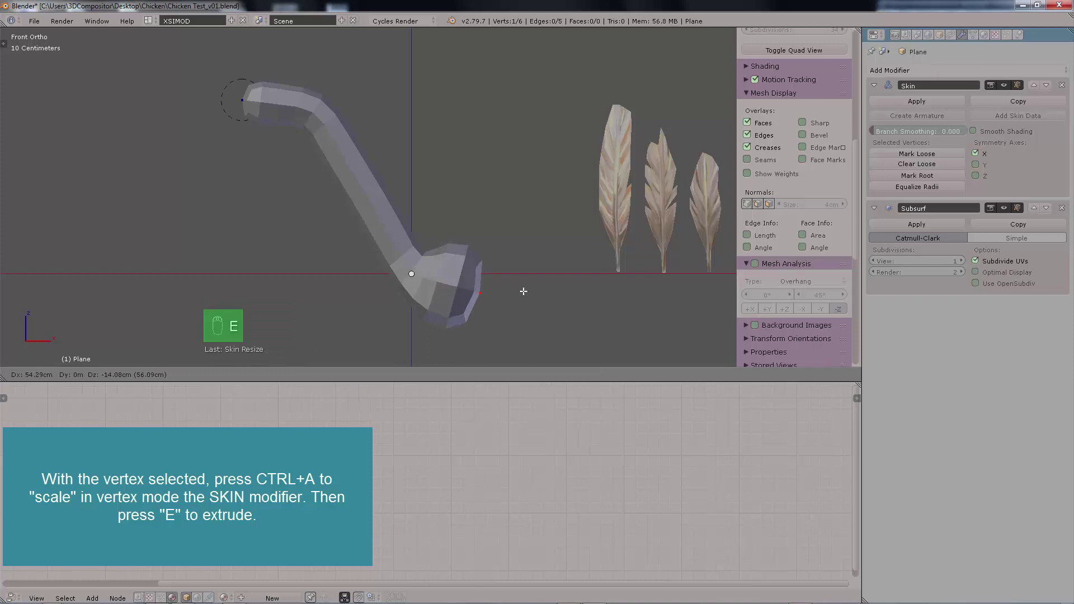
click(564, 308)
Step: Move the head and upper neck vertices down toward the body to shorten the neck and head
scroll(348, 86, down, 1)
click(260, 98)
drag(324, 109, 363, 165)
drag(260, 98, 312, 152)
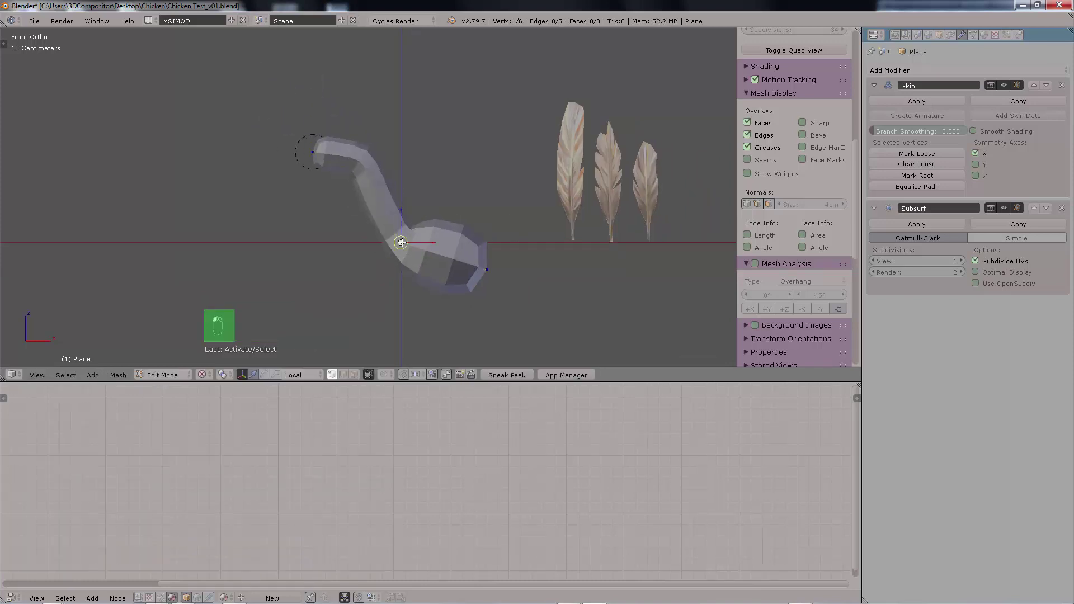
click(487, 271)
Step: Return to Object Mode and apply the Skin modifier first and the Subsurf modifier second on the body
key(Tab)
click(342, 187)
middle_drag(346, 188, 338, 192)
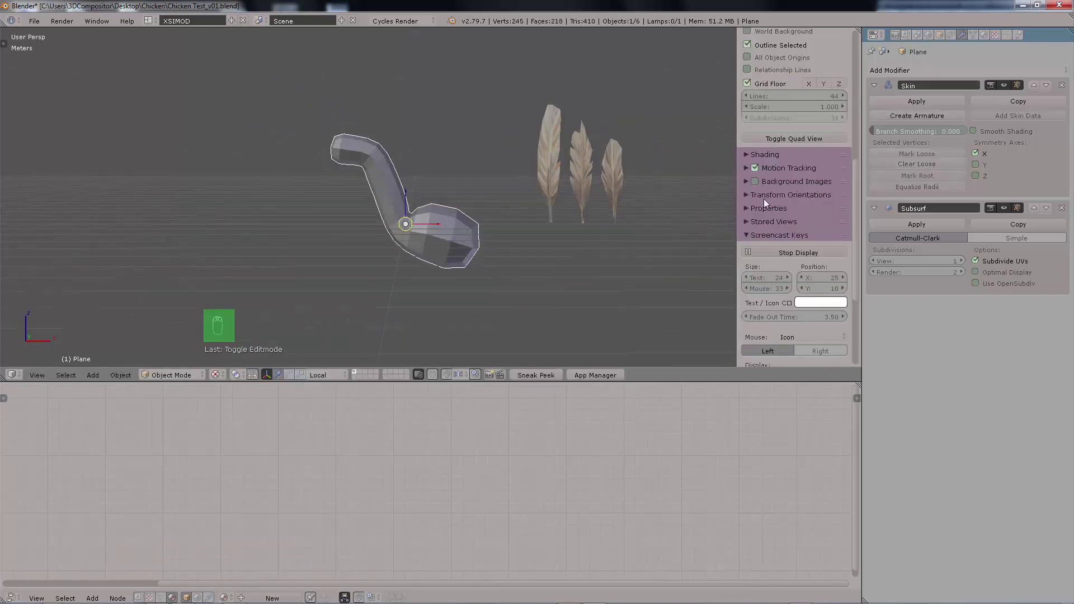
click(918, 224)
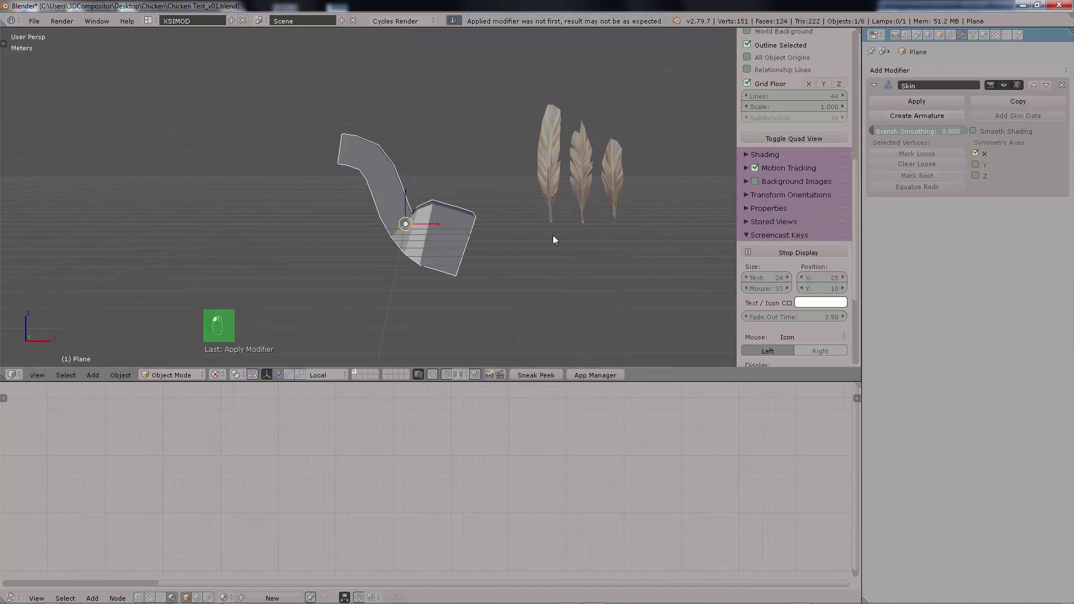
key(ctrl+z)
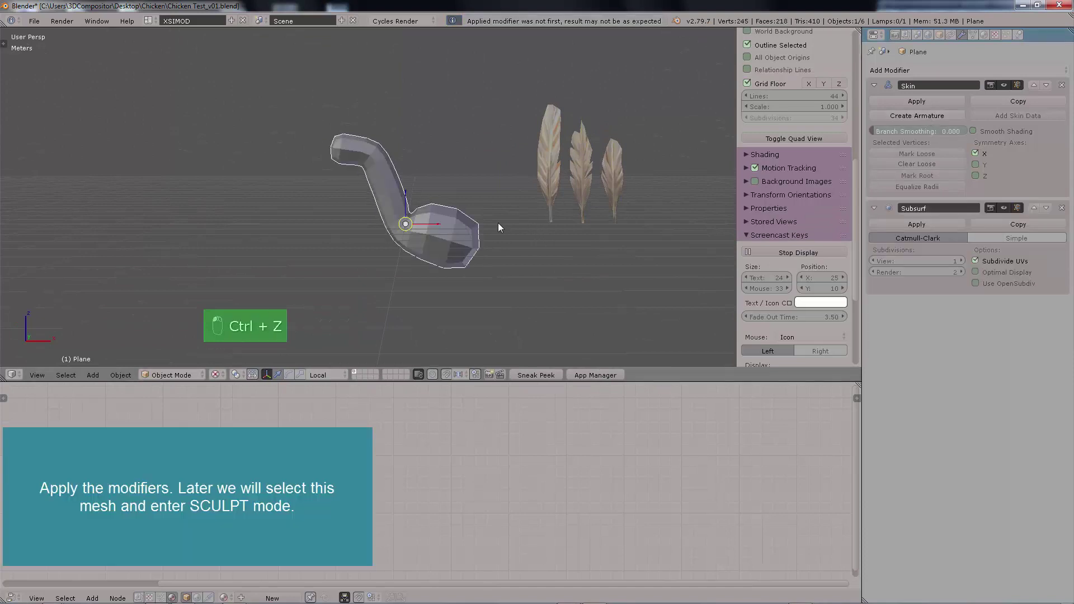
click(918, 102)
click(917, 100)
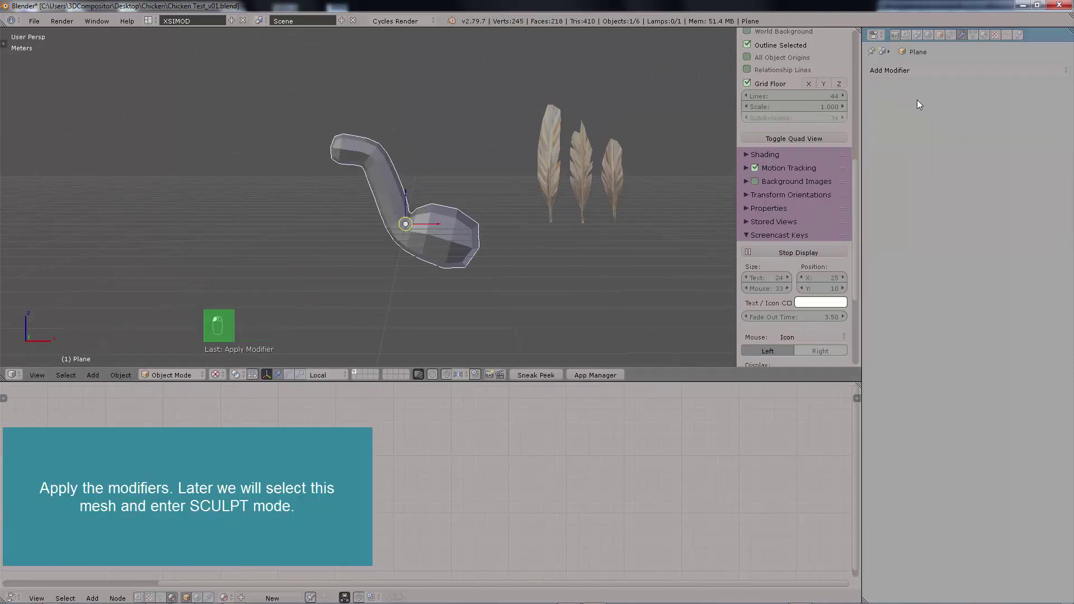
Step: Enter Sculpt Mode and reshape the chicken's body and neck with the Inflate/Deflate brush
key(Tab)
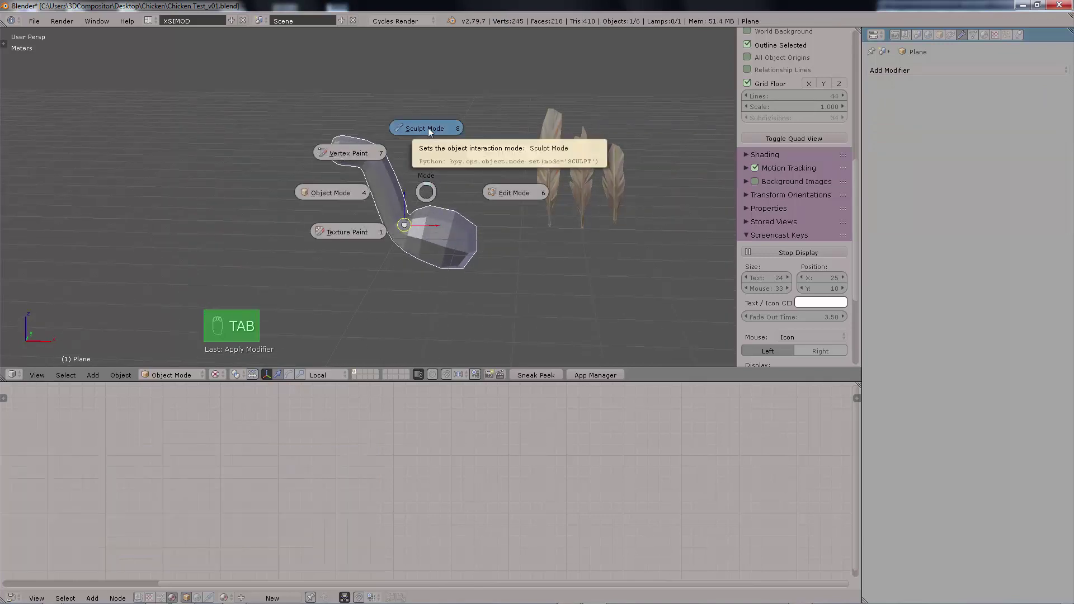
click(428, 128)
middle_drag(430, 164, 451, 146)
scroll(452, 167, up, 3)
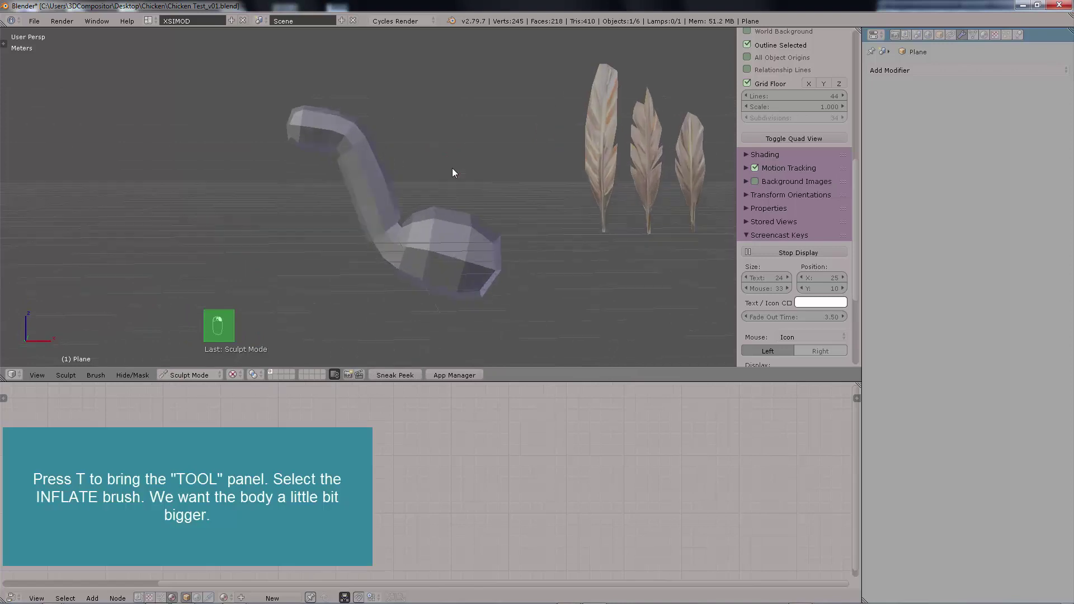
key(t)
click(95, 80)
click(335, 130)
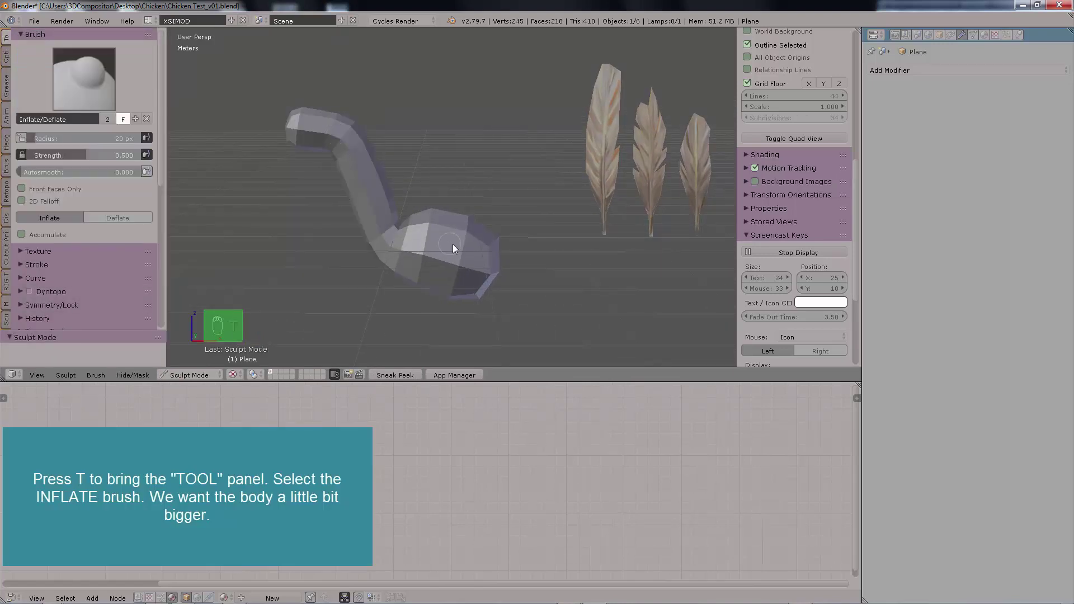
mouse_move(450, 278)
mouse_down()
mouse_move(377, 203)
mouse_move(369, 163)
mouse_move(312, 138)
mouse_move(295, 115)
mouse_up()
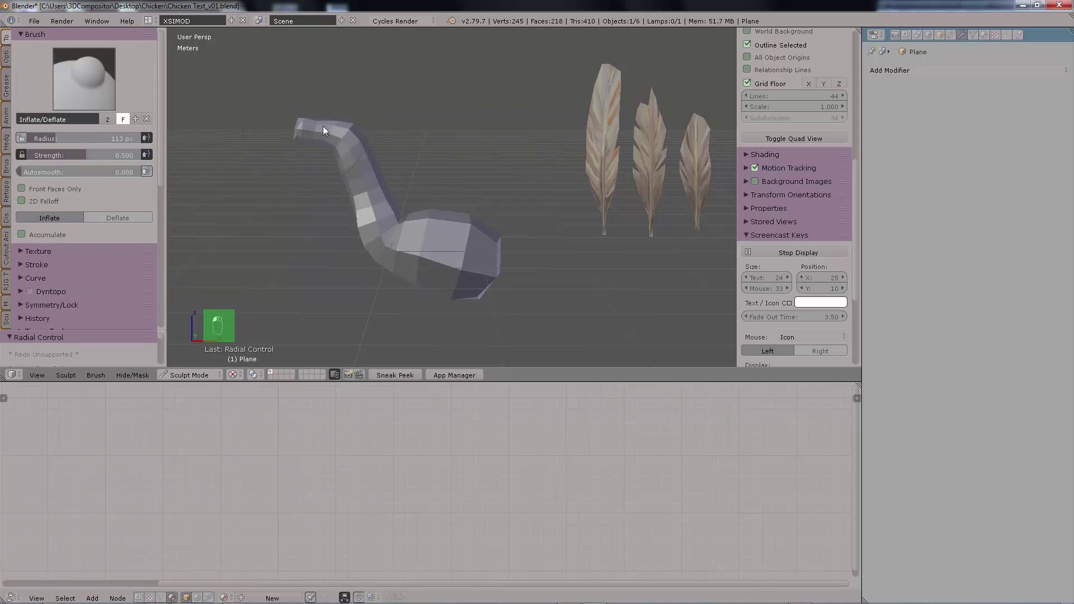
Step: Reshape the tip of the head with the Grab brush
click(123, 91)
click(293, 145)
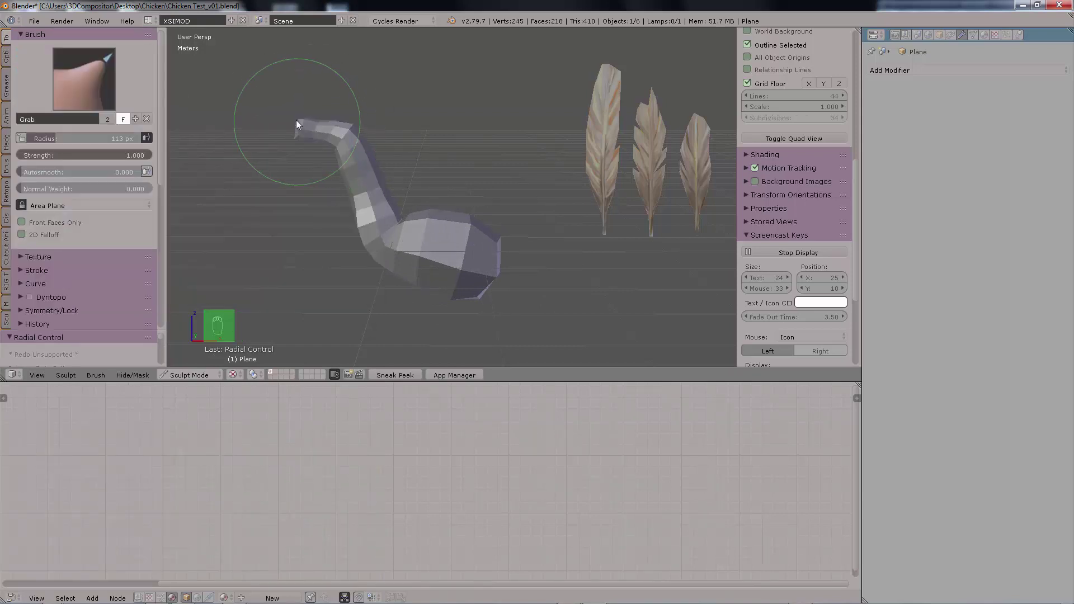
key(KP_1)
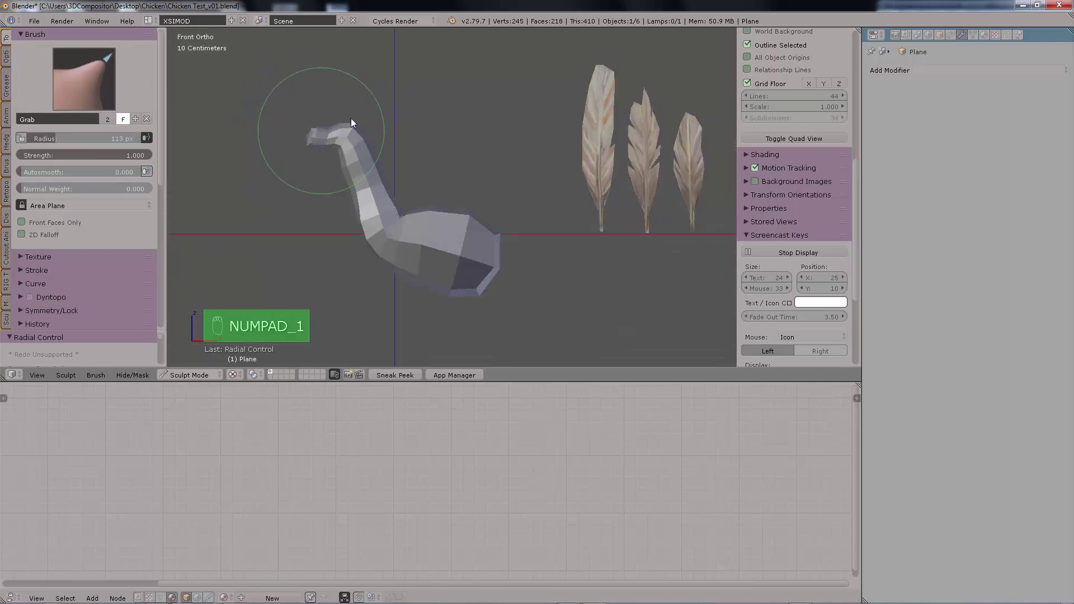
mouse_move(464, 146)
middle_down()
mouse_move(392, 189)
mouse_move(454, 156)
mouse_move(473, 179)
mouse_move(482, 165)
mouse_move(445, 140)
middle_up()
scroll(454, 157, up, 1)
Step: Enter Edit Mode on the body in the front orthographic view and allow selecting hidden vertices through the mesh
key(Tab)
key(Tab)
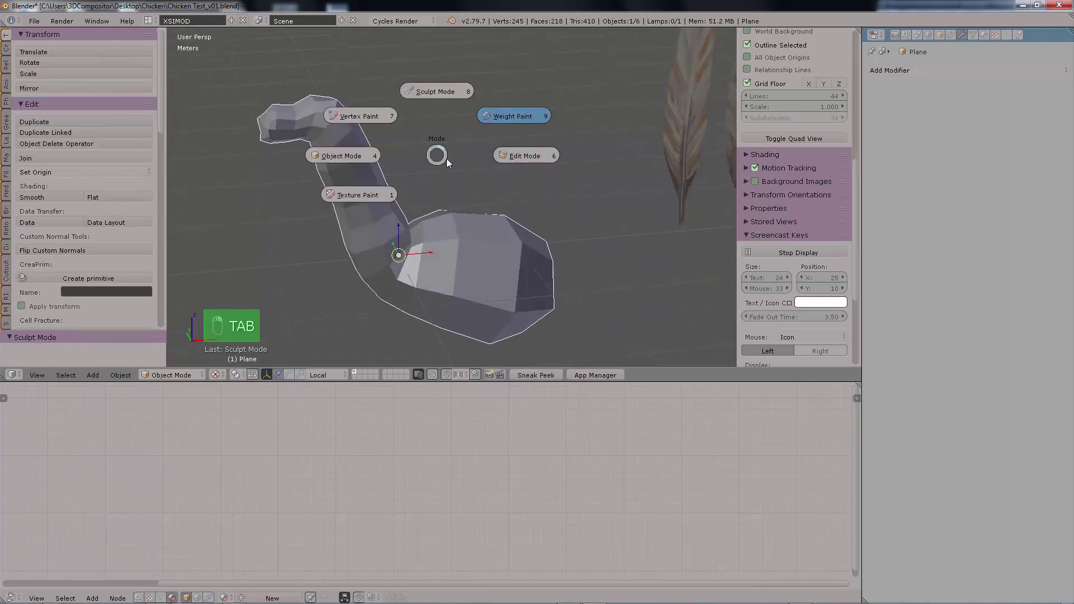
click(494, 155)
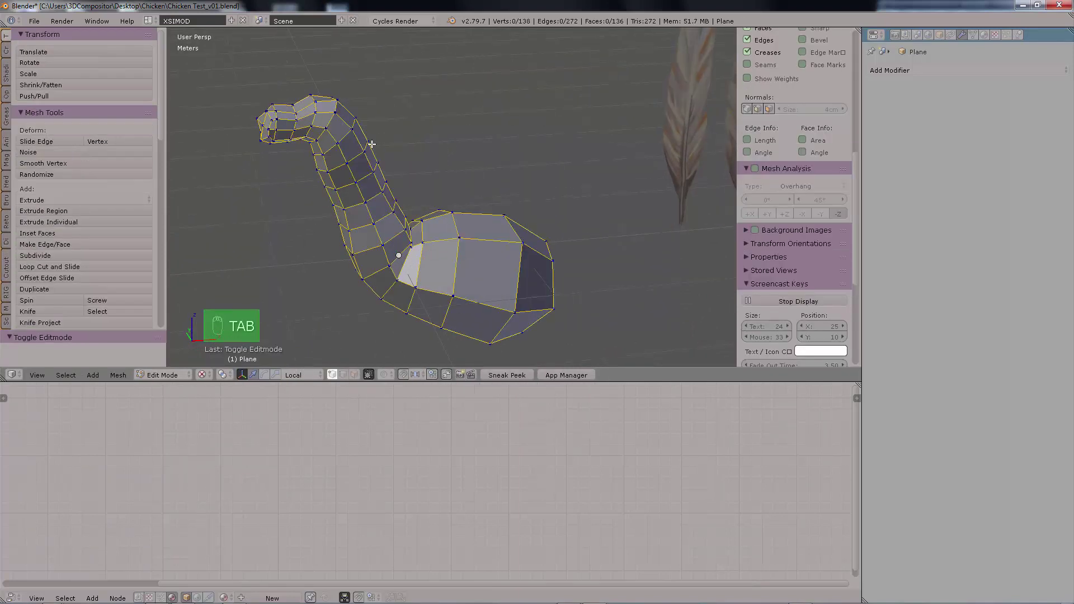
key(KP_1)
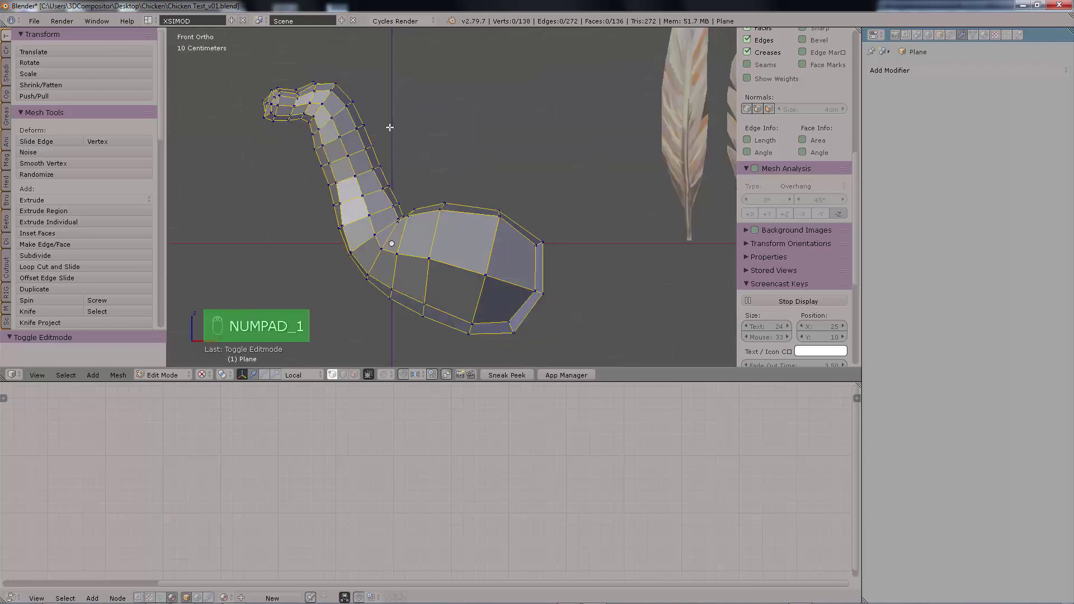
scroll(390, 127, up, 2)
shift+middle_drag(414, 135, 572, 235)
scroll(565, 217, up, 3)
shift+middle_drag(282, 102, 331, 141)
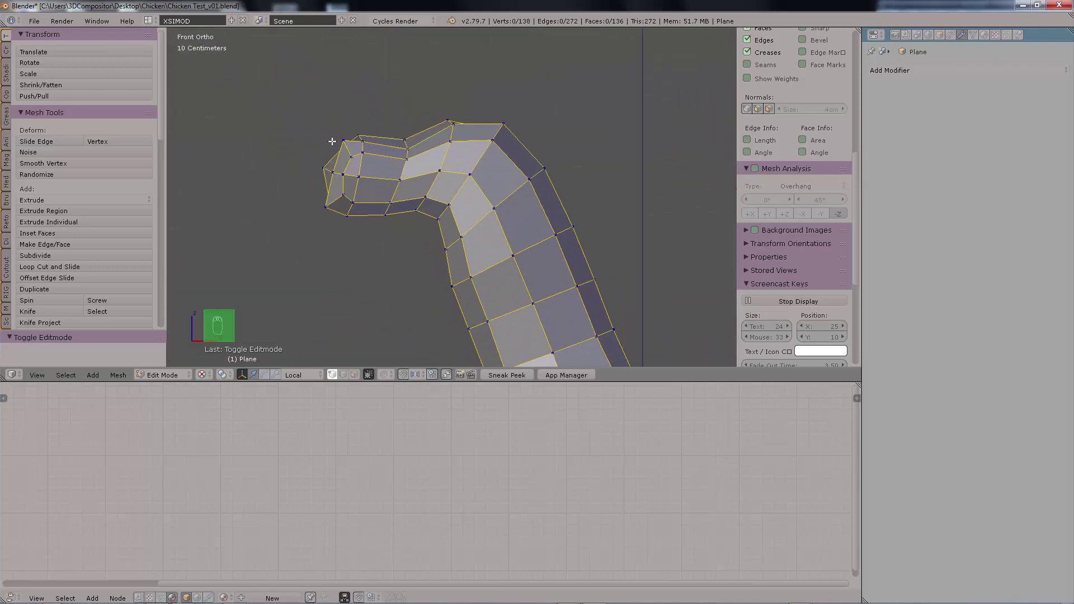
key(a)
key(a)
click(369, 374)
Step: Select the vertices at the front of the head and scale them down along Z to taper the beak
ctrl+drag(366, 226, 368, 130)
key(s)
key(z)
click(339, 187)
key(a)
Step: Enable proportional editing and move single vertices at the beak tip, jaw and crown to refine the head
key(o)
right_drag(325, 195, 343, 196)
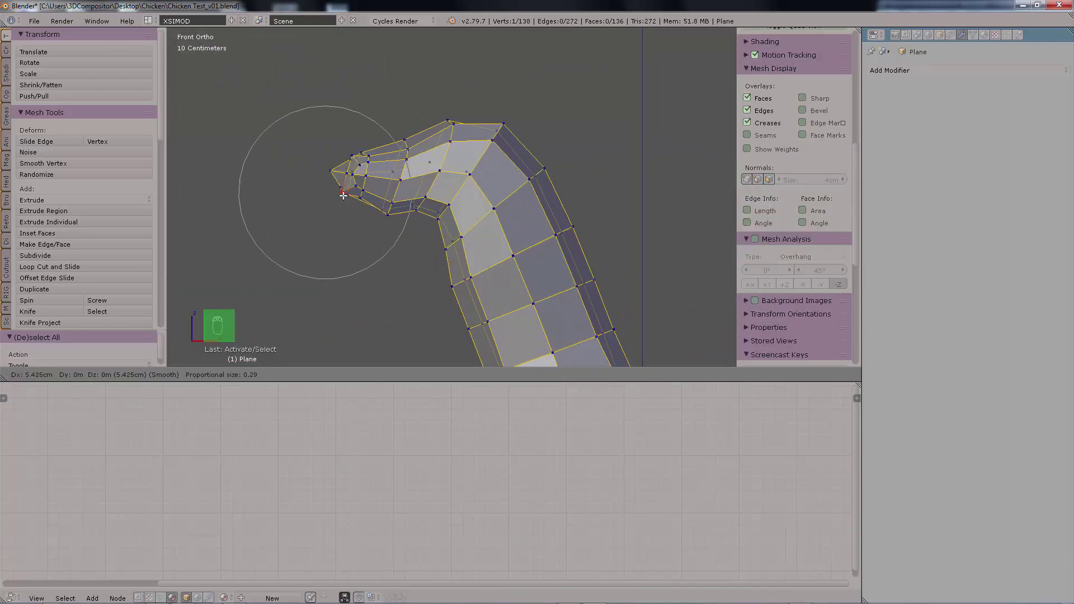
scroll(343, 195, up, 4)
drag(387, 215, 383, 207)
drag(504, 124, 502, 117)
Step: Nudge the vertices on the front of the neck slightly inward with proportional editing
scroll(343, 248, down, 5)
key(KP_1)
scroll(391, 247, up, 2)
drag(442, 248, 450, 245)
drag(455, 271, 457, 271)
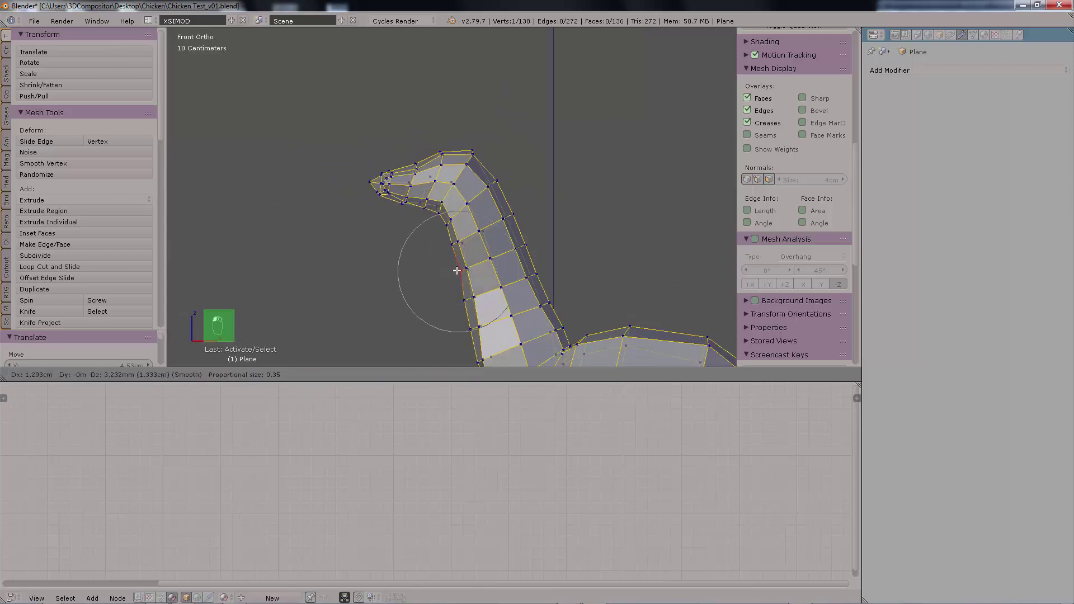
scroll(457, 270, down, 4)
middle_drag(475, 207, 501, 199)
key(a)
key(1)
ctrl+drag(468, 142, 496, 242)
key(a)
middle_drag(496, 242, 554, 223)
Step: Return to Object Mode, scale the chicken body up to 2.279 and position it apart from the feathers
key(Tab)
scroll(553, 211, down, 3)
key(s)
click(575, 224)
key(g)
key(g)
key(Escape)
key(Escape)
key(Escape)
click(549, 237)
shift+click(564, 240)
Step: Add a level 2 Subdivision Surface modifier to the chicken body and apply it
right_click(402, 185)
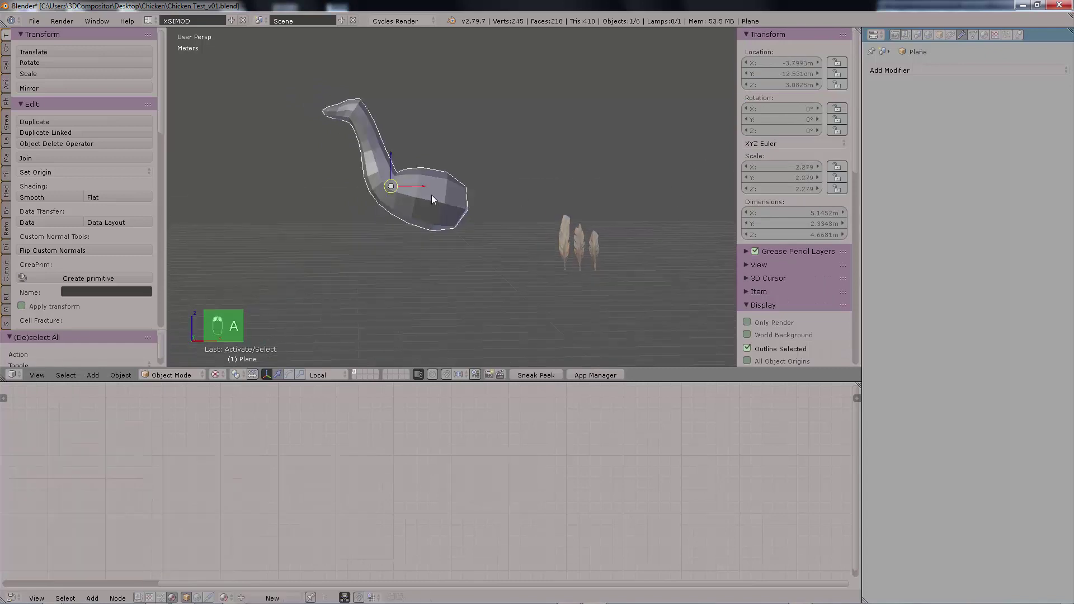
key(ctrl+2)
click(916, 101)
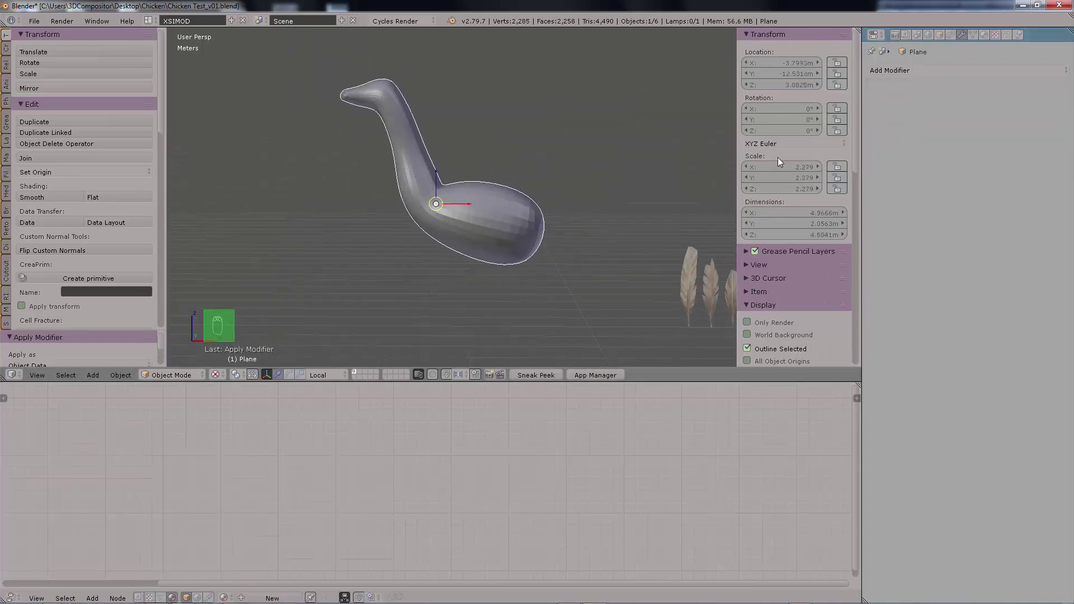
Step: Enter Edit Mode and mark the edge loop around the upper neck just behind the head as a seam
click(973, 35)
shift+middle_drag(521, 166, 498, 168)
key(Tab)
scroll(455, 127, up, 3)
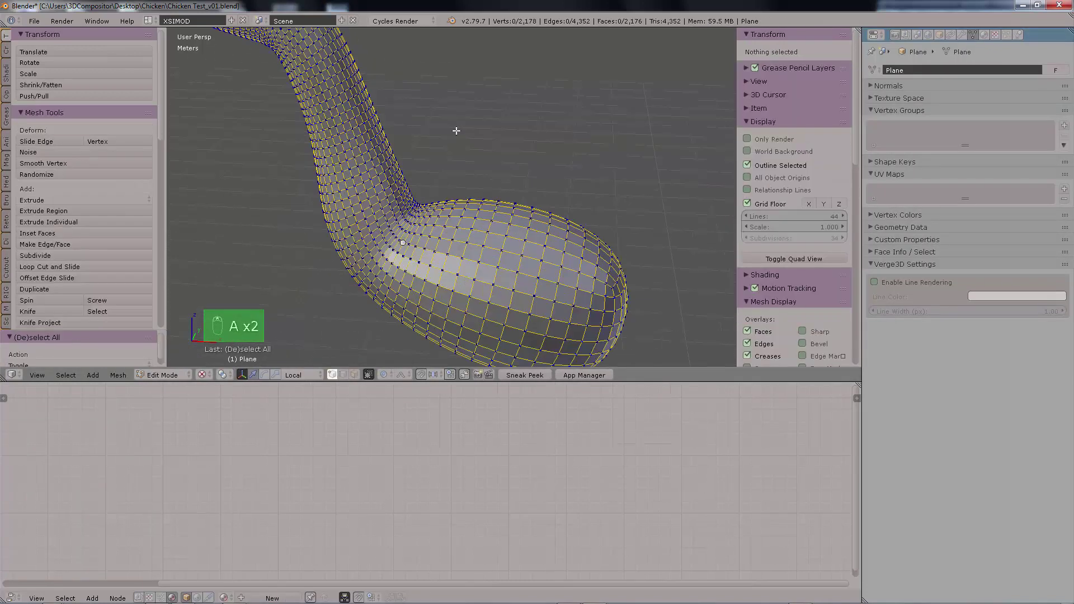
middle_drag(455, 127, 486, 240)
scroll(547, 220, up, 2)
key(alt+a)
alt+click(378, 159)
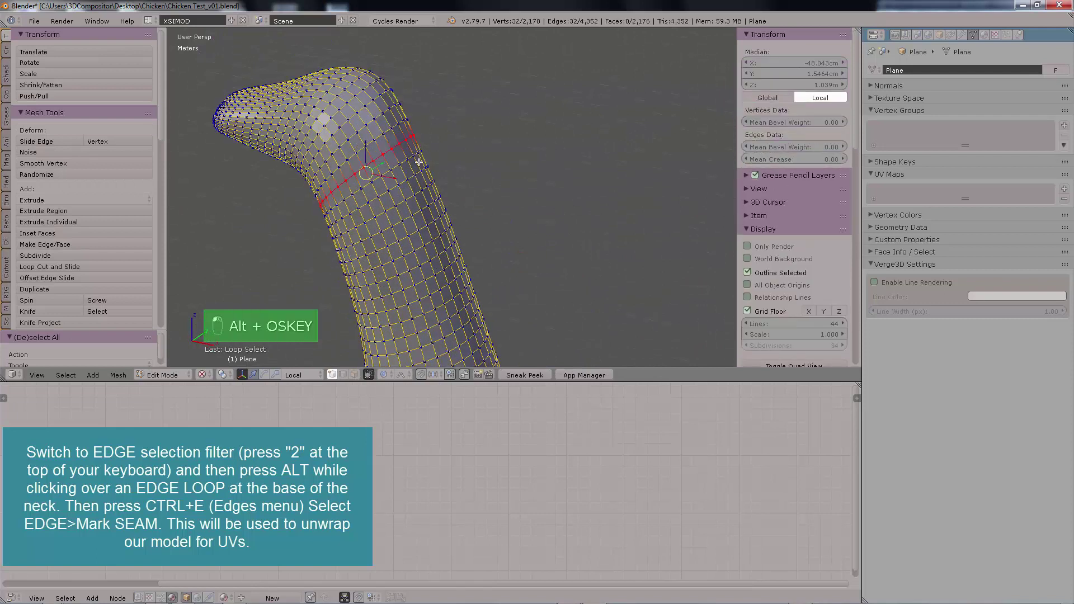
key(2)
key(ctrl+e)
mouse_move(427, 226)
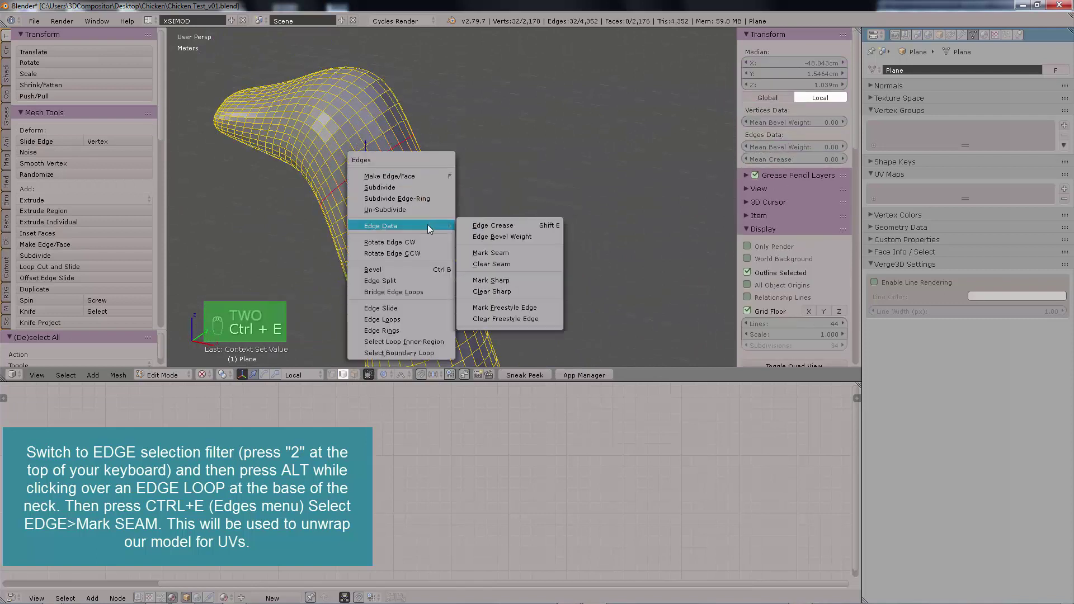
click(528, 251)
Step: Mark the edge loop around the base of the neck, where it meets the body, as a seam
middle_drag(528, 251, 464, 220)
alt+click(452, 219)
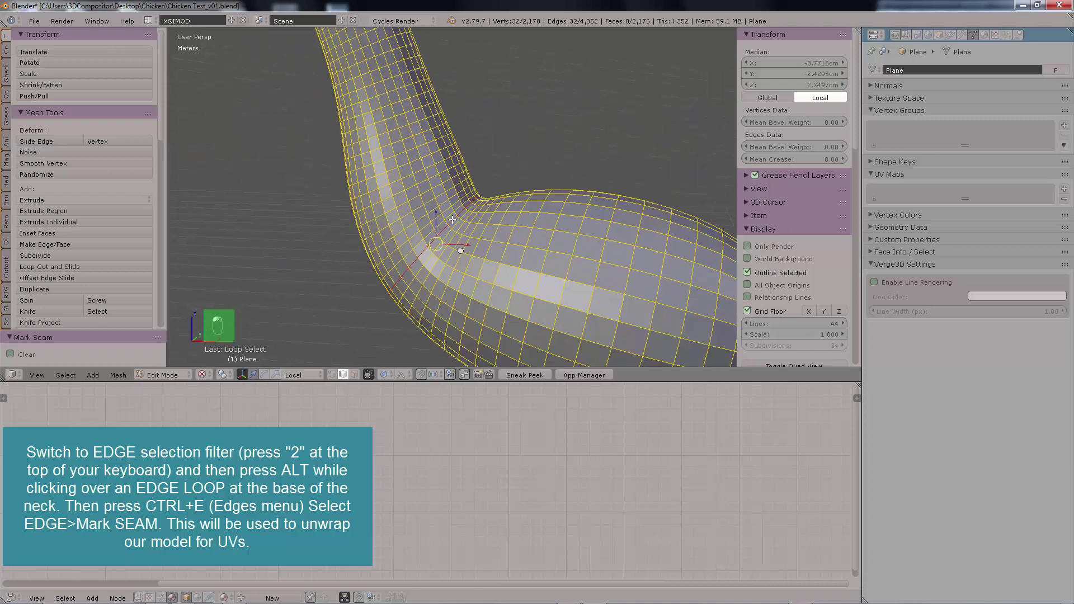
key(ctrl+e)
mouse_move(501, 188)
click(559, 223)
Step: Select the shortest edge path up the back of the neck between the two loops and mark it as a seam
middle_drag(559, 222, 455, 250)
right_click(455, 332)
ctrl+right_click(473, 120)
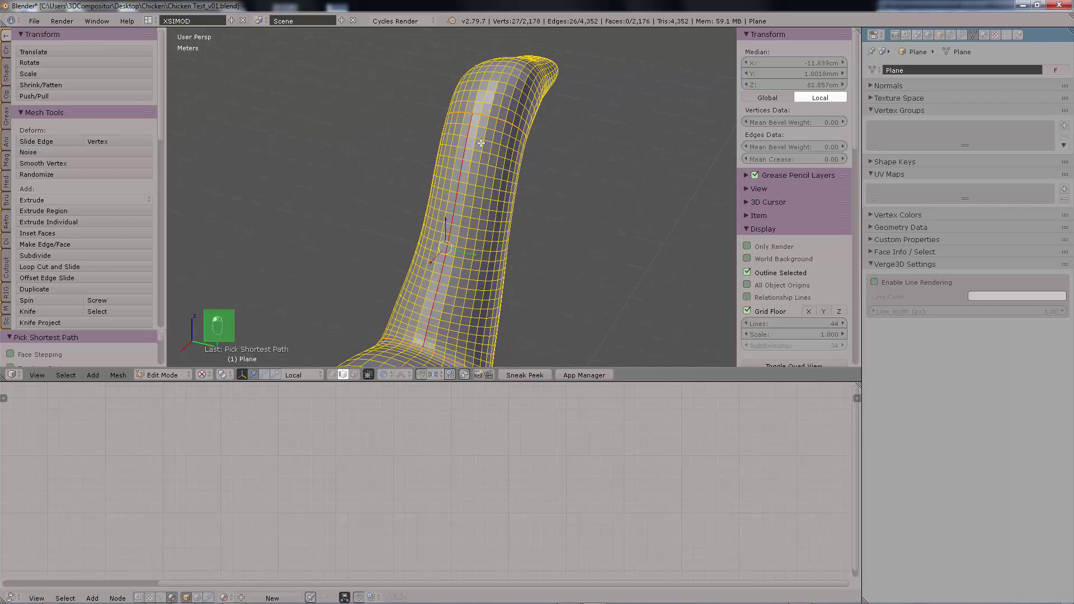
key(ctrl+e)
click(546, 170)
Step: Select the edge path along the top of the body from the neck base to the rear and mark it as a seam
mouse_move(546, 170)
middle_down()
mouse_move(556, 213)
mouse_move(575, 191)
mouse_move(559, 232)
mouse_move(539, 139)
mouse_move(629, 130)
mouse_move(543, 187)
middle_up()
scroll(448, 173, up, 3)
right_click(382, 137)
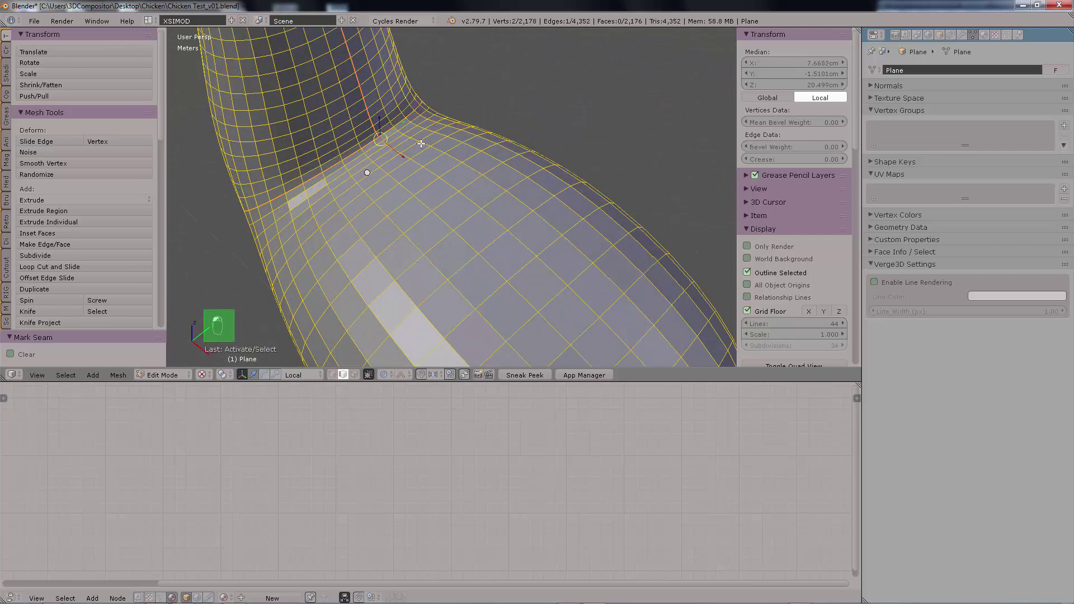
scroll(545, 243, down, 5)
shift+right_click(567, 267)
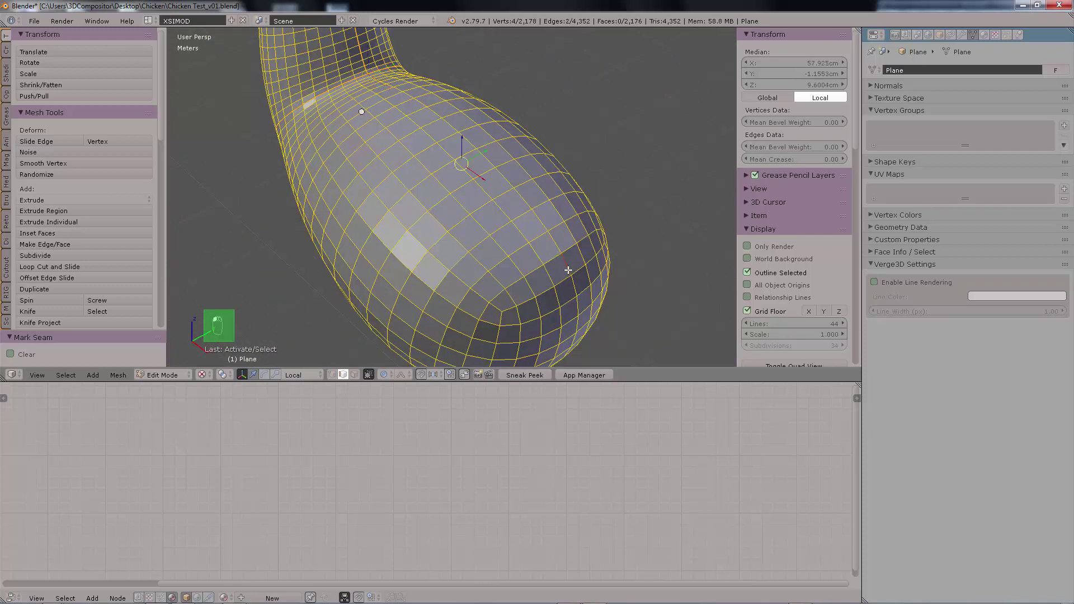
ctrl+right_click(568, 267)
middle_drag(568, 266, 540, 208)
key(ctrl+e)
click(576, 239)
Step: Select the four edge runs outlining the rear end of the body, mark them as a seam, and deselect everything
middle_drag(577, 238, 543, 188)
alt+right_click(543, 188)
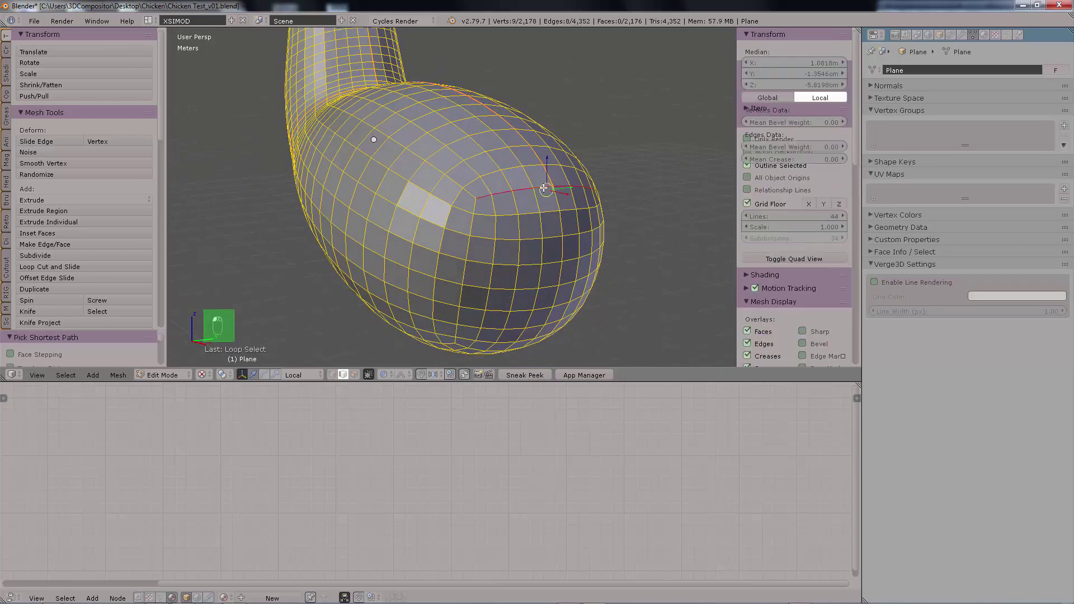
alt+shift+right_click(476, 227)
middle_drag(532, 215, 477, 194)
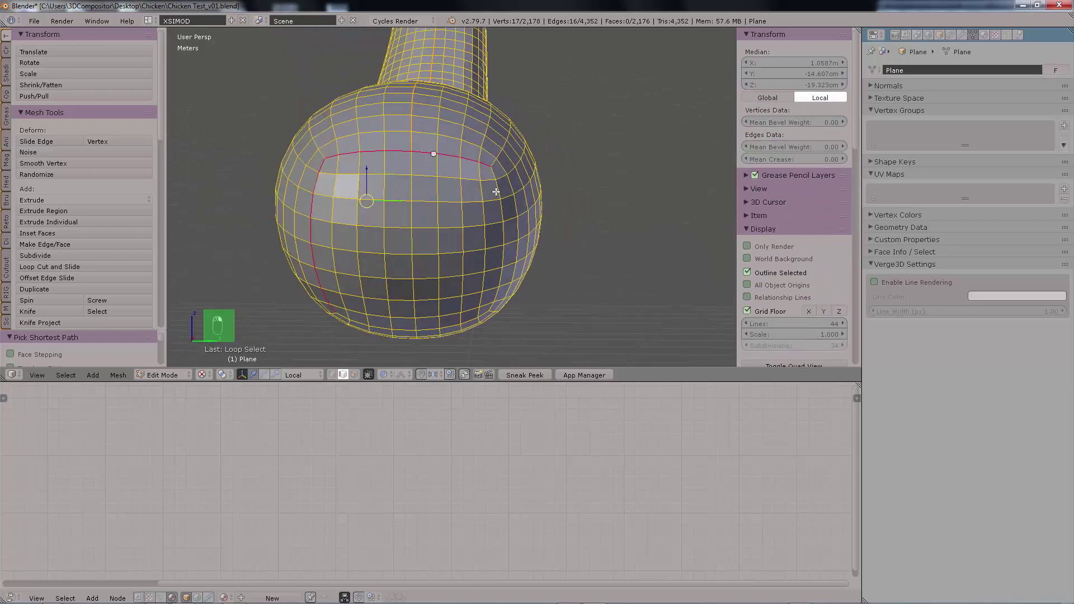
alt+shift+right_click(496, 193)
alt+shift+right_click(404, 328)
middle_drag(425, 249, 541, 194)
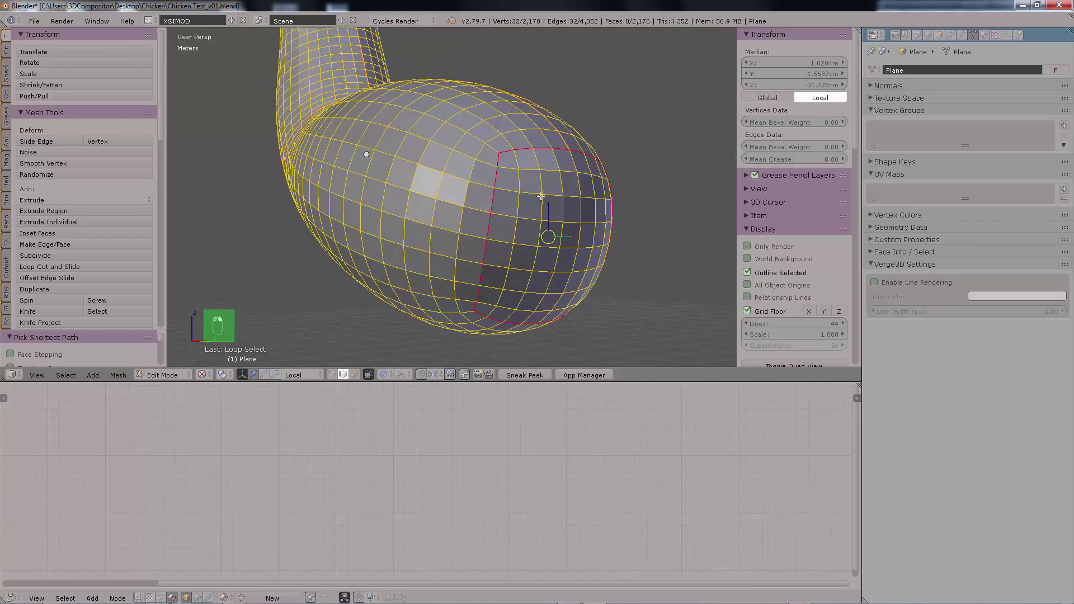
key(ctrl+e)
mouse_move(540, 196)
click(600, 224)
key(a)
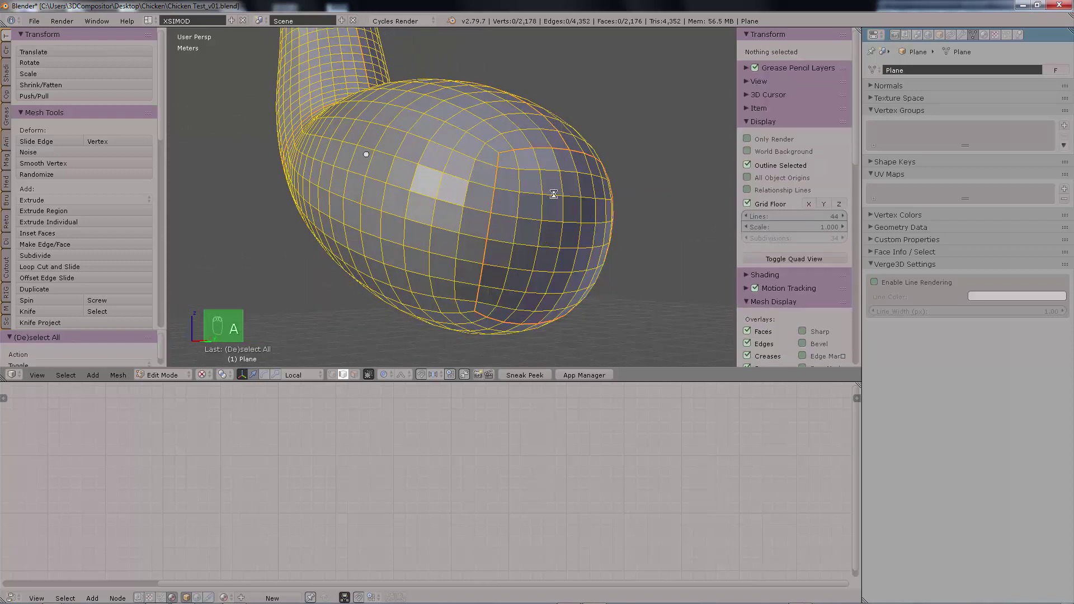
Step: Save the file, then split the 3D view vertically and turn the new area into a UV/Image Editor
key(ctrl+s)
mouse_move(551, 235)
middle_down()
mouse_move(520, 237)
mouse_move(546, 231)
middle_up()
scroll(520, 238, down, 3)
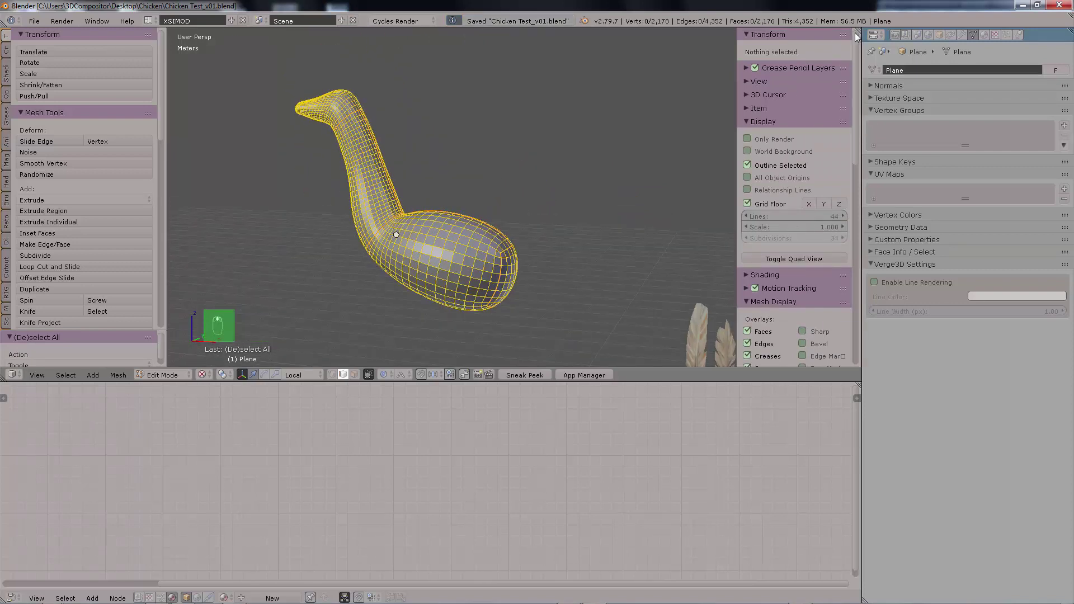
drag(858, 33, 567, 224)
click(579, 375)
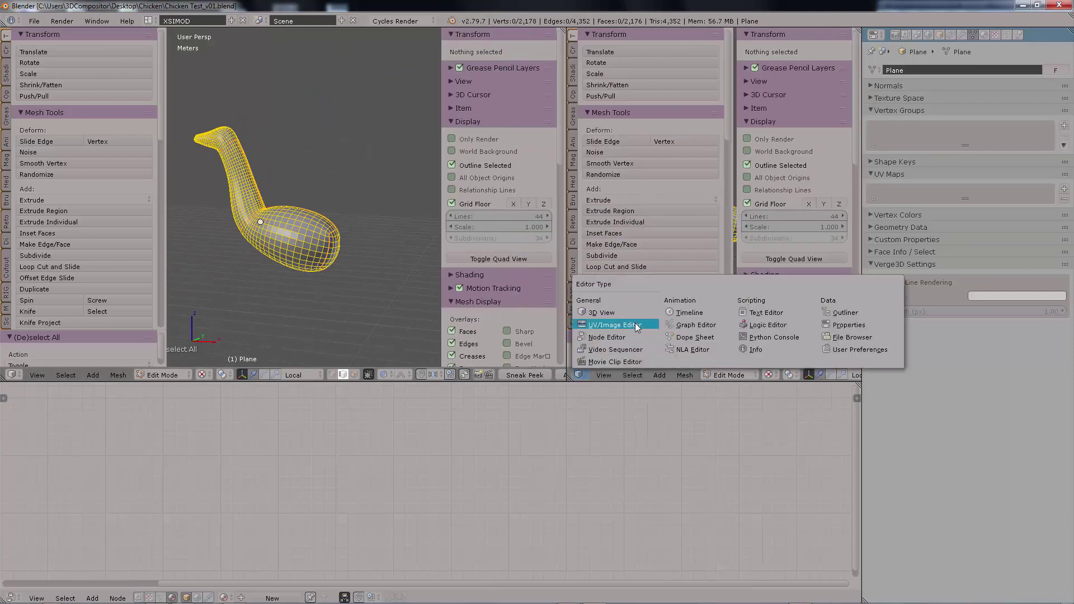
click(625, 454)
Step: Unwrap the entire chicken mesh along its seams and merge the UV editor area back into the 3D view
key(Tab)
click(389, 199)
key(a)
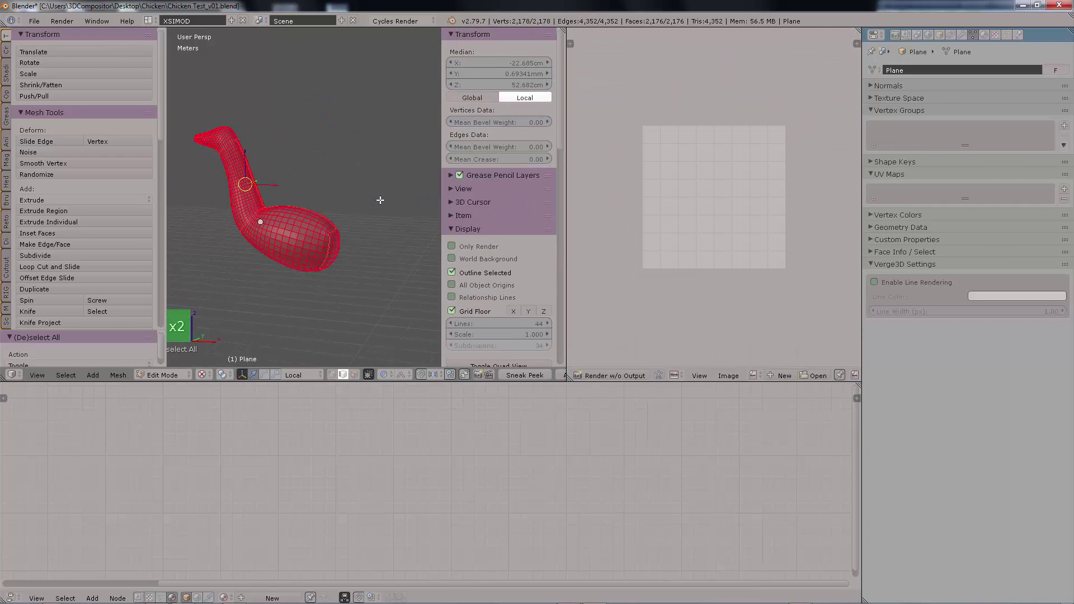
key(u)
click(322, 113)
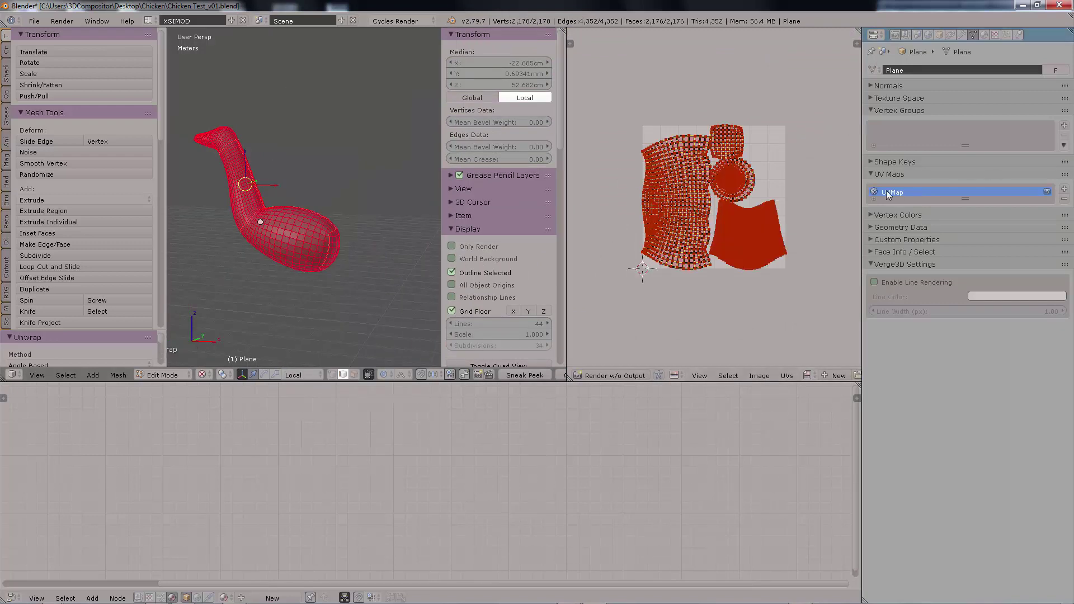
right_click(567, 111)
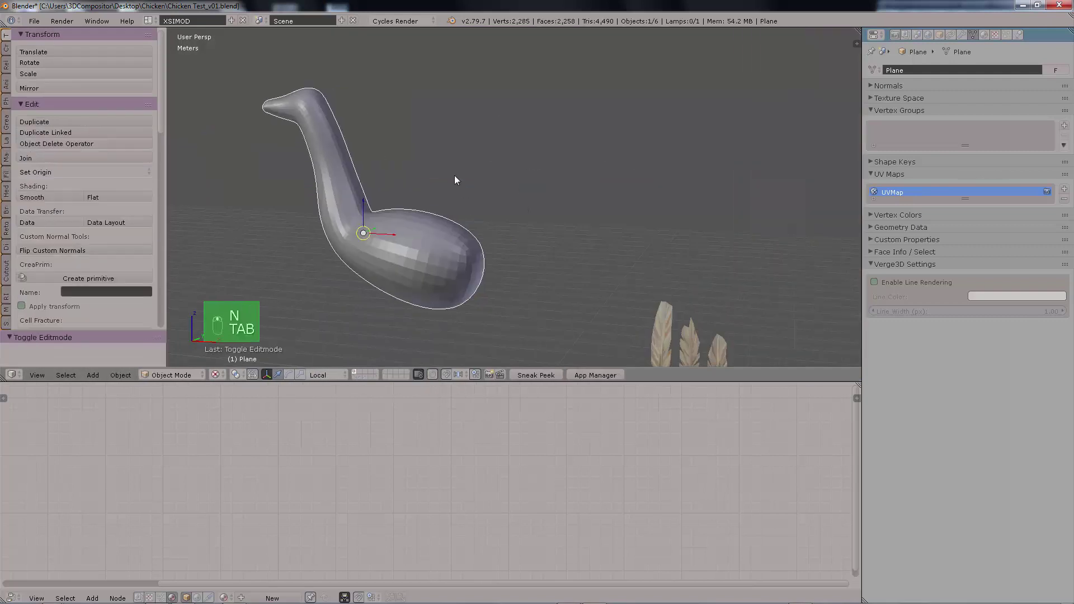
Step: Give the chicken body a new material named Chicken Mat with a pinkish diffuse color
key(Tab)
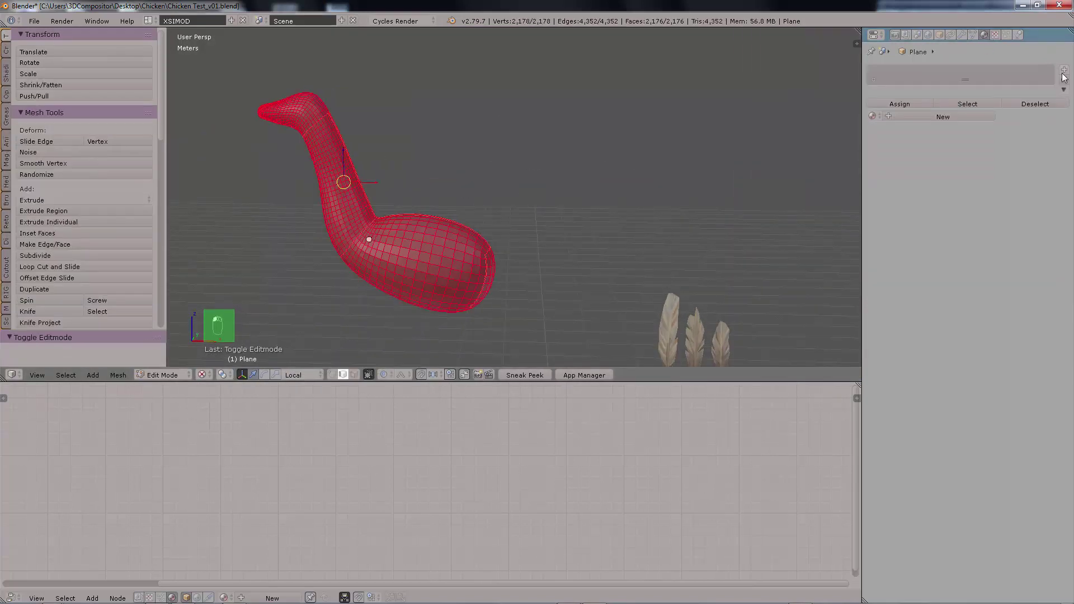
key(Tab)
click(968, 178)
click(987, 101)
drag(987, 101, 993, 84)
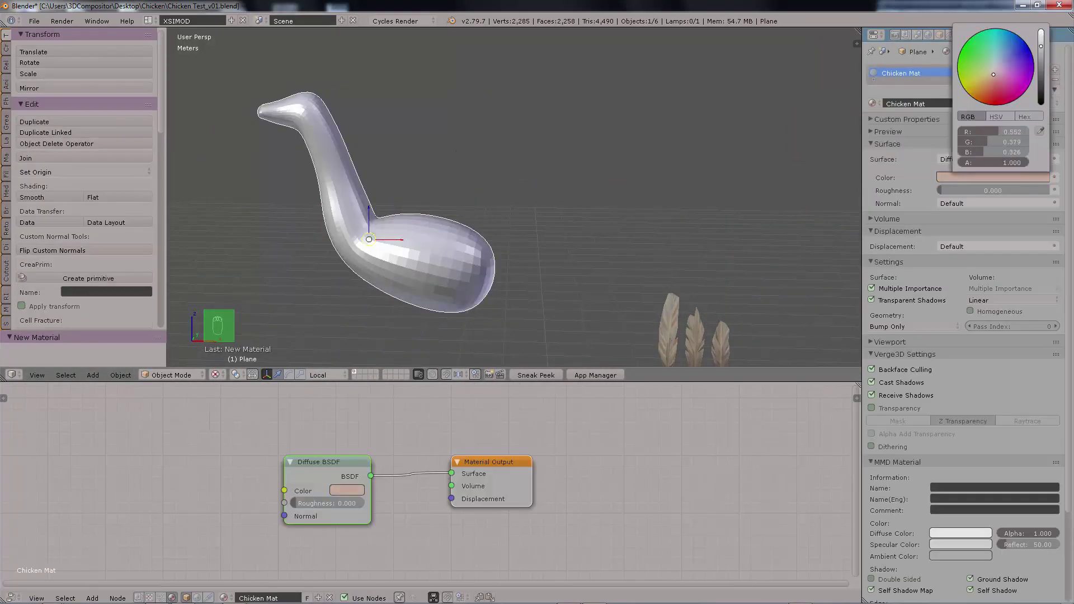
Step: Match the viewport color of Chicken Mat to its pink diffuse color and save the file
scroll(916, 375, down, 4)
click(916, 375)
click(895, 342)
click(935, 367)
key(ctrl+s)
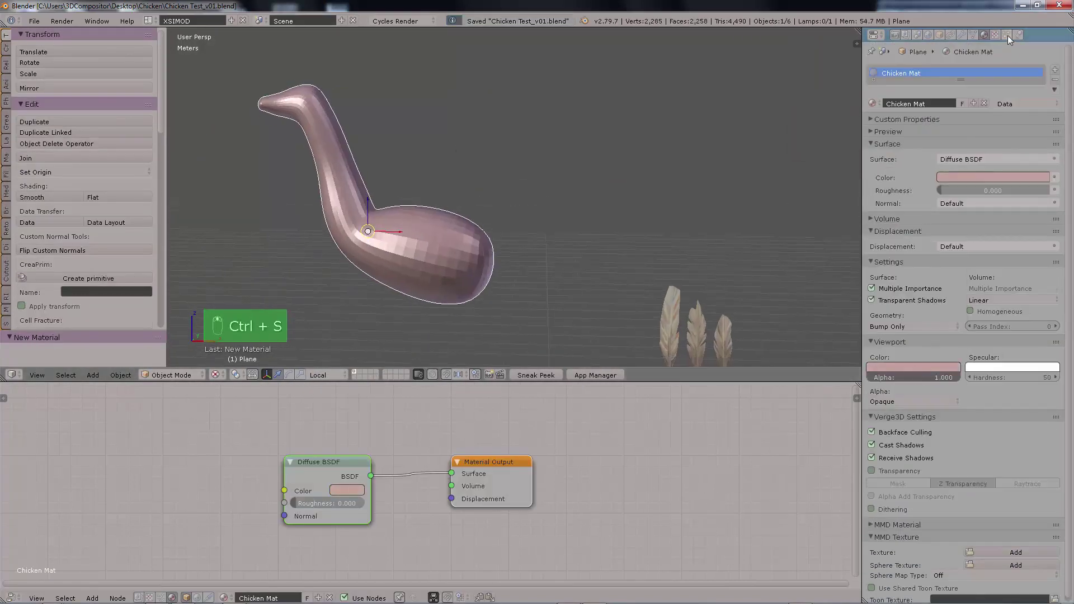
Step: Add a particle system to the chicken body and set its type to Hair
click(1006, 35)
click(1063, 71)
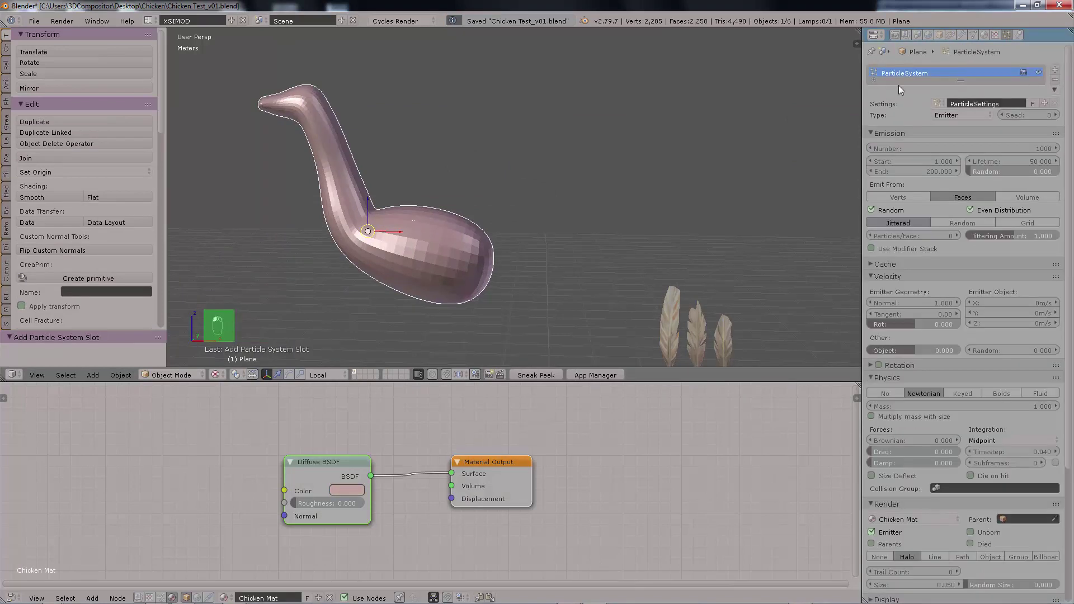
click(965, 115)
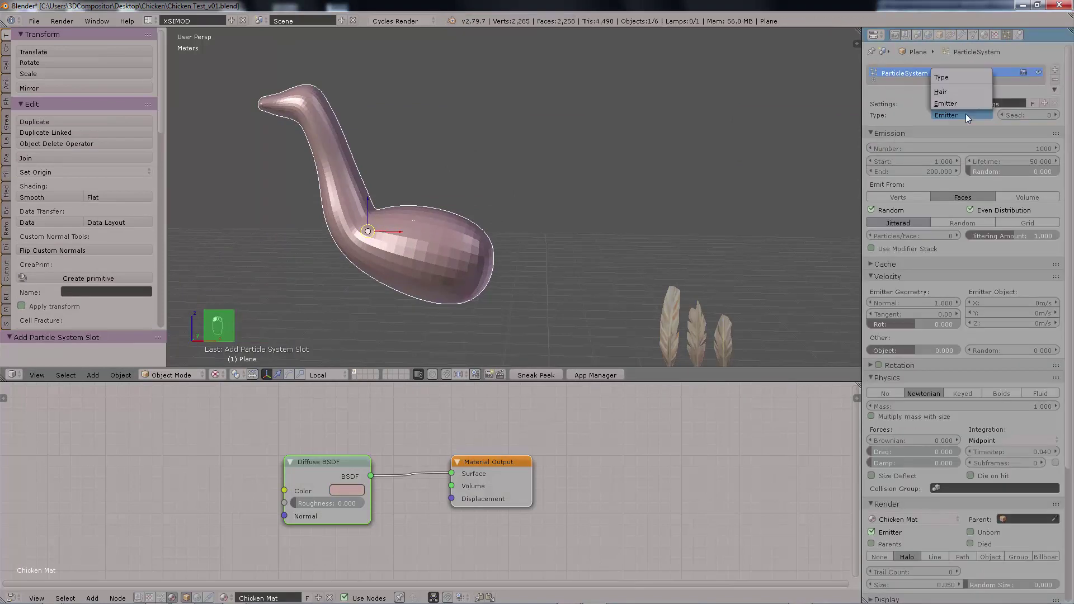
click(945, 92)
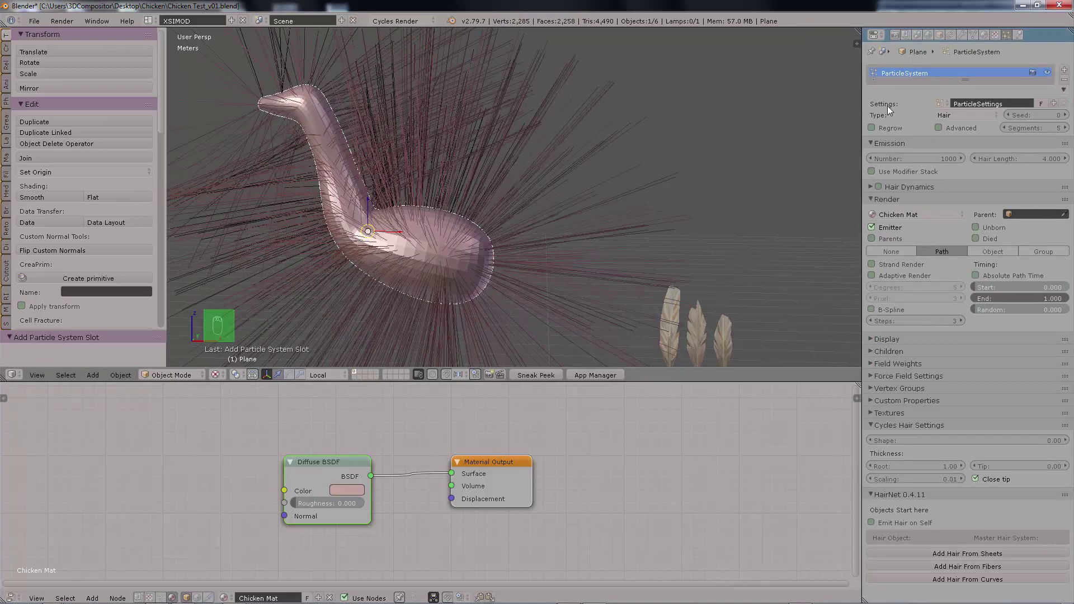
Step: Rename the hair particle system to Hair_Feathers_Short
double_click(924, 72)
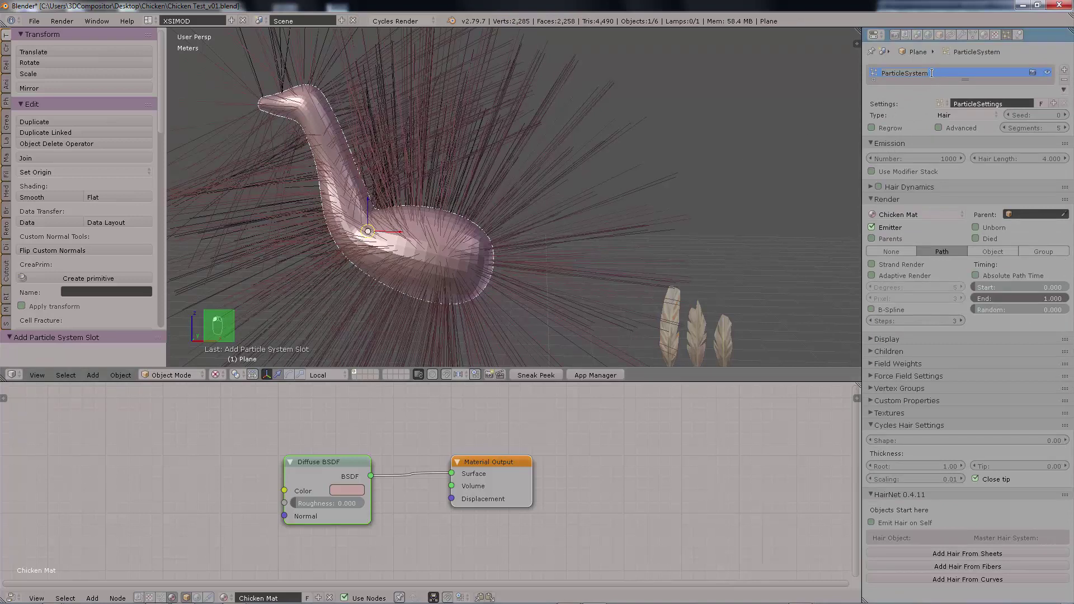
text(Fe)
key(BackSpace)
key(BackSpace)
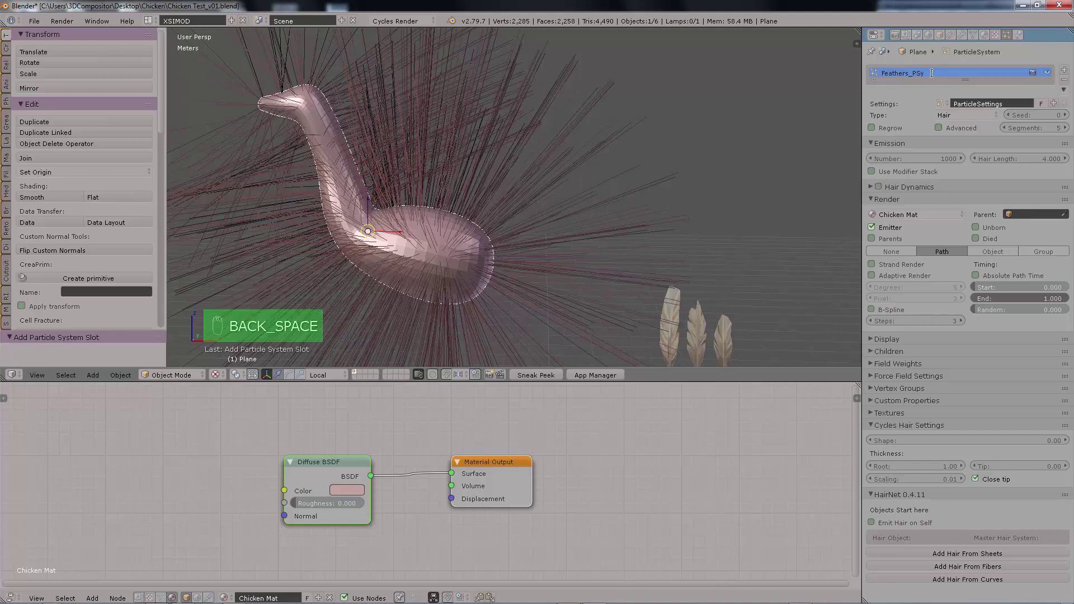
key(BackSpace)
key(BackSpace)
key(BackSpace)
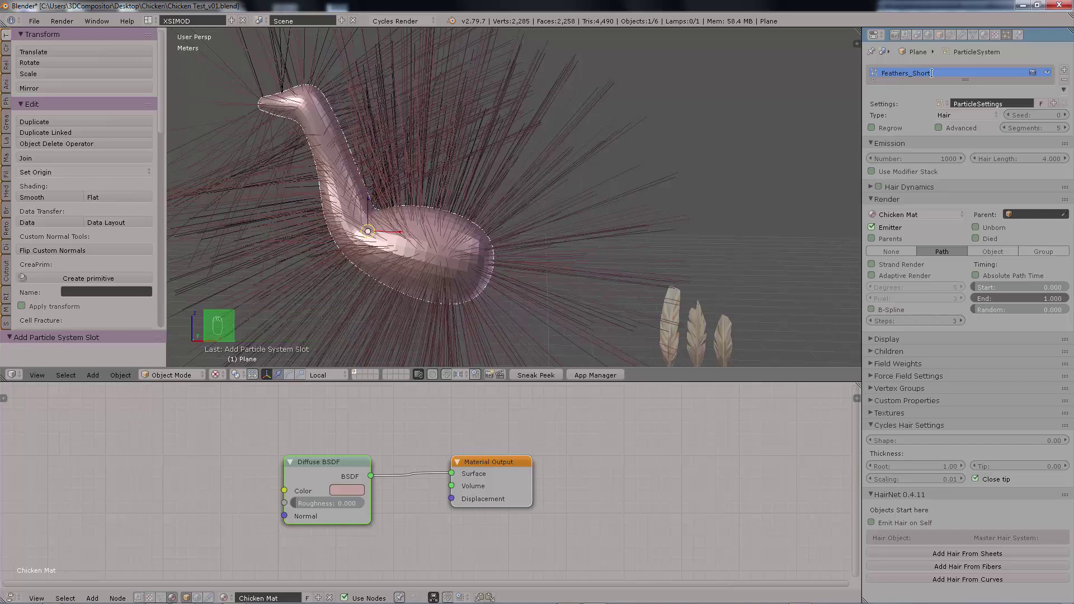
key(Home)
text(Part_)
drag(966, 73, 868, 79)
text(Hair)
Step: Copy the particle system's name into its settings name, so the settings are also called Hair_Feathers_Short
drag(954, 79, 871, 70)
key(ctrl+c)
click(1004, 103)
click(1012, 103)
key(ctrl+v)
key(Return)
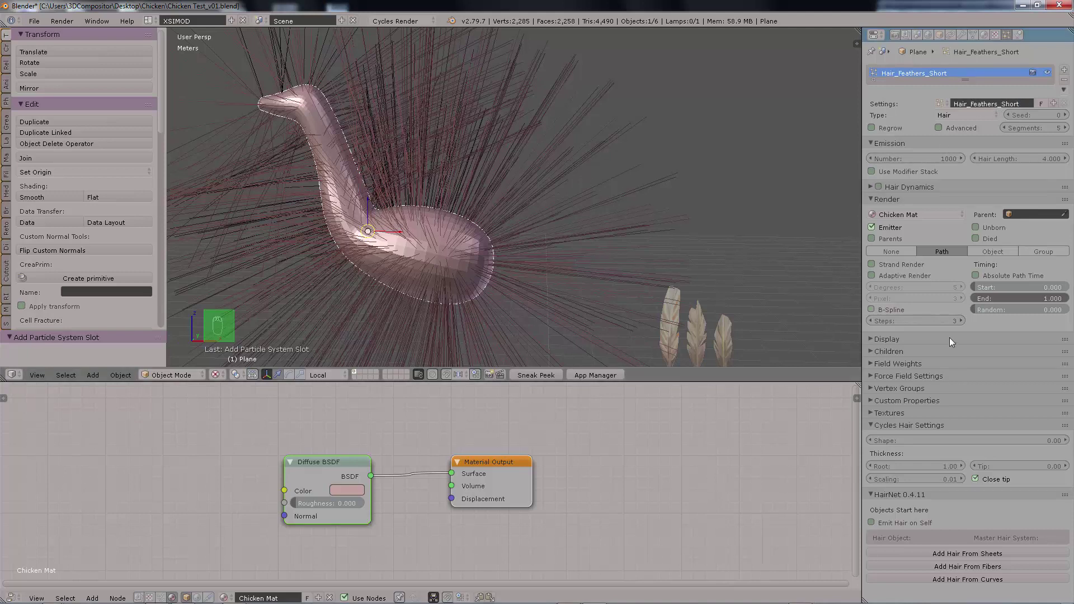
Step: Collapse the Cycles Hair Settings and HairNet sections of the particle properties
click(877, 426)
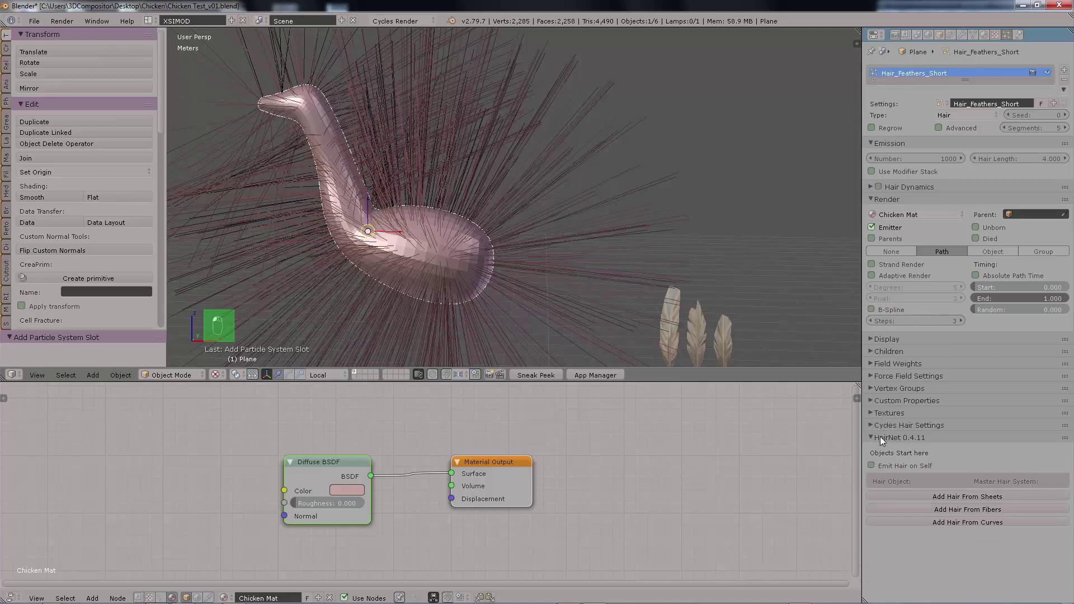
click(885, 436)
middle_drag(448, 165, 478, 165)
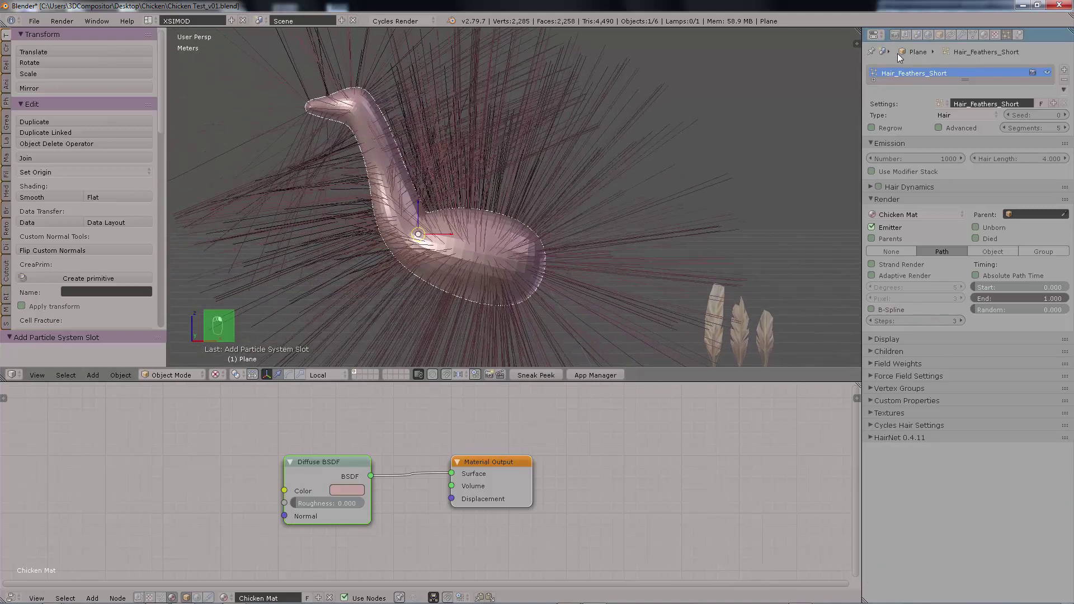
Step: Show the mesh data properties, put the chicken body in Weight Paint mode, and reduce the brush radius to 44 px
click(972, 34)
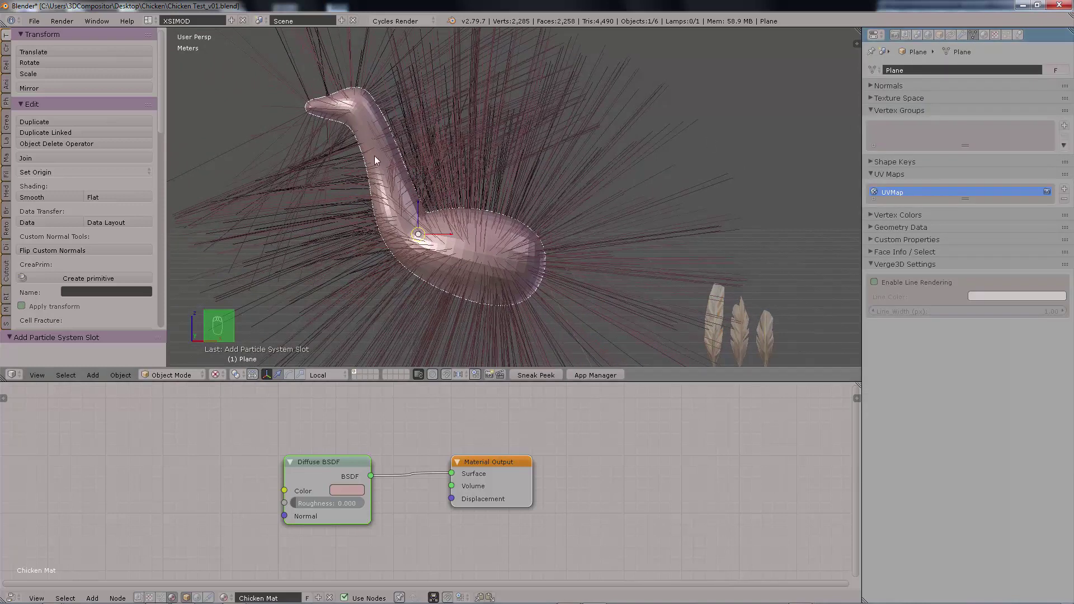
key(Tab)
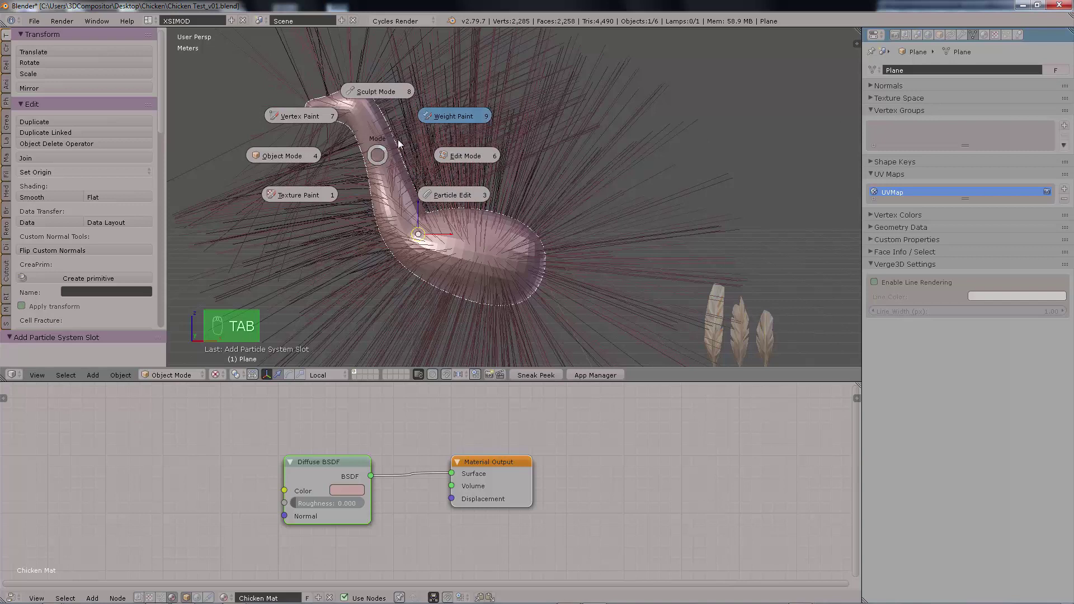
click(438, 117)
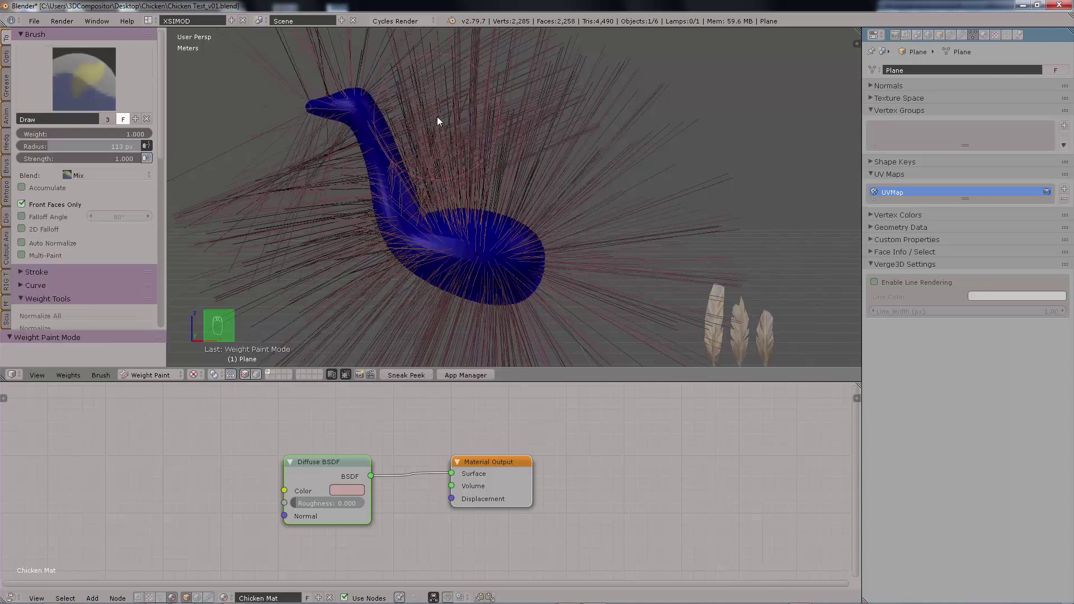
key(f)
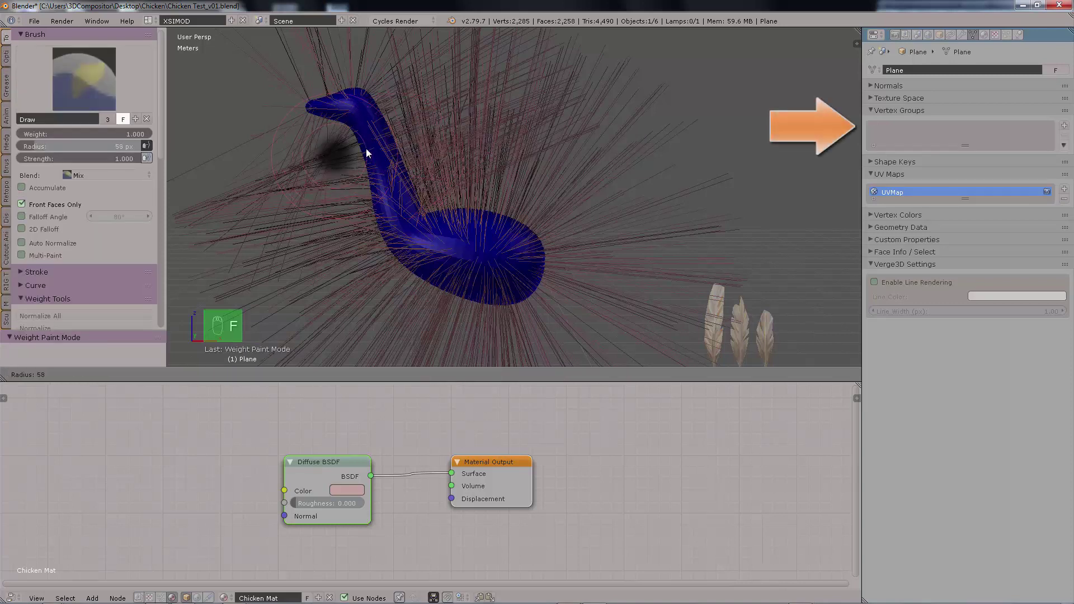
click(359, 149)
mouse_move(386, 151)
mouse_down()
mouse_move(394, 201)
mouse_move(366, 144)
mouse_up()
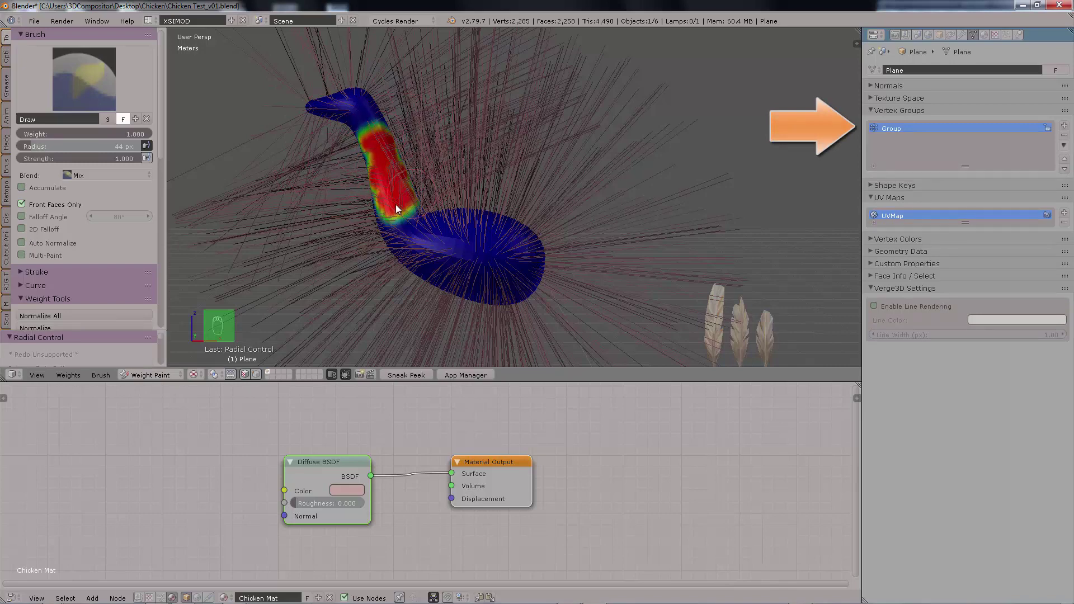
drag(377, 157, 364, 170)
mouse_move(309, 211)
right_down()
mouse_move(508, 212)
mouse_move(296, 213)
mouse_move(435, 146)
mouse_move(400, 162)
mouse_move(483, 137)
mouse_move(468, 158)
right_up()
key(ctrl+z)
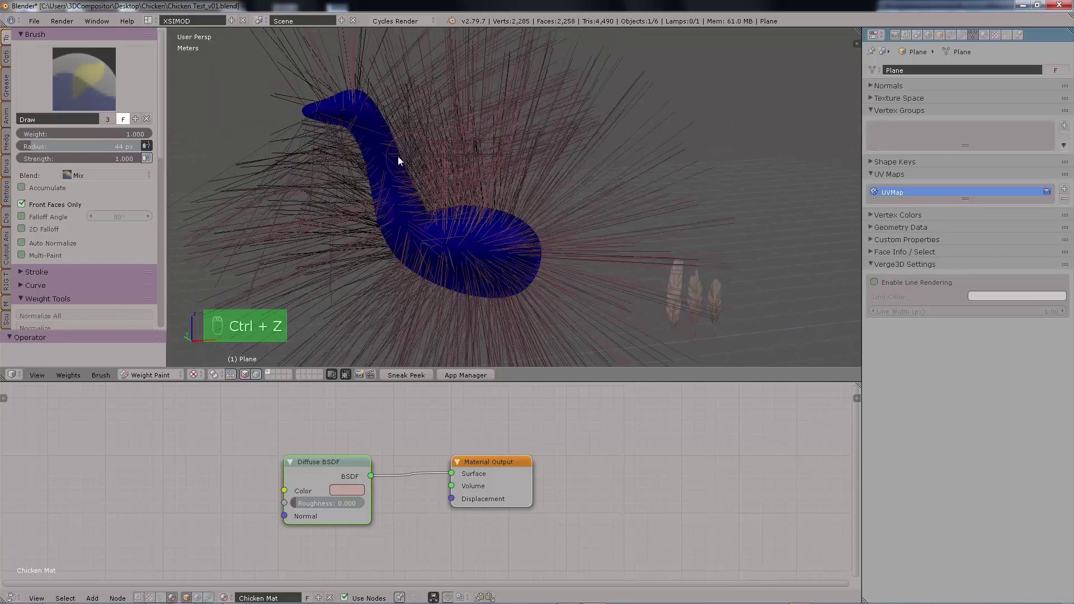
drag(384, 162, 394, 182)
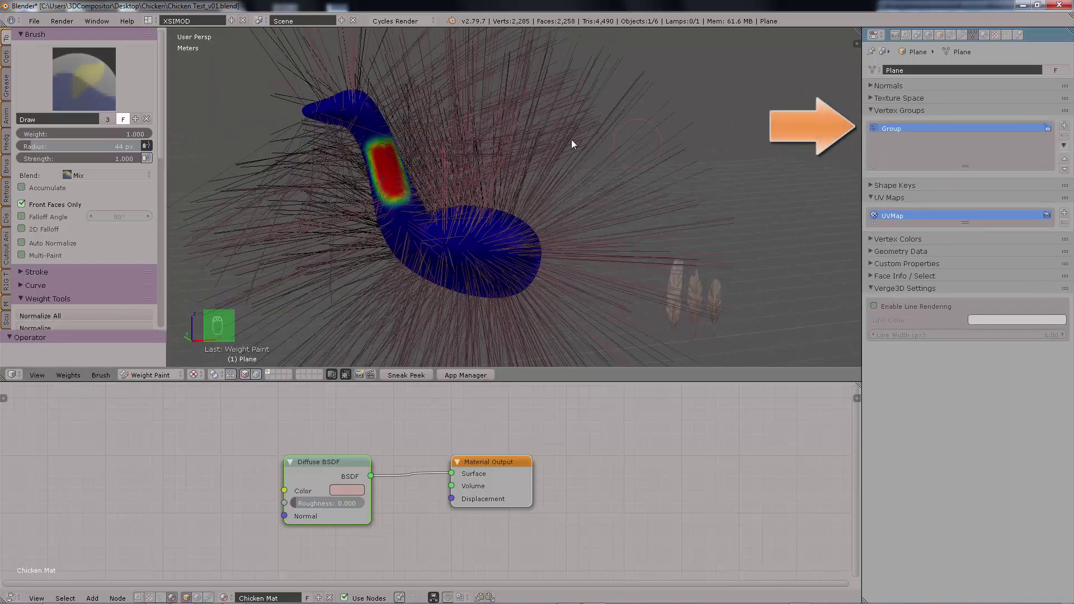
mouse_move(572, 139)
right_down()
mouse_move(509, 142)
mouse_move(450, 166)
right_up()
key(ctrl+z)
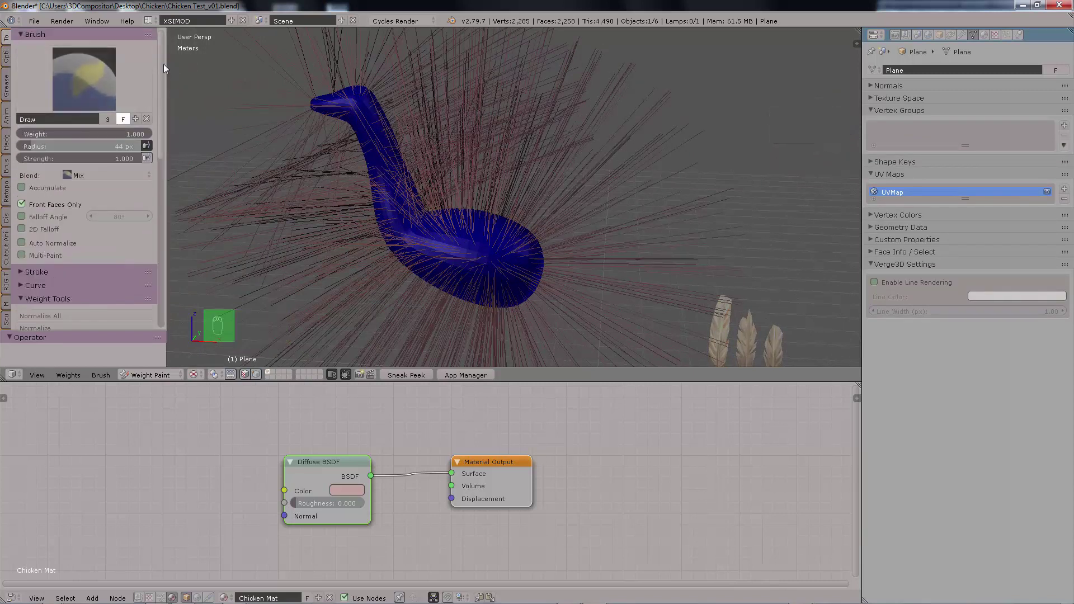
Step: Expand the brush symmetry options and enable mirrored weight painting across the Y axis
drag(162, 64, 161, 191)
click(29, 215)
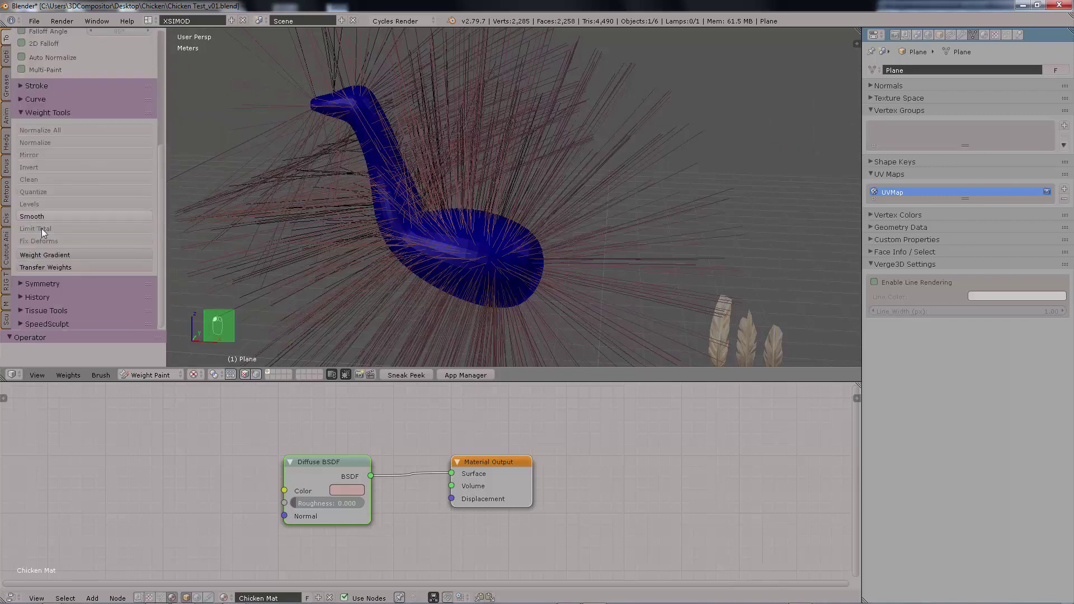
ctrl+click(44, 282)
middle_drag(565, 170, 704, 148)
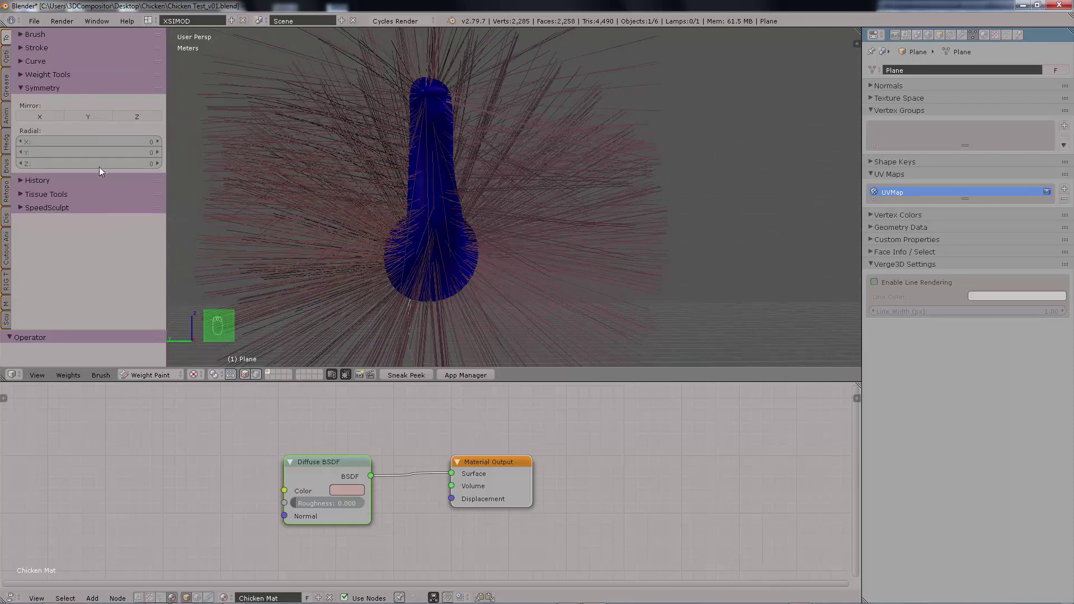
click(88, 116)
Step: Paint full weight along both sides of the neck, from below the head to near the body
middle_drag(677, 209, 438, 185)
drag(436, 164, 432, 204)
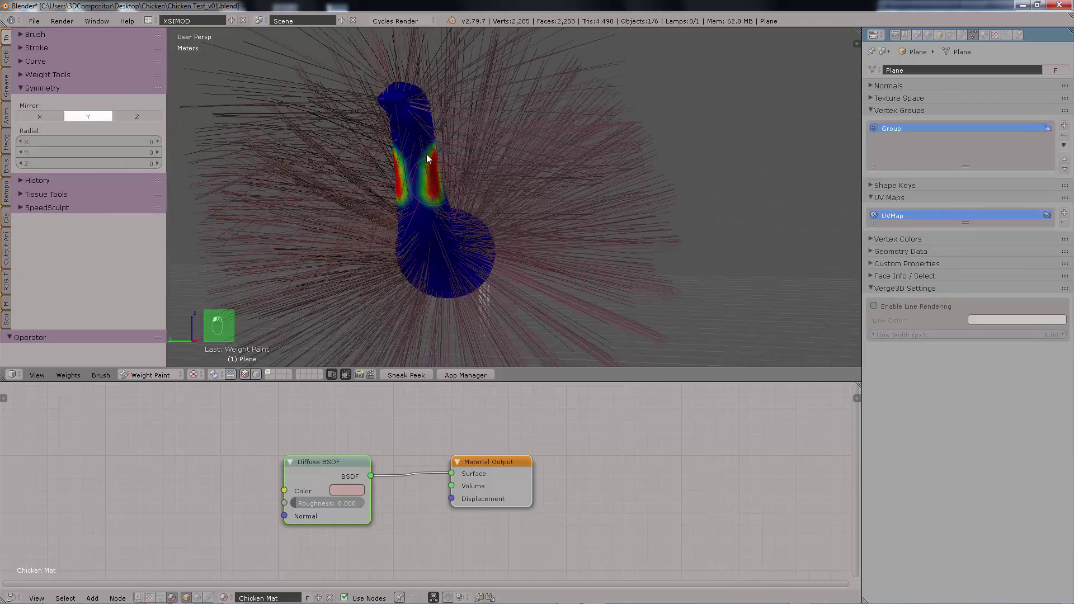
mouse_move(611, 230)
middle_down()
mouse_move(635, 221)
mouse_move(604, 213)
middle_up()
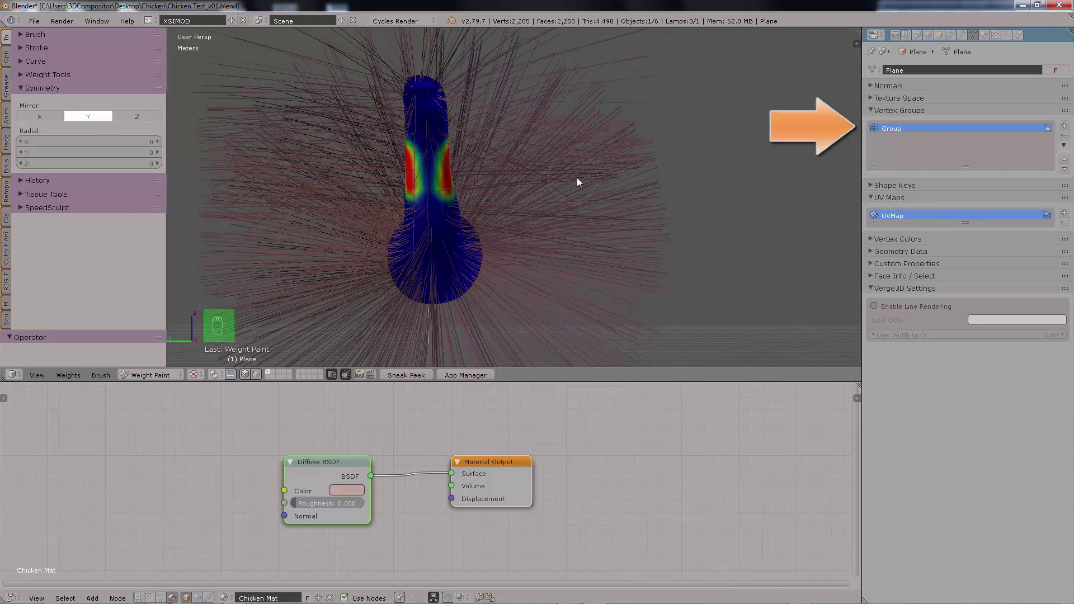
middle_drag(578, 181, 441, 233)
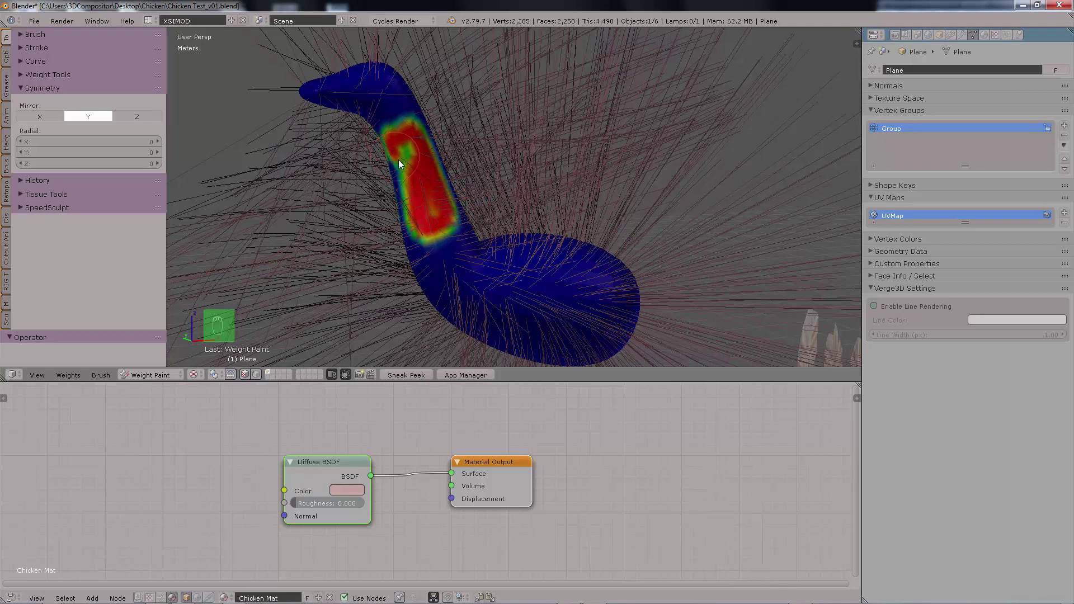
mouse_move(412, 147)
mouse_down()
mouse_move(435, 162)
mouse_move(459, 222)
mouse_up()
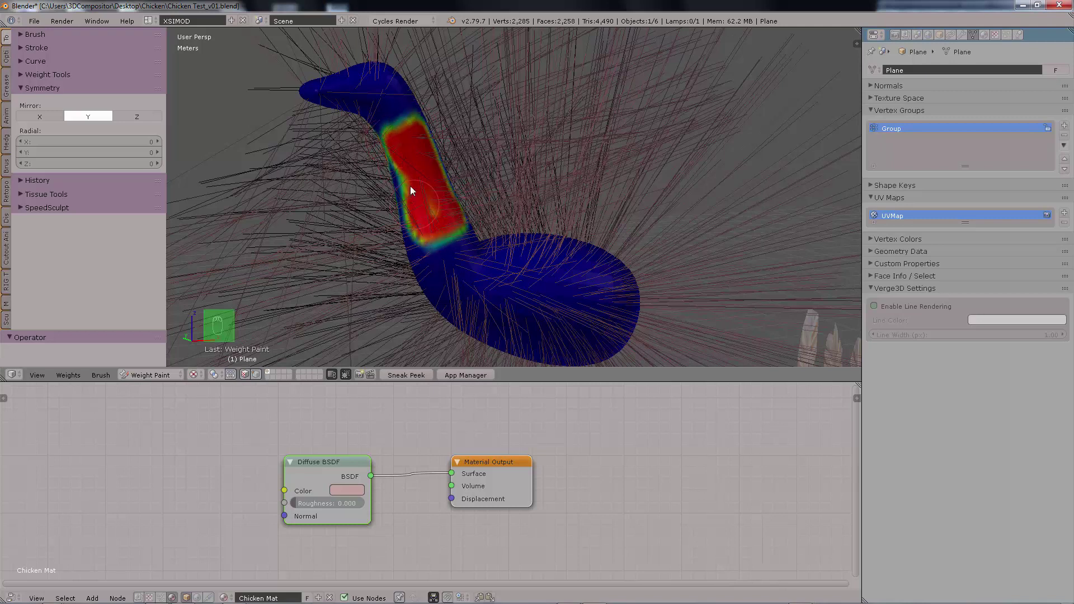
Step: Fill the remaining gaps around the neck with full weight, extending the painted band down to where the neck meets the body
mouse_move(458, 224)
middle_down()
mouse_move(510, 181)
mouse_move(434, 190)
mouse_move(408, 221)
middle_up()
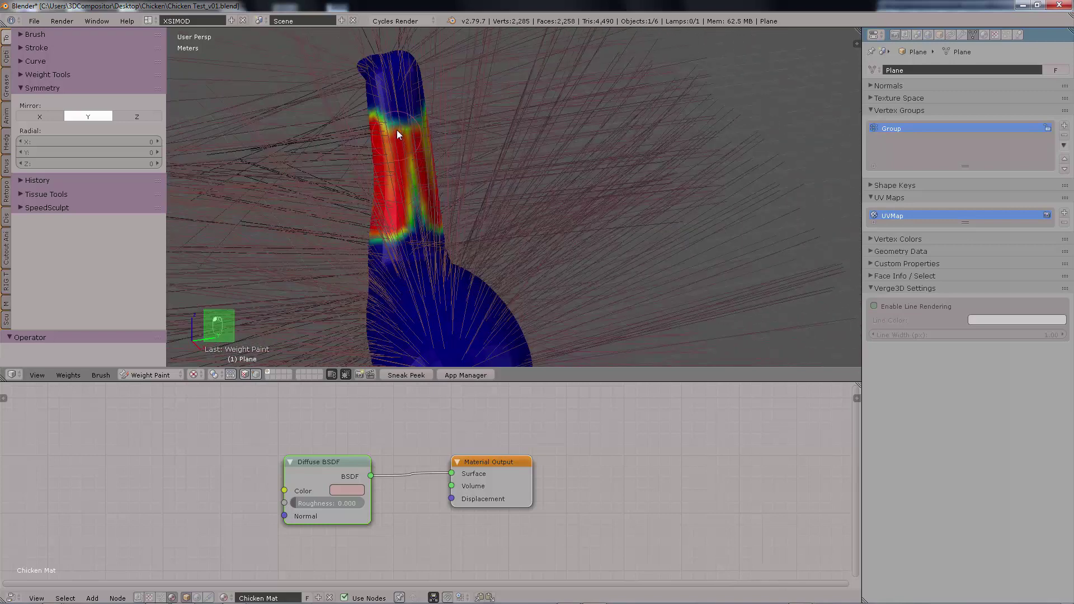
mouse_move(383, 115)
mouse_down()
mouse_move(399, 126)
mouse_move(411, 212)
mouse_move(400, 231)
mouse_move(371, 234)
mouse_up()
middle_drag(372, 237, 475, 205)
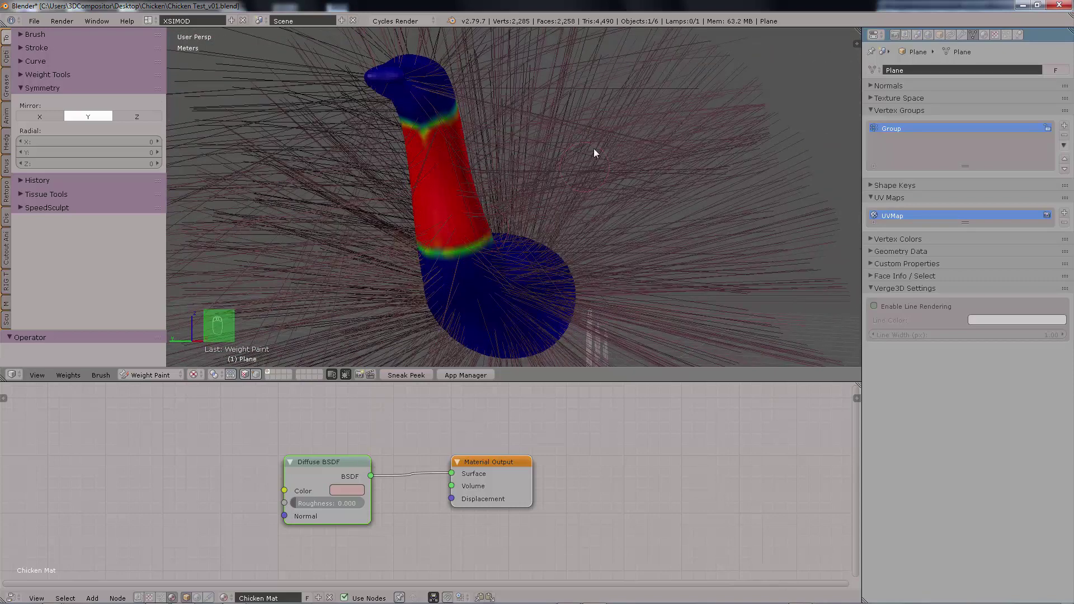
middle_drag(593, 150, 489, 161)
drag(404, 273, 423, 267)
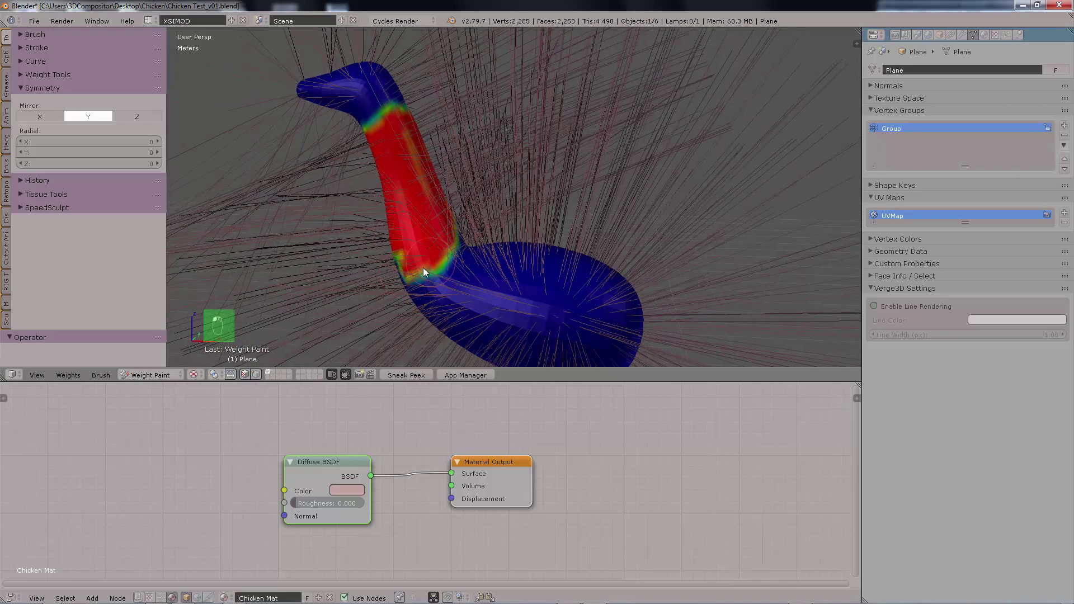
middle_drag(530, 161, 409, 186)
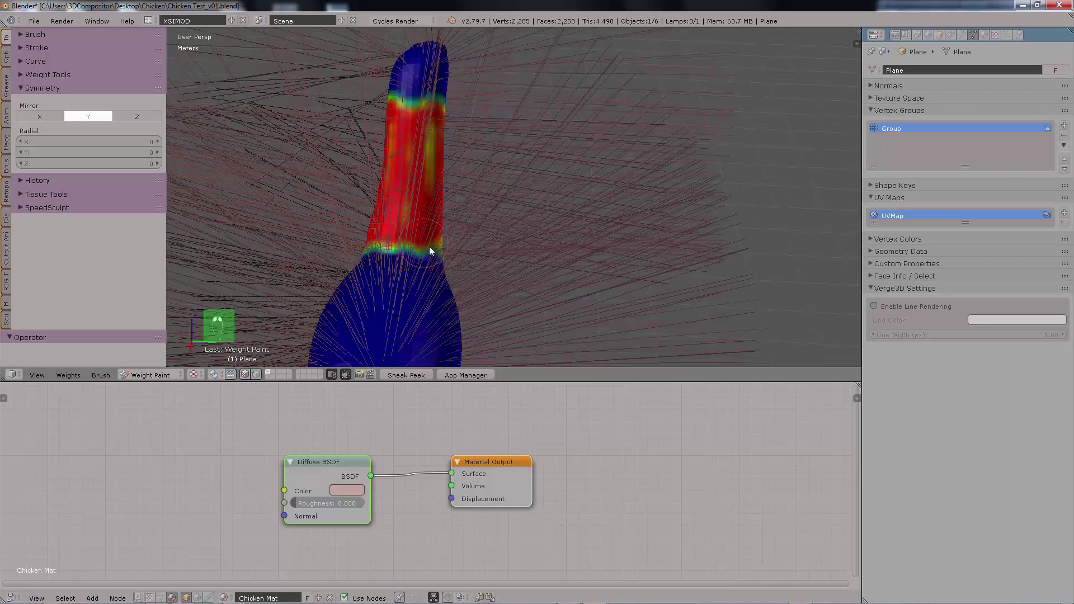
middle_drag(448, 247, 423, 153)
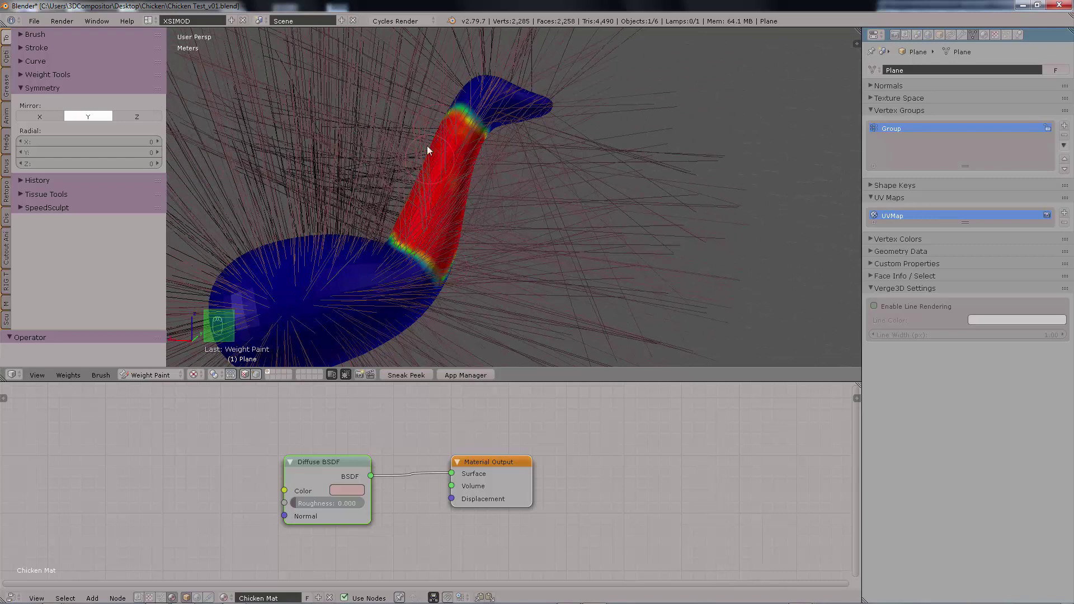
middle_drag(474, 160, 443, 260)
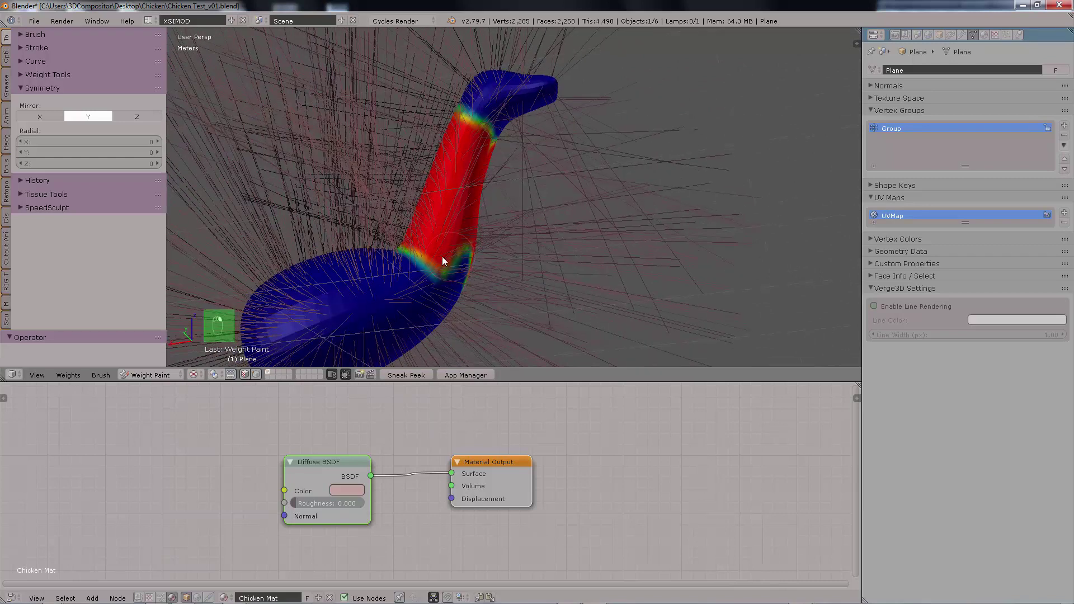
middle_drag(483, 227, 447, 243)
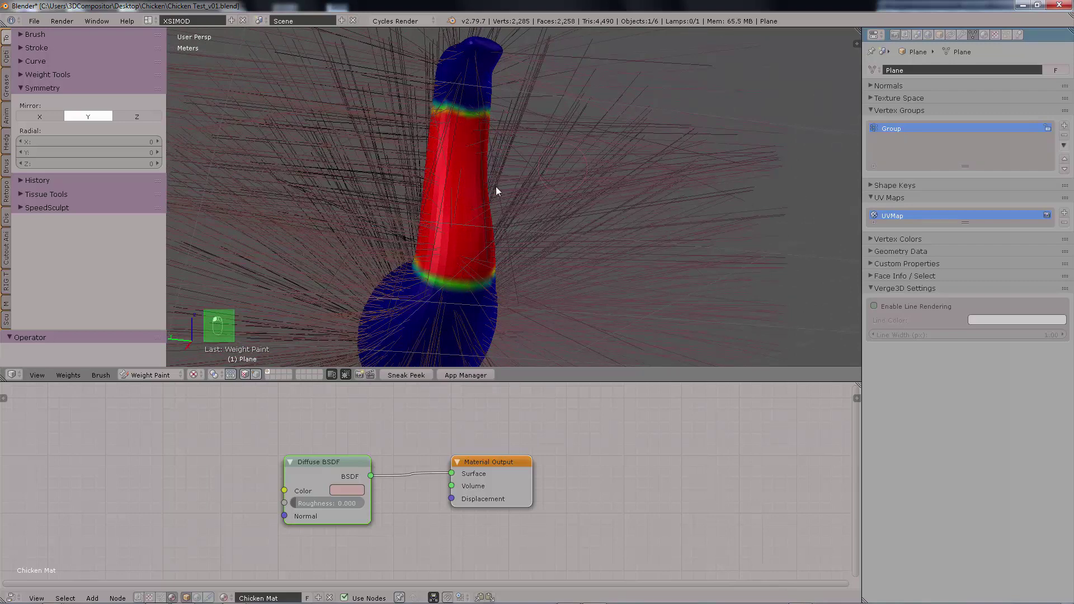
middle_drag(496, 191, 445, 163)
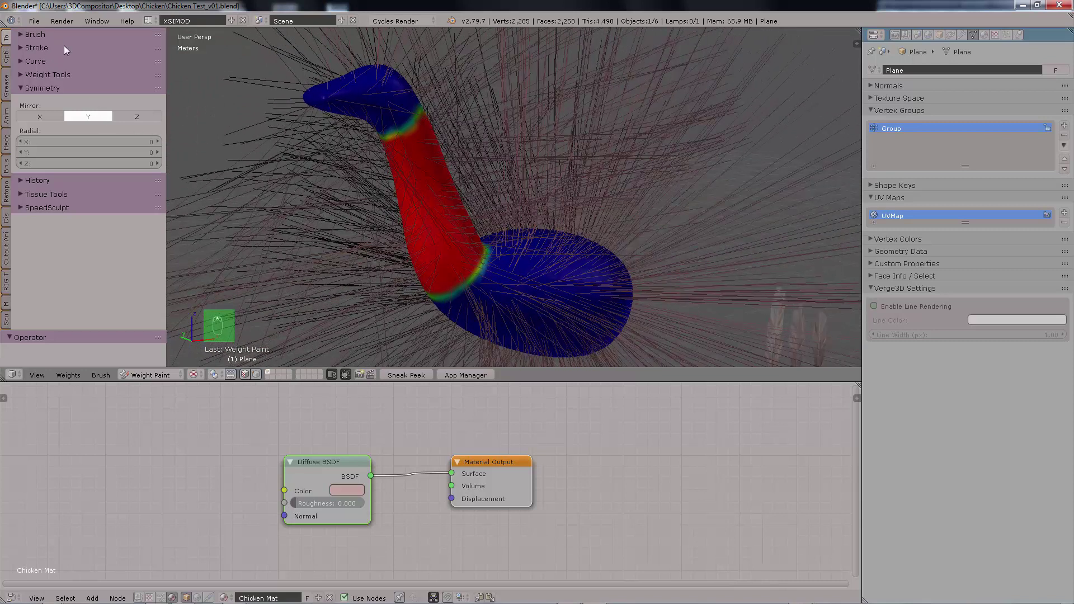
Step: Smooth the vertex weights of the active group with a factor of 1.000 and 5 iterations
click(63, 74)
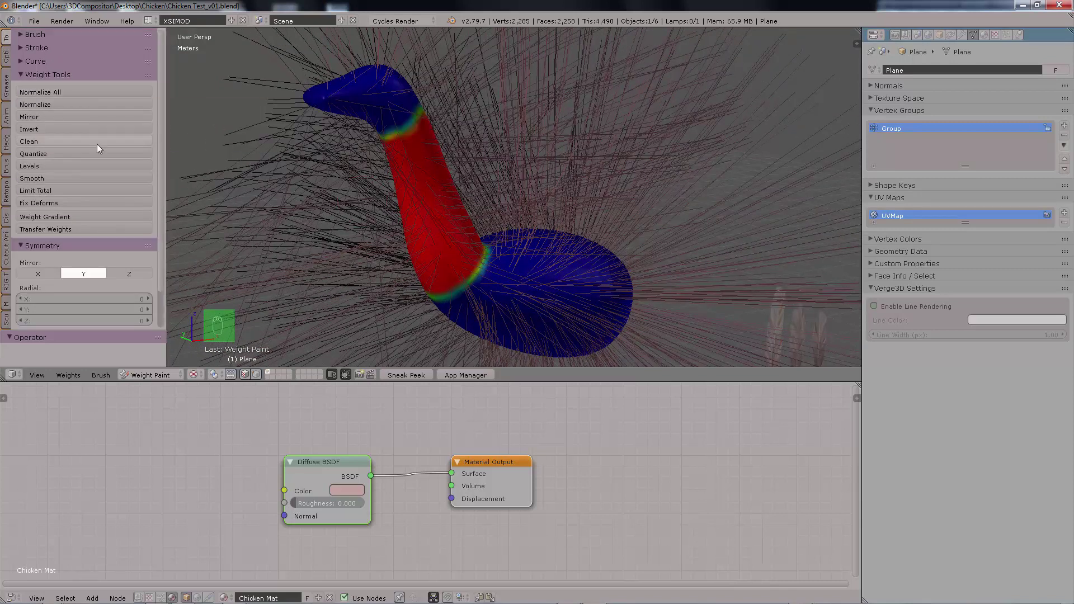
click(41, 179)
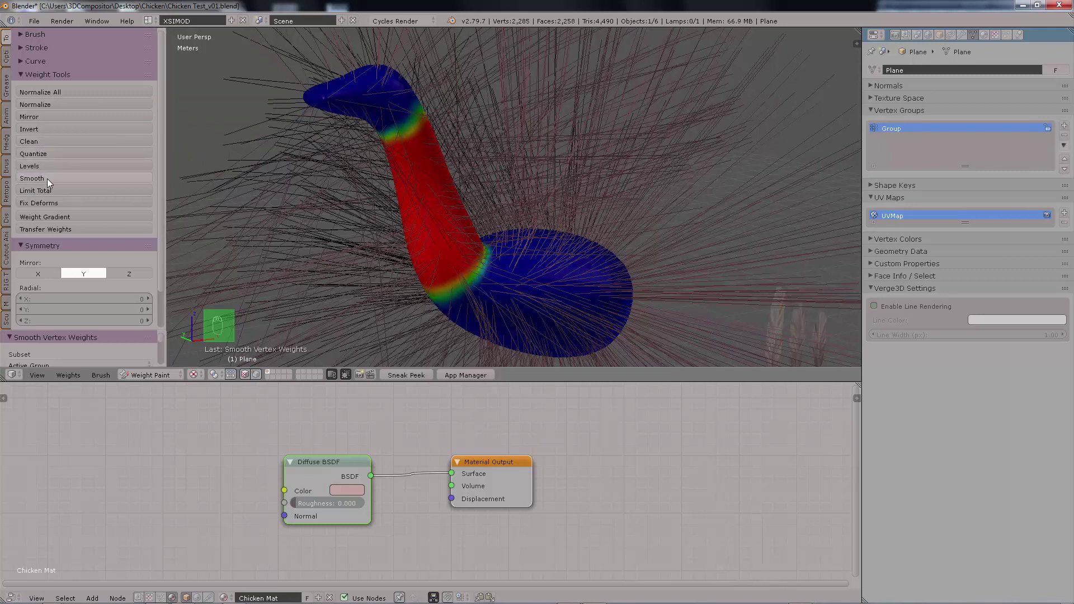
middle_drag(454, 113, 674, 154)
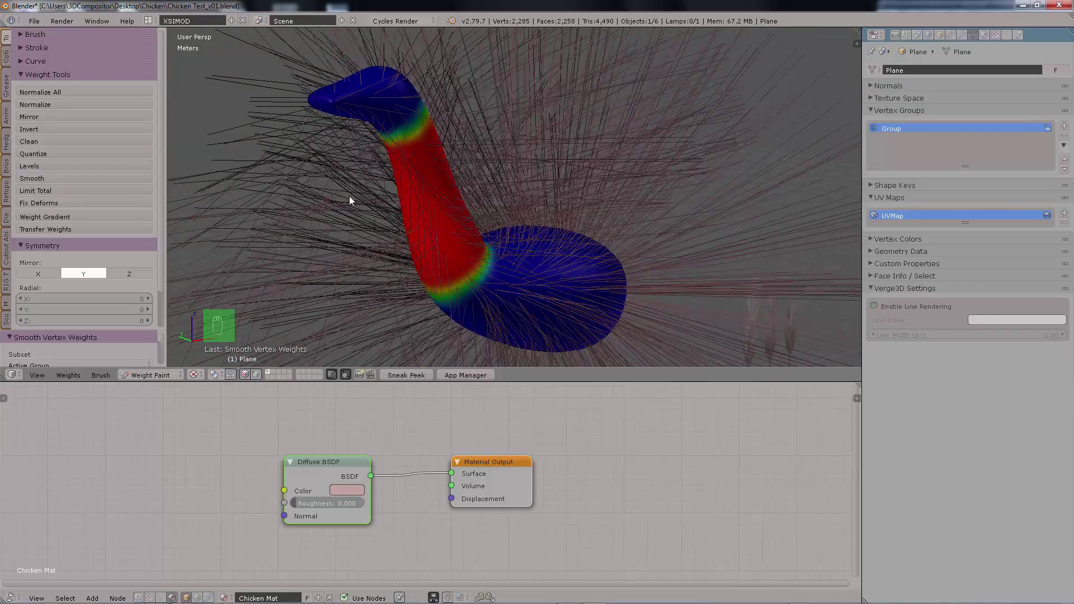
drag(149, 331, 149, 254)
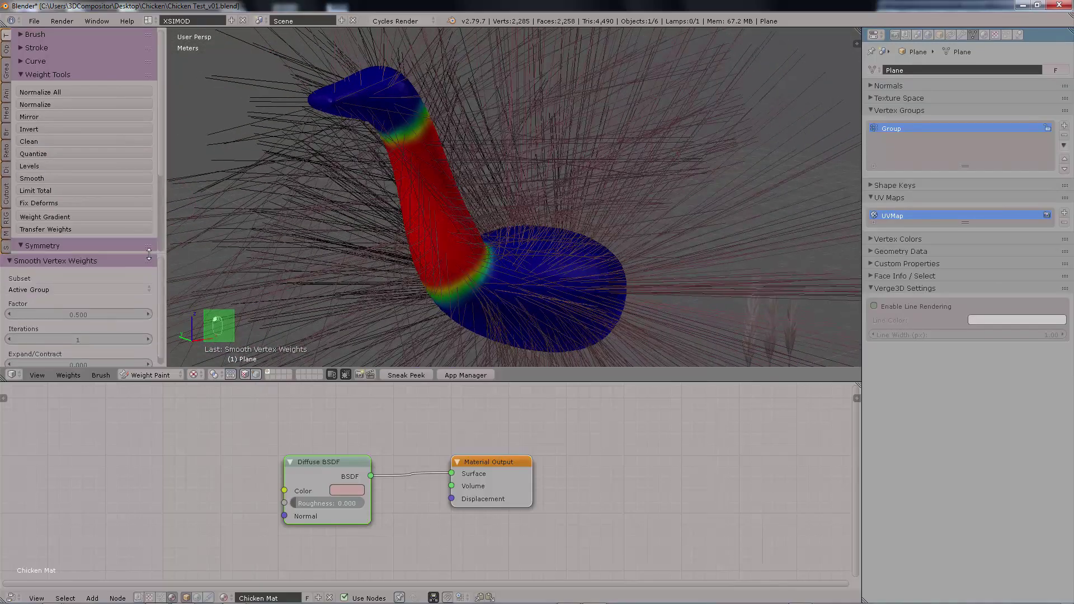
click(148, 332)
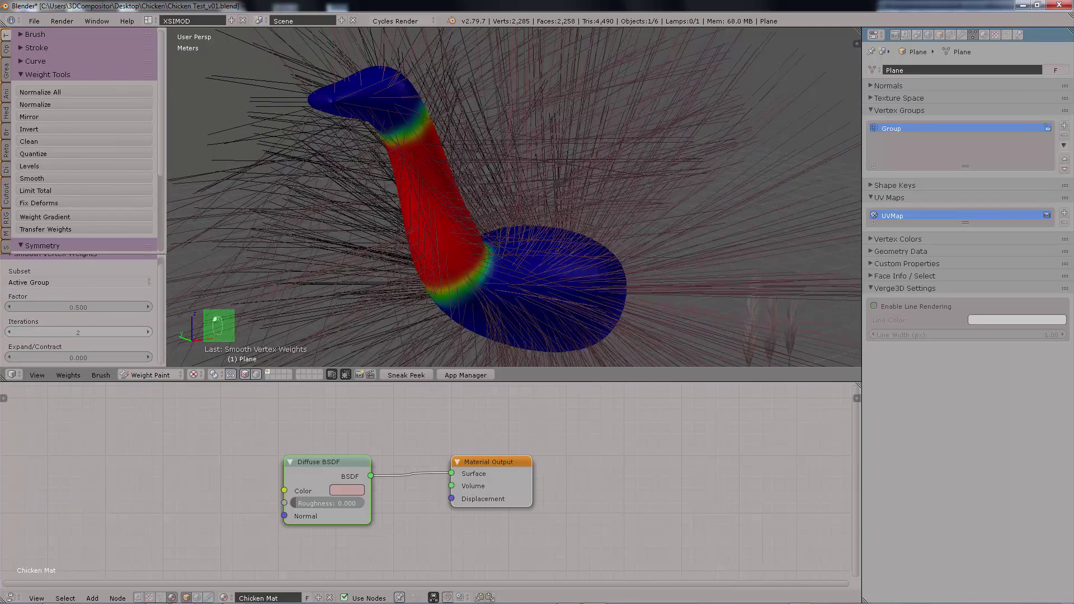
click(148, 333)
click(148, 333)
click(148, 332)
click(147, 307)
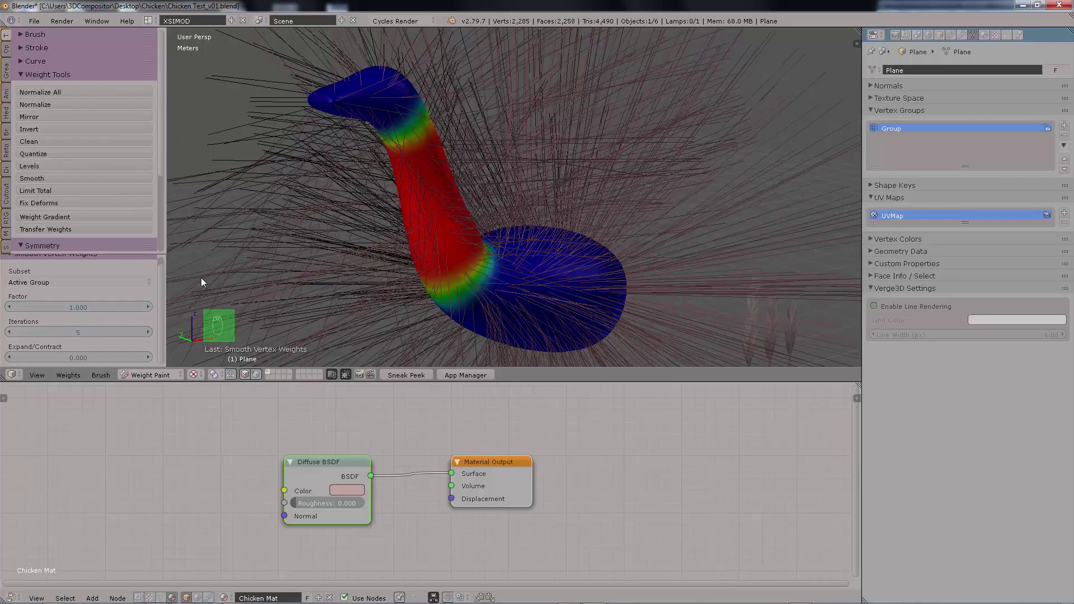
middle_drag(234, 280, 529, 146)
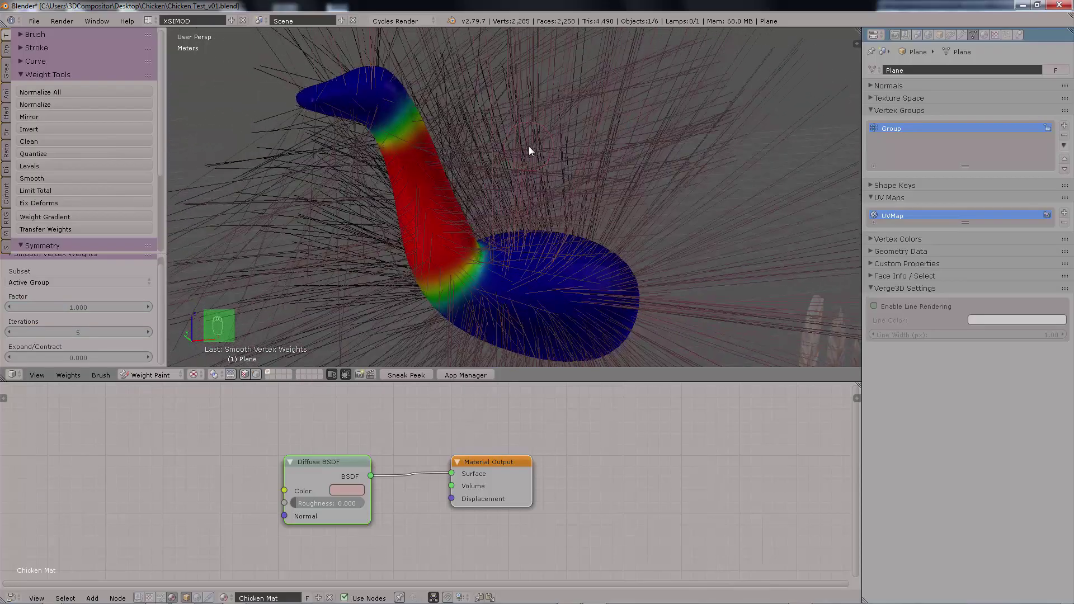
Step: Rename the painted vertex group as Short Neck Feathers
double_click(895, 131)
key(BackSpace)
key(BackSpace)
key(BackSpace)
text(S)
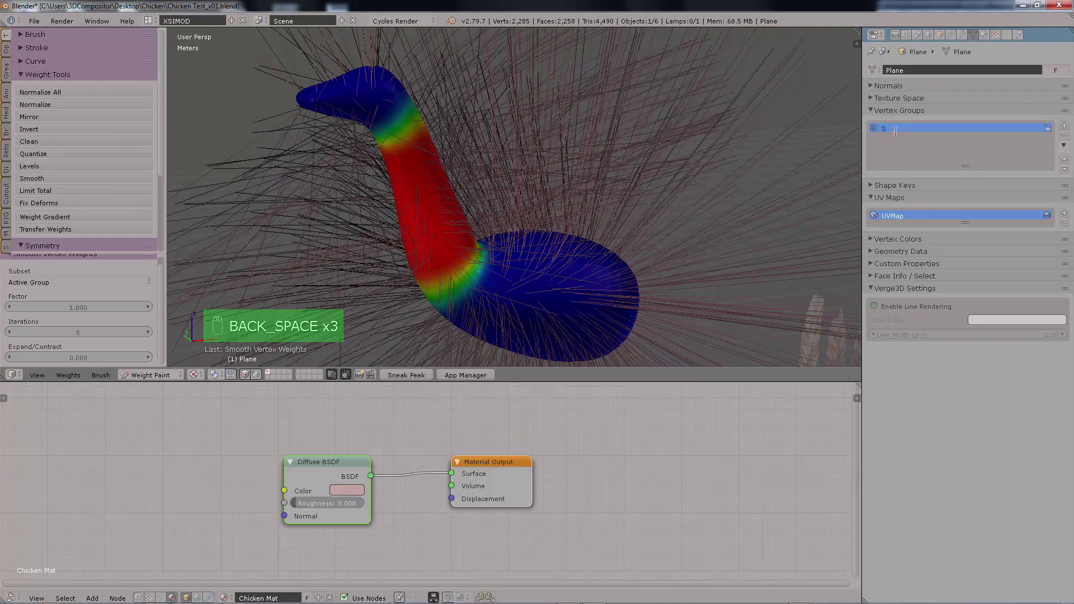
text(hort Neck Feathers)
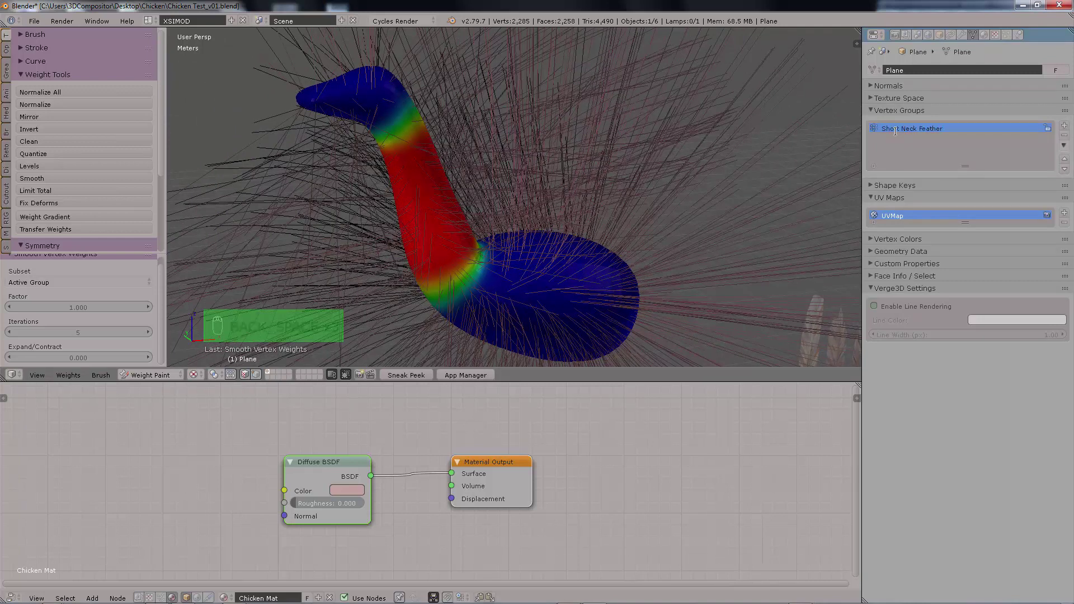
key(Return)
Step: Return the chicken body to Object Mode and assign Short Neck Feathers as the density vertex group of the Hair_Feathers_Short particle system
key(Tab)
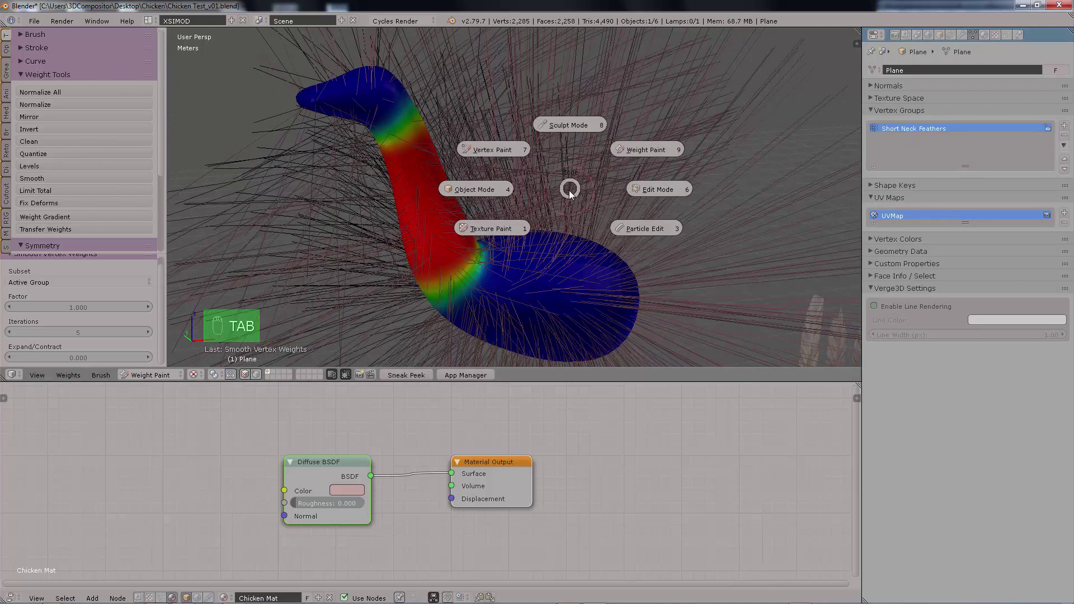
click(505, 193)
mouse_move(505, 193)
middle_down()
mouse_move(593, 190)
mouse_move(582, 182)
mouse_move(539, 197)
mouse_move(560, 171)
middle_up()
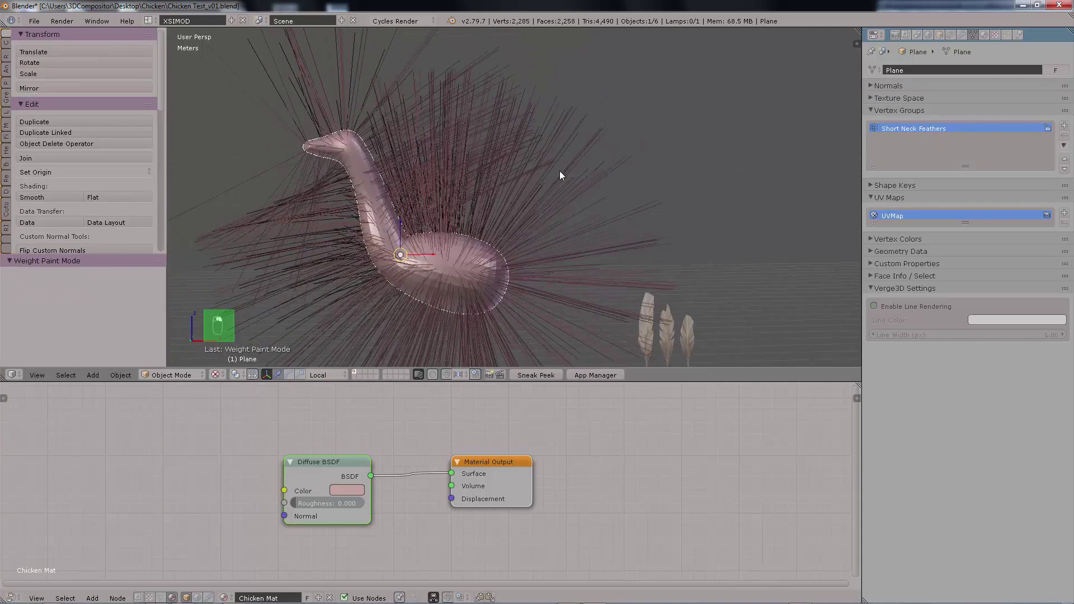
click(1006, 34)
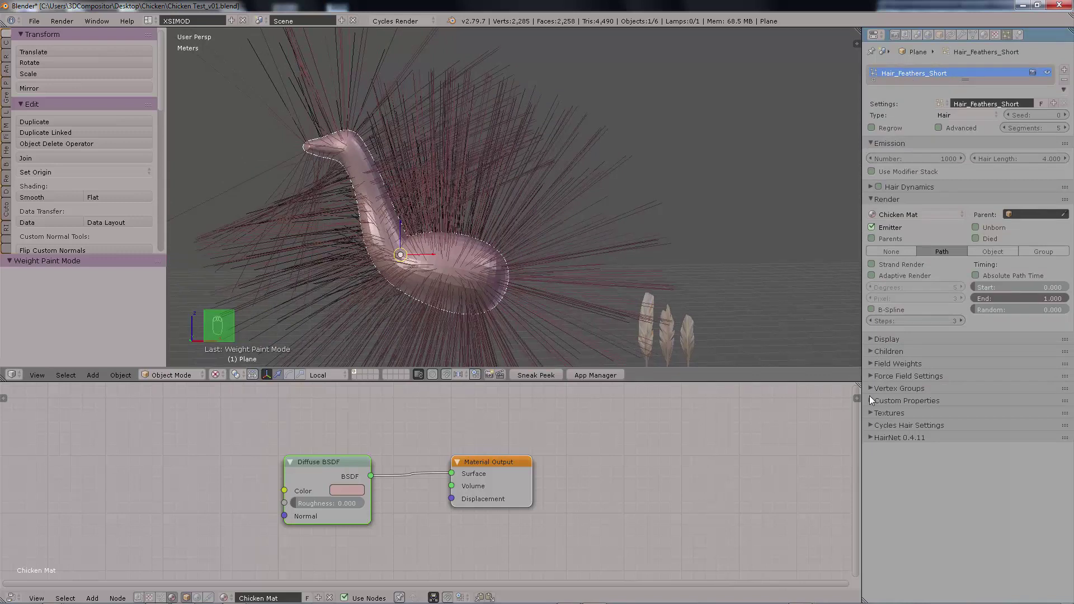
drag(885, 387, 1060, 391)
click(1035, 389)
click(937, 403)
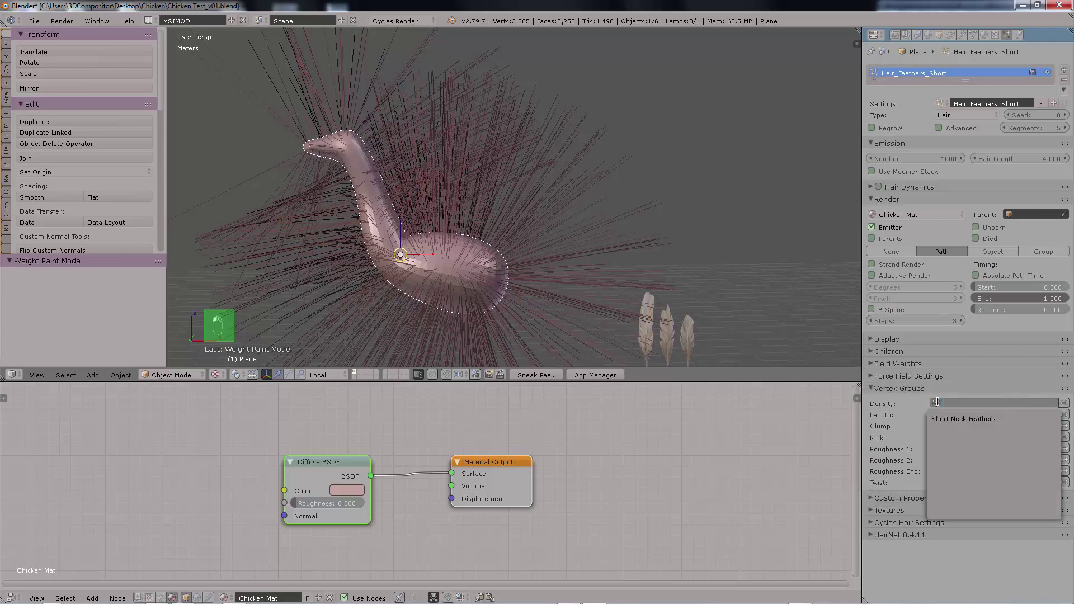
click(964, 420)
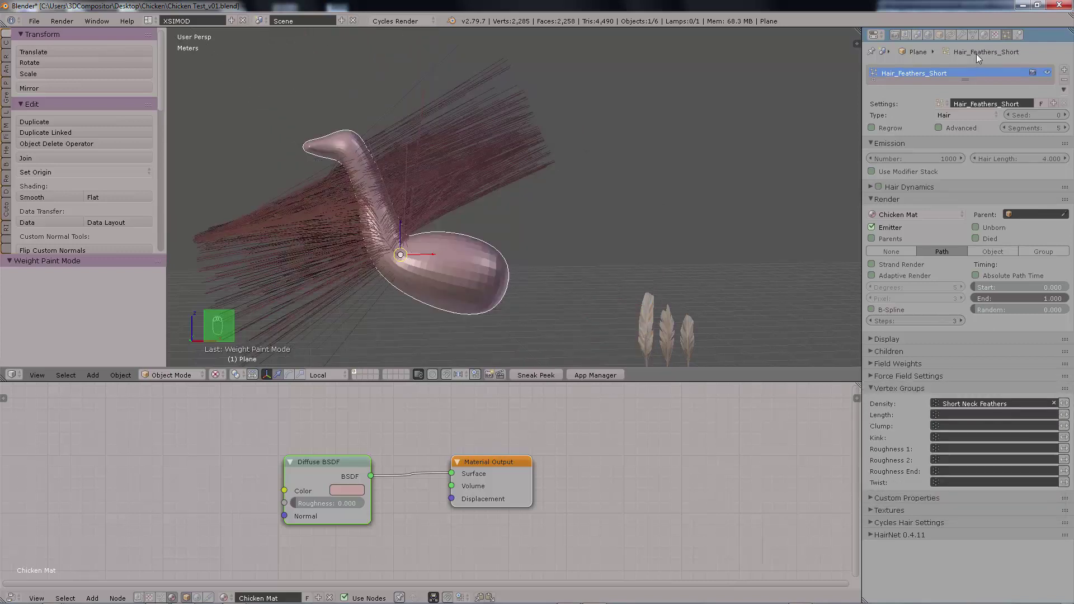
click(976, 35)
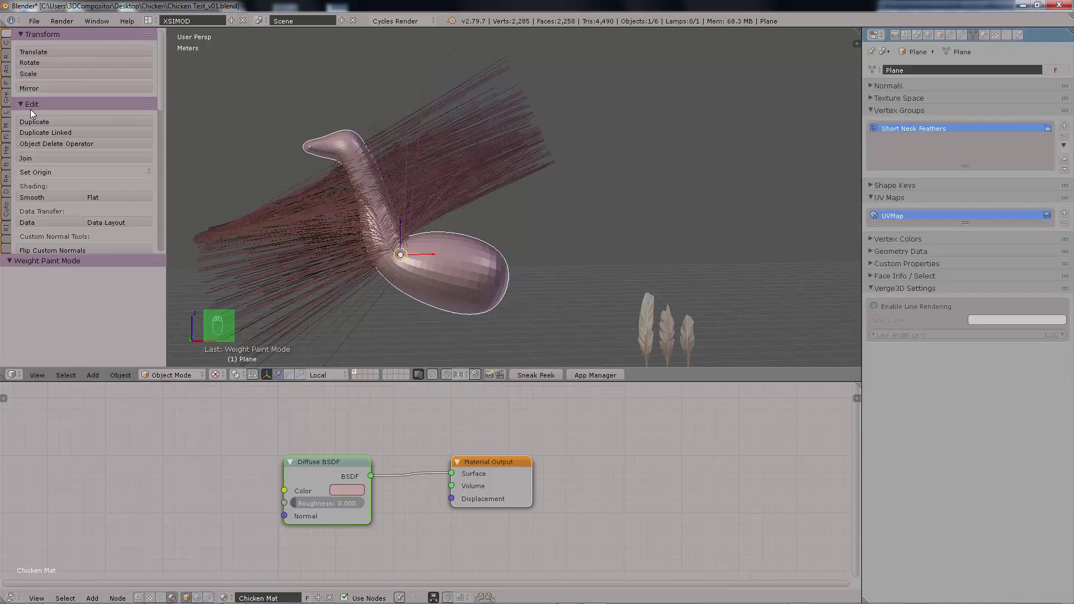
key(Tab)
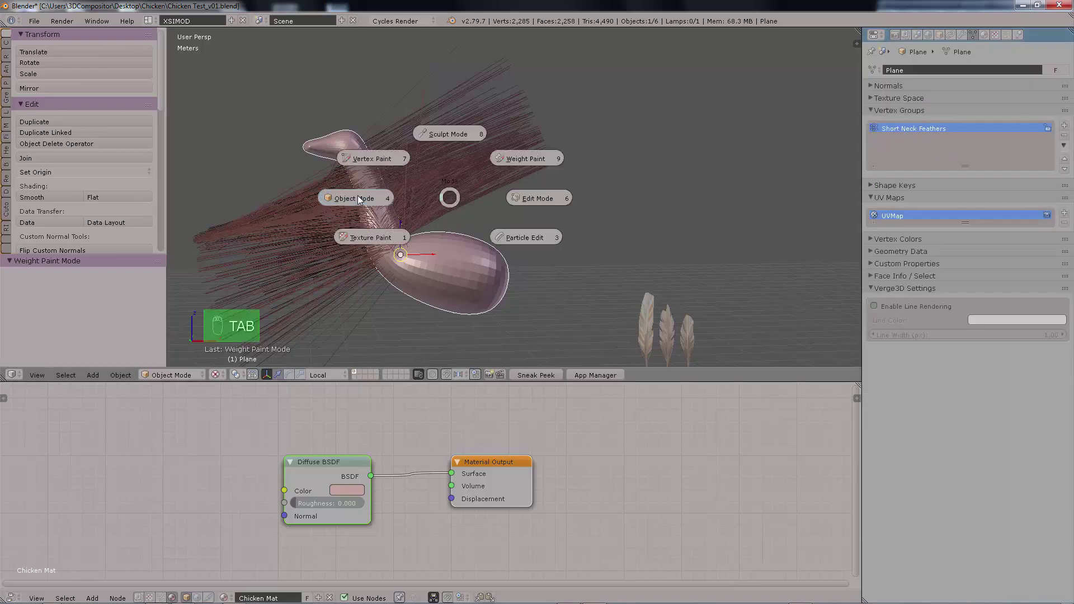
click(1007, 34)
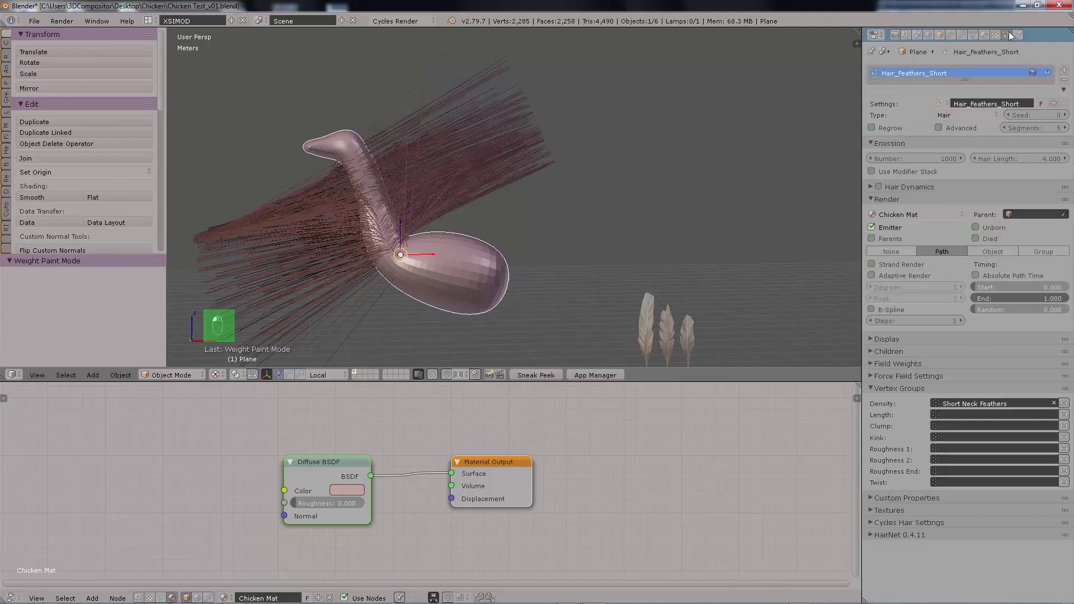
middle_drag(547, 177, 625, 180)
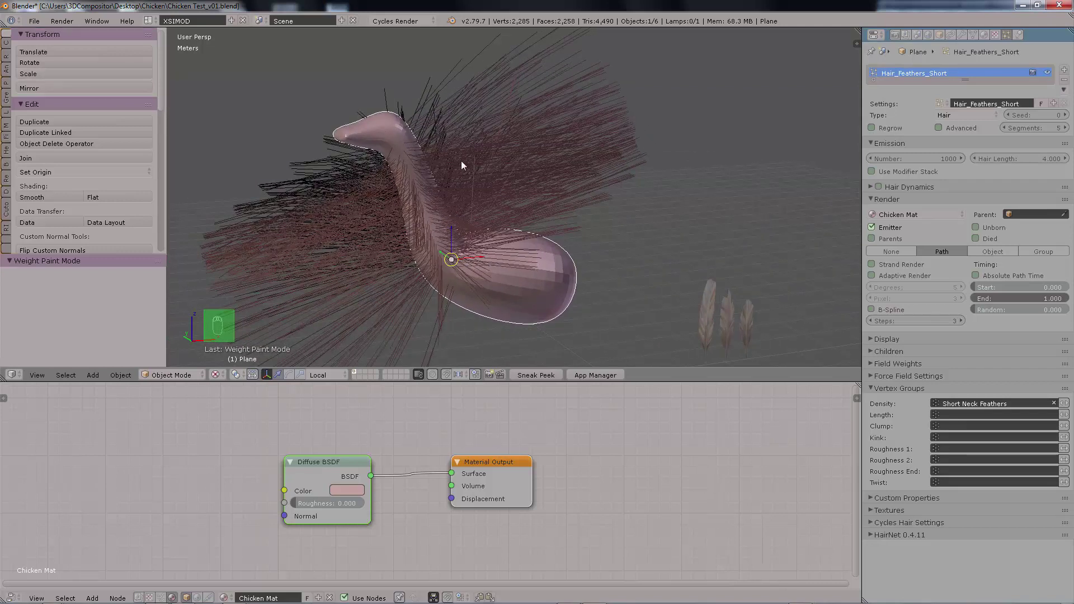
mouse_move(375, 179)
middle_down()
mouse_move(477, 146)
mouse_move(487, 153)
mouse_move(400, 144)
mouse_move(472, 145)
middle_up()
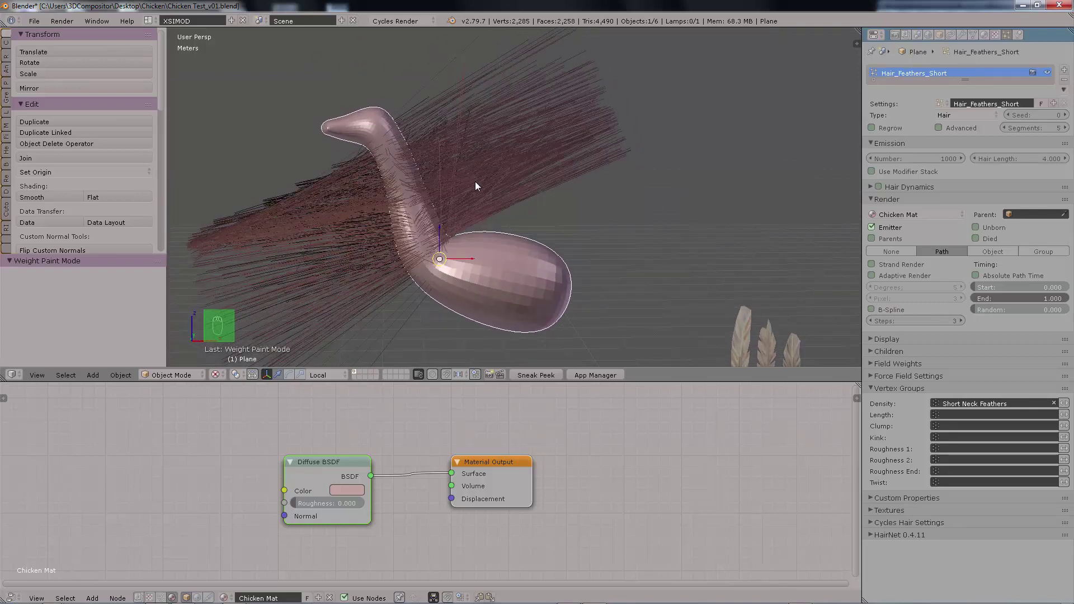
Step: Enter Particle Edit mode in front view and trim the long hairs behind and in front of the neck with a 21 px Cut brush
key(Tab)
key(KP_1)
click(34, 118)
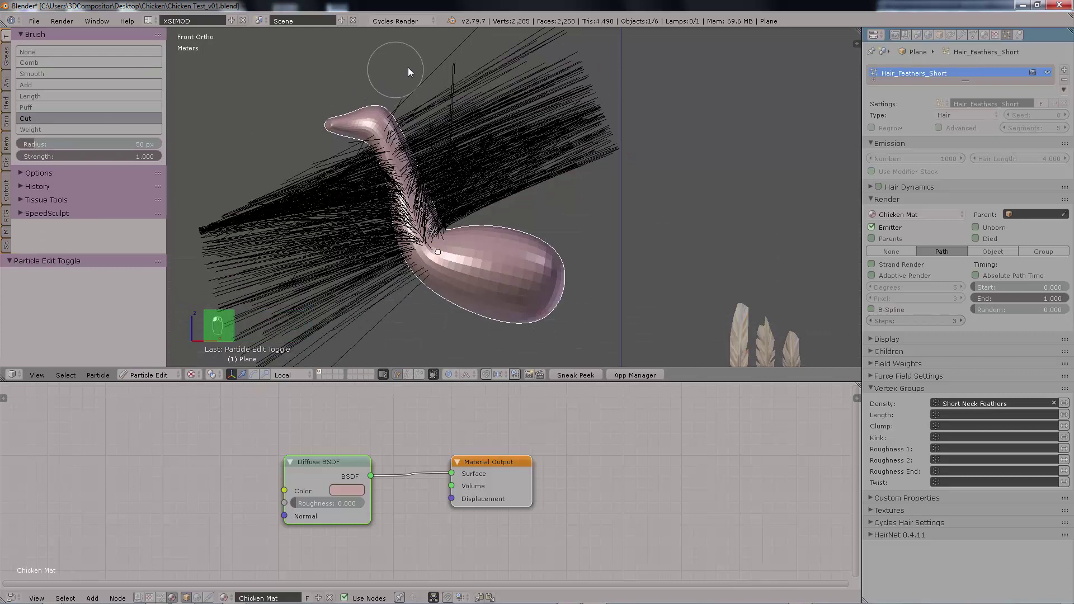
key(f)
click(489, 110)
mouse_move(394, 84)
mouse_down()
mouse_move(488, 175)
mouse_move(602, 147)
mouse_up()
mouse_move(293, 160)
mouse_down()
mouse_move(349, 191)
mouse_move(389, 311)
mouse_up()
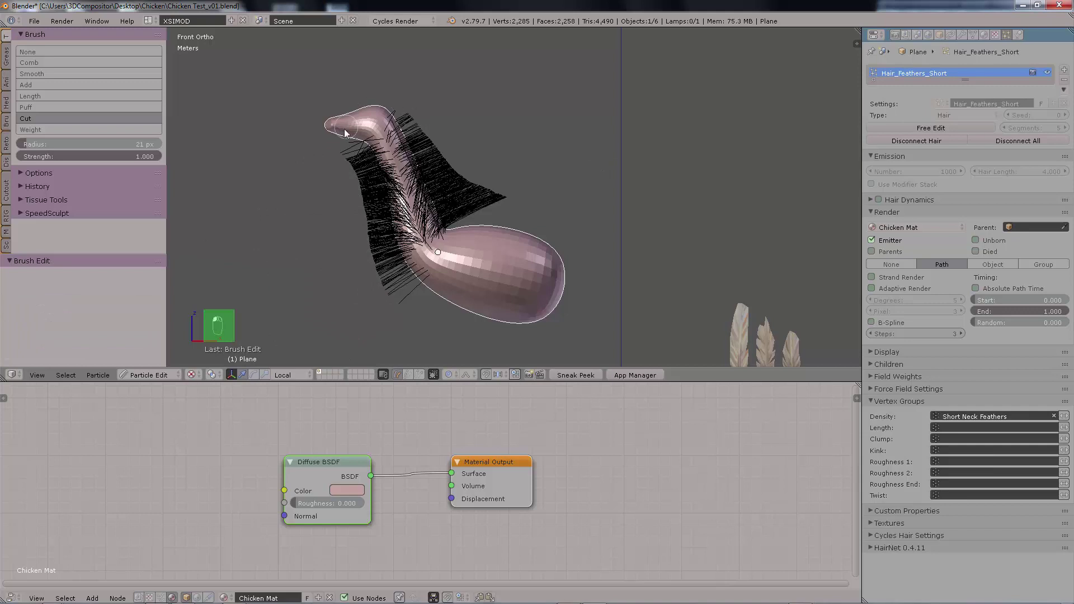
Step: Comb the trimmed hairs downward along the back and front of the neck with the Comb brush
click(62, 62)
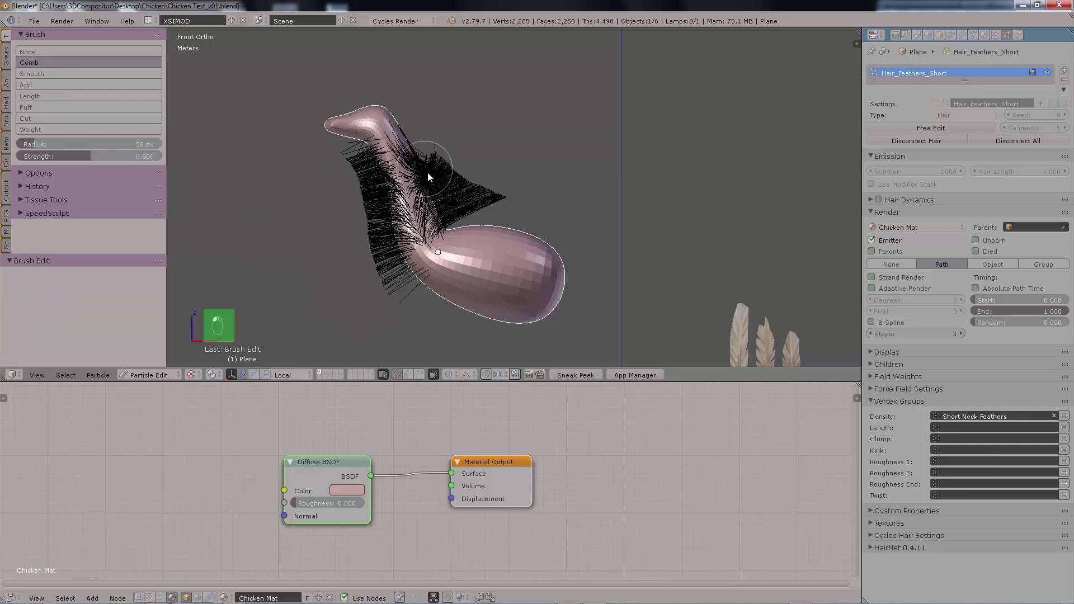
mouse_move(510, 220)
mouse_down()
mouse_move(548, 216)
mouse_move(495, 203)
mouse_move(500, 176)
mouse_move(508, 220)
mouse_up()
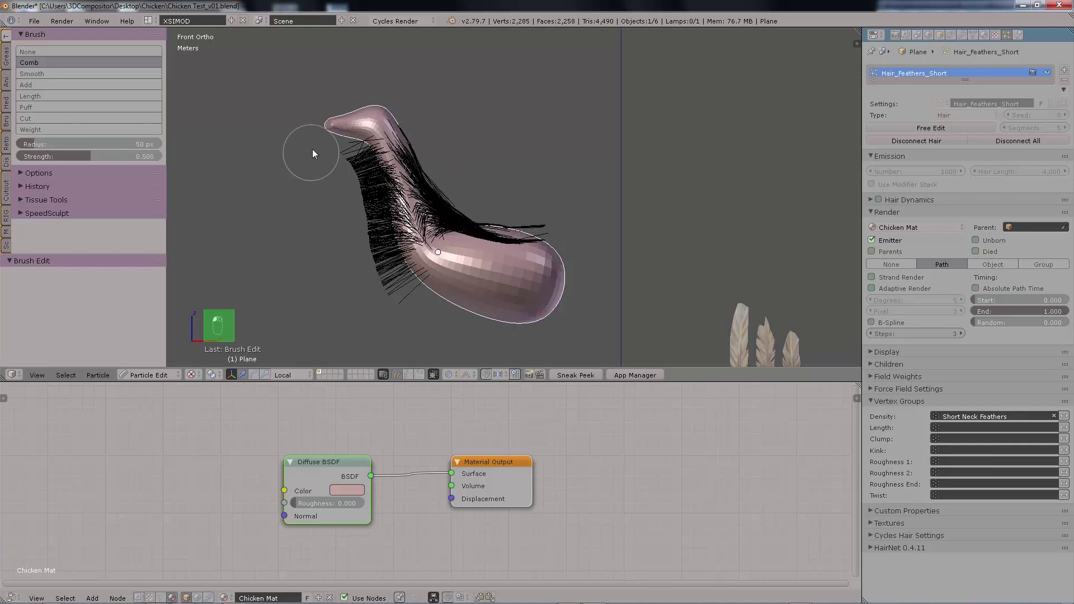
mouse_move(312, 149)
mouse_down()
mouse_move(360, 156)
mouse_move(380, 271)
mouse_up()
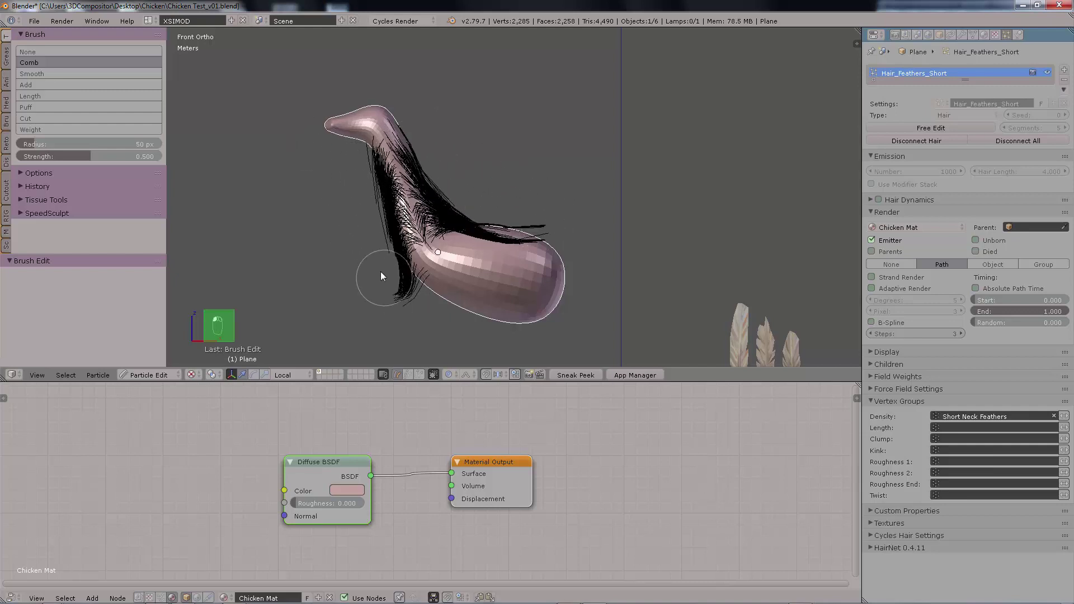
drag(347, 157, 406, 313)
Step: Undo the unwanted lengthening of the neck hairs and shorten the hairs along the front of the neck with the Length brush set to Shrink
click(48, 96)
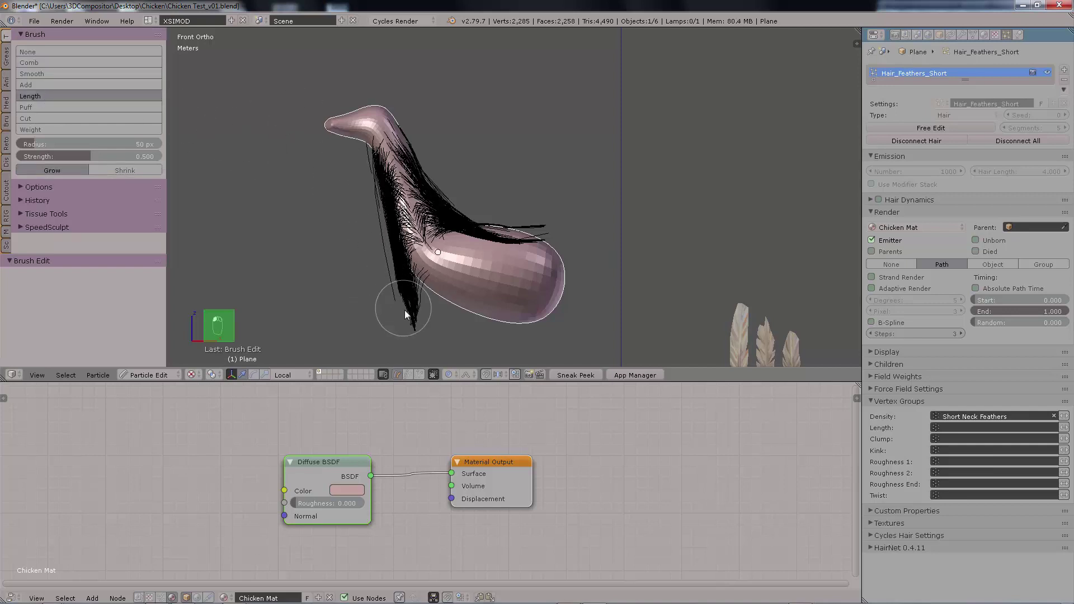
key(ctrl+z)
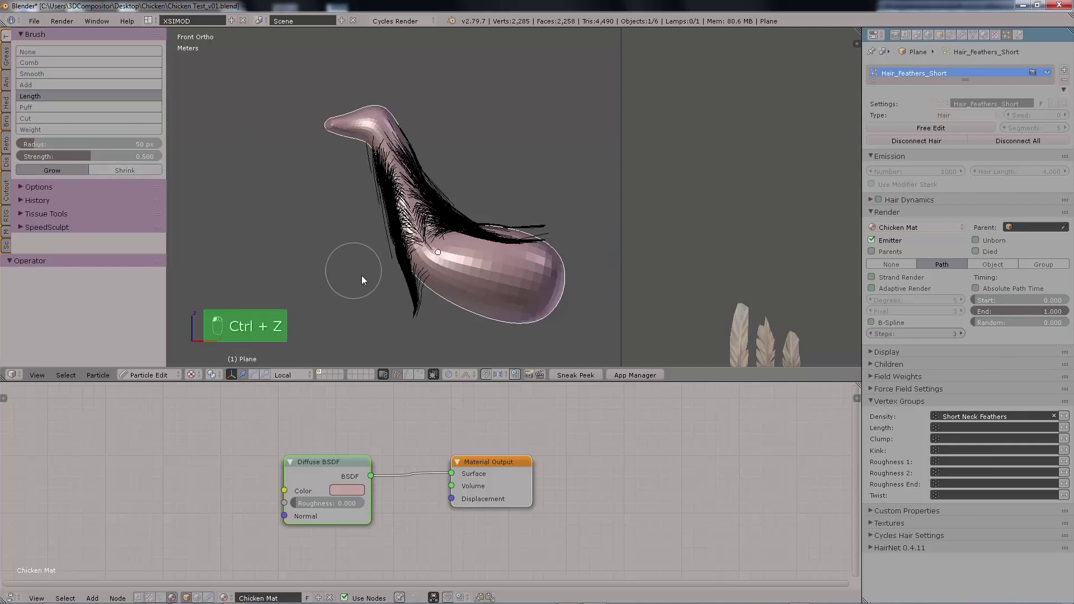
mouse_move(362, 275)
mouse_down()
mouse_move(397, 249)
mouse_move(408, 262)
mouse_up()
key(ctrl+z)
click(125, 170)
mouse_move(386, 224)
mouse_down()
mouse_move(551, 229)
mouse_move(417, 255)
mouse_move(386, 162)
mouse_up()
Step: Trim the hairs sticking out on both sides of the neck with the Cut brush, working from a head-on view of the chicken
key(KP_3)
click(56, 119)
drag(433, 120, 449, 274)
drag(360, 123, 329, 269)
middle_drag(437, 224, 609, 145)
drag(503, 166, 522, 244)
middle_drag(521, 244, 554, 235)
mouse_move(434, 132)
mouse_down()
mouse_move(421, 231)
mouse_move(510, 153)
mouse_up()
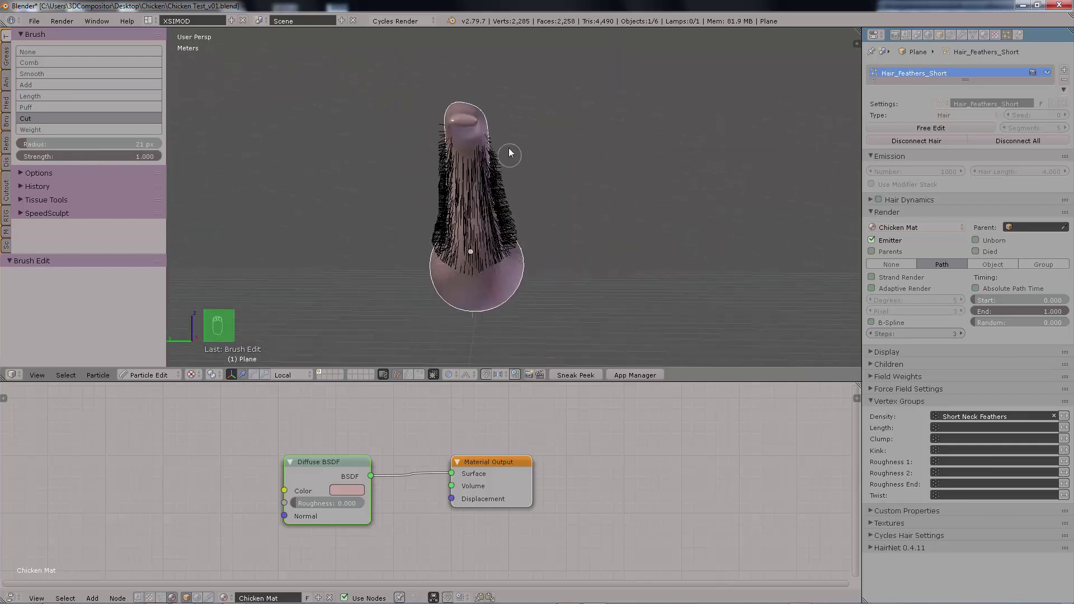
Step: Comb the hairs on both sides of the neck downward with the 50 px Comb brush
middle_drag(510, 153, 425, 168)
click(56, 63)
scroll(391, 190, up, 3)
drag(432, 205, 428, 319)
drag(346, 129, 260, 199)
middle_drag(259, 199, 392, 196)
middle_drag(409, 235, 329, 234)
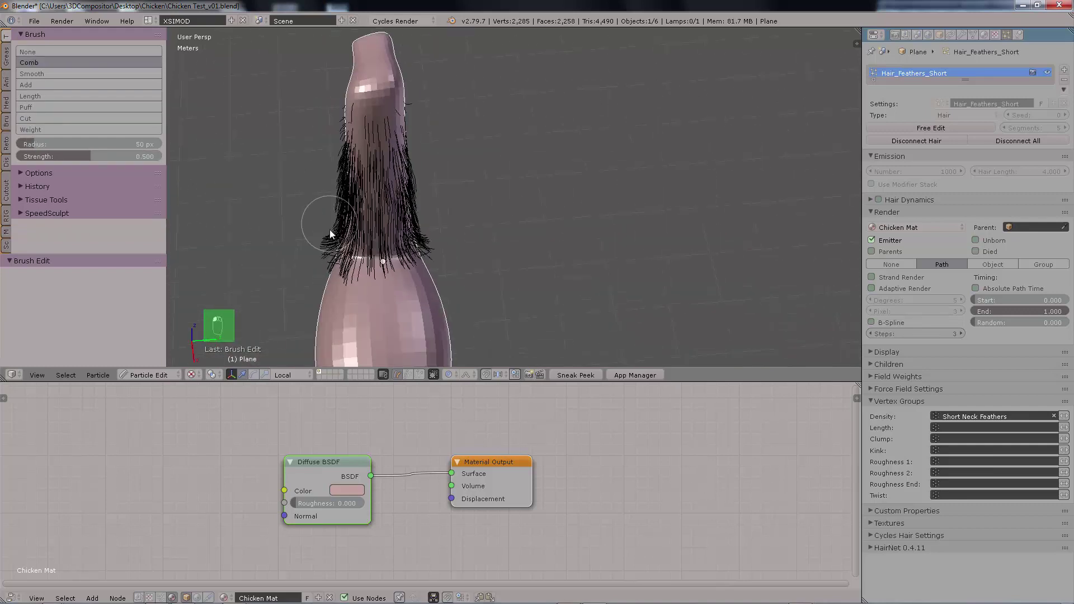
drag(336, 168, 328, 246)
Step: Trim the stray hairs along the front of the neck with the 21 px Cut brush
middle_drag(358, 184, 520, 161)
scroll(526, 173, up, 2)
shift+middle_drag(448, 223, 542, 188)
click(56, 119)
drag(453, 177, 400, 274)
mouse_move(401, 275)
middle_down()
mouse_move(522, 252)
mouse_move(613, 137)
mouse_move(390, 263)
middle_up()
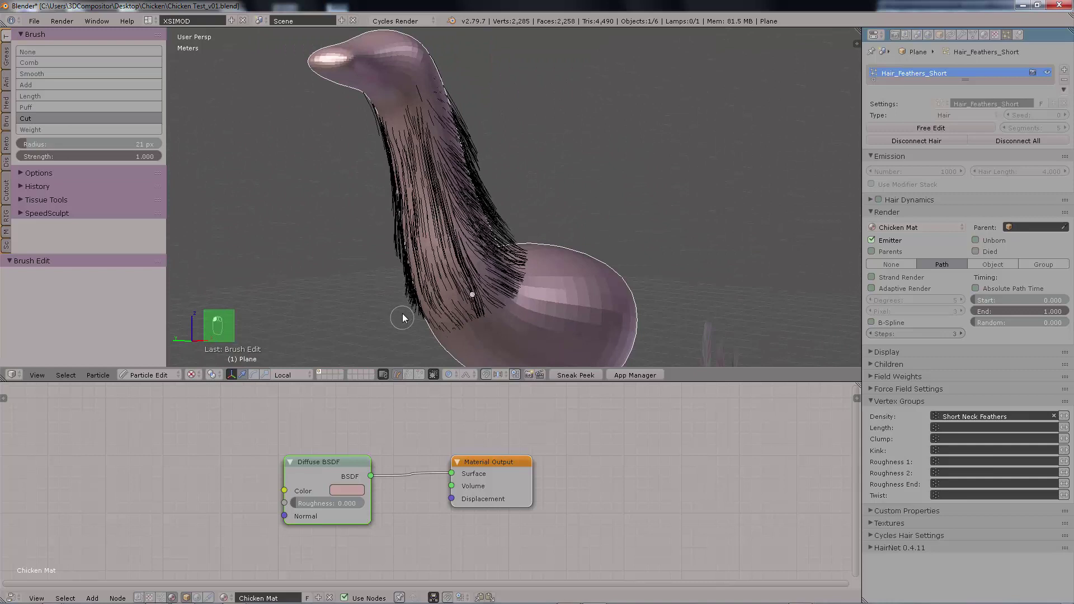
Step: Save the chicken file and return from Particle Edit to Object Mode
middle_drag(405, 312, 522, 175)
key(ctrl+s)
key(Tab)
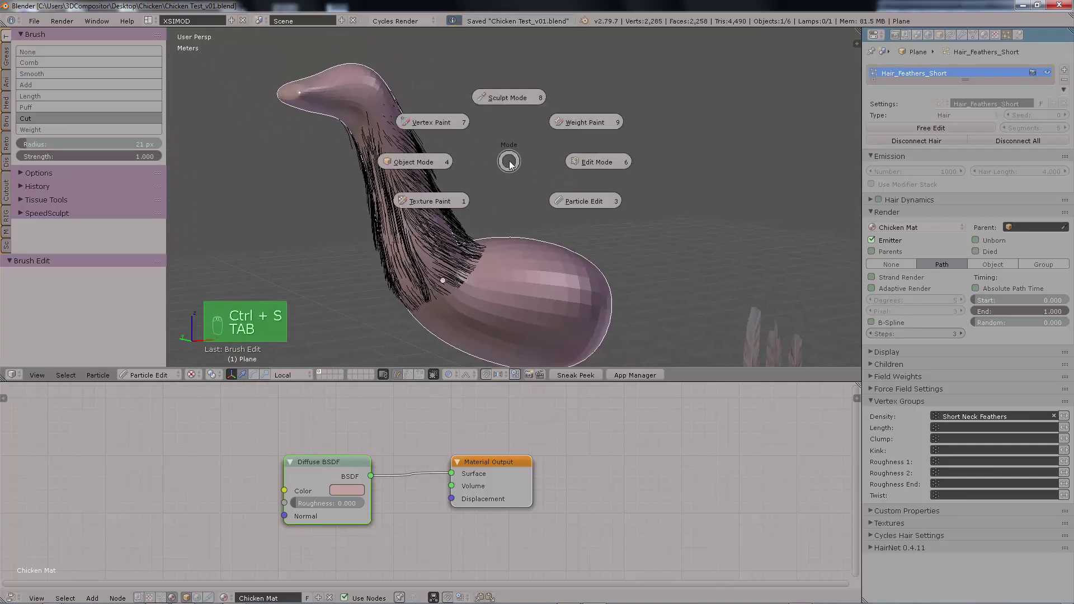
click(413, 161)
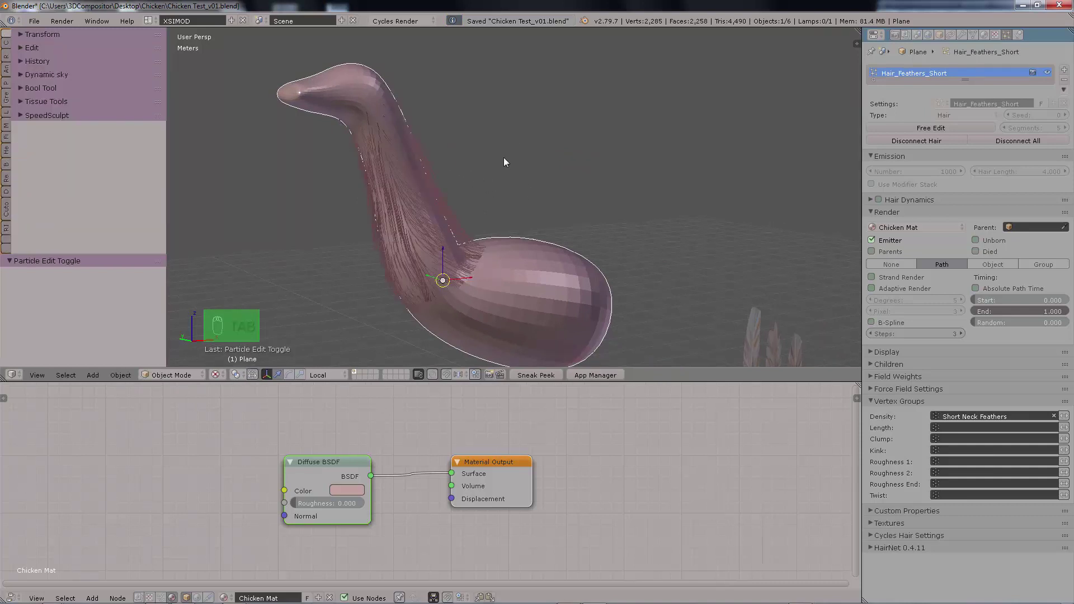
Step: Show an Outliner beside the 3D view and put the selected Feather_Short object in a new group named ShortFeather_Group
shift+middle_drag(622, 142, 584, 144)
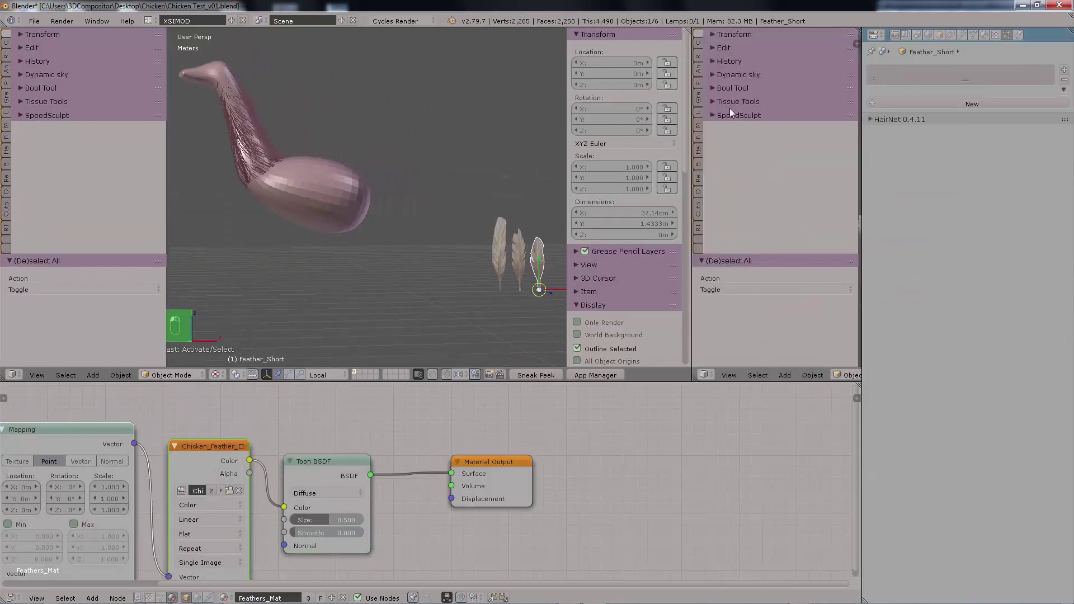
key(shift+F9)
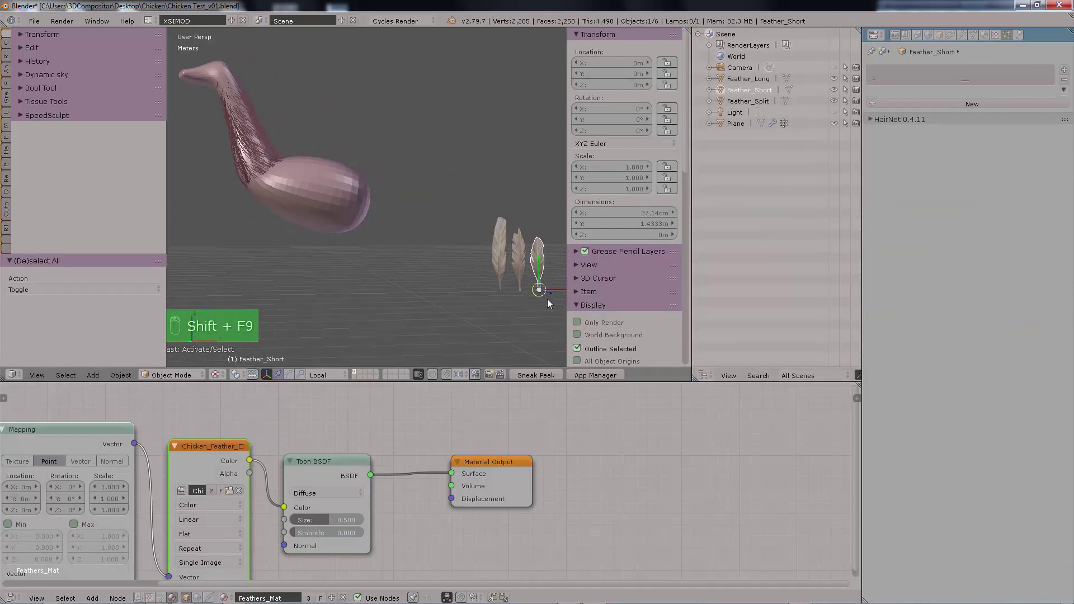
key(ctrl+g)
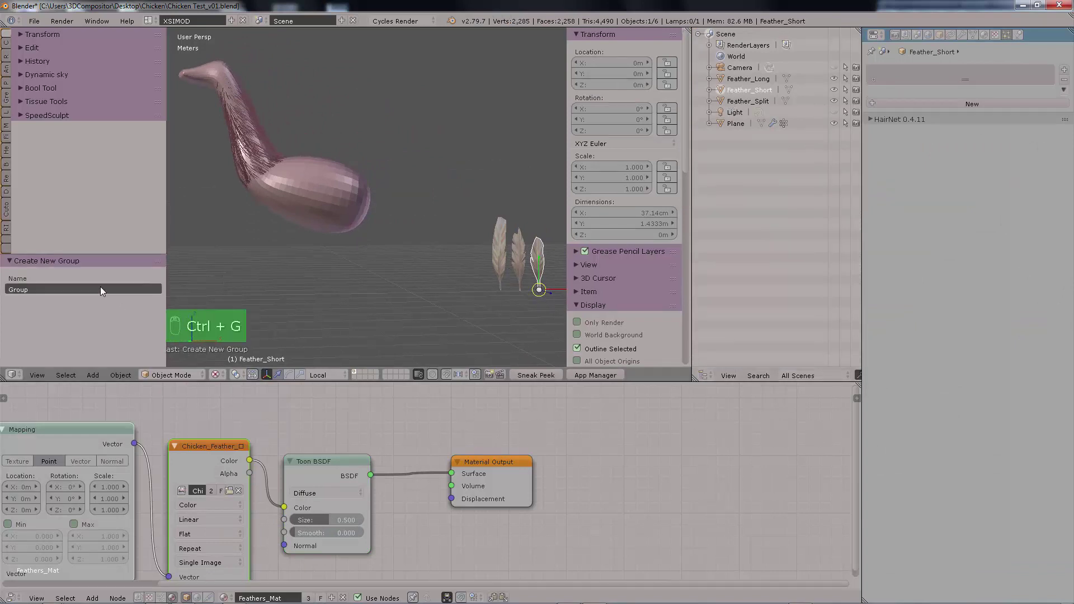
key(F6)
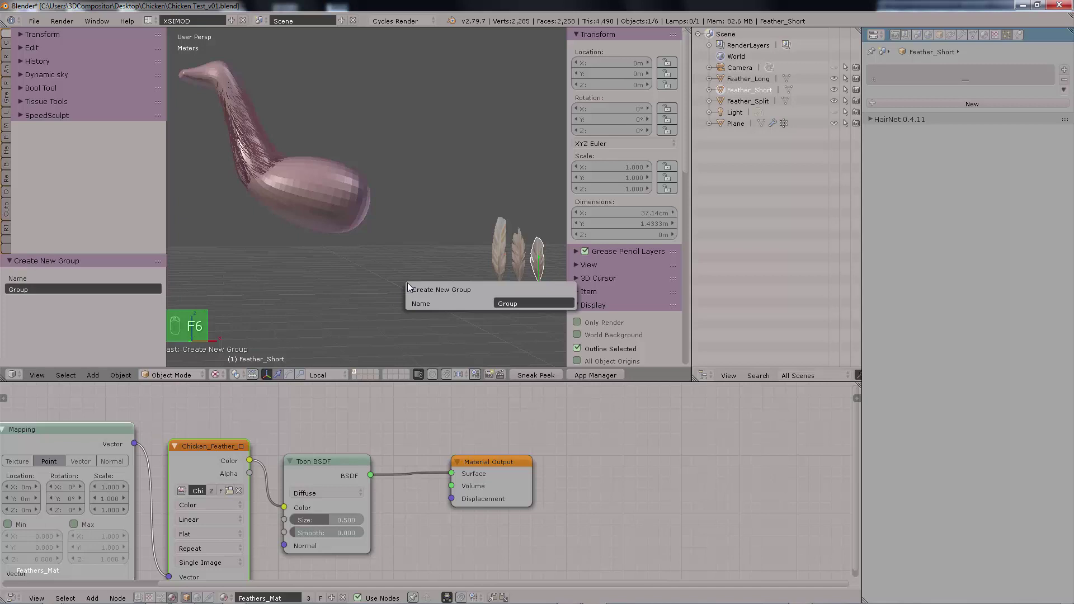
click(523, 304)
text(ShortF)
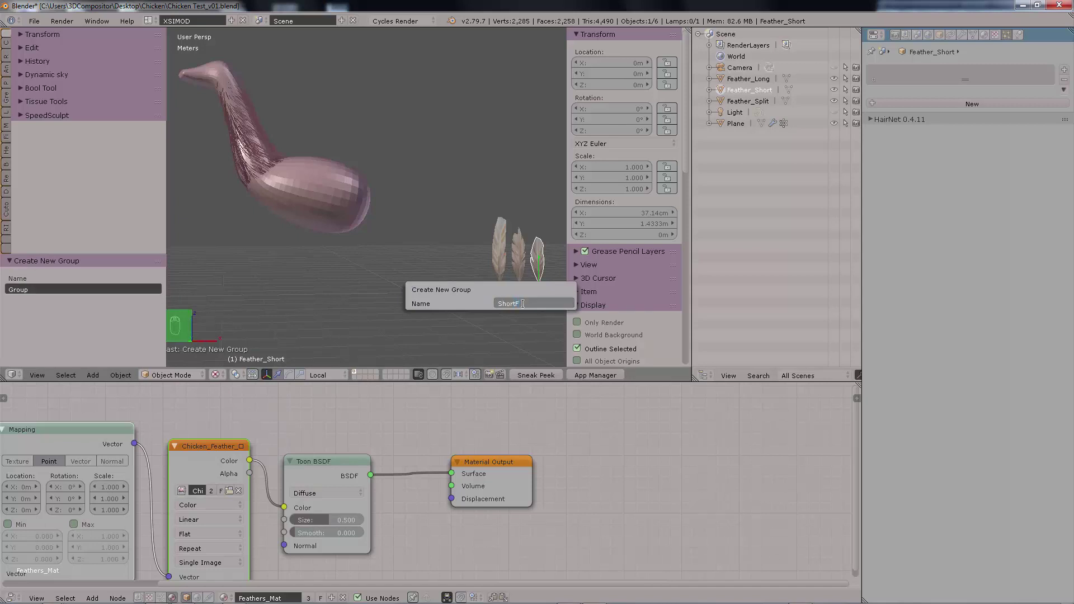
text(eather_Group)
key(Return)
Step: Set the Outliner's display mode to Groups
middle_drag(445, 227, 435, 276)
click(804, 375)
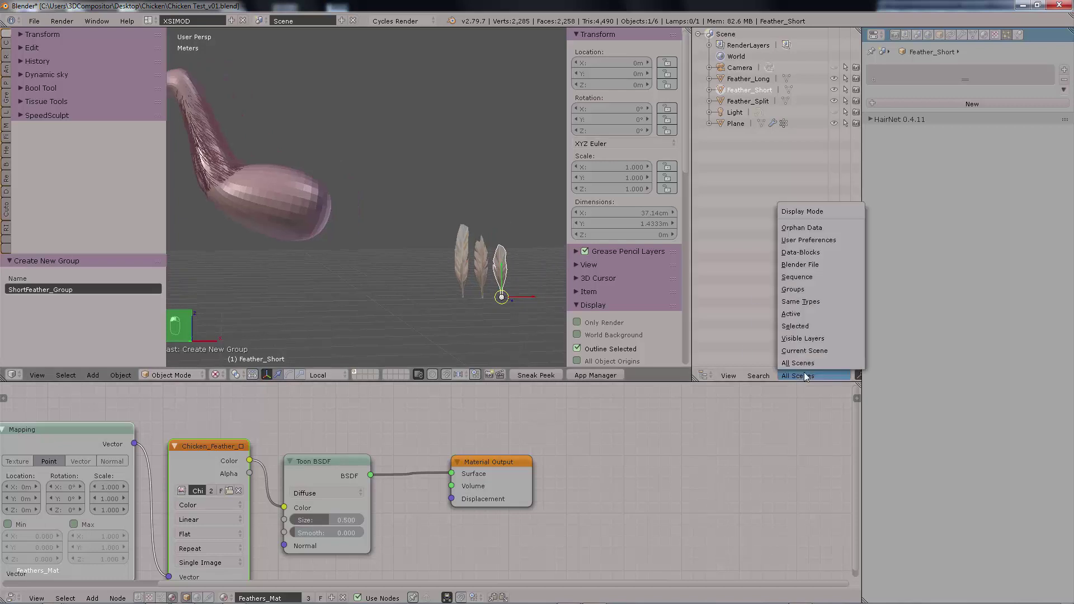
click(797, 289)
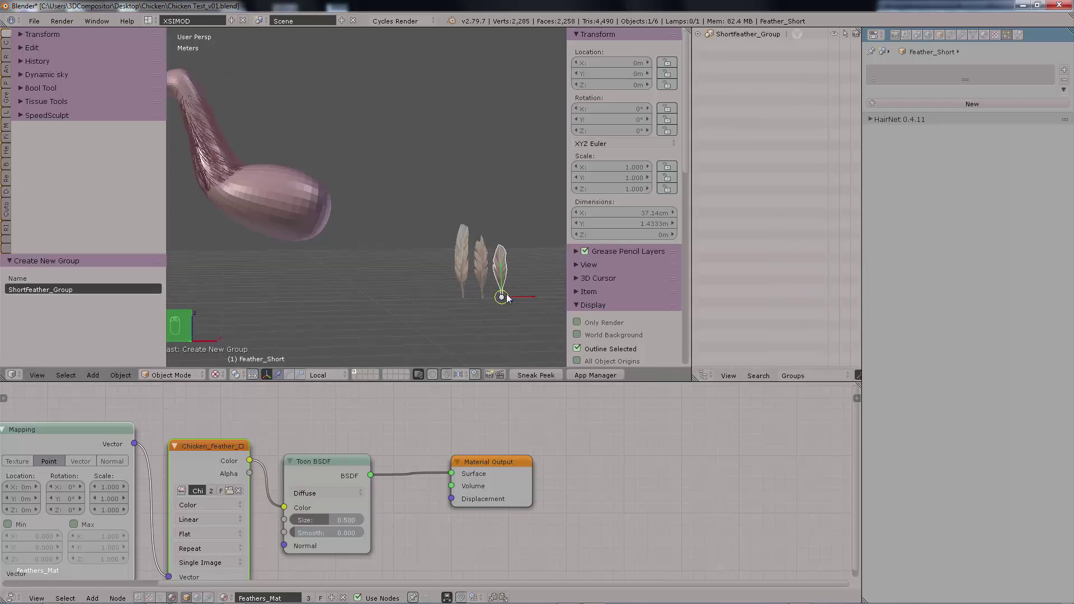
Step: Set the Hair_Feathers_Short particles on the chicken body to render as Object, using Feather_Short as the duplicated object
mouse_move(507, 294)
mouse_down()
mouse_move(496, 285)
mouse_move(514, 294)
mouse_up()
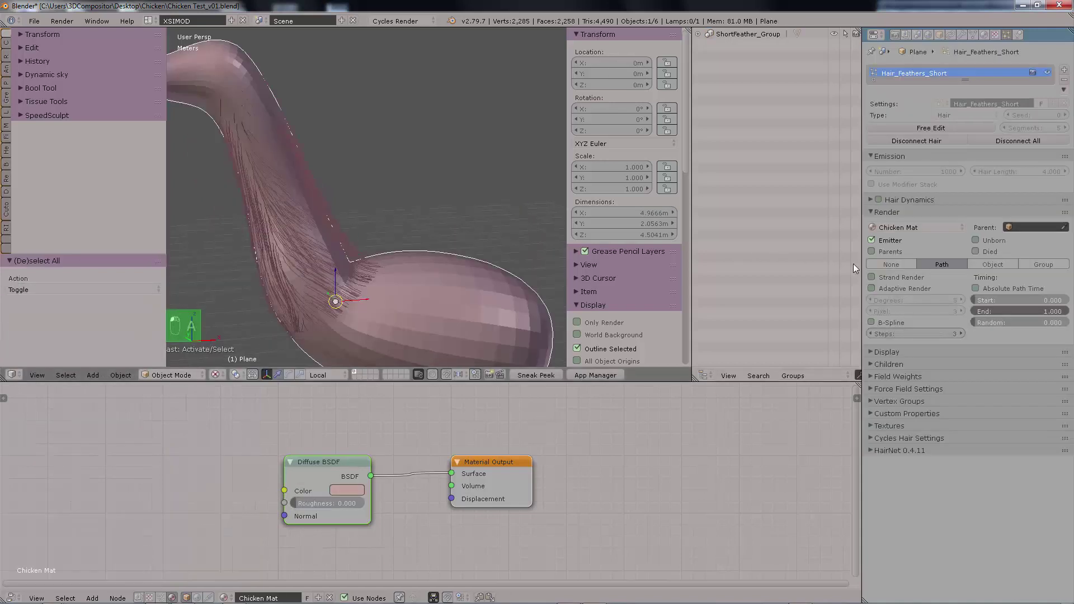
click(991, 264)
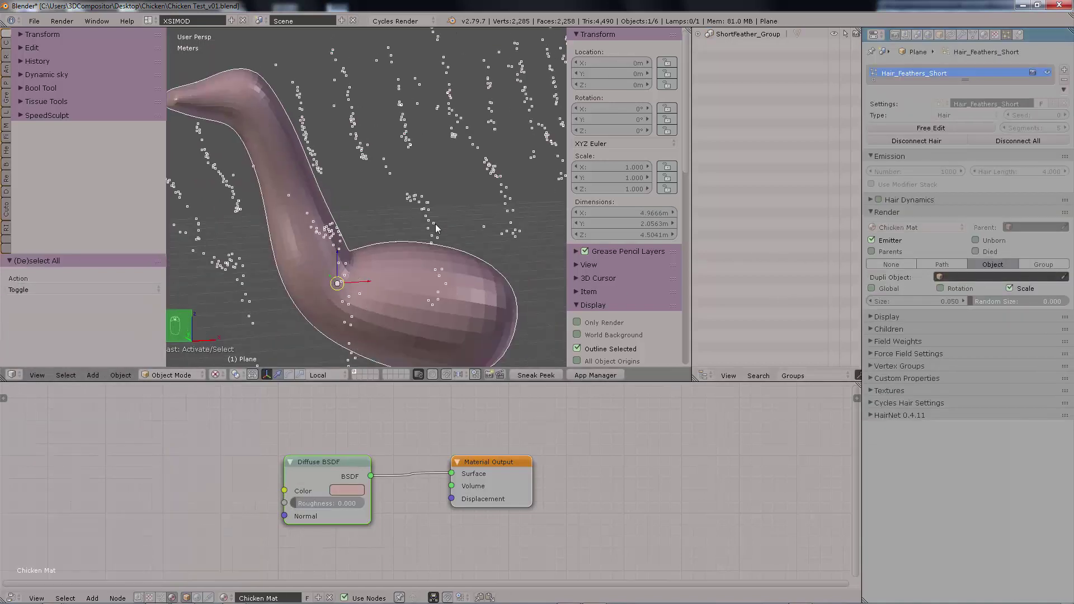
key(e)
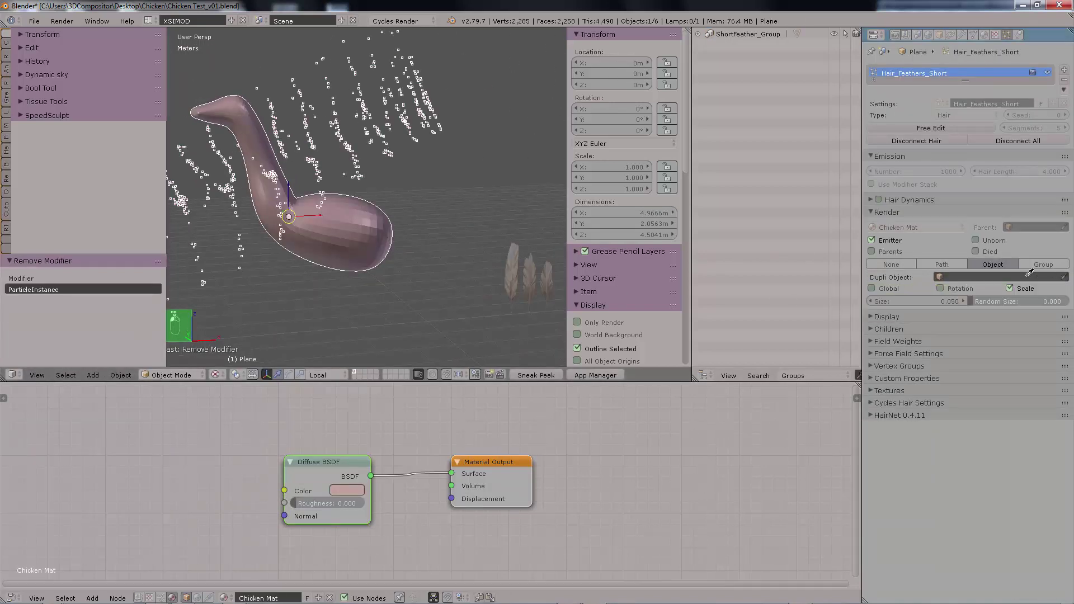
click(552, 272)
shift+middle_drag(405, 216, 447, 226)
scroll(472, 226, up, 4)
scroll(442, 240, up, 2)
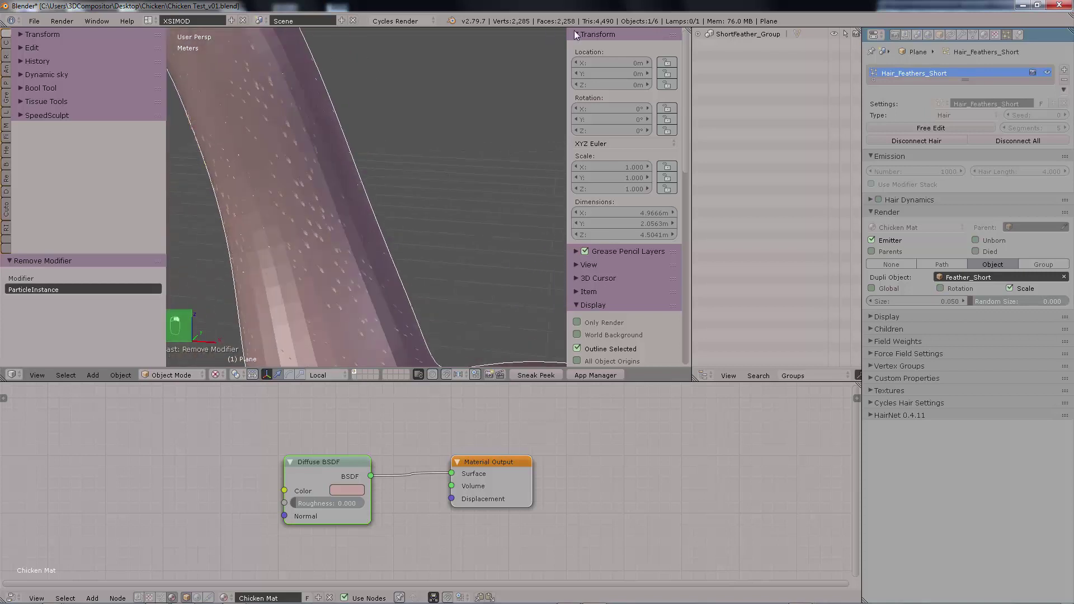
Step: Set the duplicated feathers' size to 0.690 and random size to 0.186, and check the neck in rendered shading
scroll(448, 227, down, 3)
drag(884, 300, 958, 301)
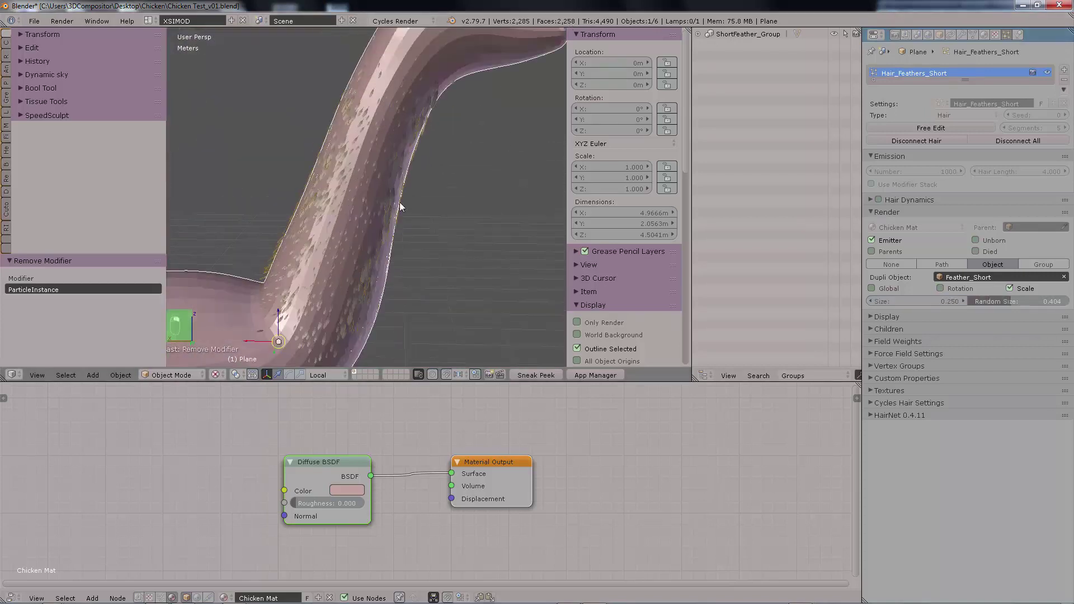
middle_drag(402, 206, 423, 199)
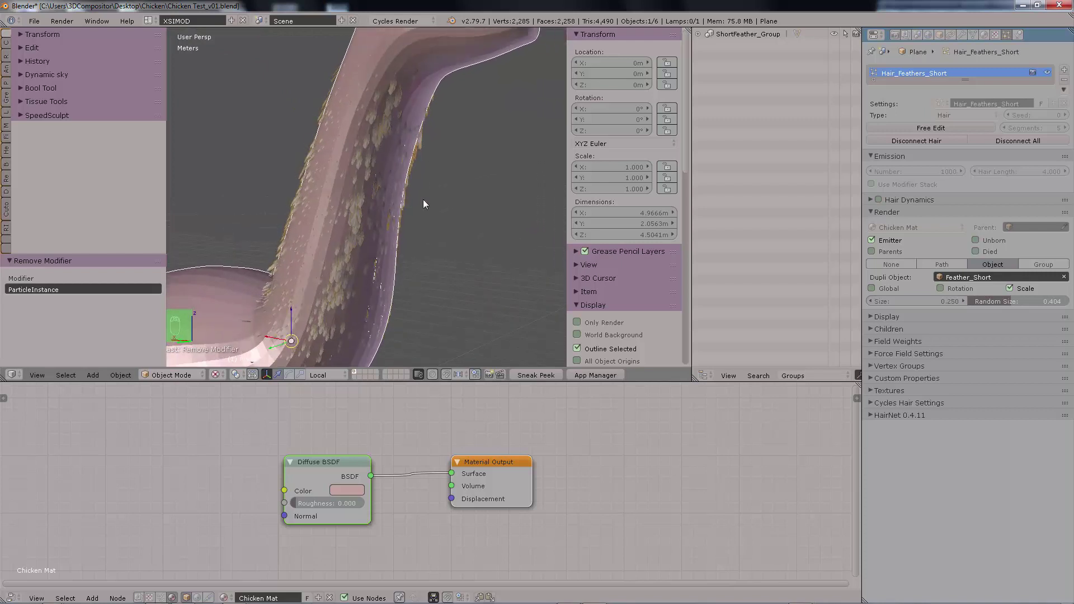
mouse_move(944, 301)
mouse_down()
mouse_move(976, 303)
mouse_move(966, 303)
mouse_up()
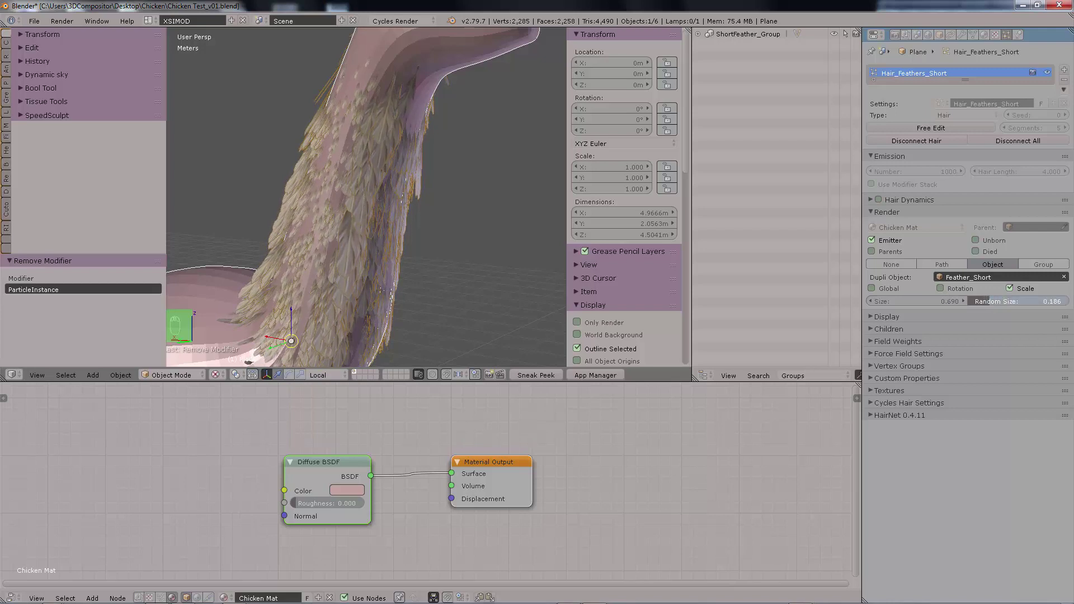
middle_drag(455, 222, 510, 211)
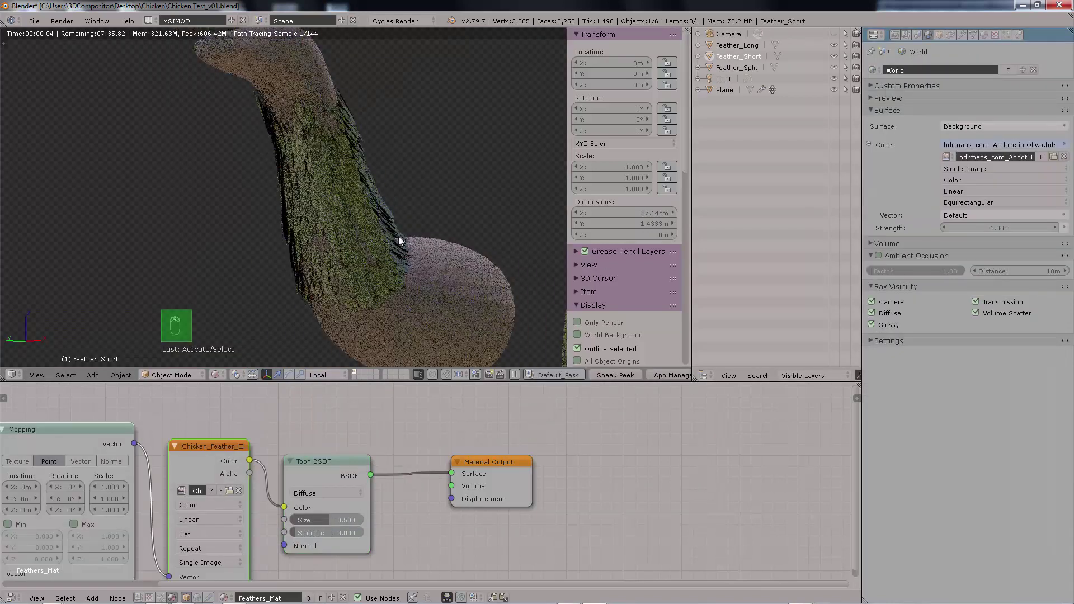
middle_drag(398, 236, 345, 245)
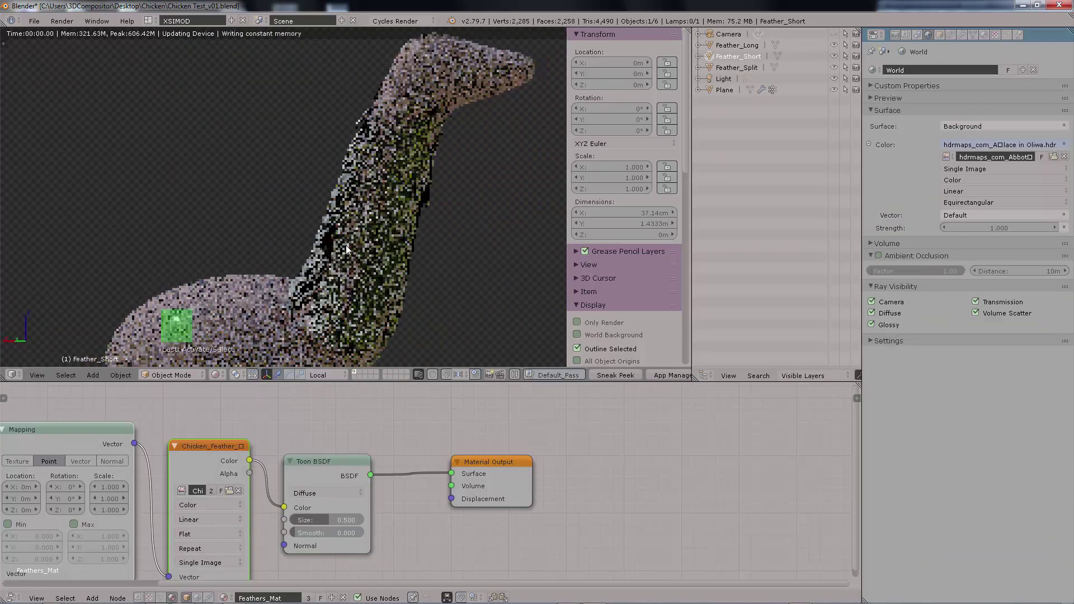
key(shift+z)
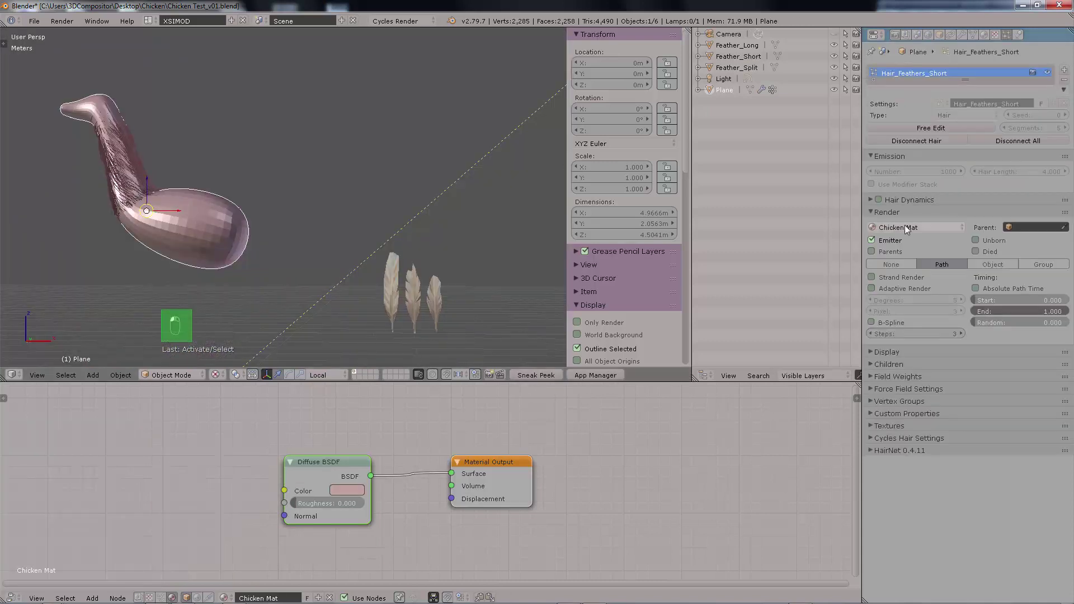
Step: Set the chicken body's hair particles to render as Group with ShortFeather_Group as the dupli group
click(1042, 266)
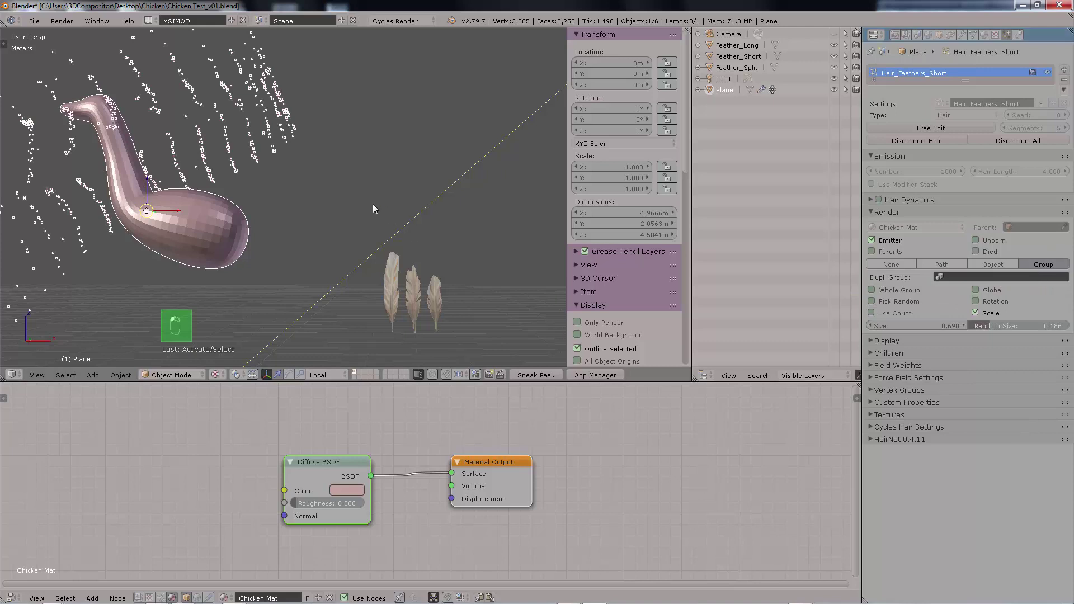
right_drag(392, 201, 407, 208)
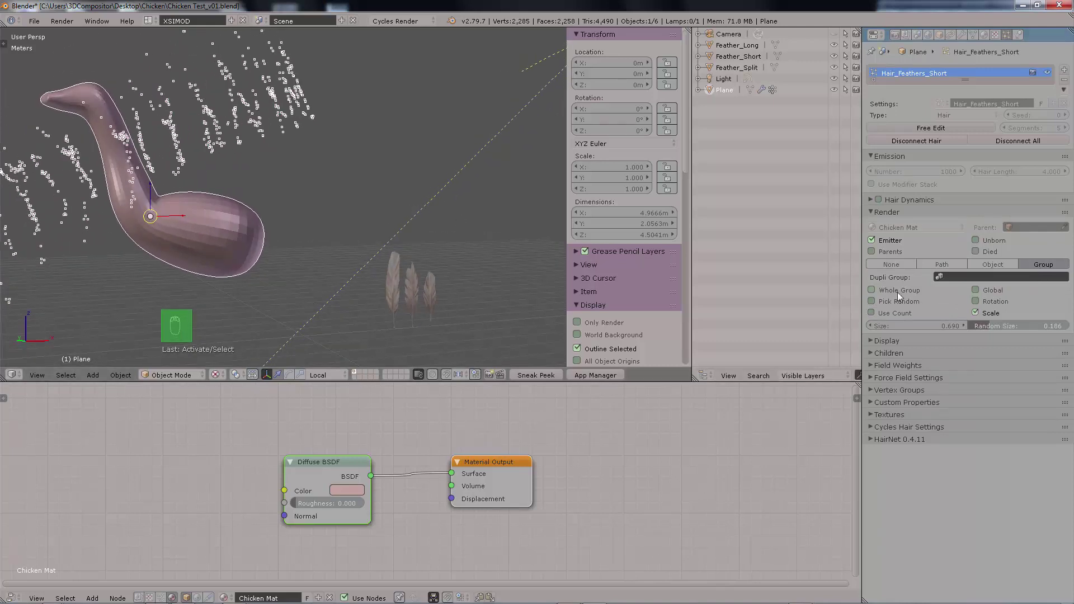
click(944, 277)
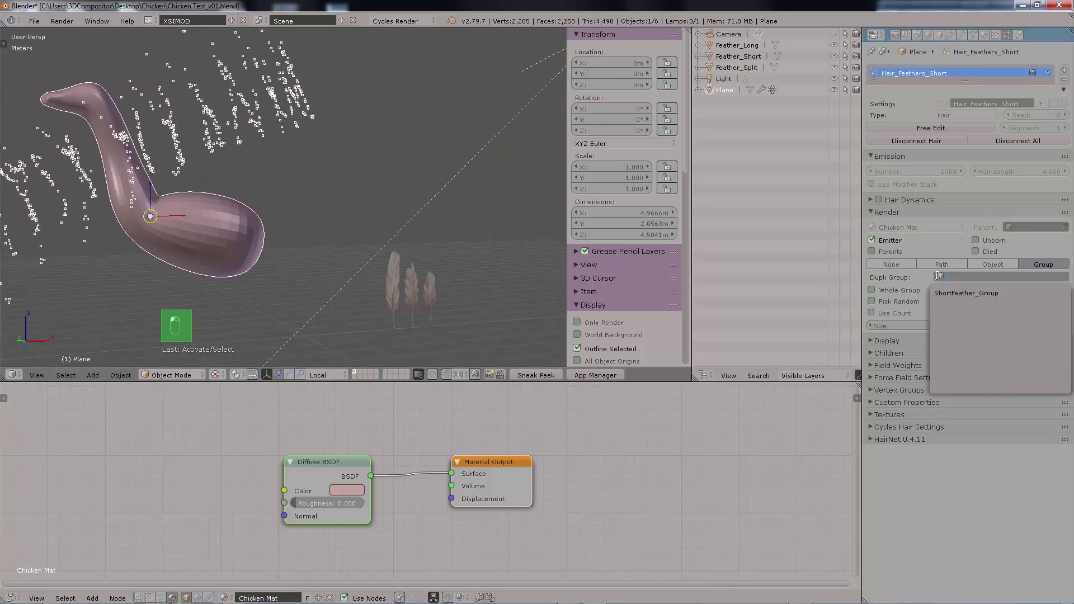
click(966, 293)
right_drag(345, 185, 386, 188)
scroll(412, 198, up, 3)
scroll(412, 198, up, 2)
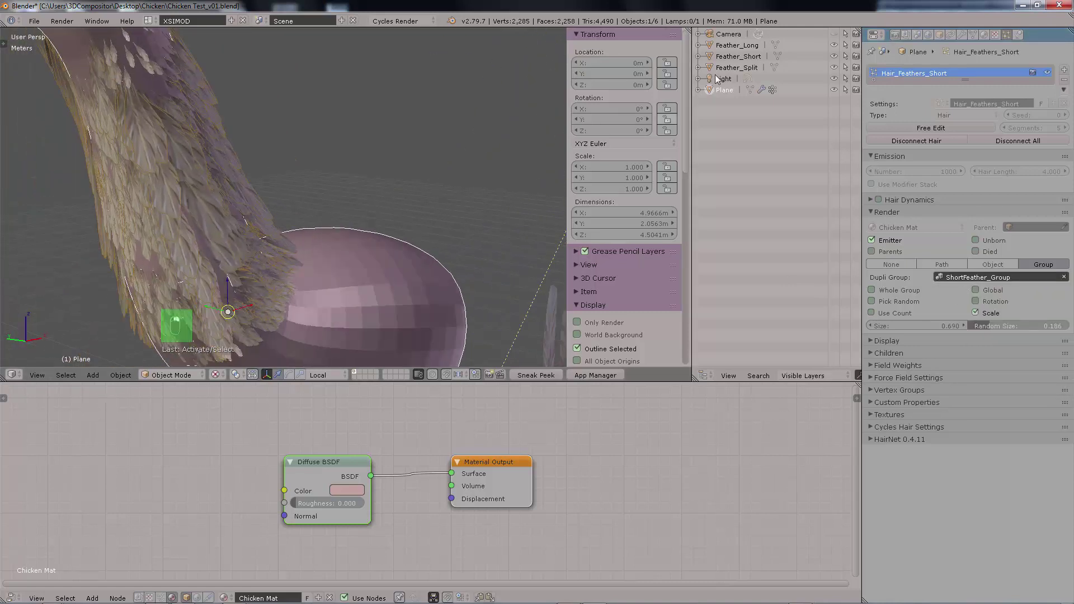
Step: Rename the chicken's Plane object to ChickenBody
scroll(511, 166, down, 3)
double_click(723, 92)
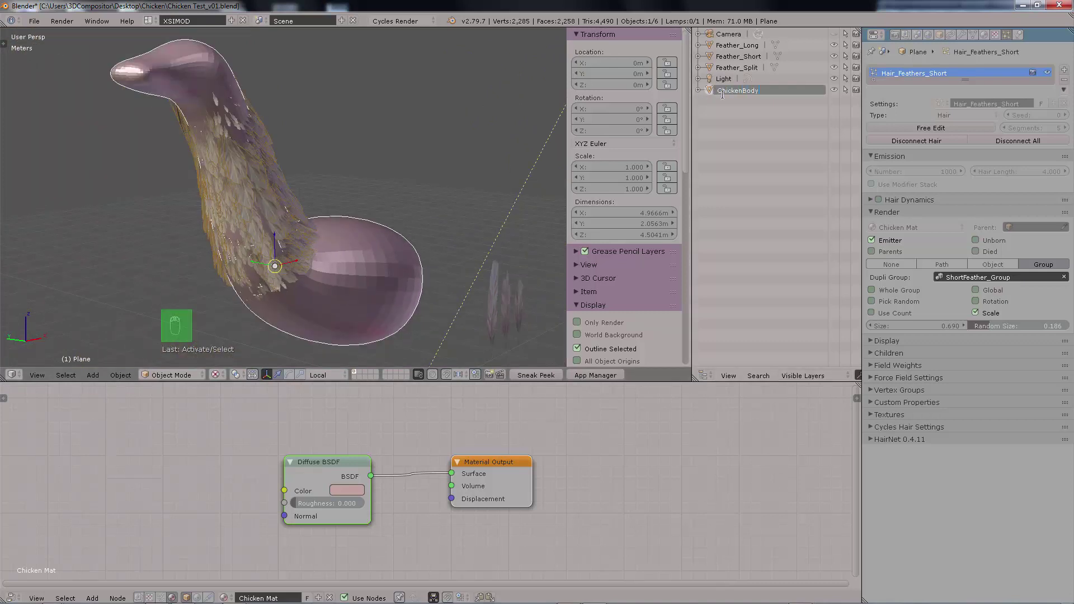
key(Return)
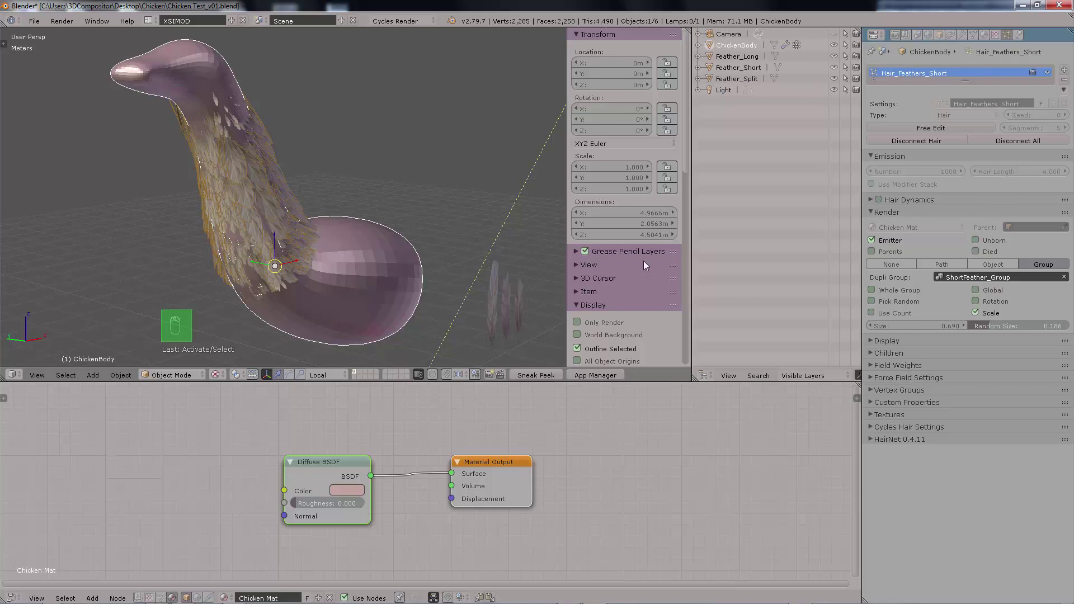
Step: Show groups in the outliner, split off a second outliner listing all scenes, and hide the 3D view's properties sidebar
click(823, 374)
click(818, 290)
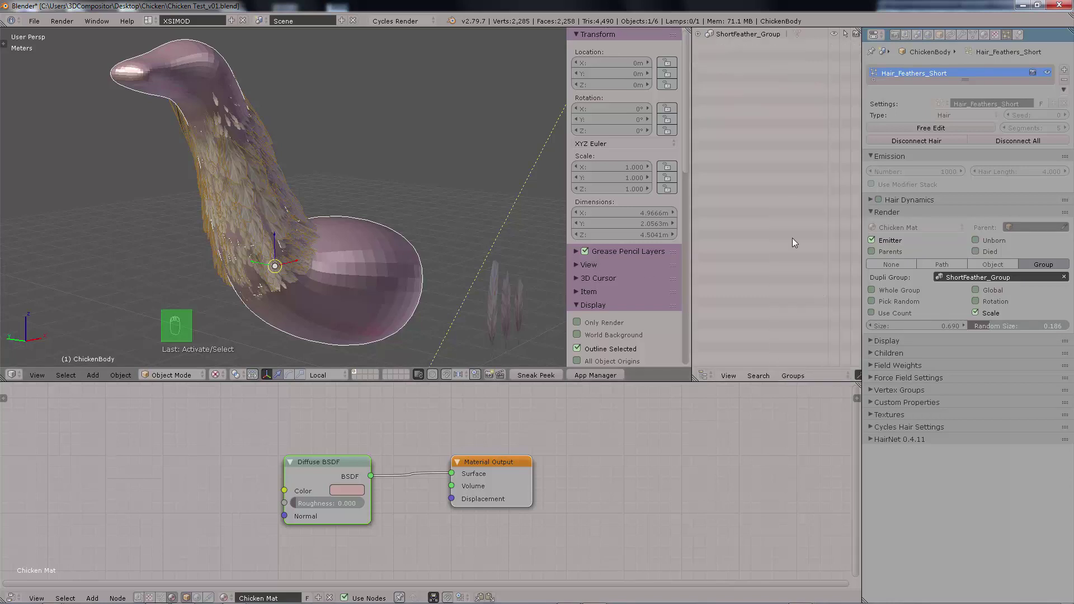
drag(688, 29, 558, 64)
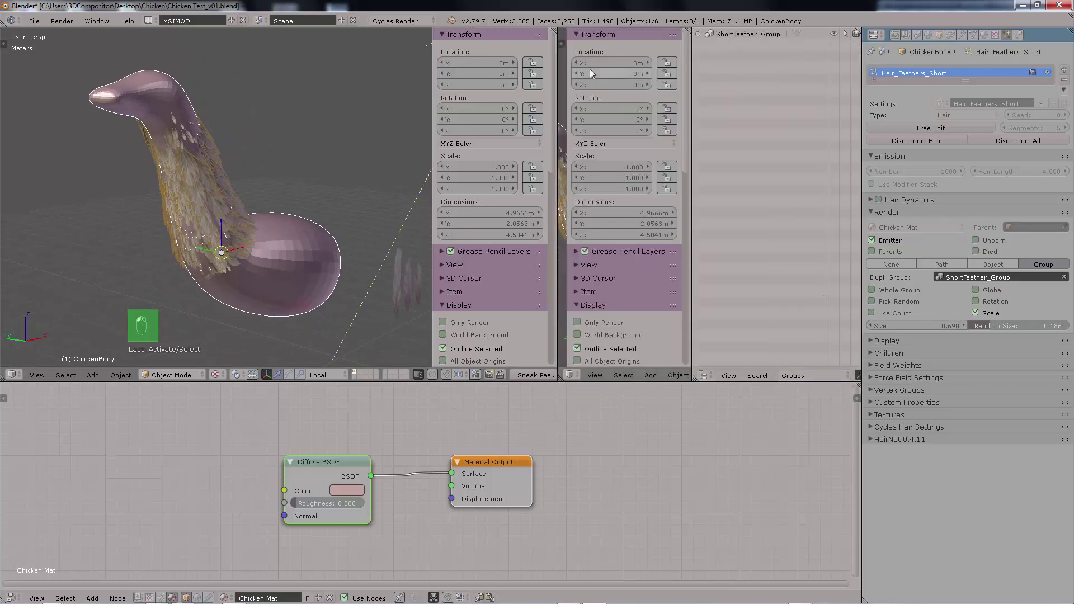
key(shift+F5)
key(shift+F9)
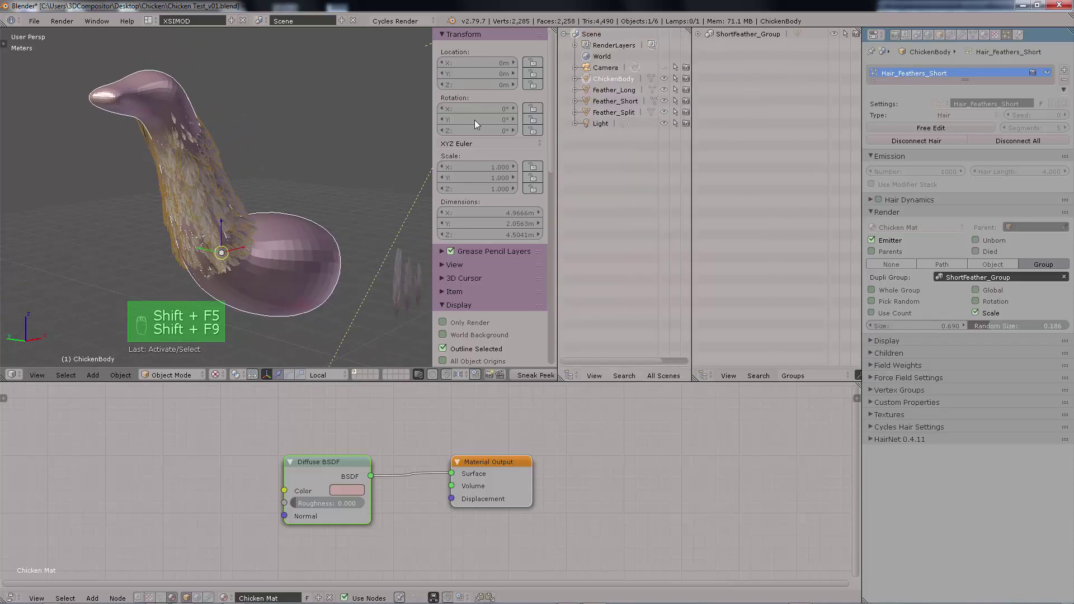
key(n)
mouse_move(469, 177)
middle_down()
mouse_move(466, 200)
mouse_move(471, 190)
middle_up()
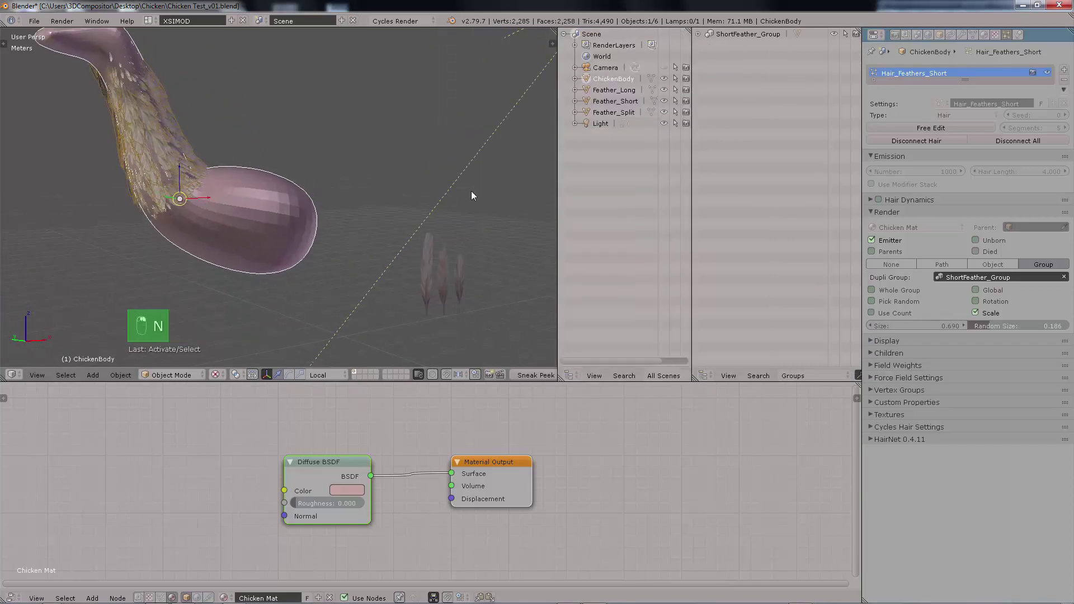
Step: Add the Feather_Split object to ShortFeather_Group in the groups outliner
click(462, 274)
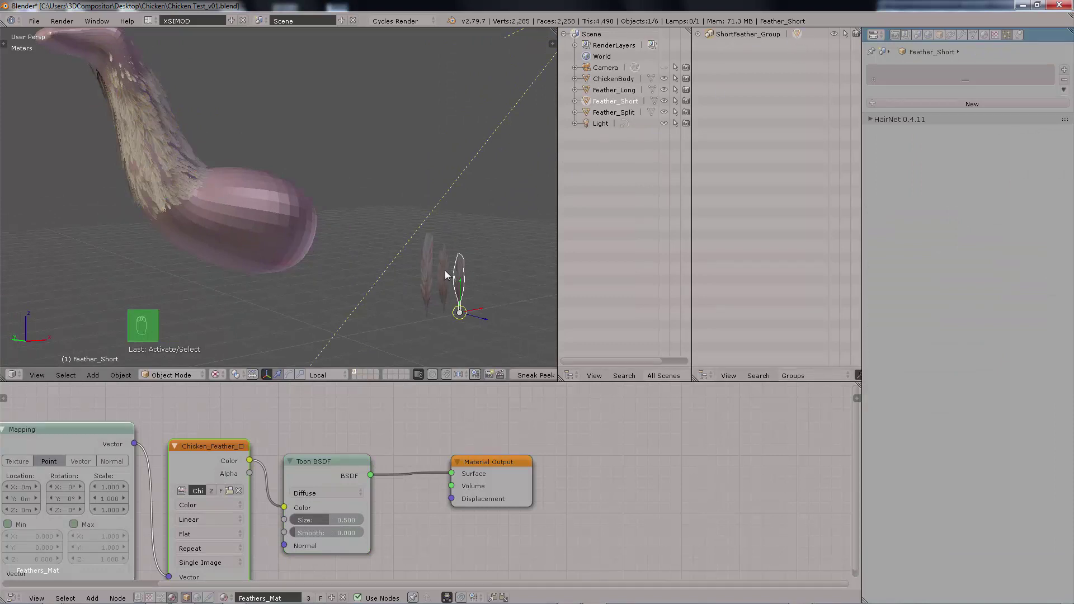
click(444, 253)
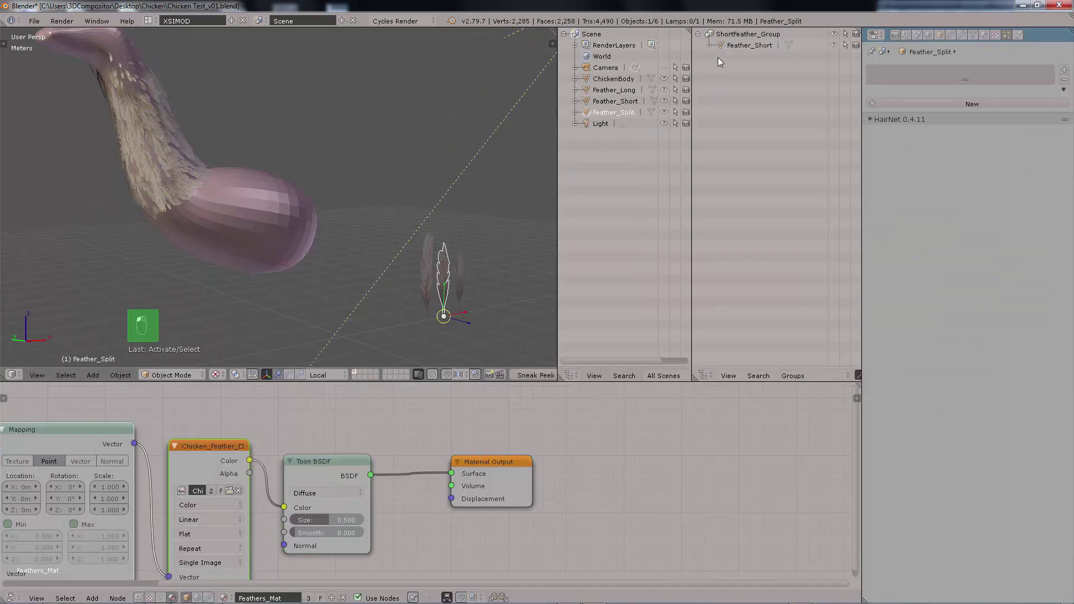
double_click(615, 112)
drag(717, 61, 709, 35)
Step: Enter Edit Mode on ChickenBody, select part of the neck mesh to centre the view on it, and clear the selection
middle_drag(405, 137, 375, 225)
right_click(286, 285)
key(Tab)
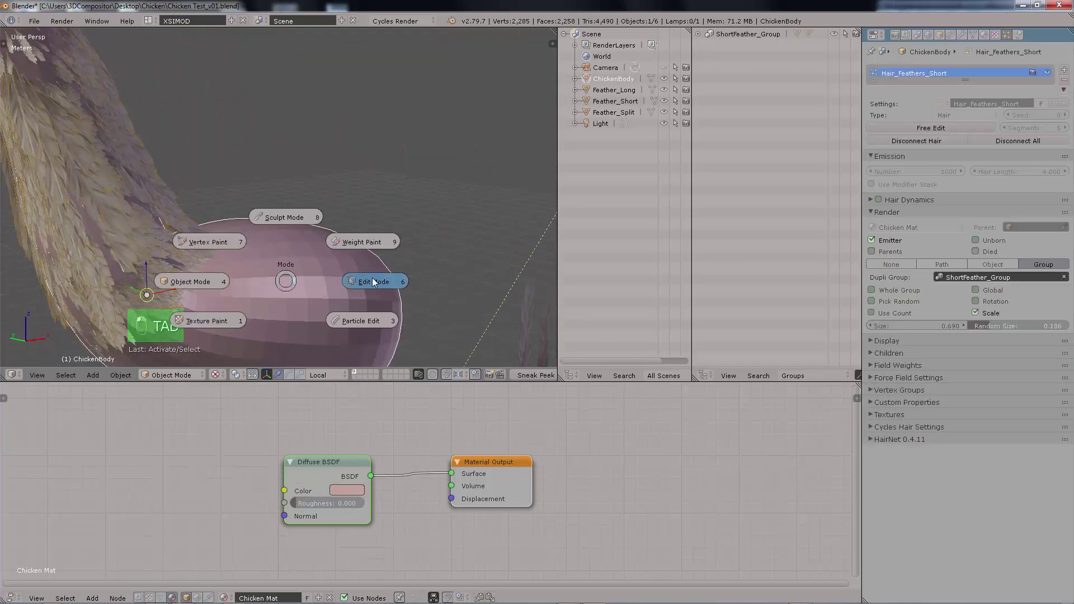
key(a)
key(a)
key(c)
ctrl+right_drag(154, 128, 162, 130)
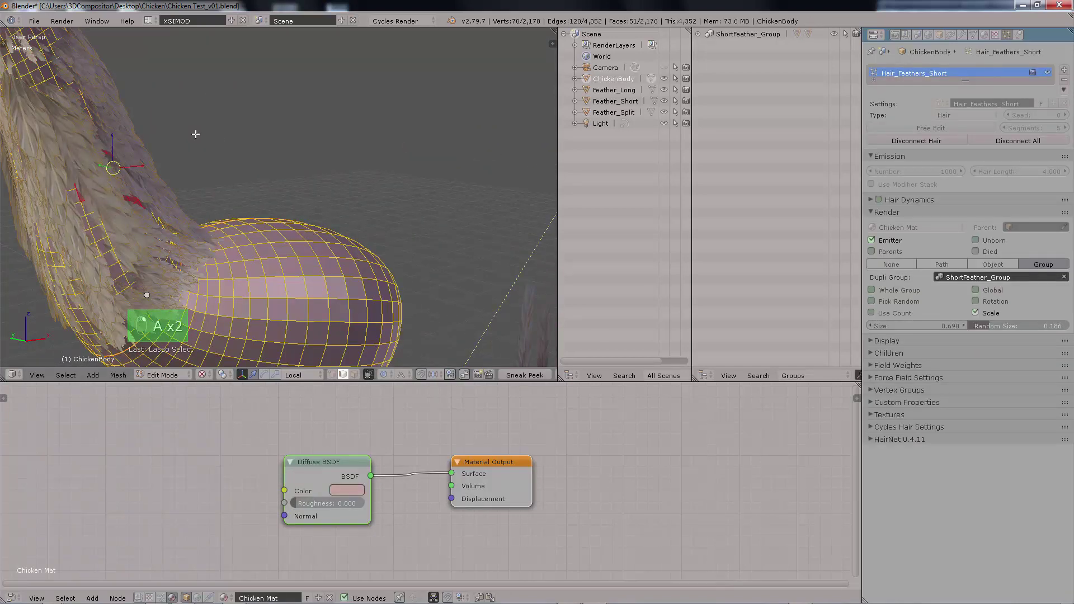
key(KP_Decimal)
key(a)
scroll(288, 201, down, 3)
middle_drag(288, 201, 222, 209)
scroll(259, 181, up, 3)
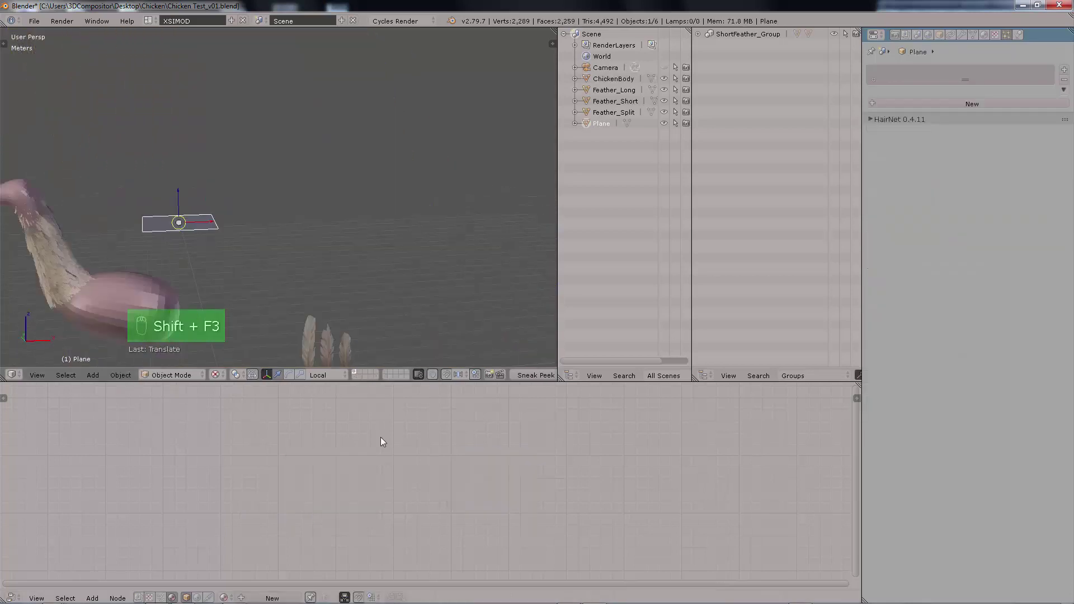
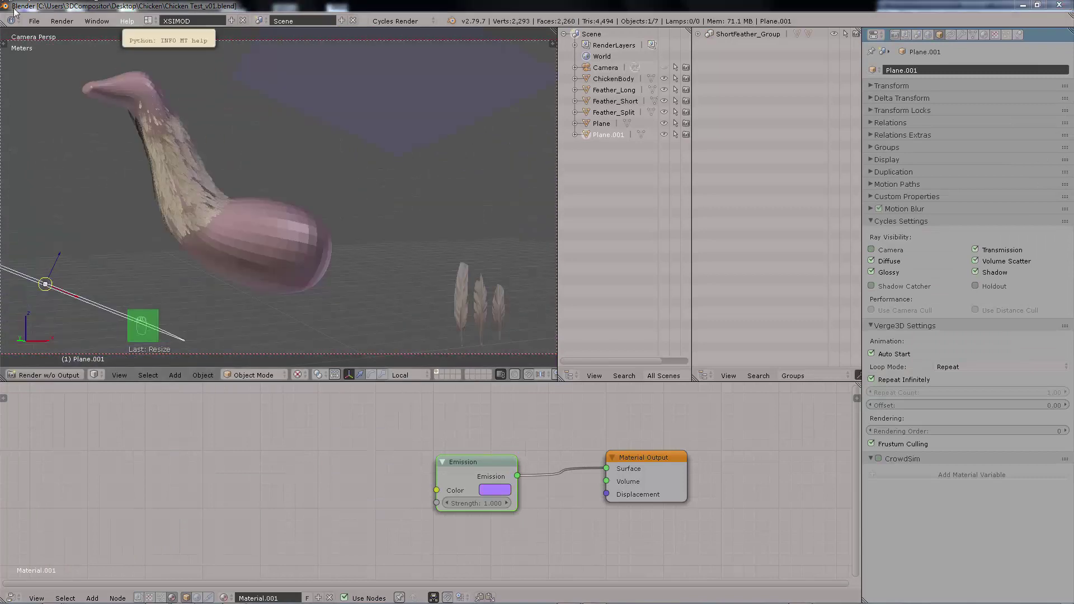
Step: Open the children settings of ChickenBody's Hair_Feathers_Short particle system and enable Simple children
middle_drag(268, 153, 376, 156)
scroll(250, 150, up, 4)
click(1005, 36)
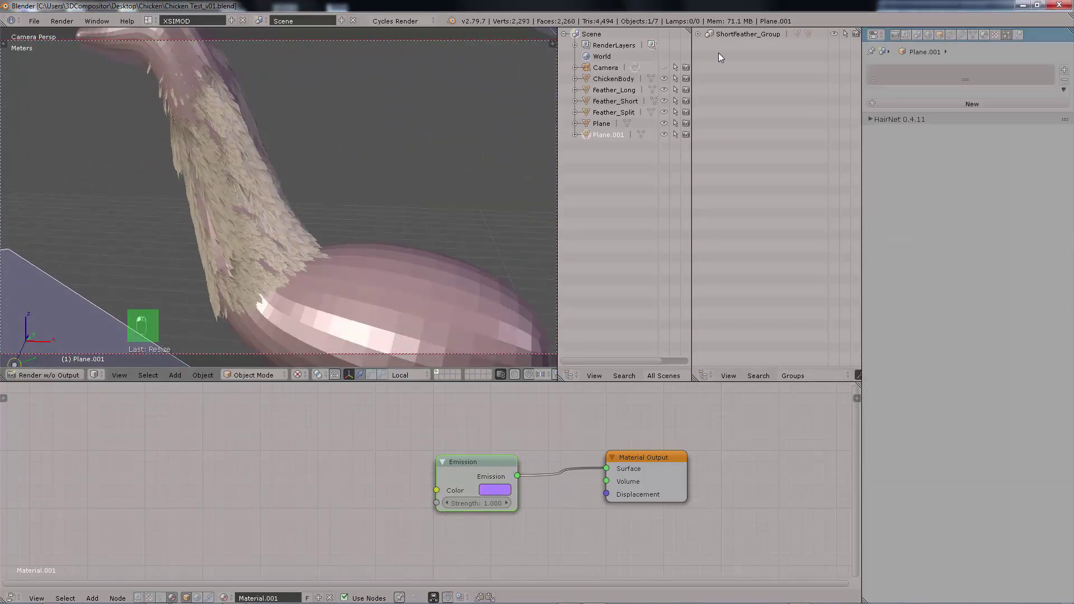
click(252, 207)
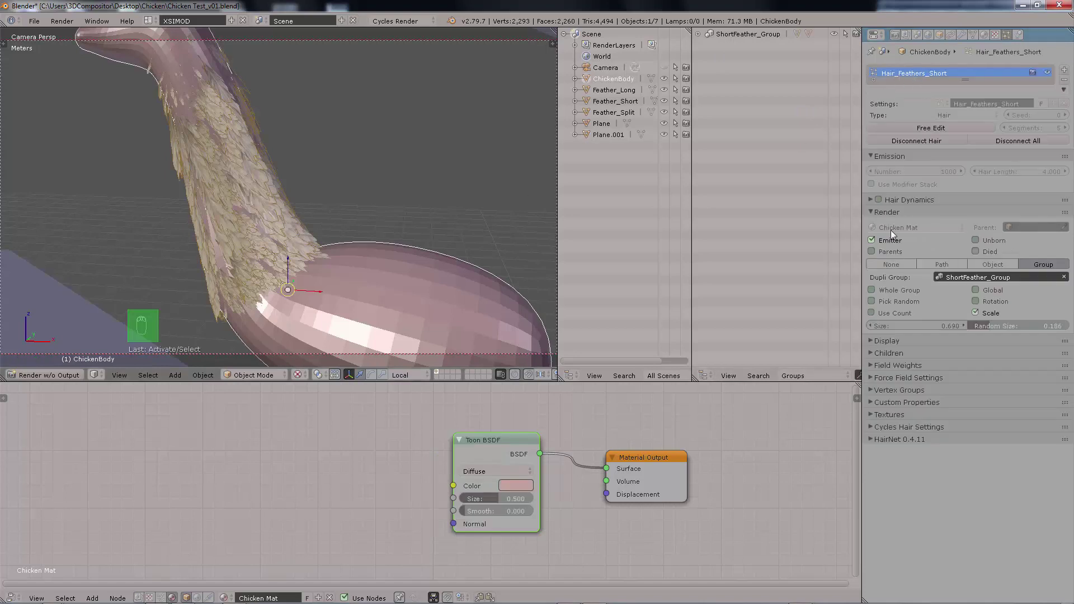
click(882, 211)
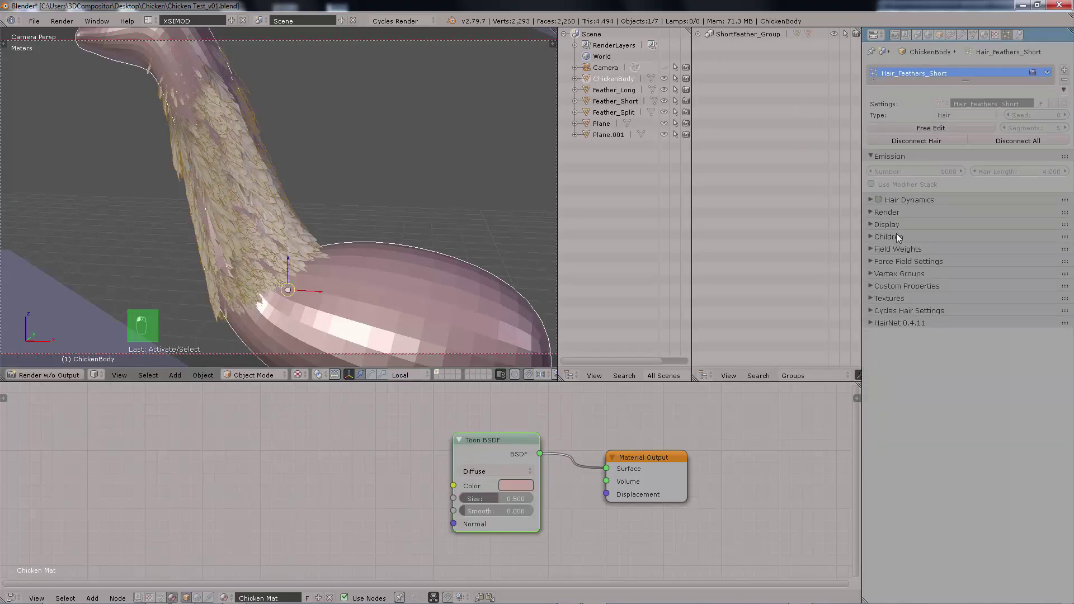
click(896, 237)
click(965, 252)
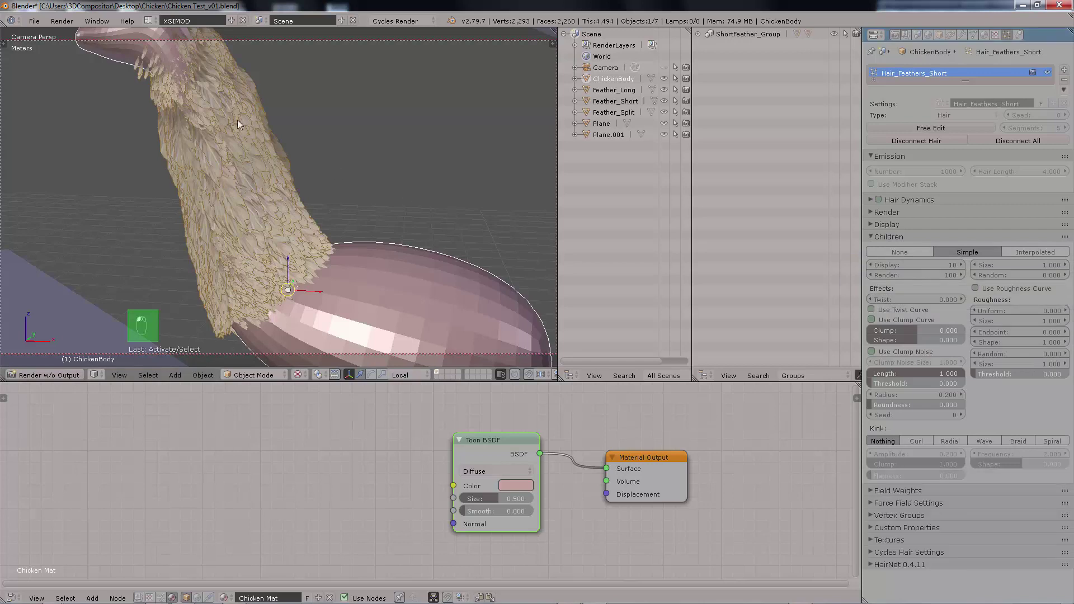
shift+middle_drag(379, 156, 386, 164)
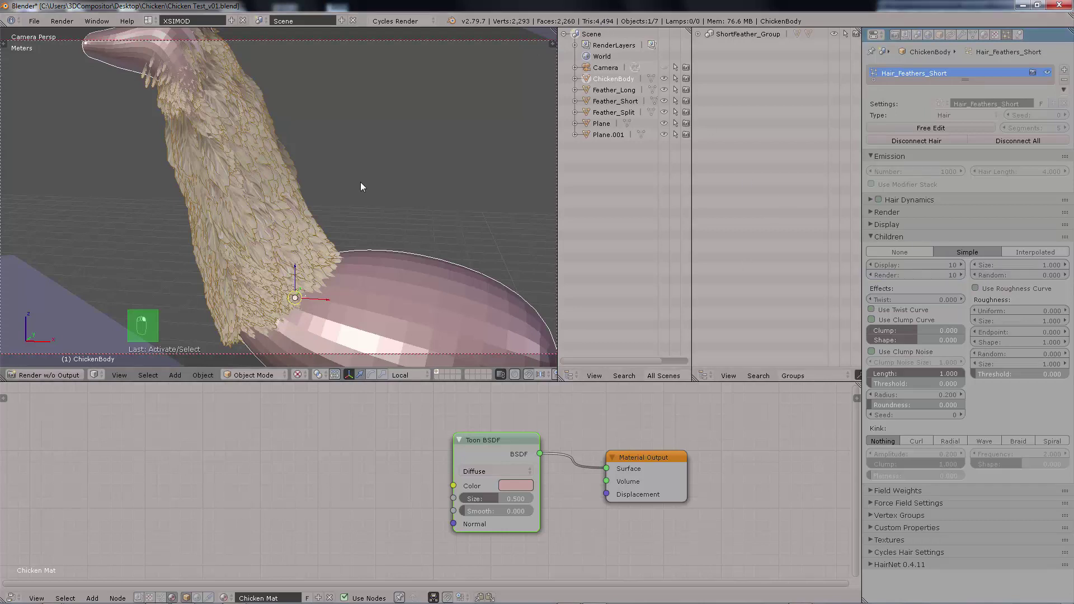
Step: Preview the feathers in rendered shading and set the children's display and render counts to 2 and their size to 0.500
mouse_move(361, 182)
middle_down()
mouse_move(472, 167)
mouse_move(386, 192)
middle_up()
key(shift+z)
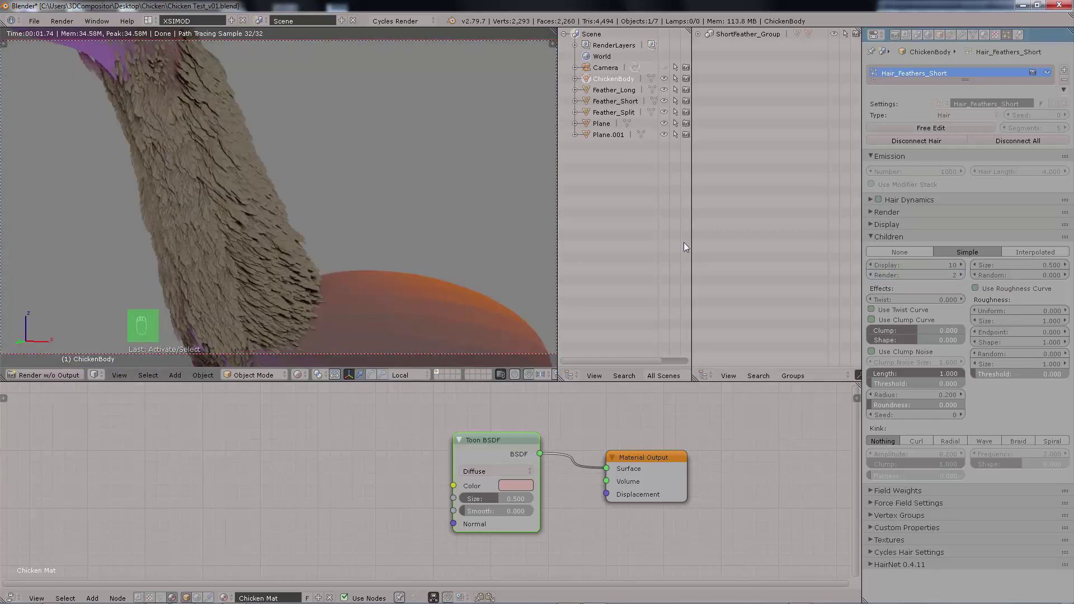
text(2)
key(Return)
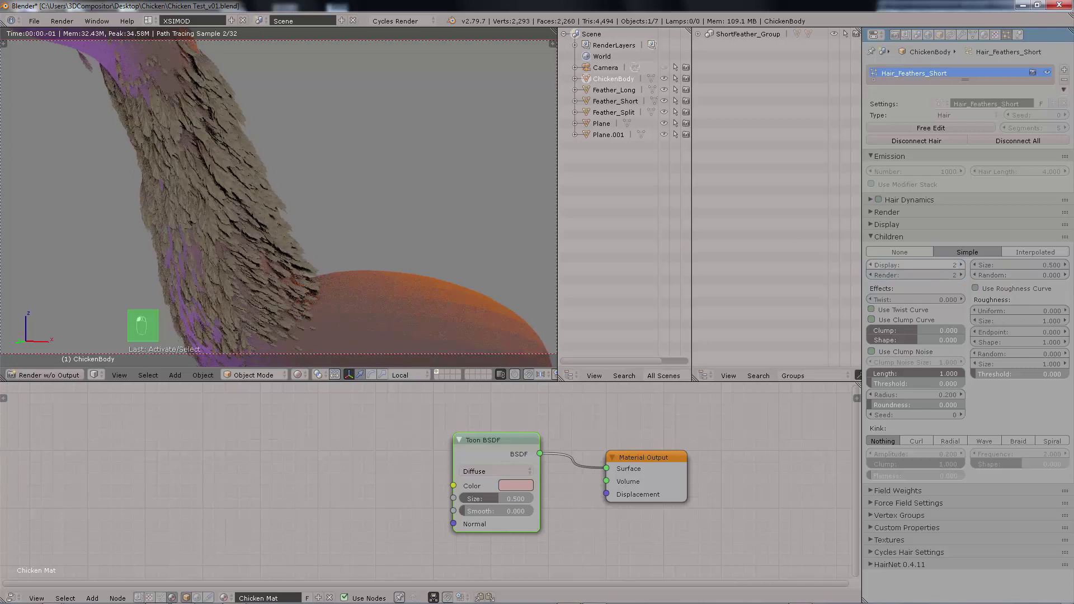
Step: Compare the feathers with children set to None and Simple, and switch the children type to Interpolated
click(911, 253)
click(963, 251)
middle_drag(255, 141, 270, 222)
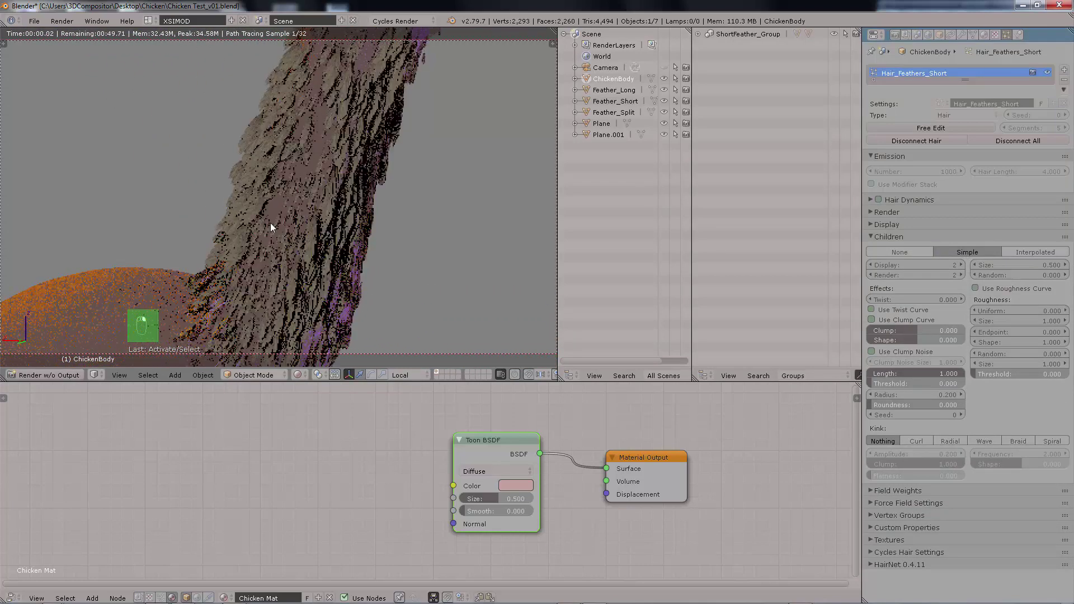
click(1038, 252)
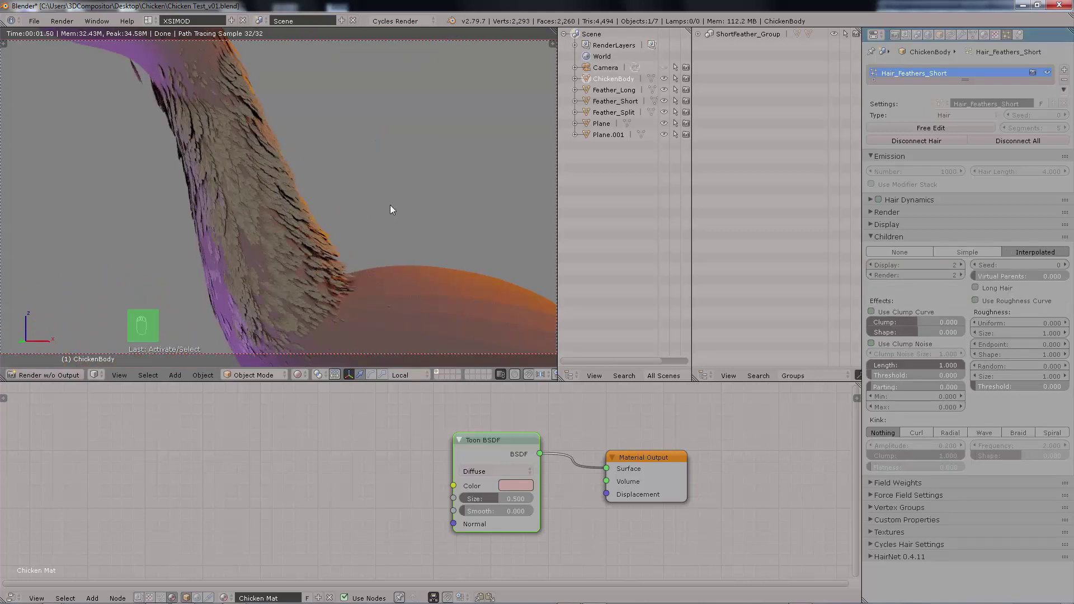
Step: Set the interpolated children's display and render counts to 4 and inspect the neck's feather coverage
mouse_move(390, 206)
middle_down()
mouse_move(260, 226)
mouse_move(351, 184)
mouse_move(323, 145)
mouse_move(338, 182)
mouse_move(294, 187)
mouse_move(333, 197)
mouse_move(343, 219)
mouse_move(338, 192)
mouse_move(367, 233)
mouse_move(374, 192)
mouse_move(381, 228)
mouse_move(376, 186)
mouse_move(364, 208)
mouse_move(427, 222)
mouse_move(380, 222)
middle_up()
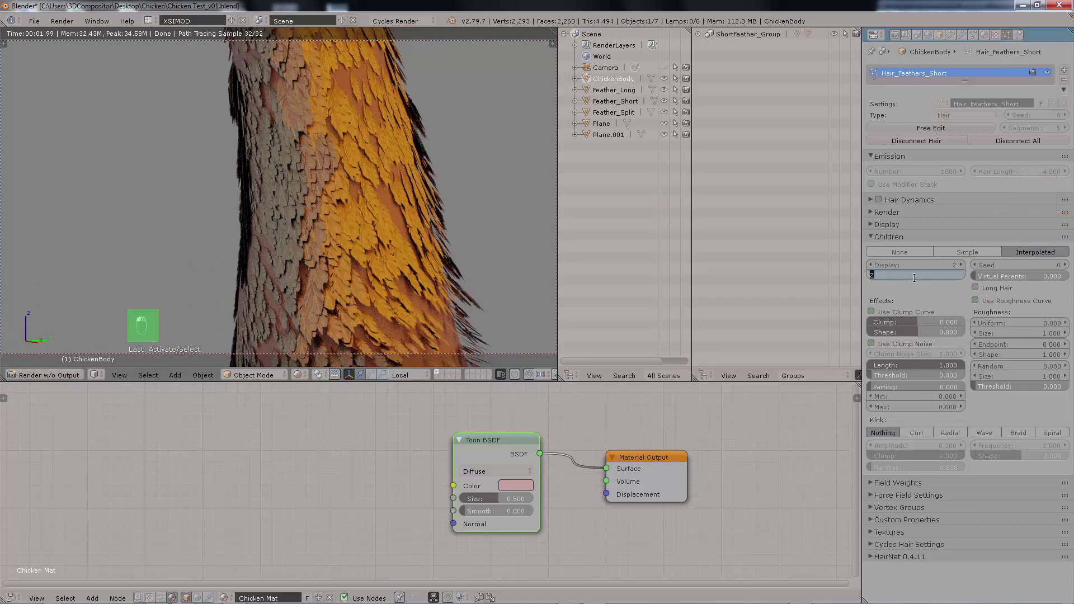
text(4)
key(Return)
text(4)
key(Return)
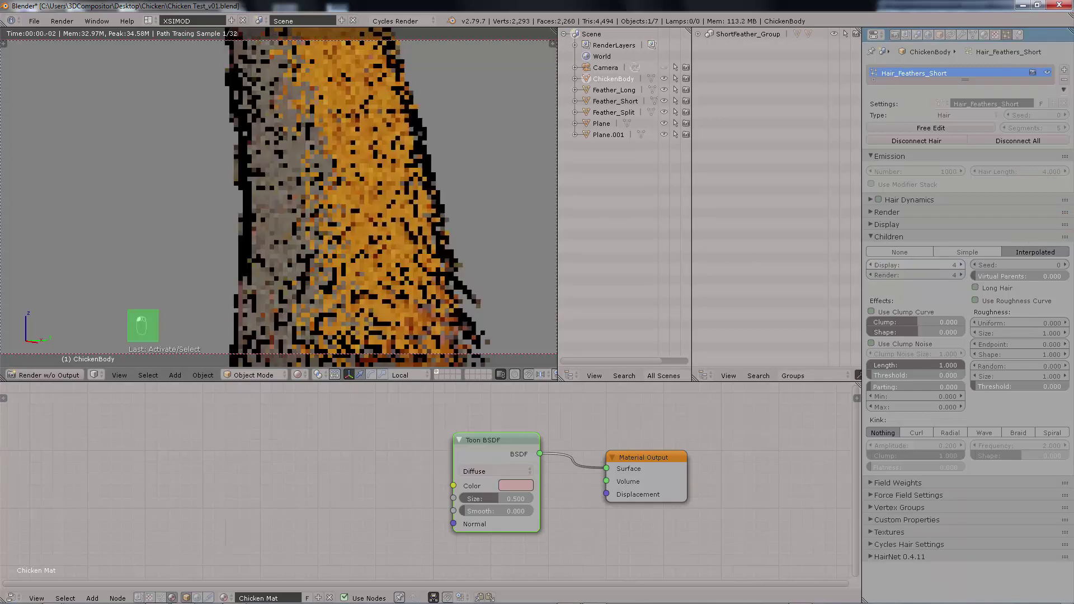
middle_drag(448, 204, 394, 236)
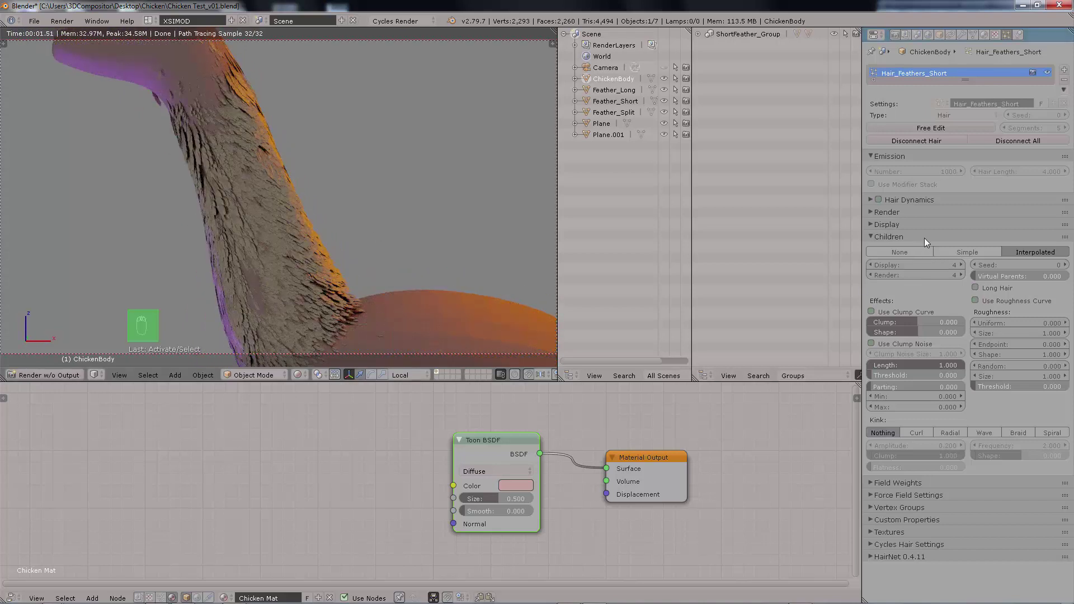
Step: Switch the viewport to solid shading, sketch grease pencil strokes beside the neck to illustrate clumping, and remove the annotation layer
ctrl+click(973, 236)
key(d)
drag(232, 94, 249, 132)
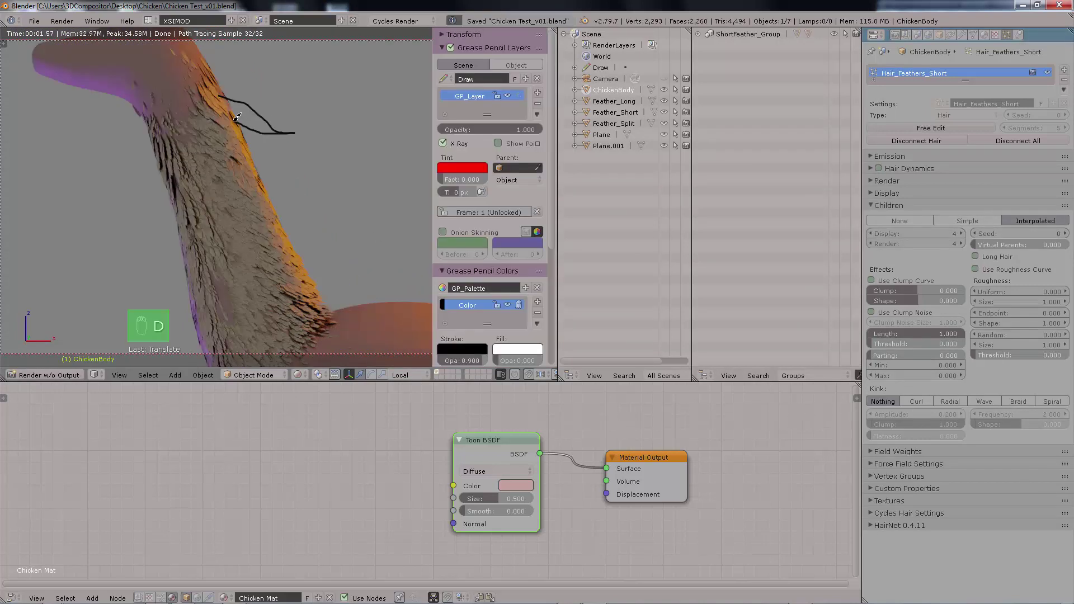
key(shift+z)
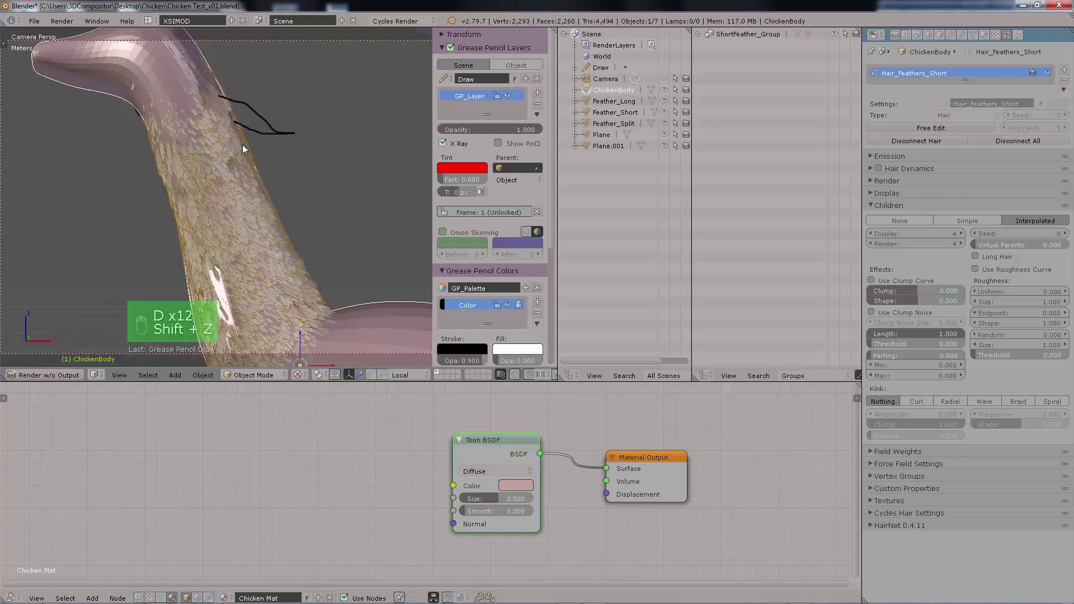
key(d)
drag(240, 148, 291, 154)
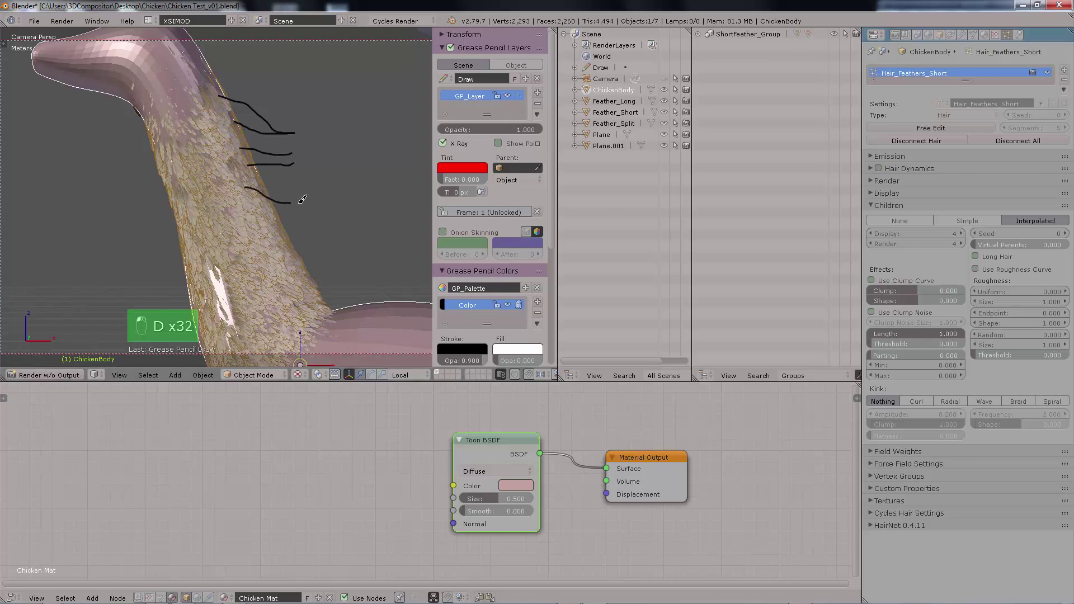
key(d)
drag(249, 208, 300, 203)
click(537, 103)
Step: Try a clump value of 0.772 on the interpolated children and inspect the neck feathers
mouse_move(917, 291)
mouse_down()
mouse_move(979, 286)
mouse_move(928, 292)
mouse_up()
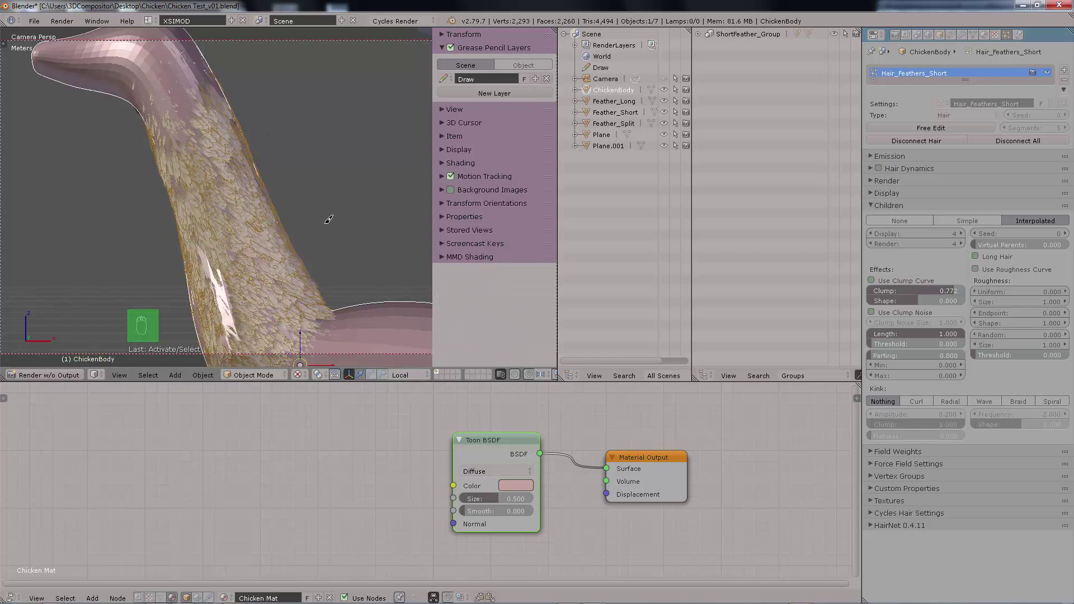
right_drag(329, 219, 278, 210)
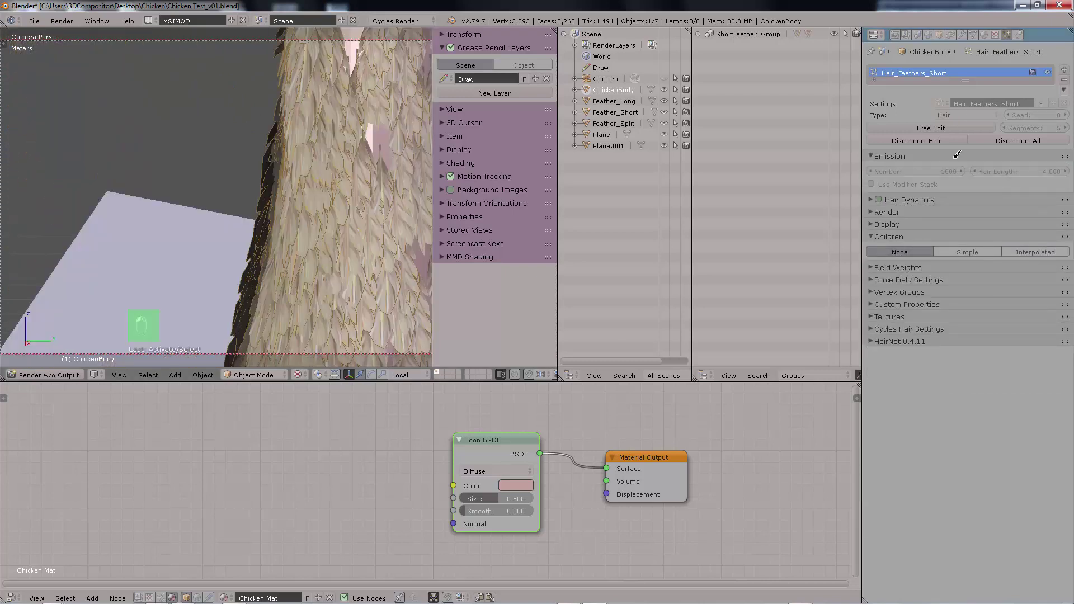
Step: Render the Hair_Feathers_Short particles as Path strands and set their children type to Simple
click(946, 180)
click(942, 233)
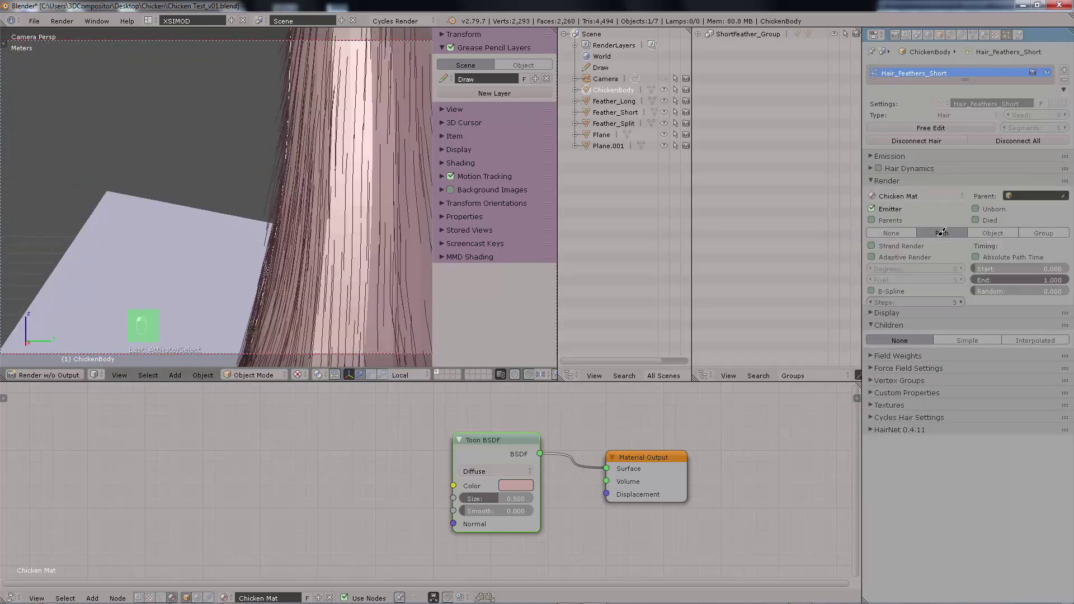
mouse_move(289, 198)
right_down()
mouse_move(375, 191)
mouse_move(356, 210)
mouse_move(287, 211)
right_up()
click(965, 343)
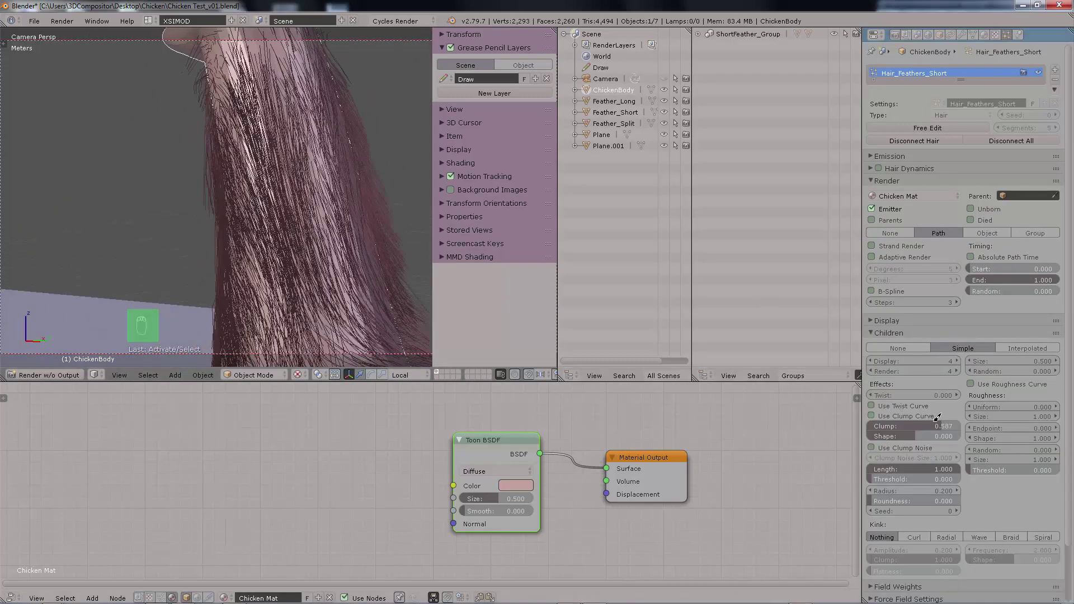
Step: Adjust the children's clump, enable the clump curve, and pull the curve's end point down to Y 0.00000
drag(941, 426, 916, 431)
click(879, 415)
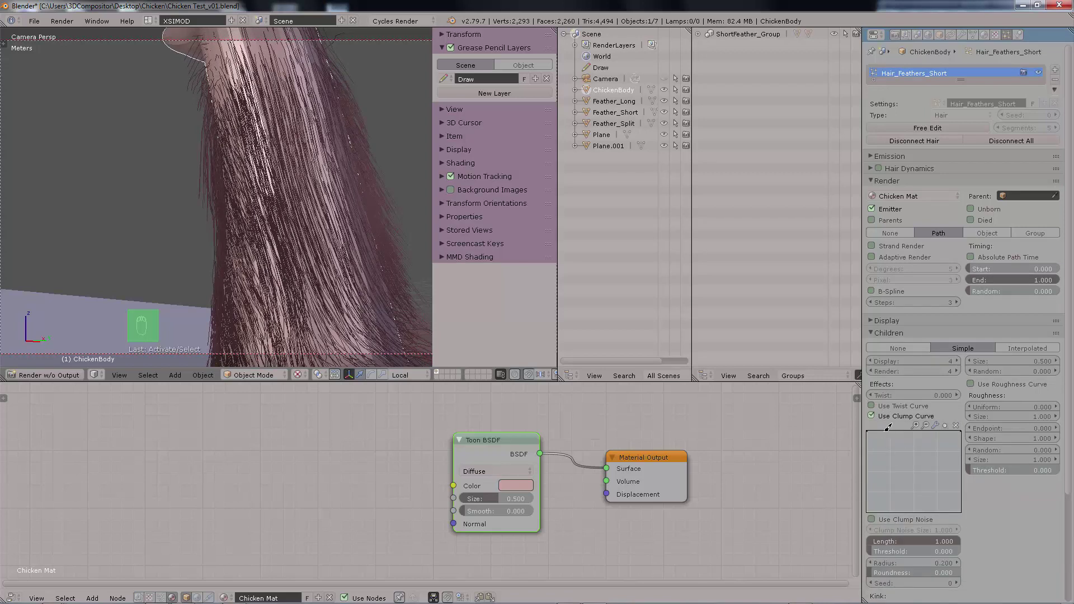
drag(963, 427, 965, 460)
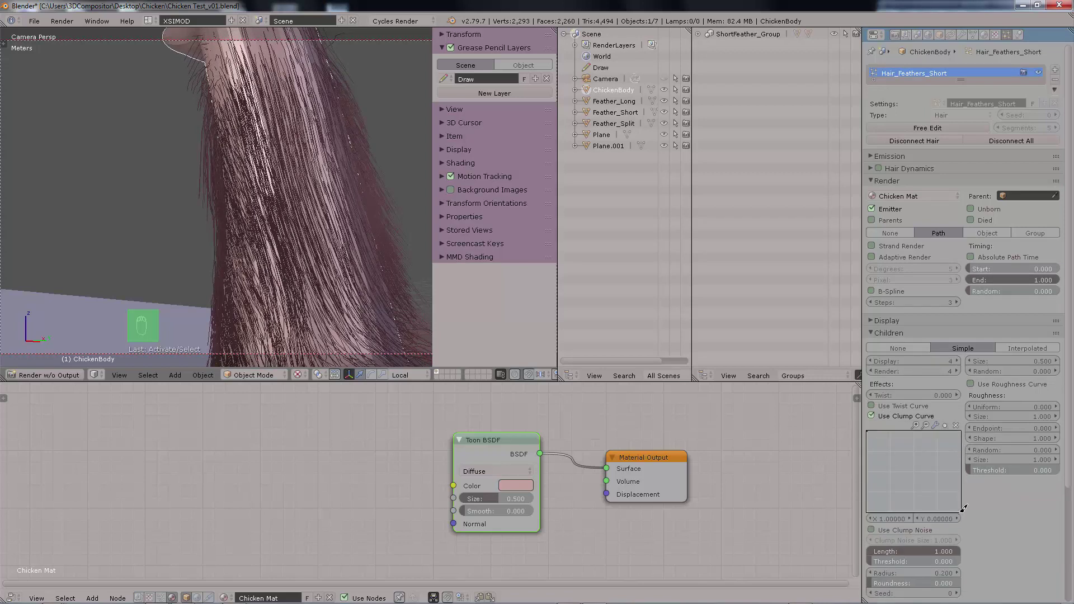
middle_drag(363, 146, 181, 220)
scroll(352, 185, up, 2)
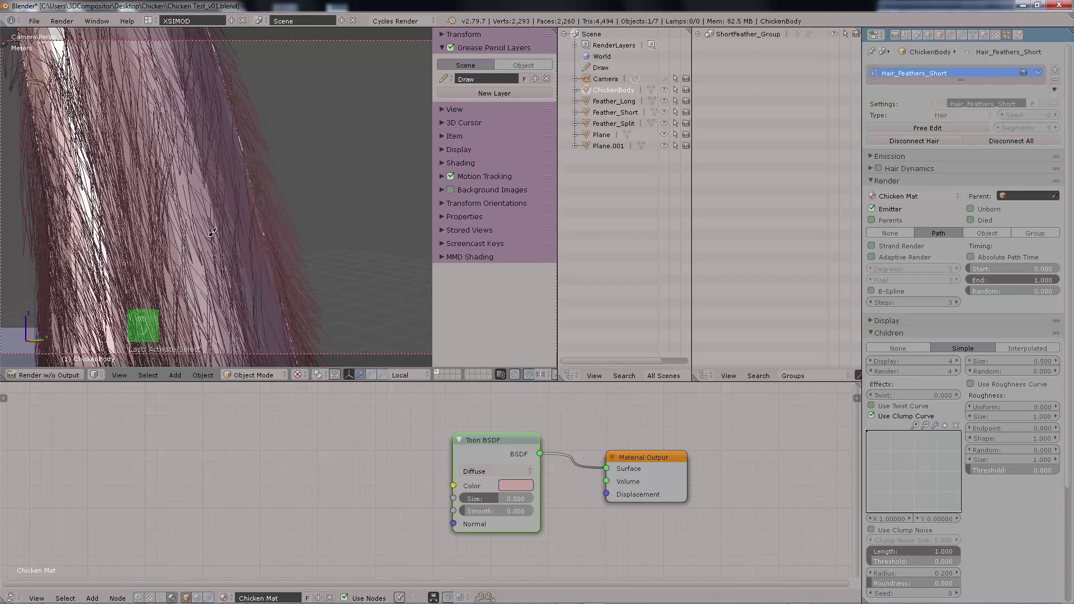
Step: Sketch grease pencil strokes over the neck hairs to illustrate clumping, and remove the annotation layer
mouse_move(158, 187)
mouse_down()
mouse_move(193, 257)
mouse_move(189, 178)
mouse_up()
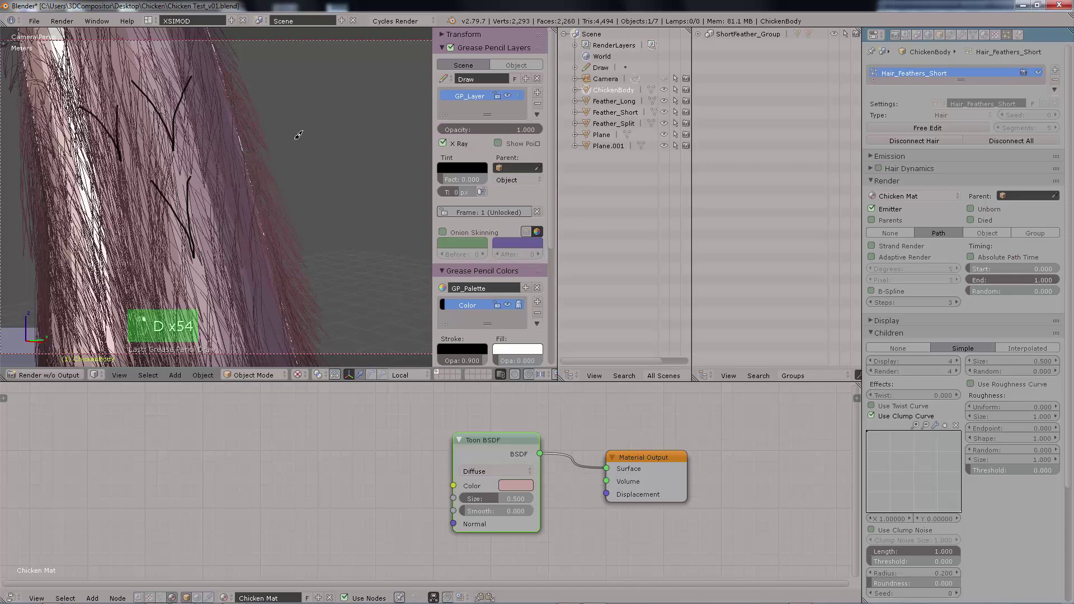
mouse_move(299, 134)
middle_down()
mouse_move(295, 149)
mouse_move(344, 140)
middle_up()
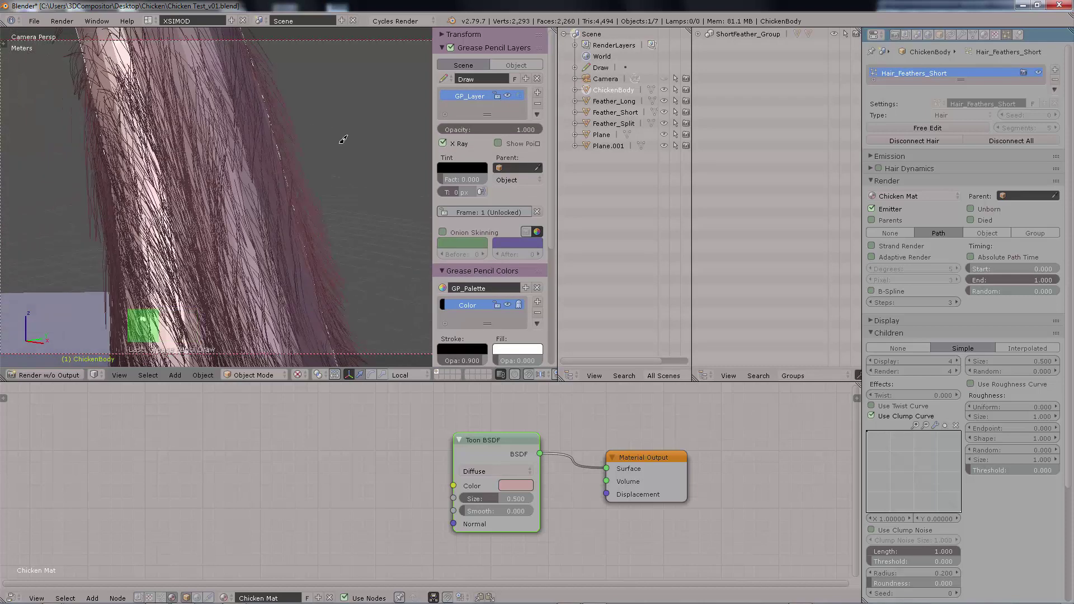
click(538, 100)
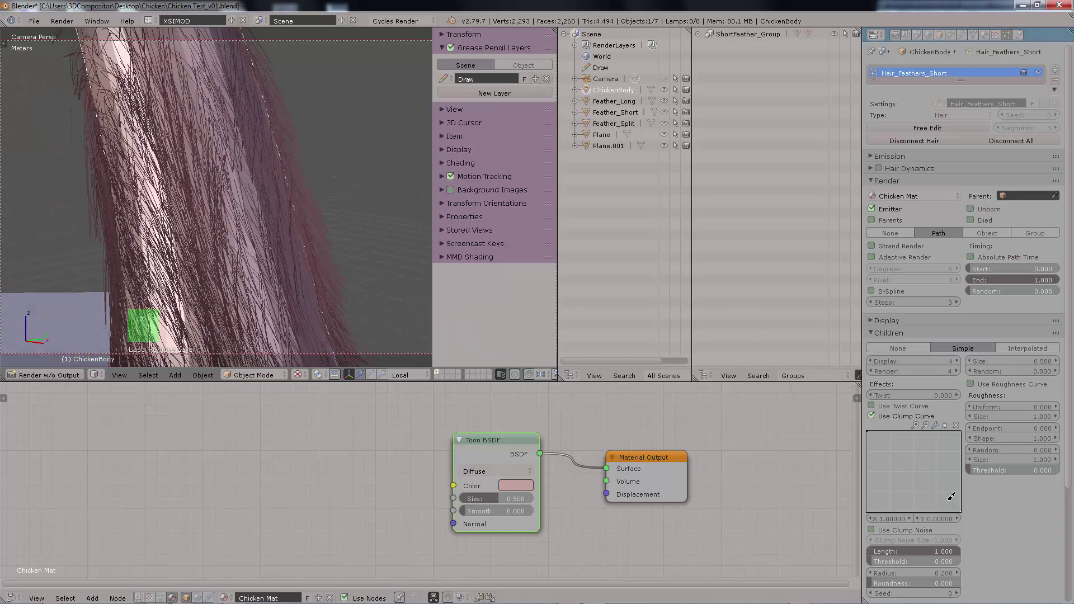
Step: Raise the clump curve's end point to Y 0.41250 and inspect the whole neck
drag(966, 471, 972, 477)
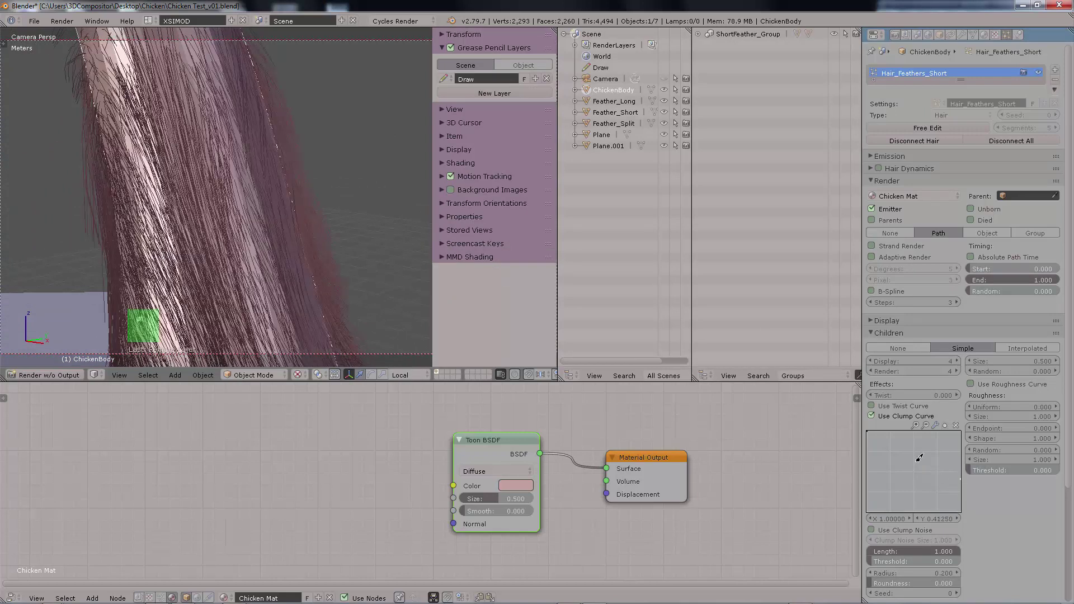
scroll(339, 209, down, 5)
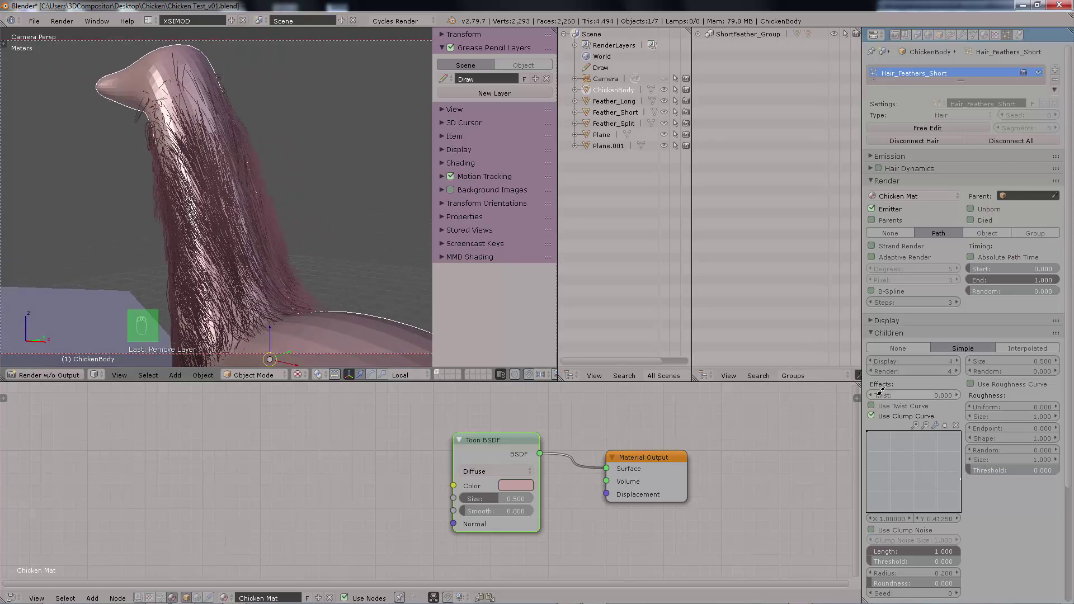
Step: Try clump noise on the children, reduce its size to 0.010, and disable clump noise again
scroll(1008, 416, down, 6)
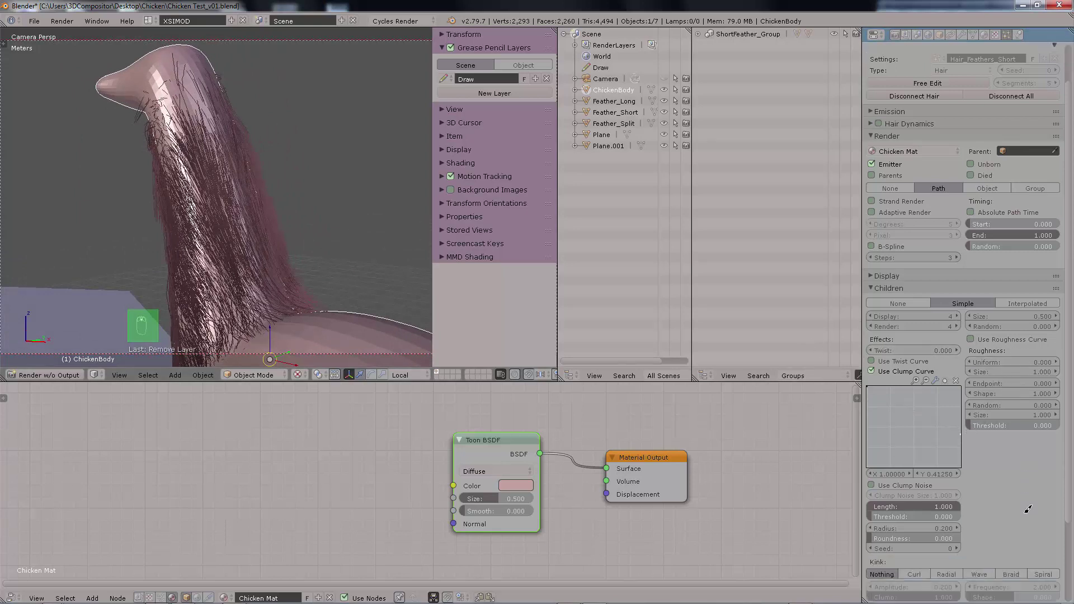
click(872, 396)
scroll(322, 184, up, 5)
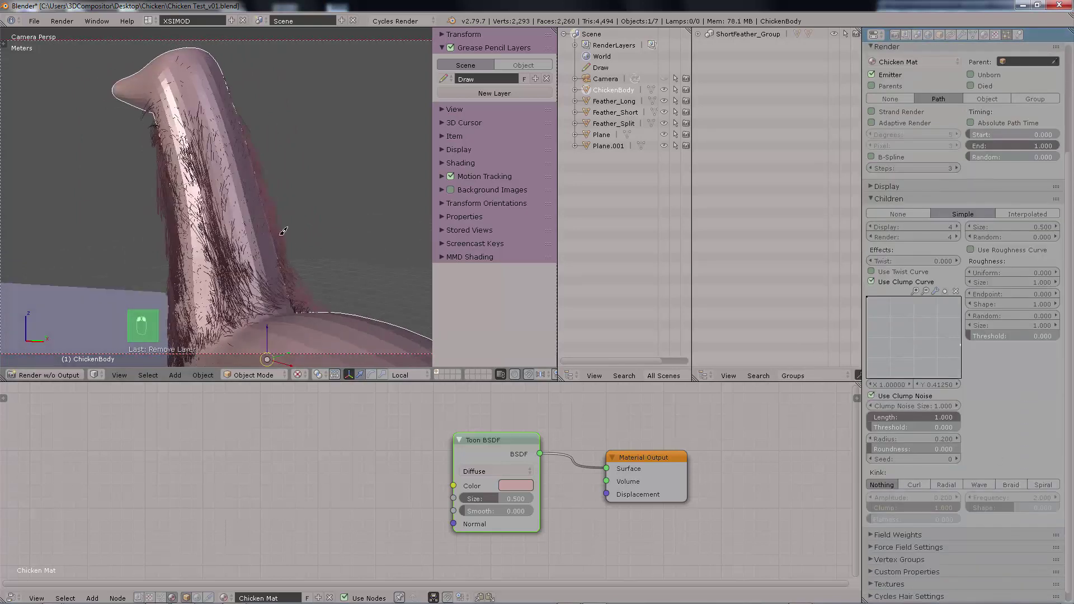
middle_drag(322, 184, 309, 180)
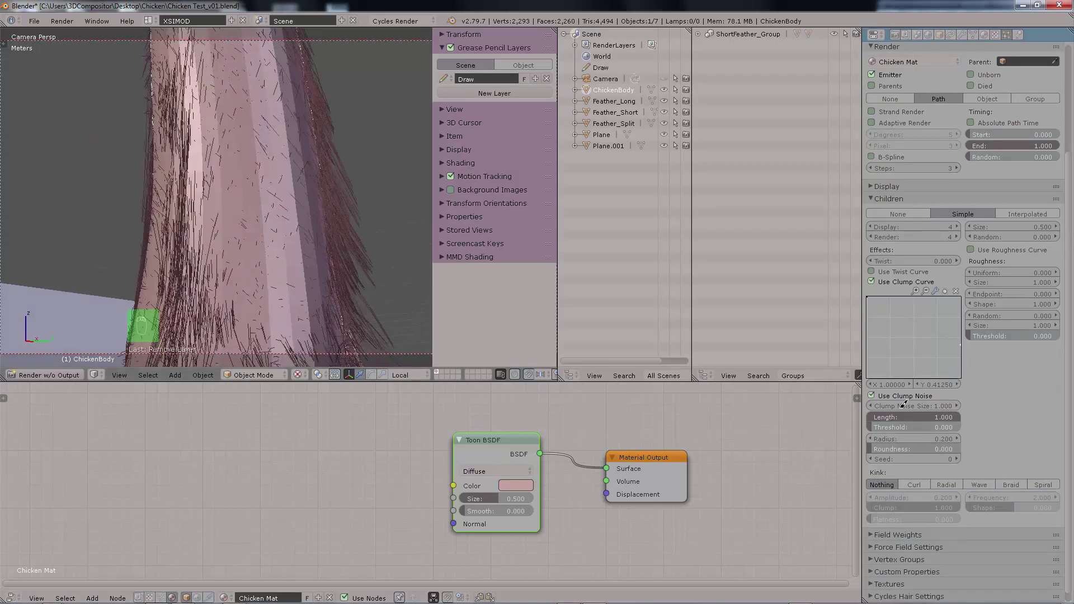
drag(940, 405, 907, 406)
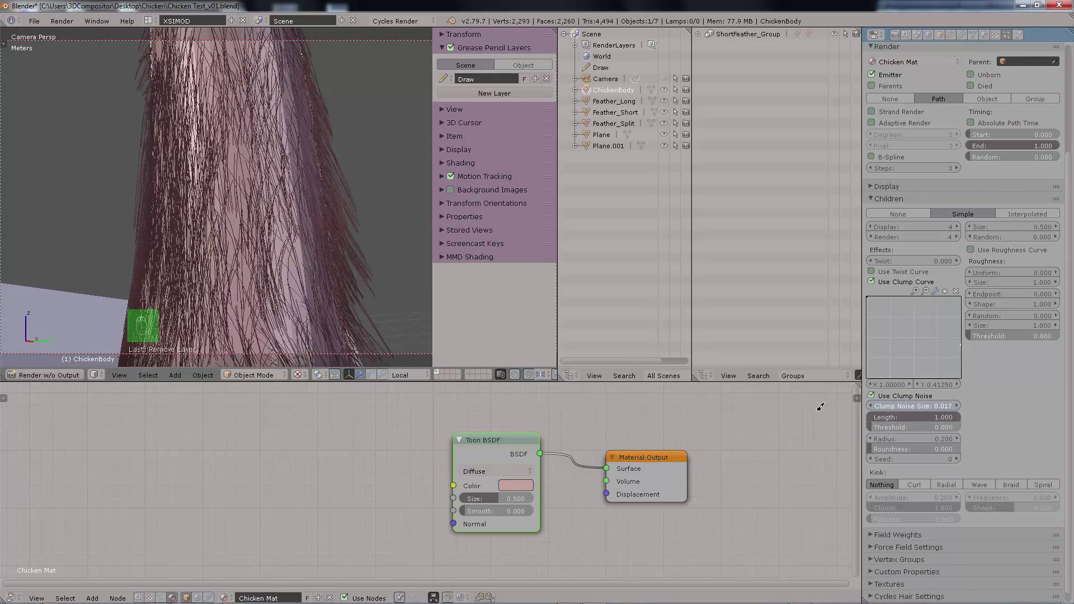
drag(821, 407, 783, 408)
click(908, 395)
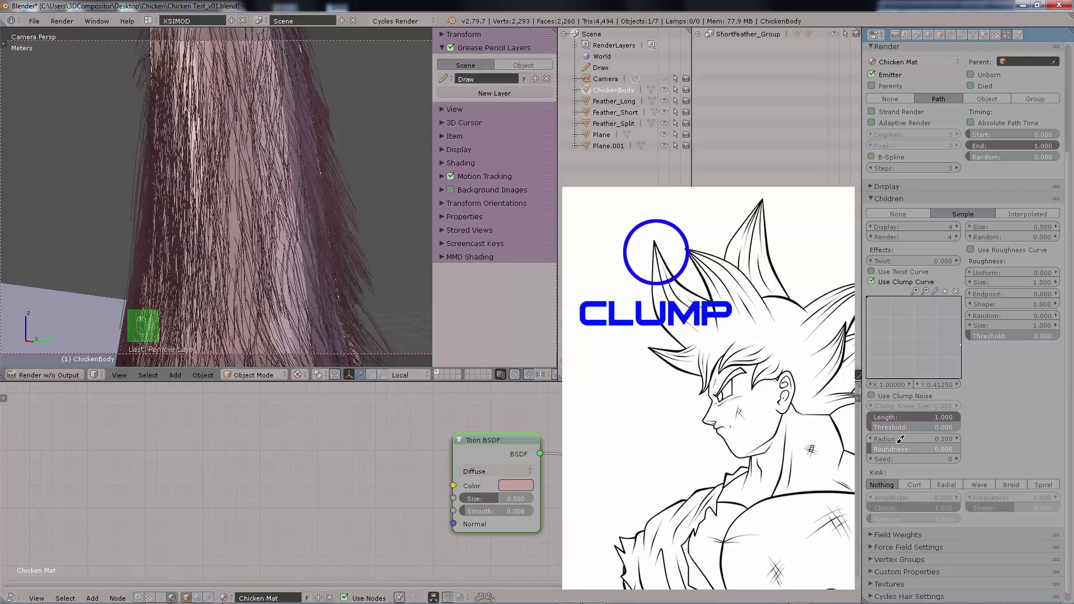
Step: Try the Curl kink on the children and inspect the hair strands along the neck up close
click(919, 483)
mouse_move(236, 135)
middle_down()
mouse_move(166, 143)
mouse_move(228, 169)
mouse_move(317, 154)
mouse_move(327, 170)
mouse_move(350, 170)
mouse_move(352, 185)
mouse_move(287, 236)
middle_up()
scroll(317, 155, up, 3)
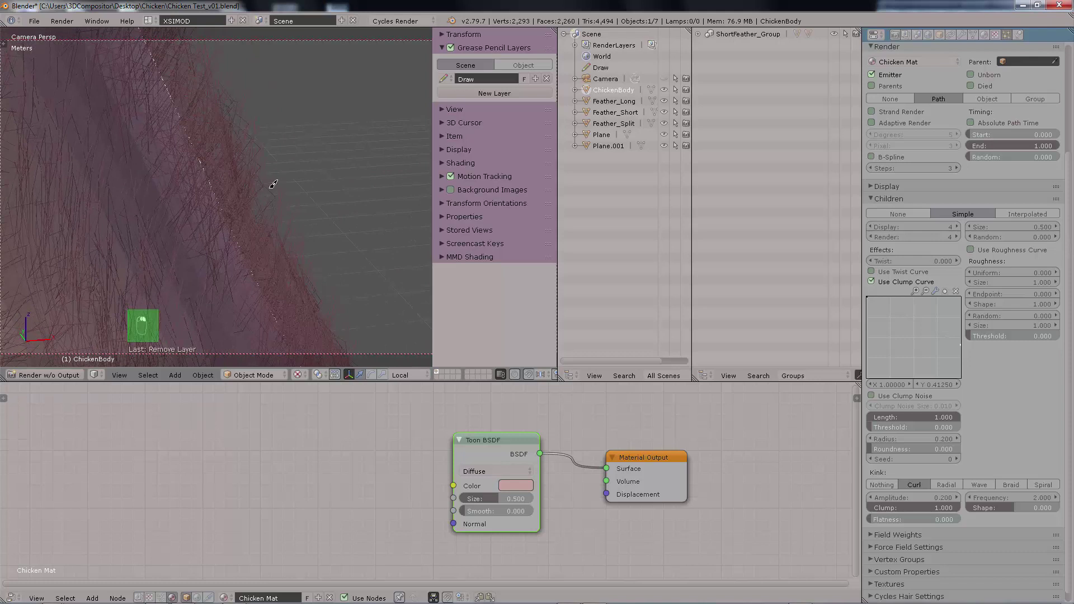
middle_drag(273, 184, 281, 215)
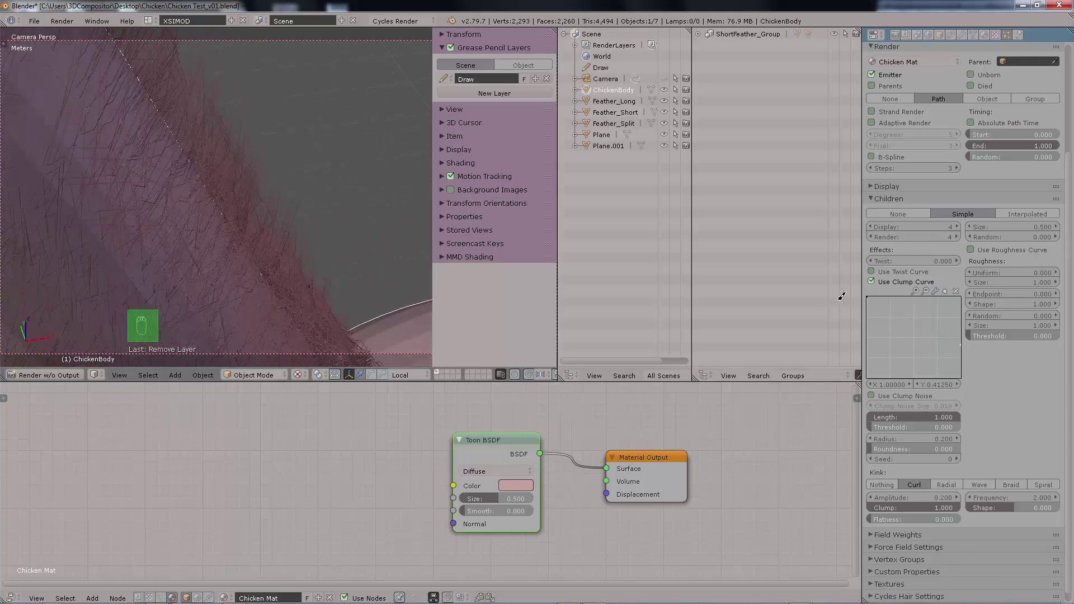
Step: Open the particle system's display settings, raise the display steps to 4, and inspect the smoother strands
click(891, 199)
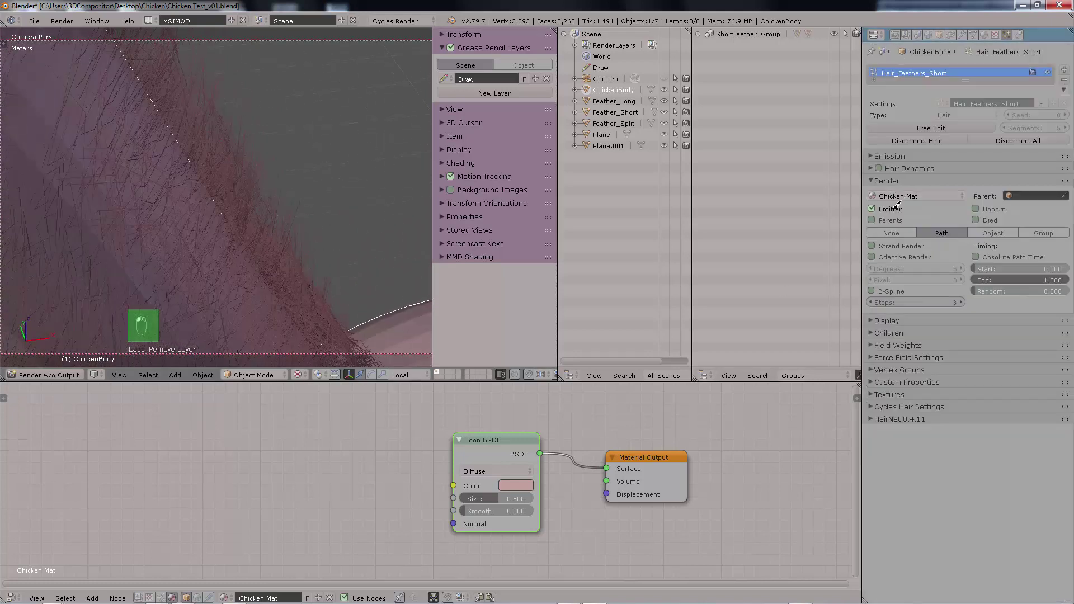
click(1052, 180)
click(1046, 180)
mouse_move(1064, 180)
mouse_down()
mouse_move(1039, 193)
mouse_move(1065, 200)
mouse_move(1069, 184)
mouse_up()
click(895, 320)
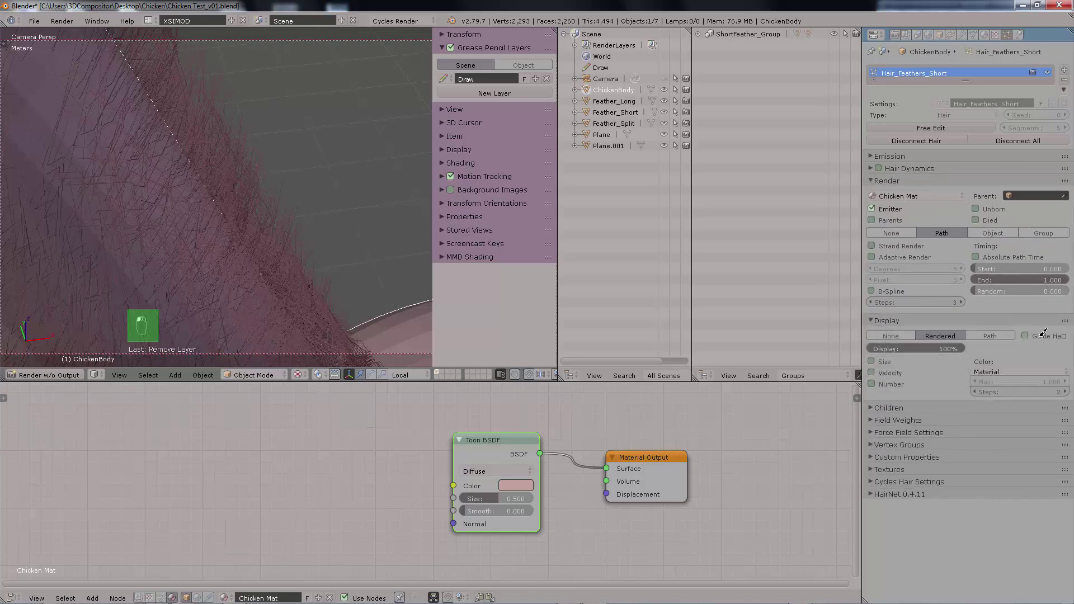
drag(1065, 321, 1069, 322)
drag(1066, 180, 1069, 187)
click(1065, 391)
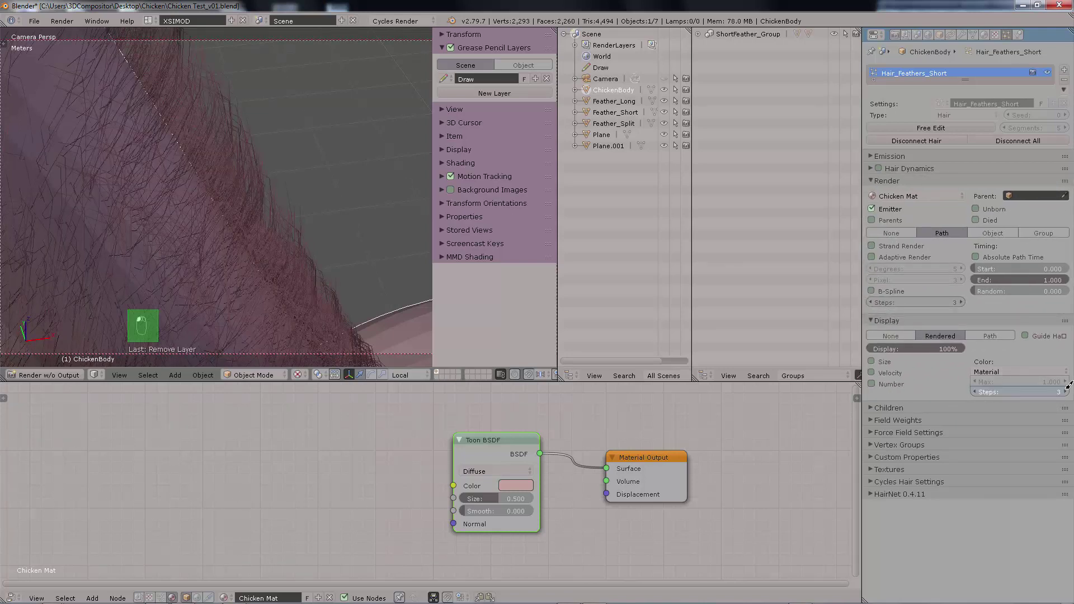
click(1065, 391)
right_drag(314, 151, 358, 180)
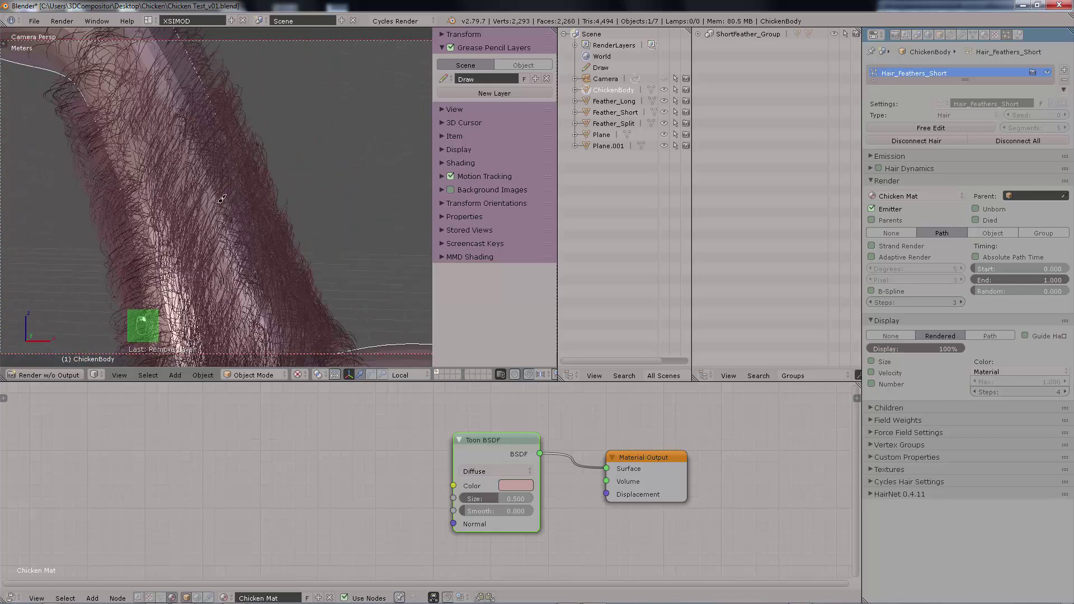
right_drag(219, 201, 293, 199)
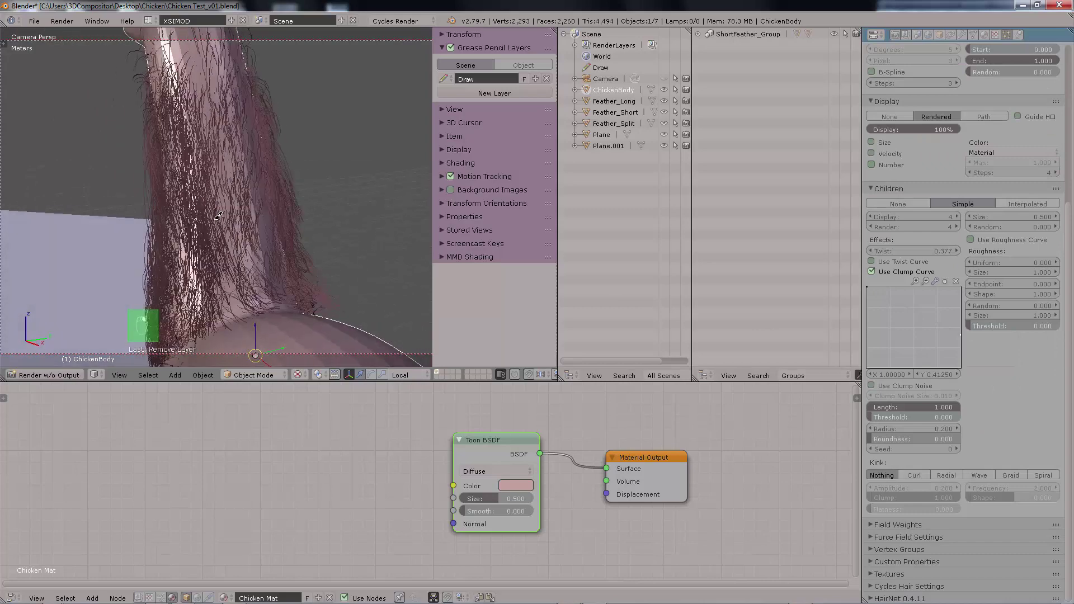
Step: Inspect the twisted strands from another angle, lower the children's twist, and reset it to 0.000
right_drag(168, 224, 218, 215)
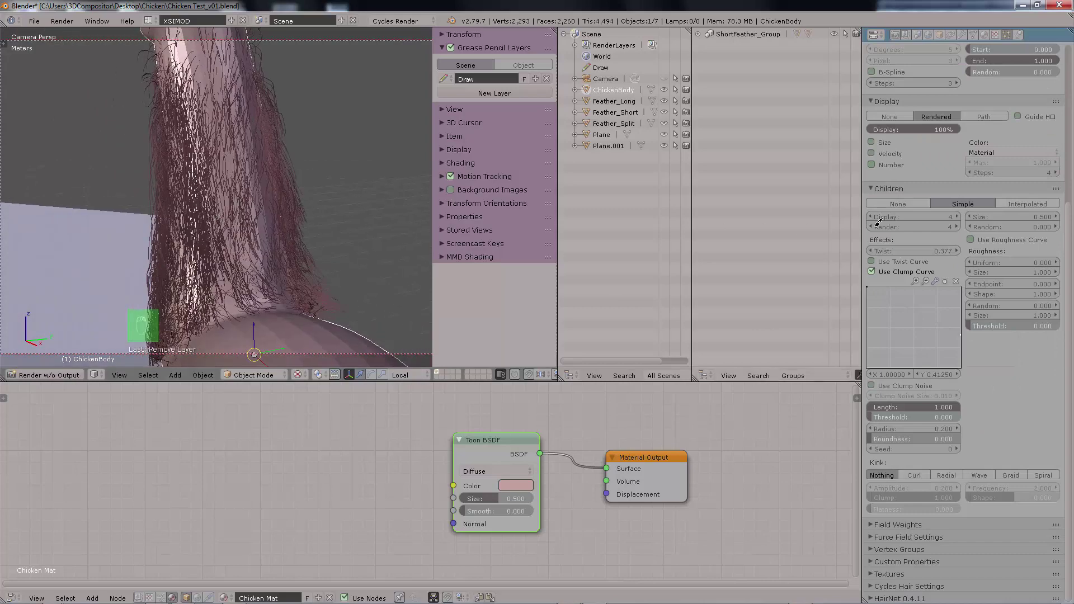
mouse_move(954, 251)
mouse_down()
mouse_move(720, 256)
mouse_move(1002, 239)
mouse_move(67, 239)
mouse_move(943, 241)
mouse_move(643, 240)
mouse_move(936, 246)
mouse_up()
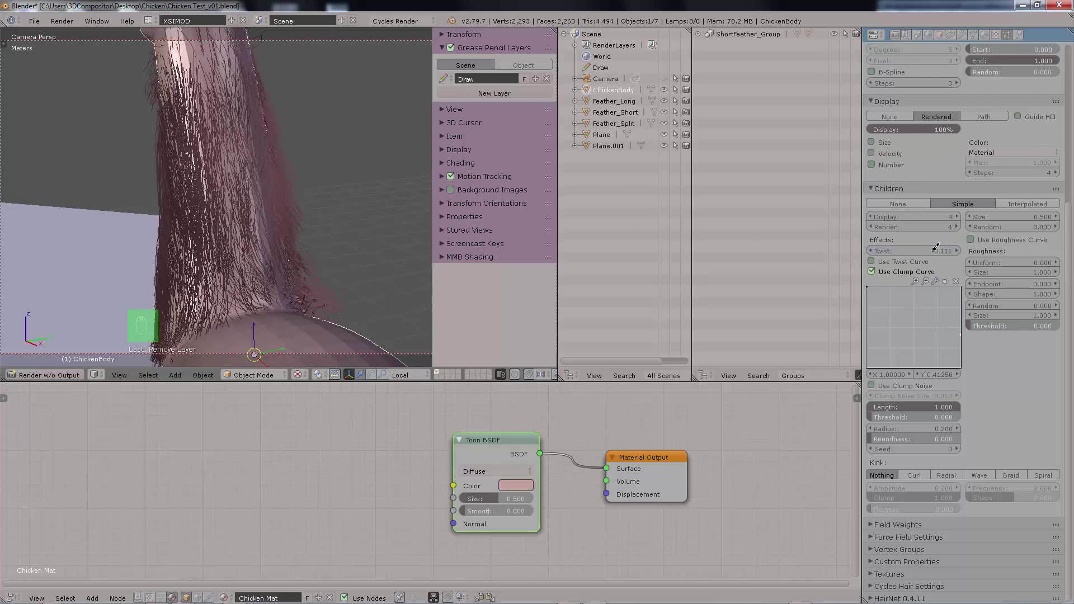
key(Return)
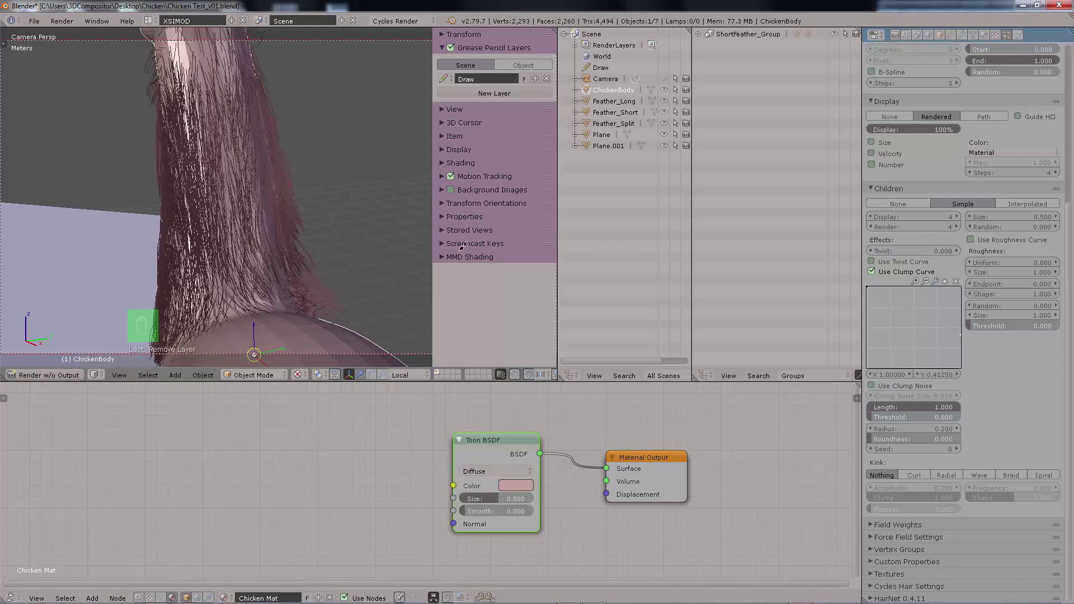
Step: Enable the children's roughness curve, set its end point to Y 0.22500, and set the roughness to 0.146
click(971, 240)
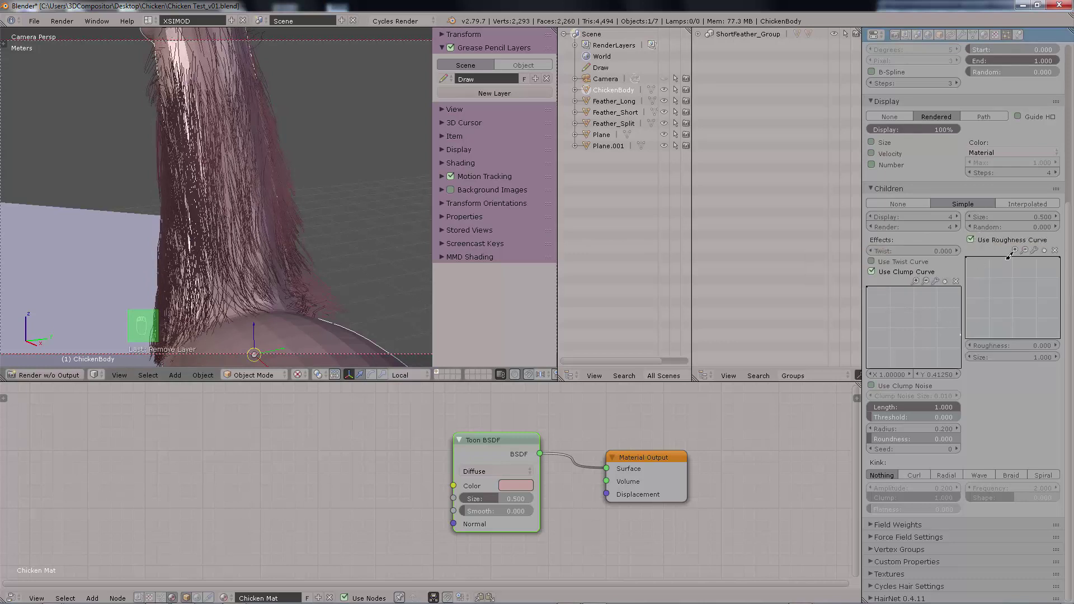
click(1062, 259)
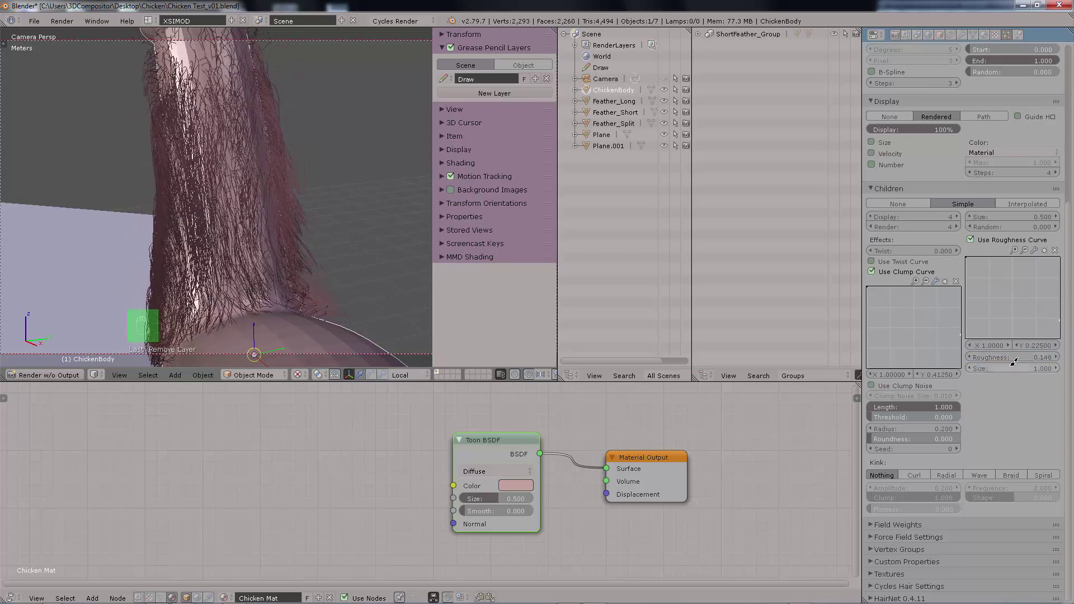
Step: Set the size of the children's roughness to 0.897
drag(1011, 366, 945, 386)
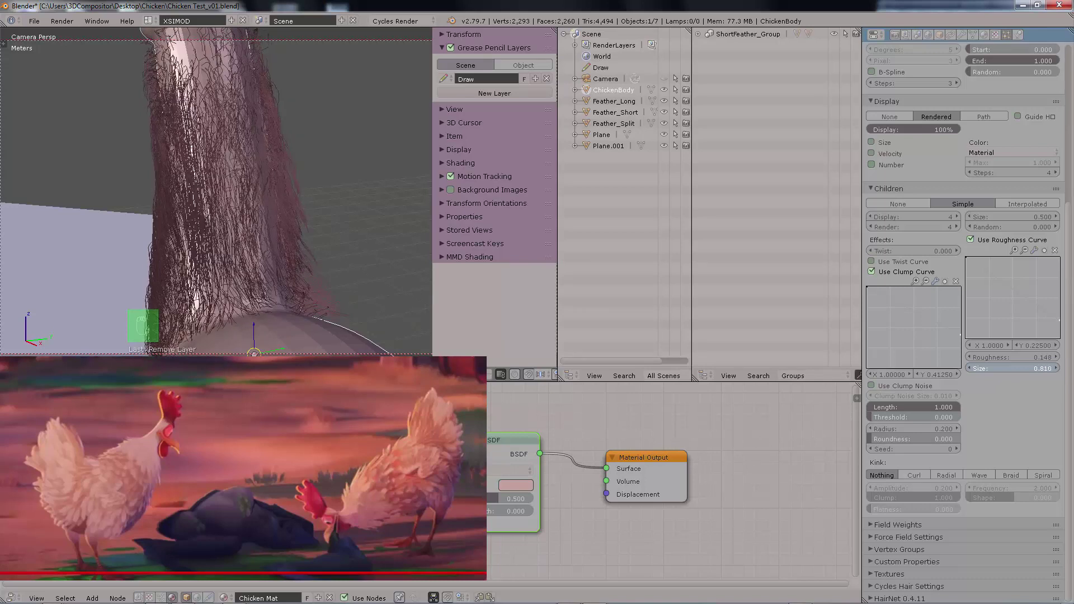
drag(1013, 368, 1025, 365)
click(1024, 365)
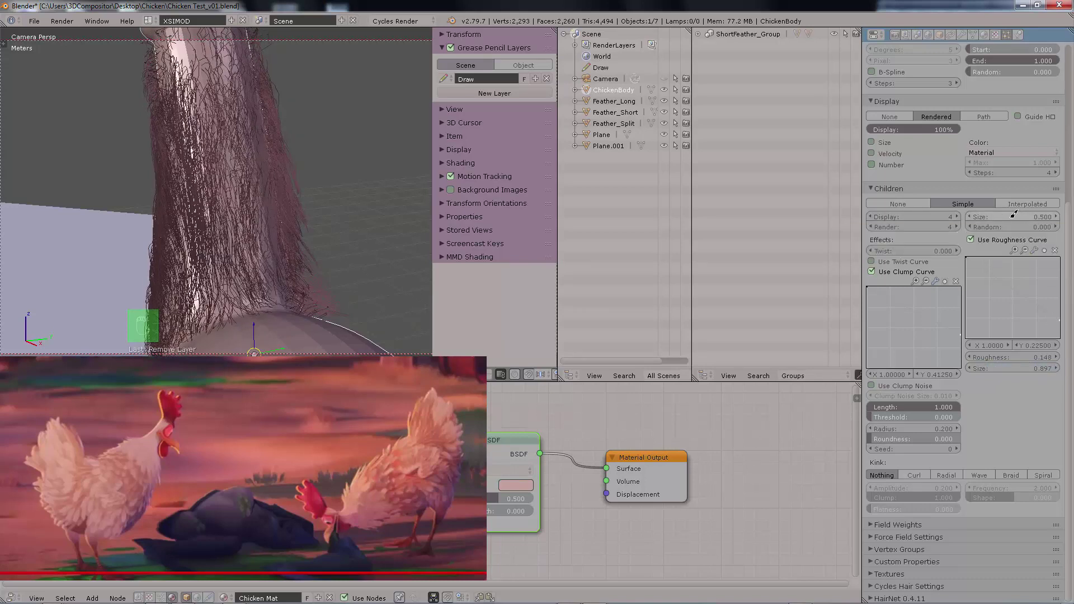
Step: Render the hair particles as the Feather_Short object and mark the neck's feathered outline with grease pencil strokes
mouse_move(313, 188)
middle_down()
mouse_move(381, 173)
mouse_move(329, 184)
middle_up()
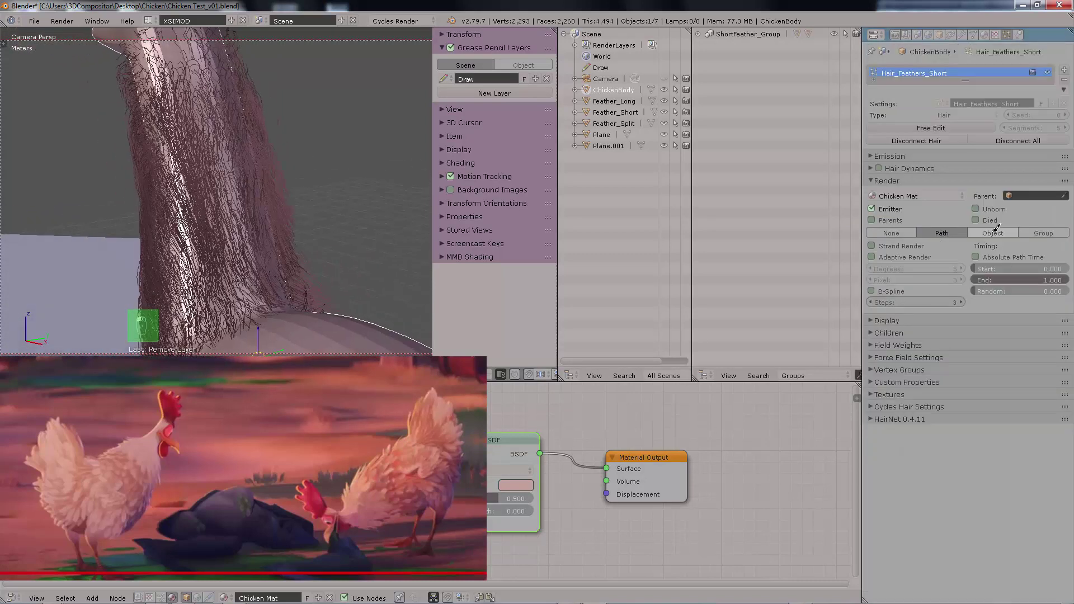
click(994, 232)
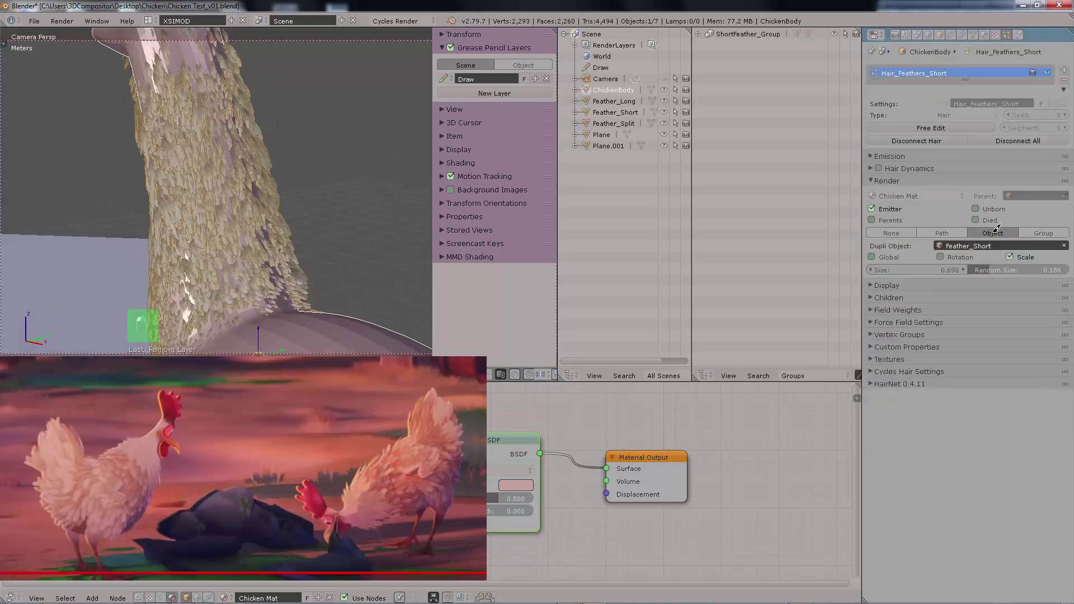
middle_drag(245, 203, 341, 177)
scroll(341, 176, up, 2)
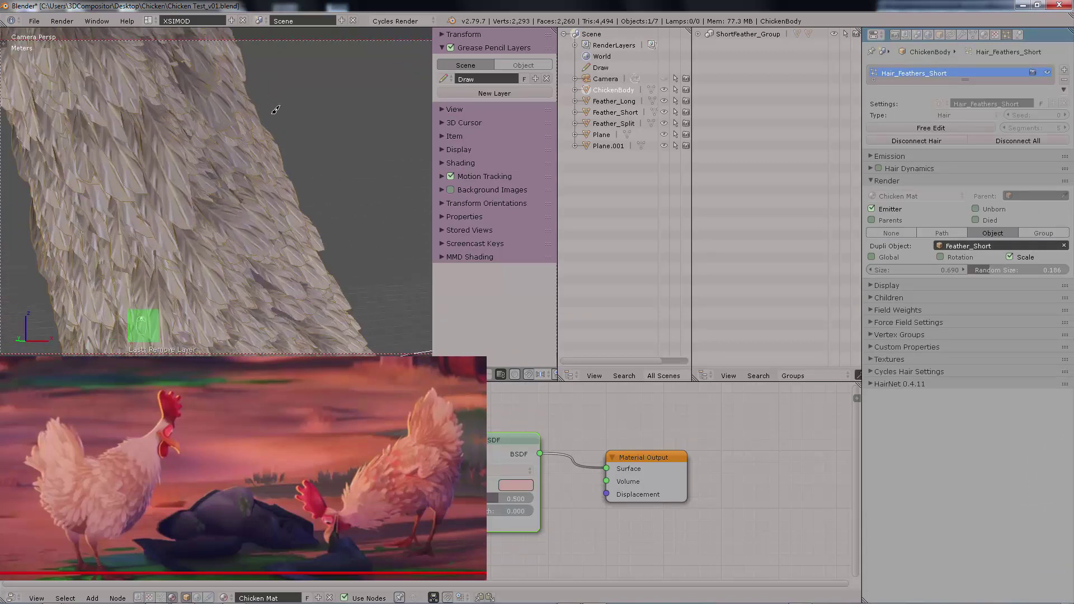
drag(238, 74, 268, 120)
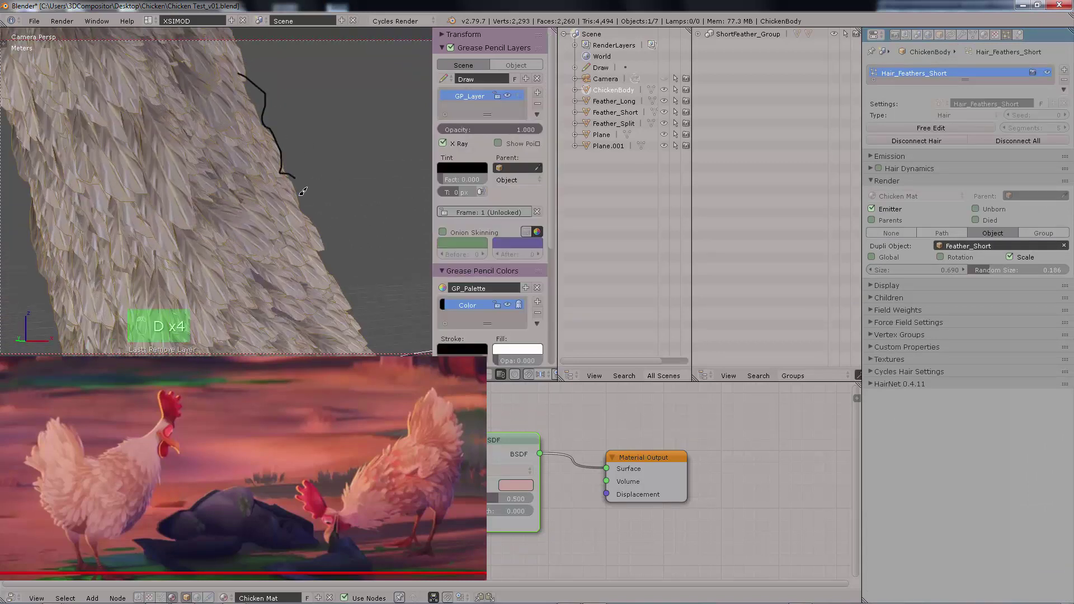
drag(204, 228, 273, 251)
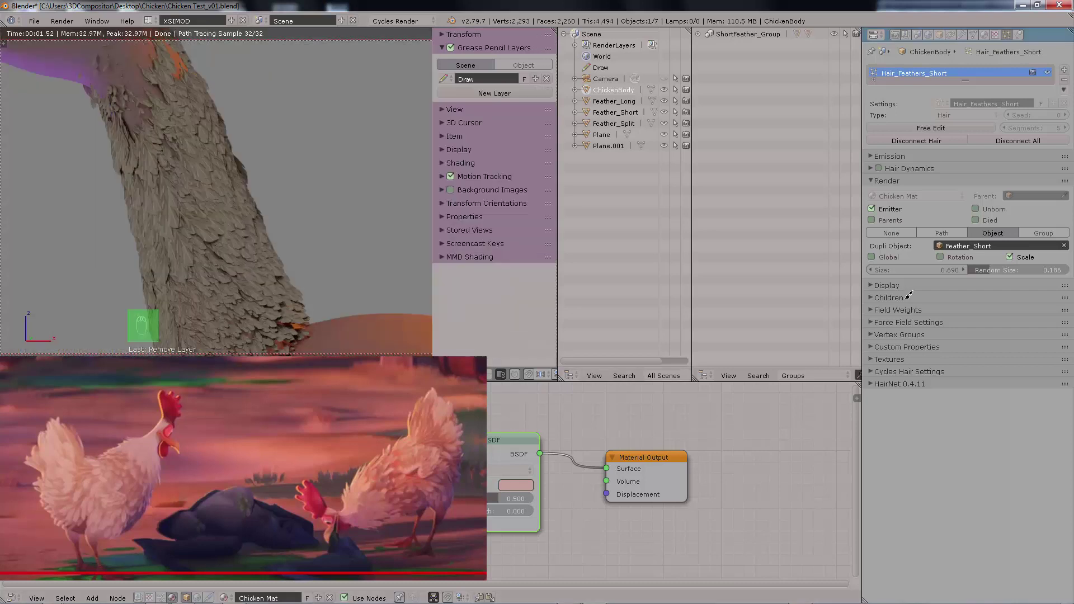
Step: Open the children settings and pull a middle point of the clump curve down to Y 0.26875
ctrl+click(906, 298)
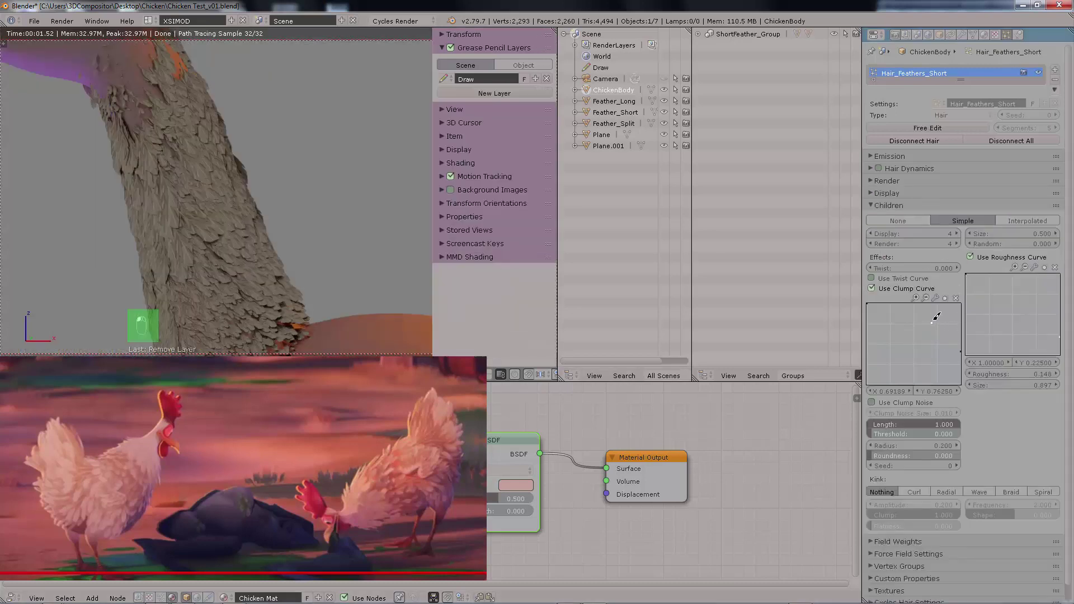
drag(936, 317, 937, 315)
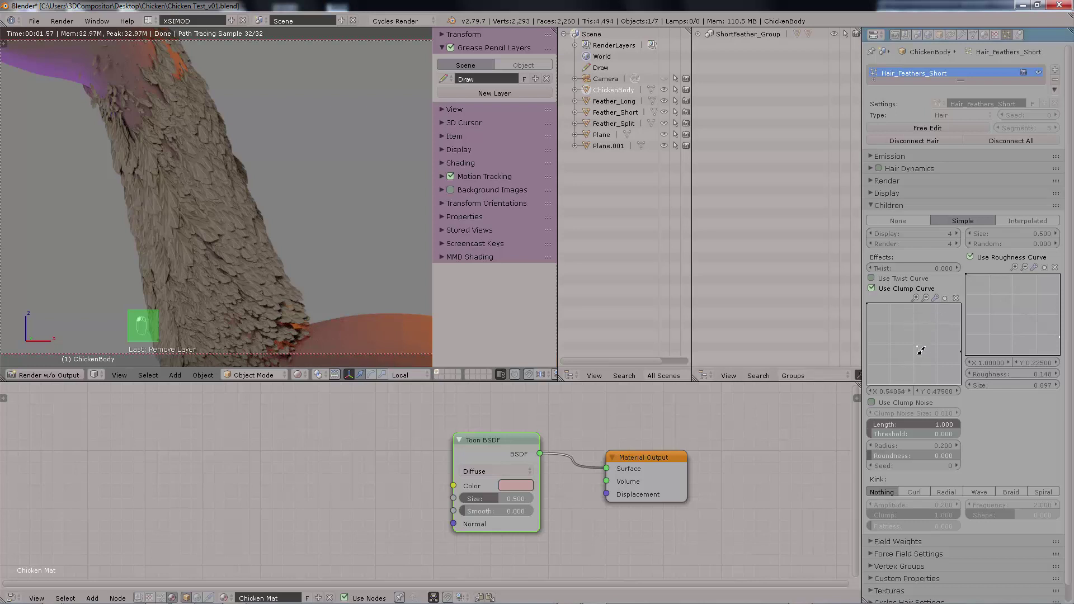
drag(921, 350, 915, 362)
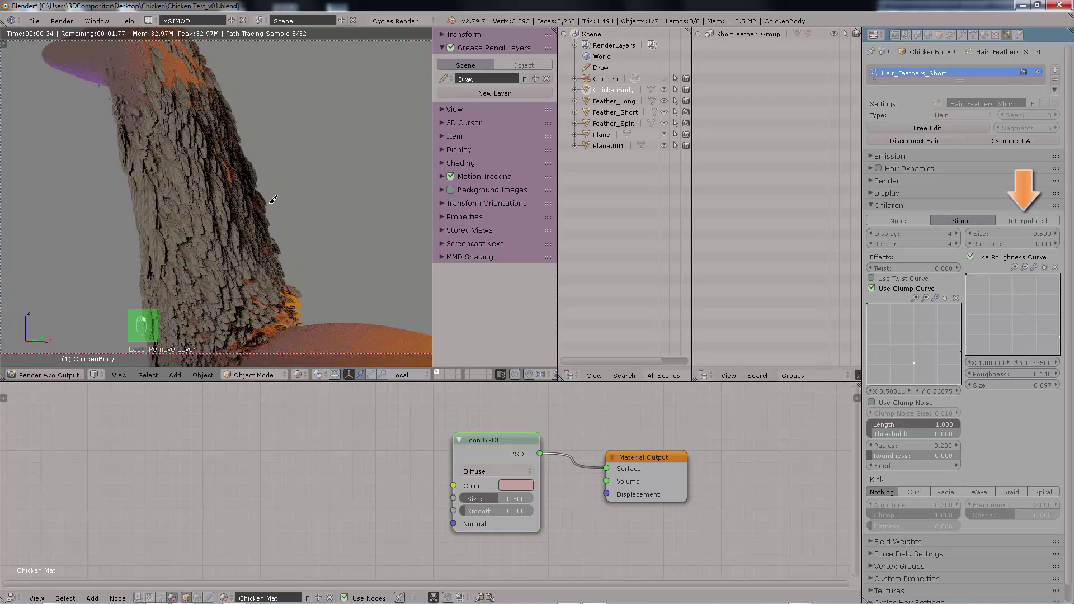
Step: Switch the children type to Interpolated and inspect the rendered neck feathers from another side
middle_drag(273, 199, 285, 168)
click(1012, 219)
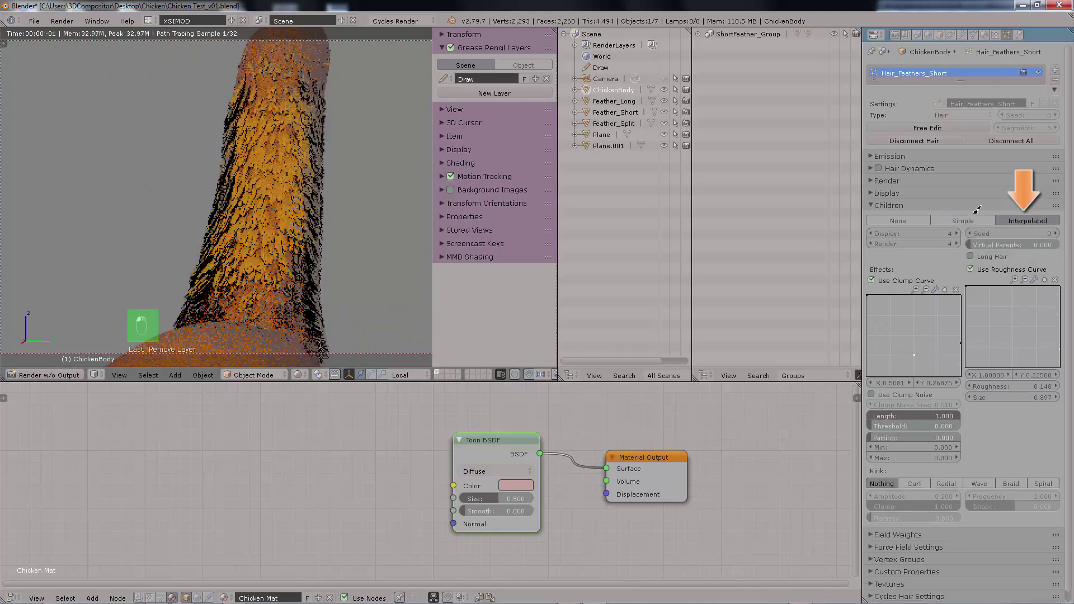
middle_drag(280, 117, 276, 220)
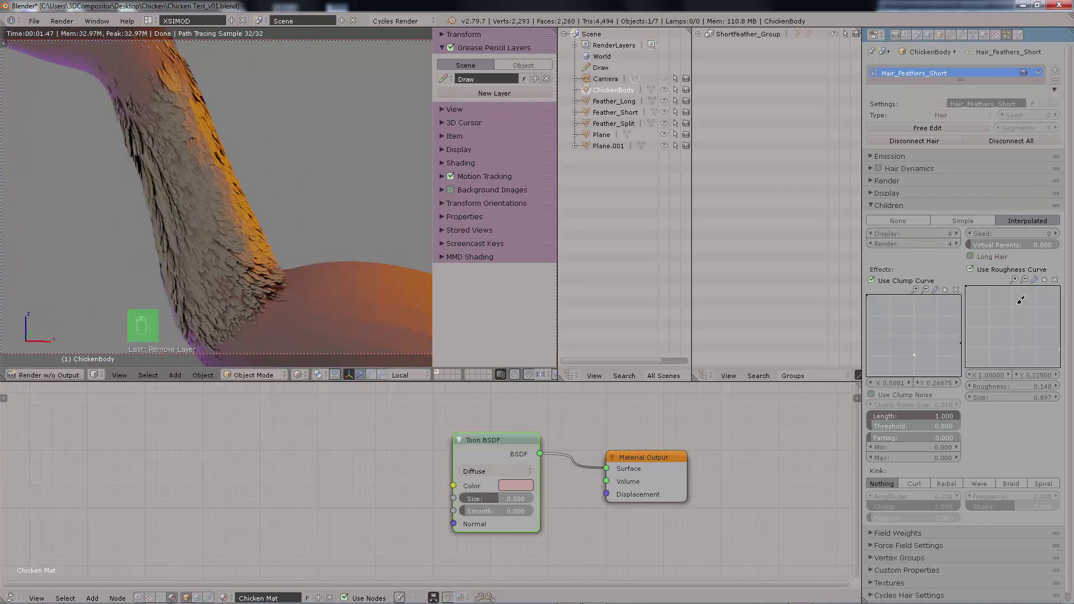
Step: Set the children's roughness size to 0.912 and reshape the roughness curve with its end point at Y 0.28125
mouse_move(1003, 391)
mouse_down()
mouse_move(1041, 391)
mouse_move(1013, 392)
mouse_up()
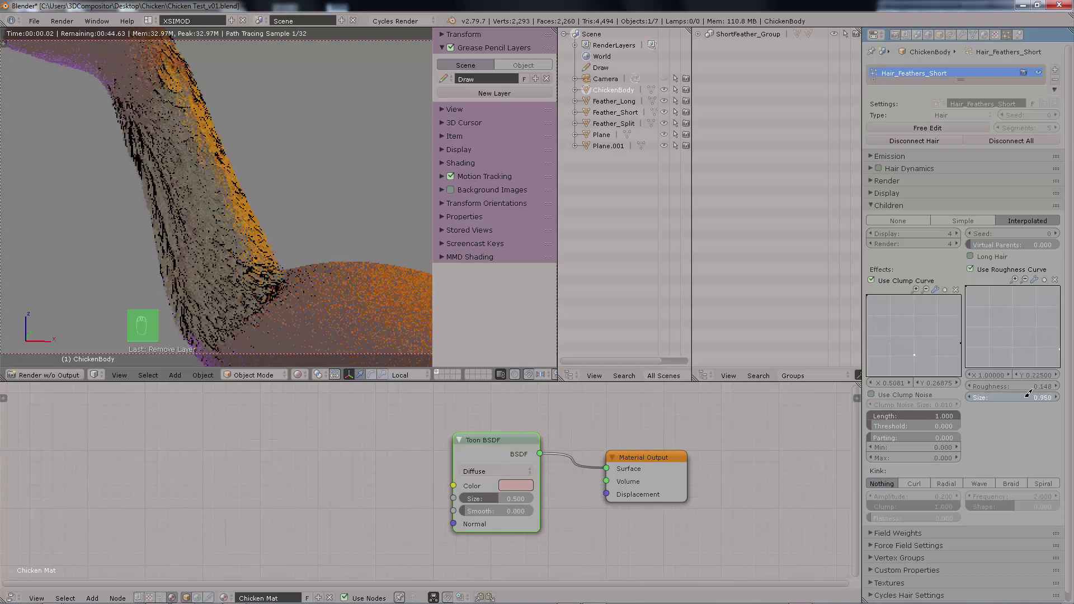
drag(969, 287, 1060, 330)
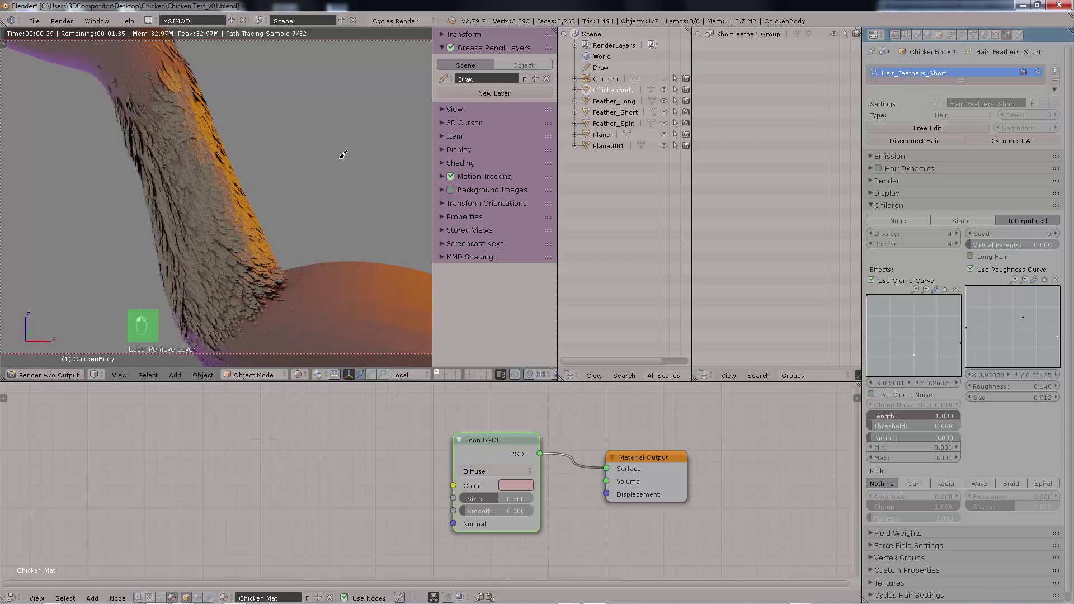
scroll(334, 154, up, 1)
middle_drag(333, 153, 294, 211)
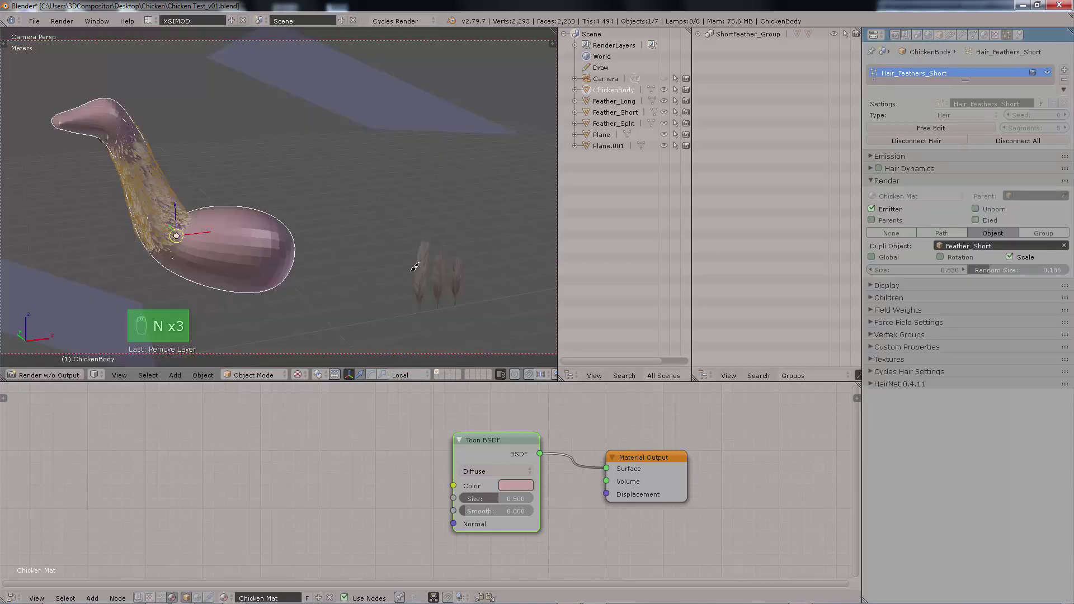
Step: Group the long, split and short feather objects into a new group named "All Feathers"
click(418, 269)
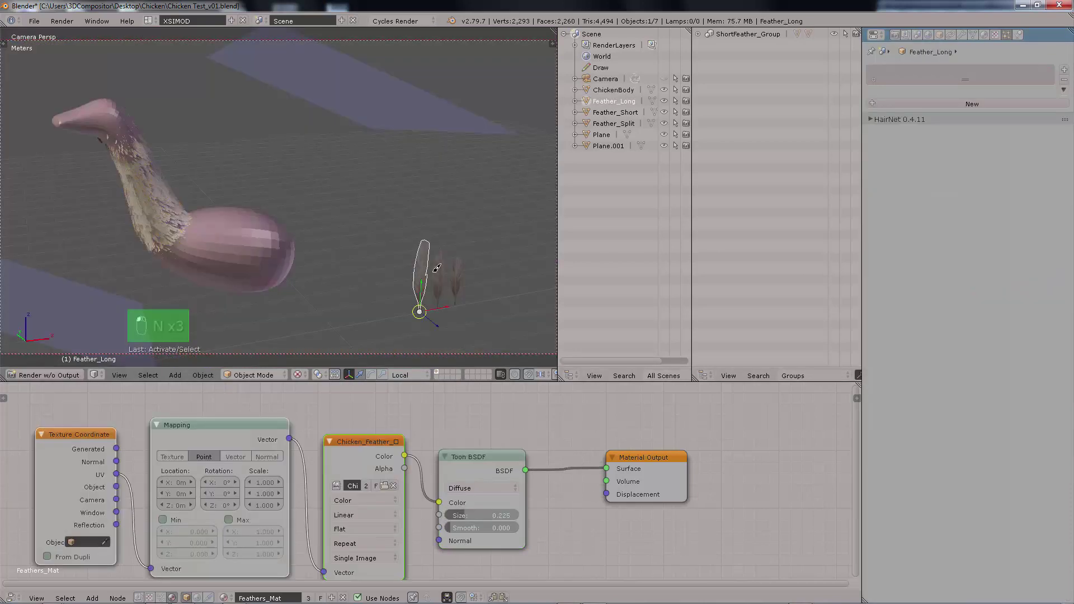
shift+click(439, 269)
shift+click(459, 268)
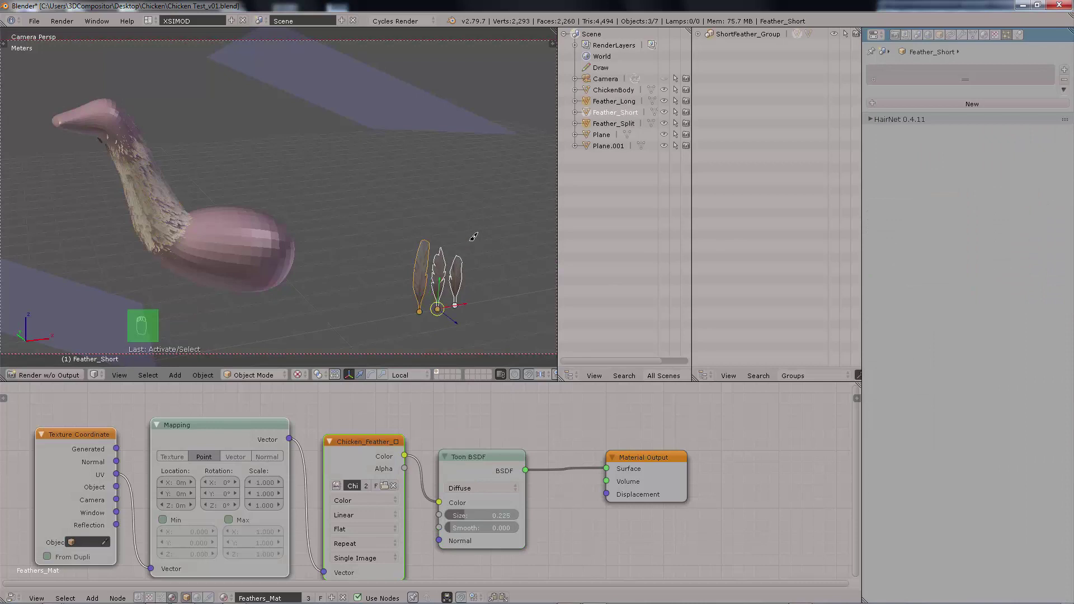
key(ctrl+g)
key(F5)
key(F6)
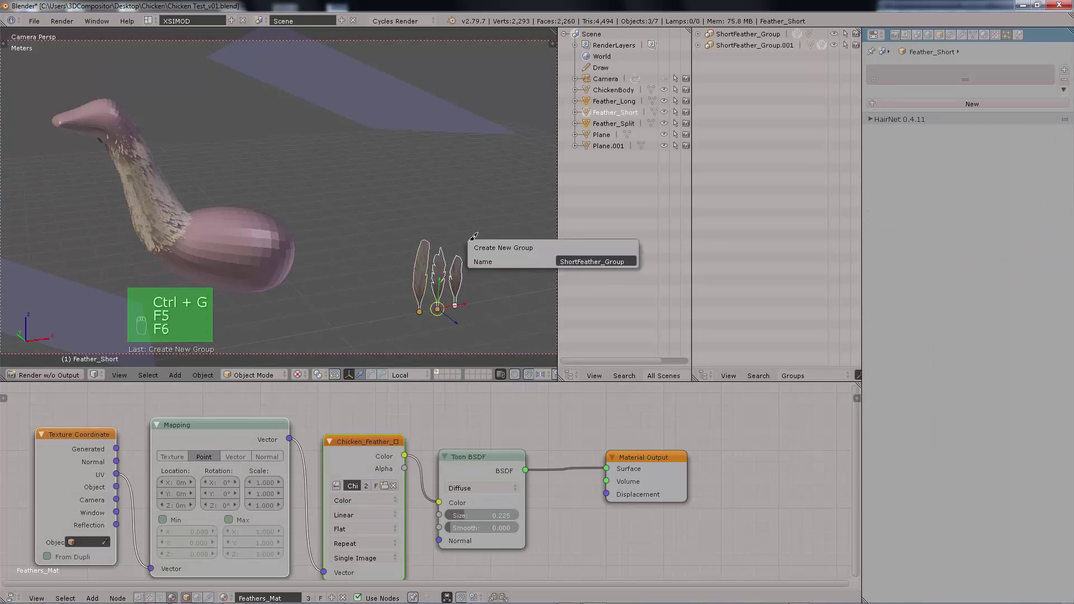
click(610, 261)
text(All Feath)
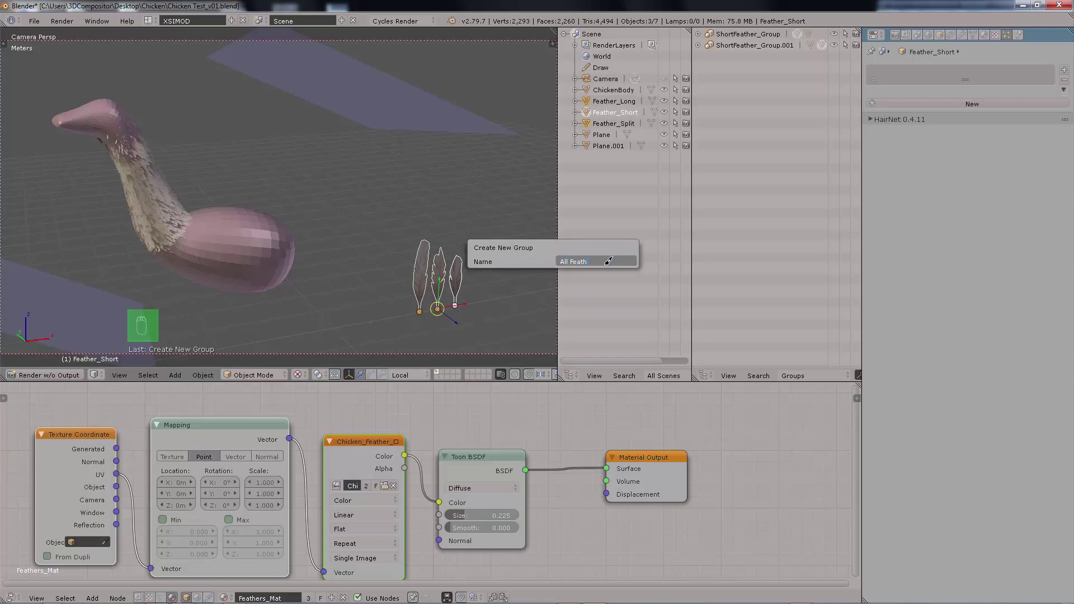
text(ers)
key(Return)
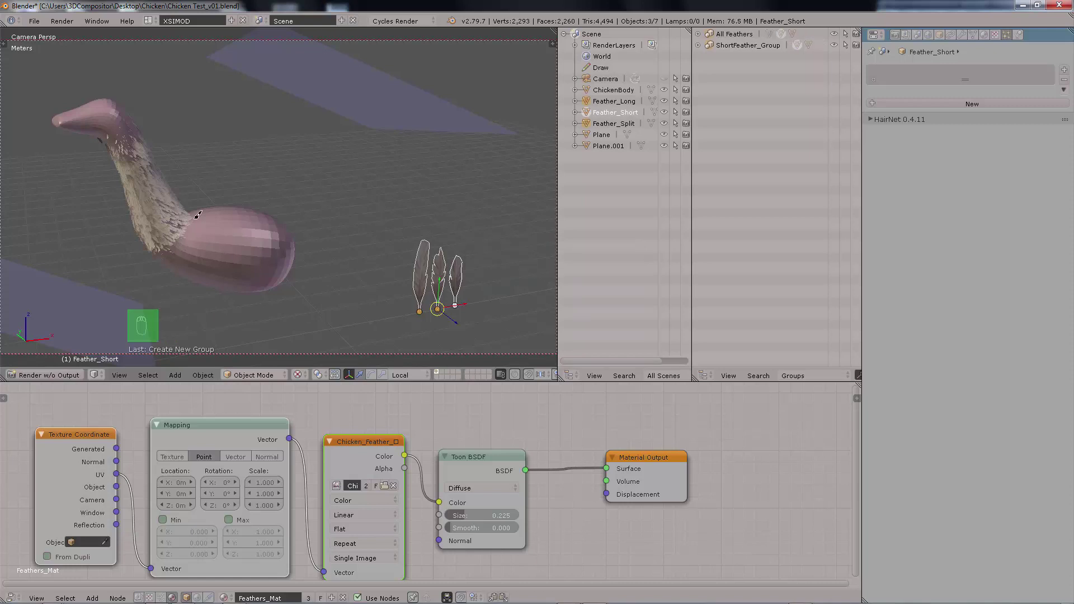
Step: Select the chicken body and set the Hair_Feathers_Short particle system to render as None
click(197, 214)
key(Tab)
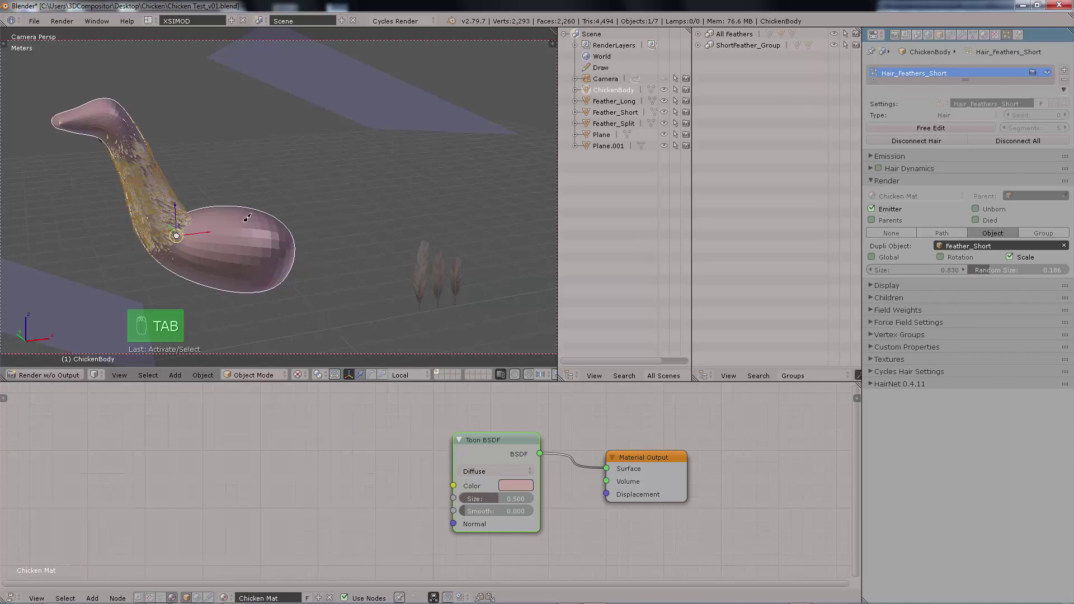
click(891, 233)
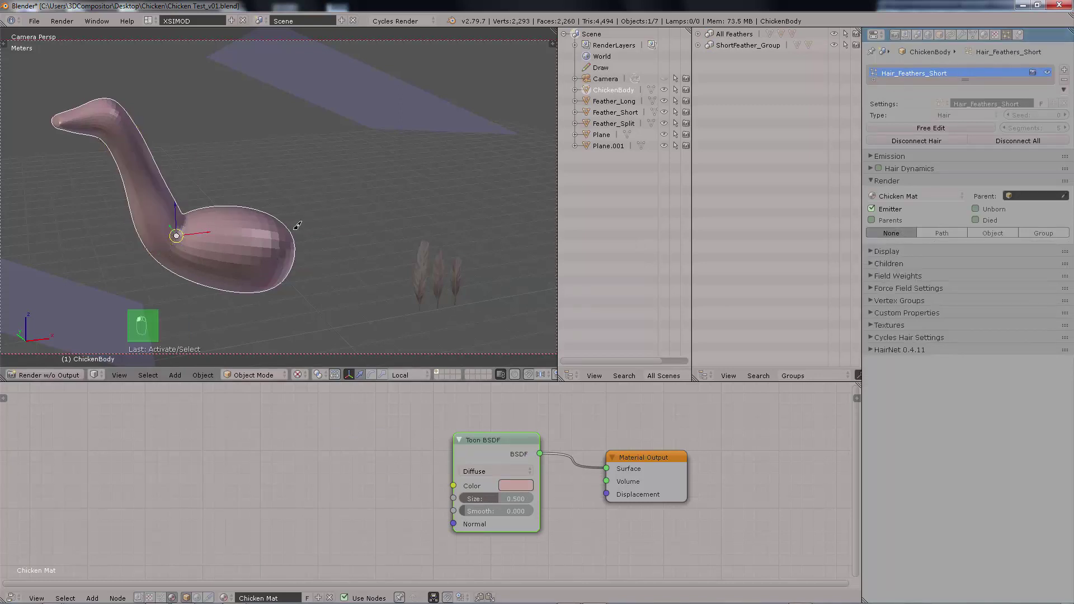
Step: Enter Weight Paint mode on the chicken body and add a vertex group named "All Feathers Group"
key(Tab)
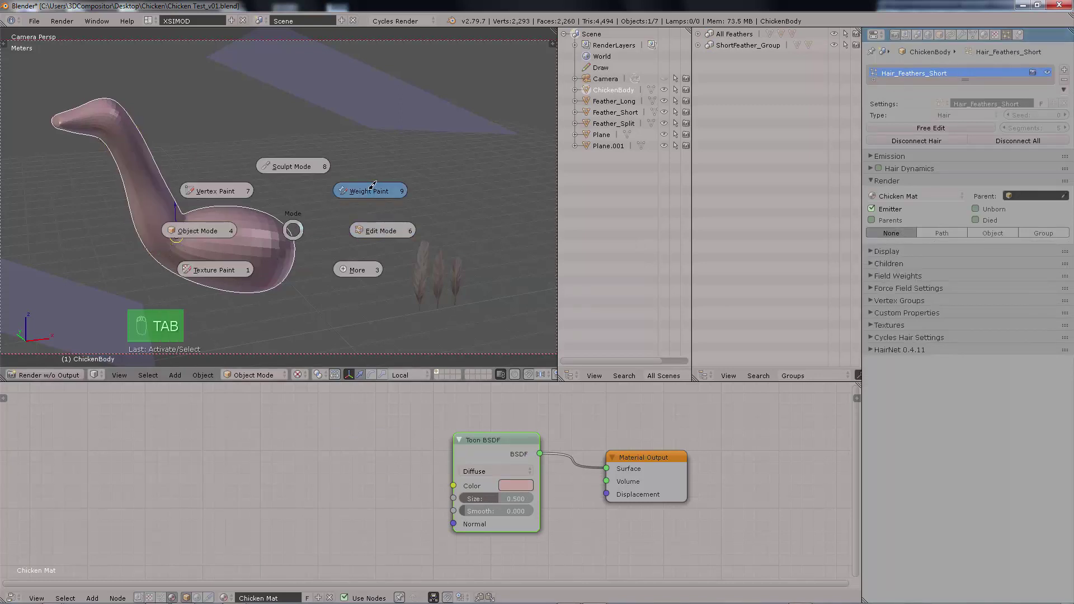
click(978, 30)
click(976, 34)
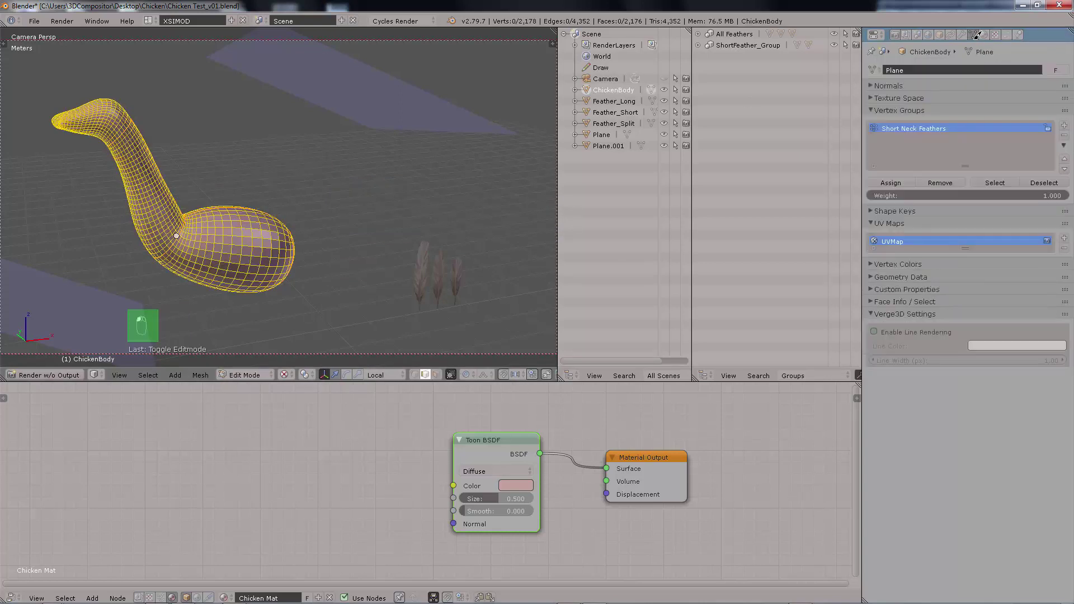
key(Tab)
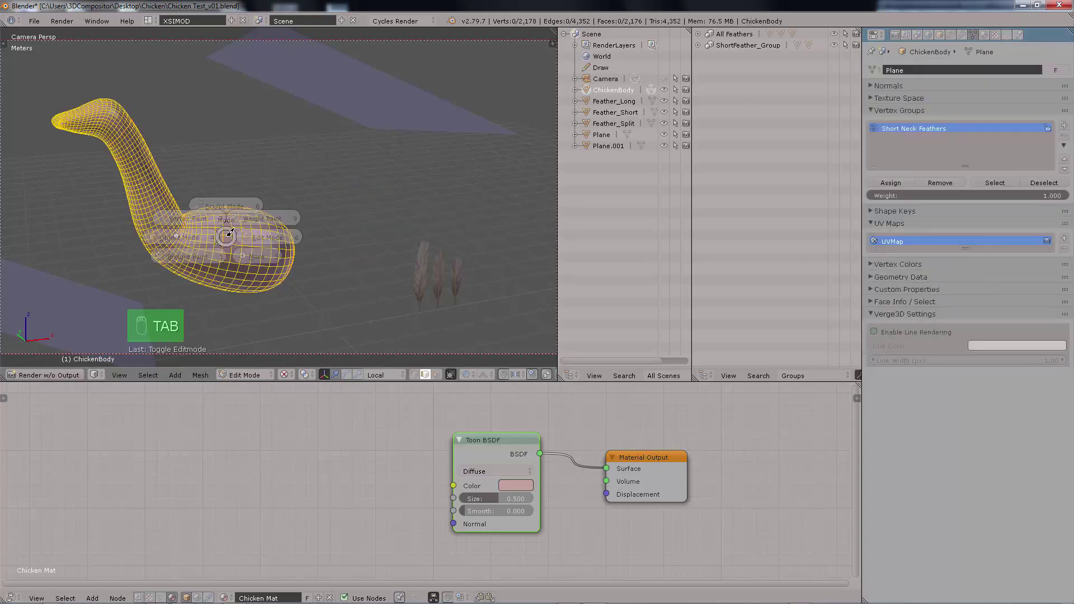
click(295, 193)
middle_drag(226, 235, 372, 180)
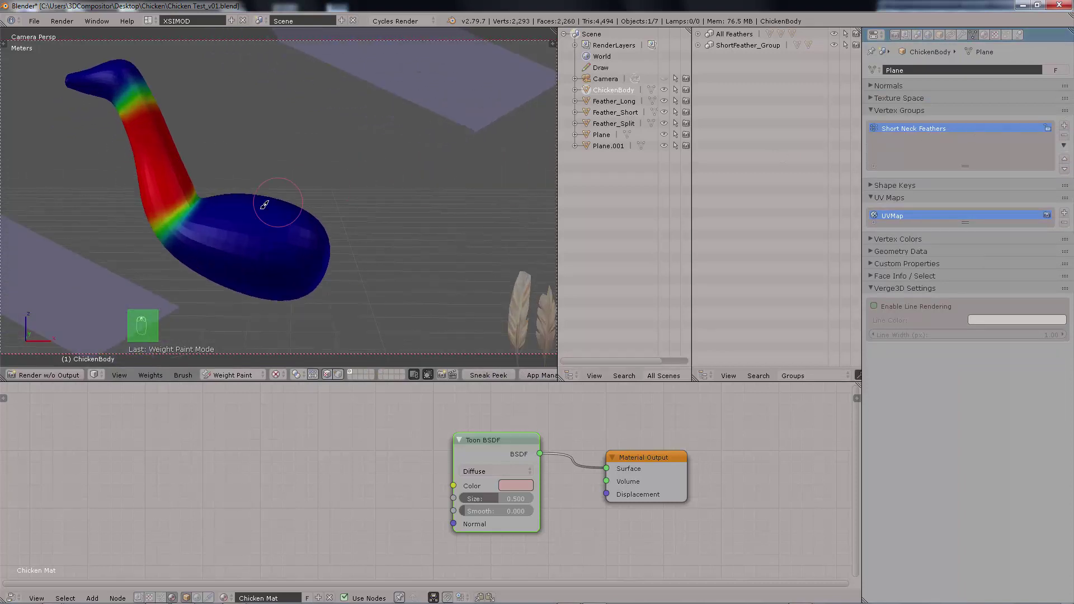
click(1065, 124)
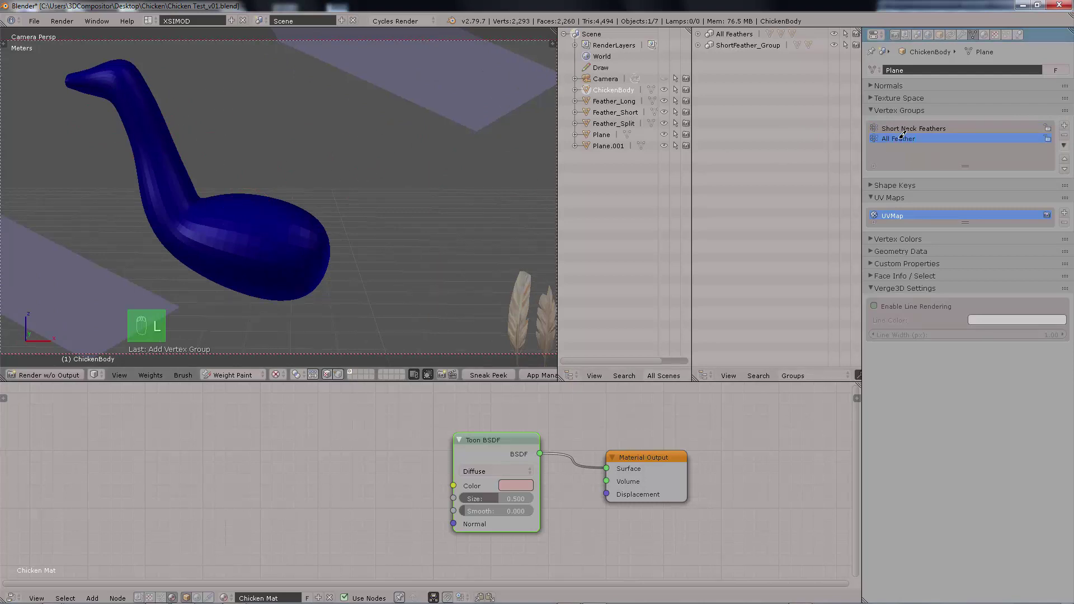
text(oup)
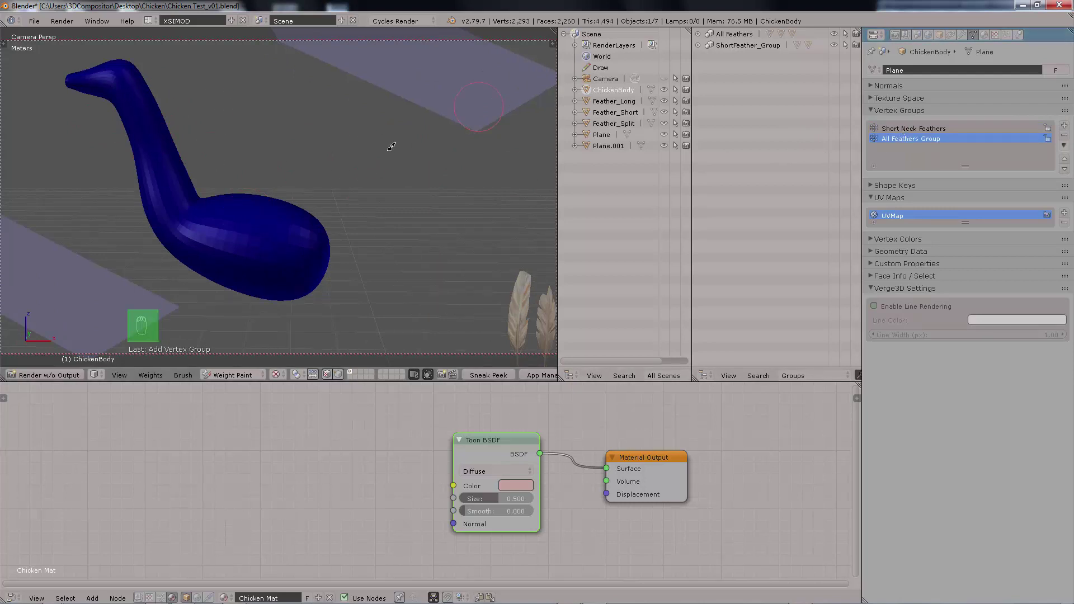
Step: Isolate the chicken body in local view and paint full weight over the entire torso up to the neck's base
mouse_move(224, 227)
mouse_down()
mouse_move(229, 213)
mouse_move(261, 251)
mouse_move(316, 205)
mouse_move(241, 205)
mouse_move(201, 223)
mouse_move(247, 255)
mouse_move(312, 273)
mouse_move(271, 284)
mouse_up()
mouse_move(267, 163)
middle_down()
mouse_move(391, 156)
mouse_move(212, 280)
middle_up()
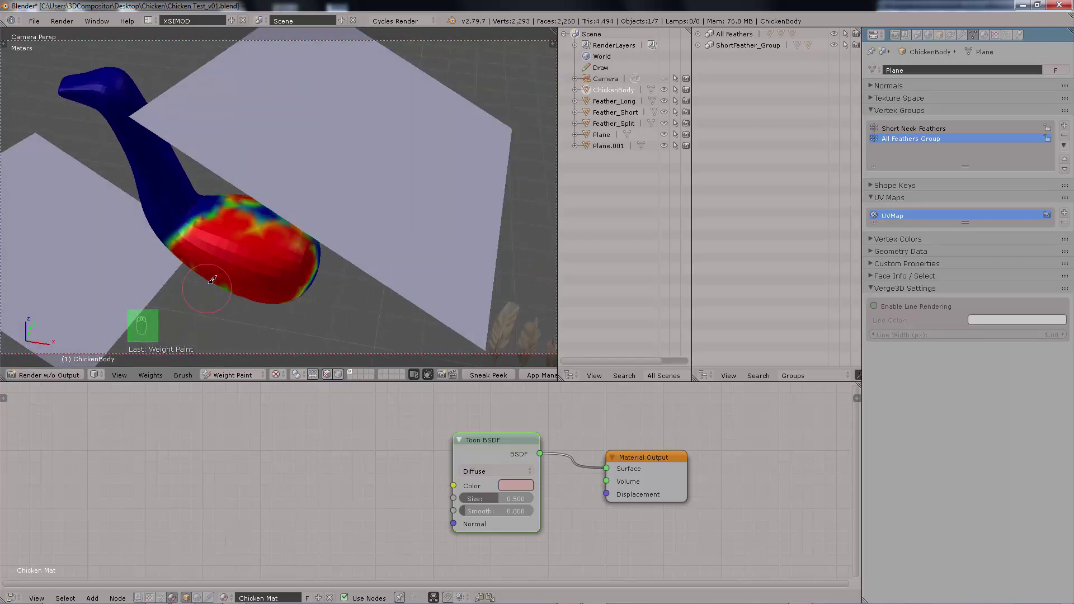
key(KP_Divide)
mouse_move(347, 227)
mouse_down()
mouse_move(295, 224)
mouse_move(377, 237)
mouse_up()
middle_drag(386, 237, 357, 237)
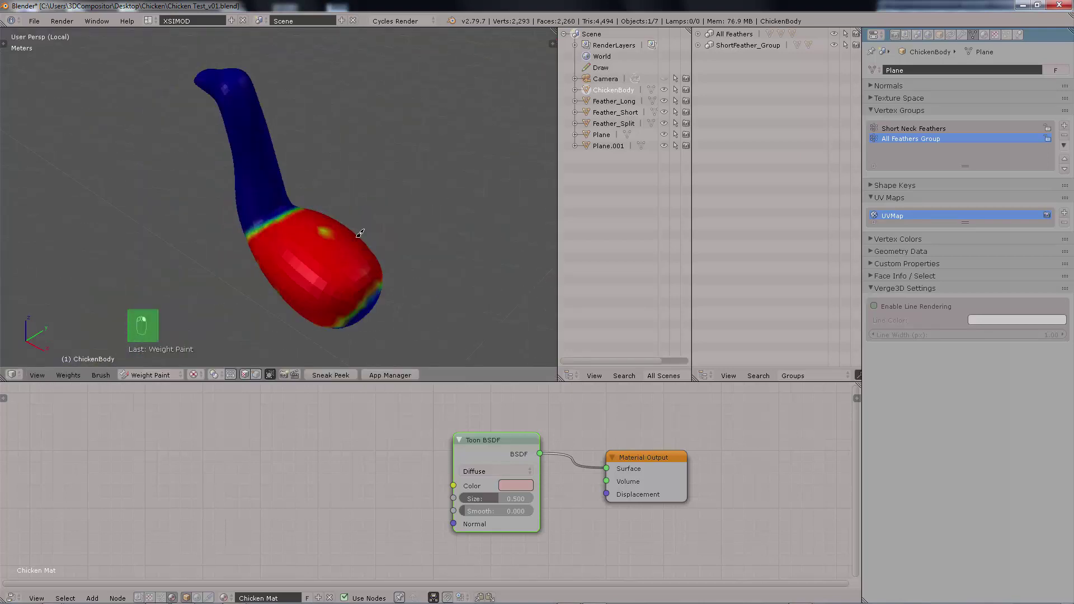
right_drag(357, 237, 242, 227)
mouse_move(238, 229)
mouse_down()
mouse_move(245, 281)
mouse_move(205, 305)
mouse_up()
right_drag(206, 306, 248, 230)
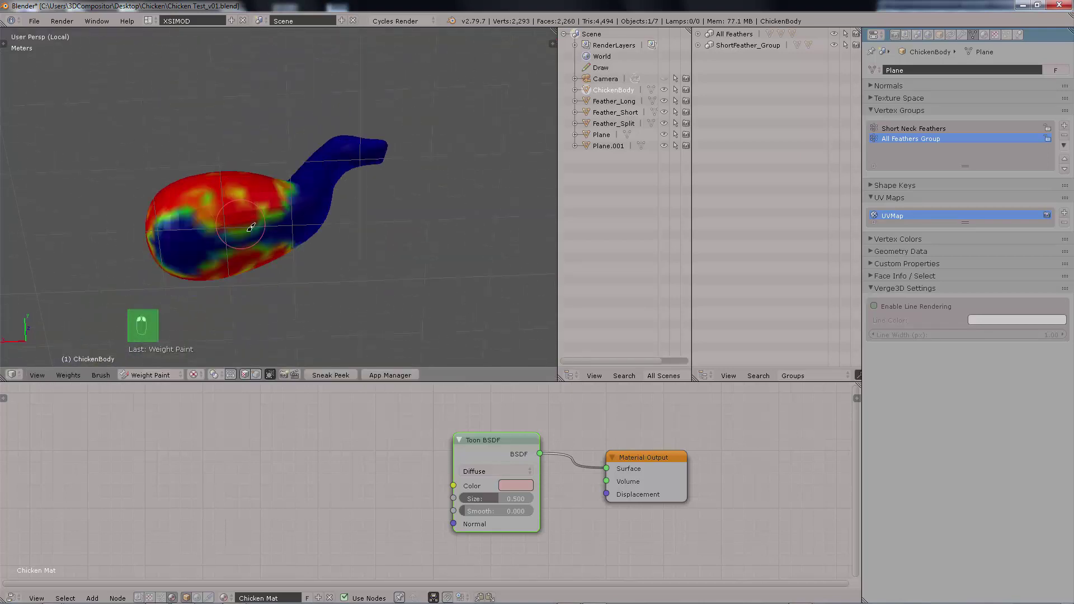
mouse_move(250, 227)
mouse_down()
mouse_move(282, 218)
mouse_move(232, 175)
mouse_move(162, 235)
mouse_move(208, 249)
mouse_up()
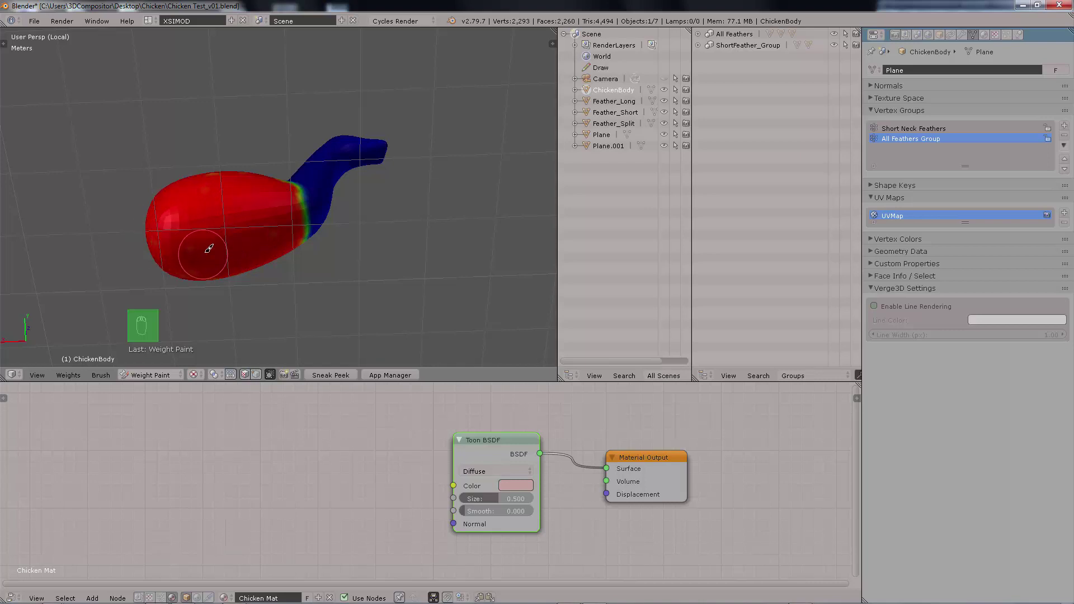
mouse_move(202, 185)
middle_down()
mouse_move(259, 154)
mouse_move(297, 230)
middle_up()
mouse_move(295, 230)
mouse_down()
mouse_move(255, 256)
mouse_move(239, 236)
mouse_move(238, 246)
mouse_up()
mouse_move(237, 246)
middle_down()
mouse_move(255, 264)
mouse_move(330, 251)
middle_up()
mouse_move(269, 250)
mouse_down()
mouse_move(293, 242)
mouse_move(285, 270)
mouse_up()
middle_drag(284, 272, 185, 263)
scroll(391, 177, up, 2)
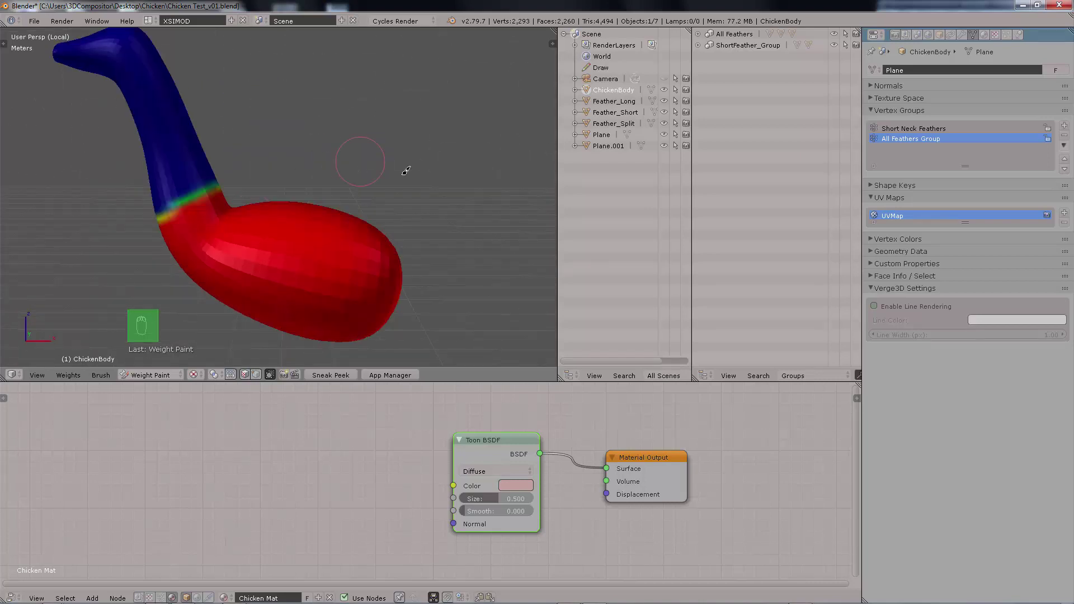
Step: Return to Object Mode and add a second particle system to the chicken body
key(Tab)
click(224, 171)
scroll(391, 162, down, 2)
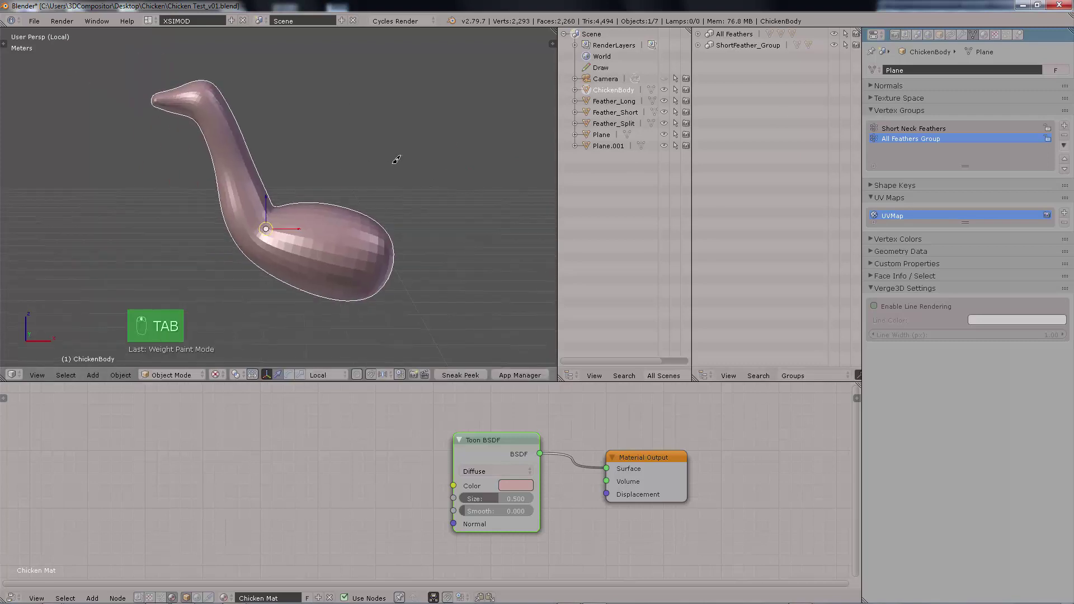
click(1009, 34)
click(1065, 70)
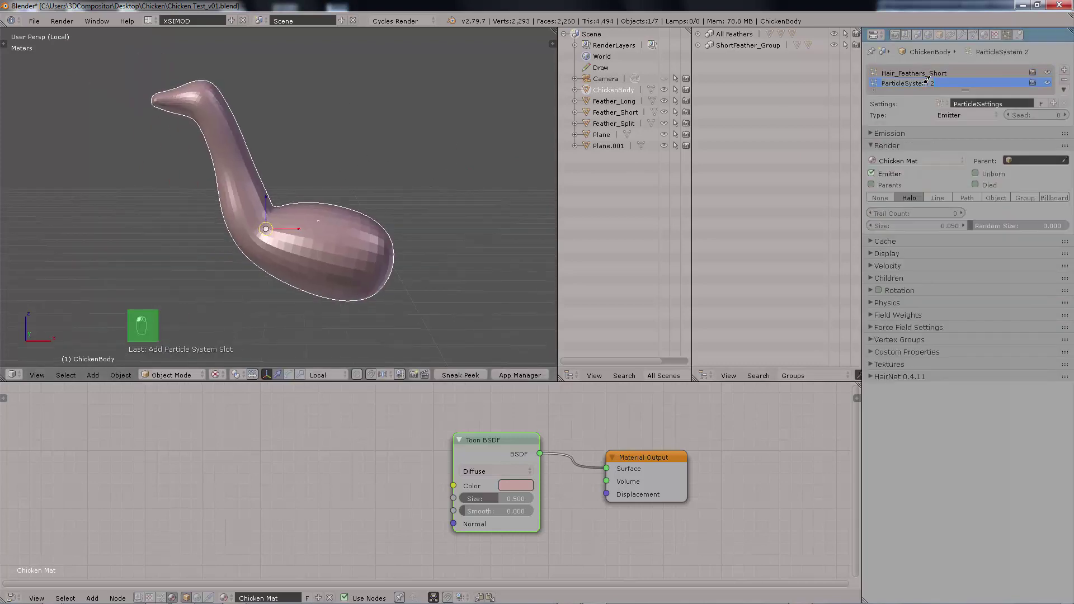
Step: Rename the second particle system and its settings to "All Feathers"
click(926, 80)
text(All Feathers)
key(Return)
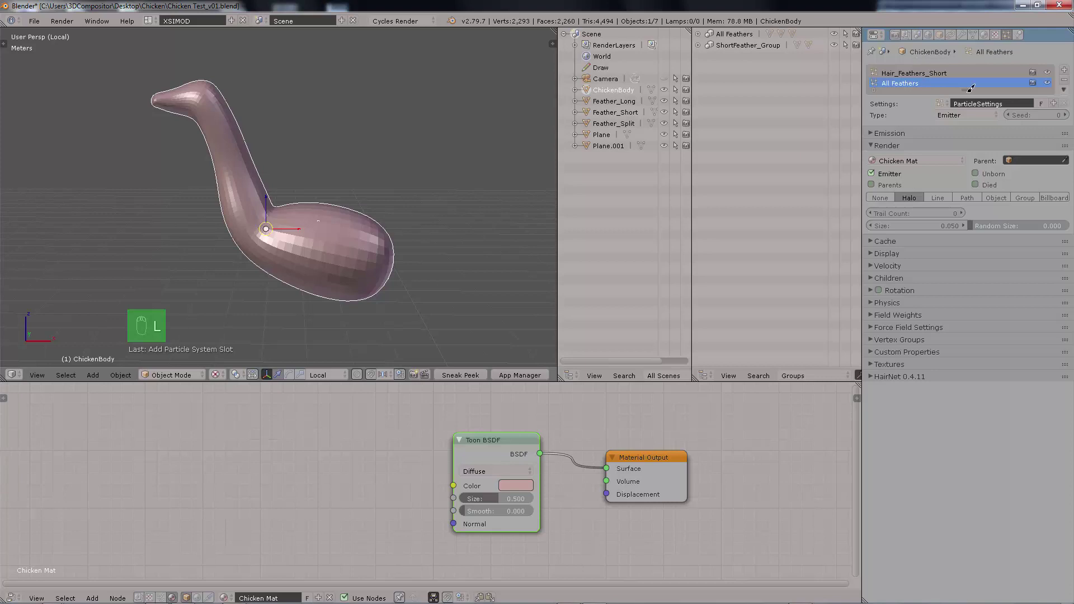
double_click(988, 103)
text(All Feathe)
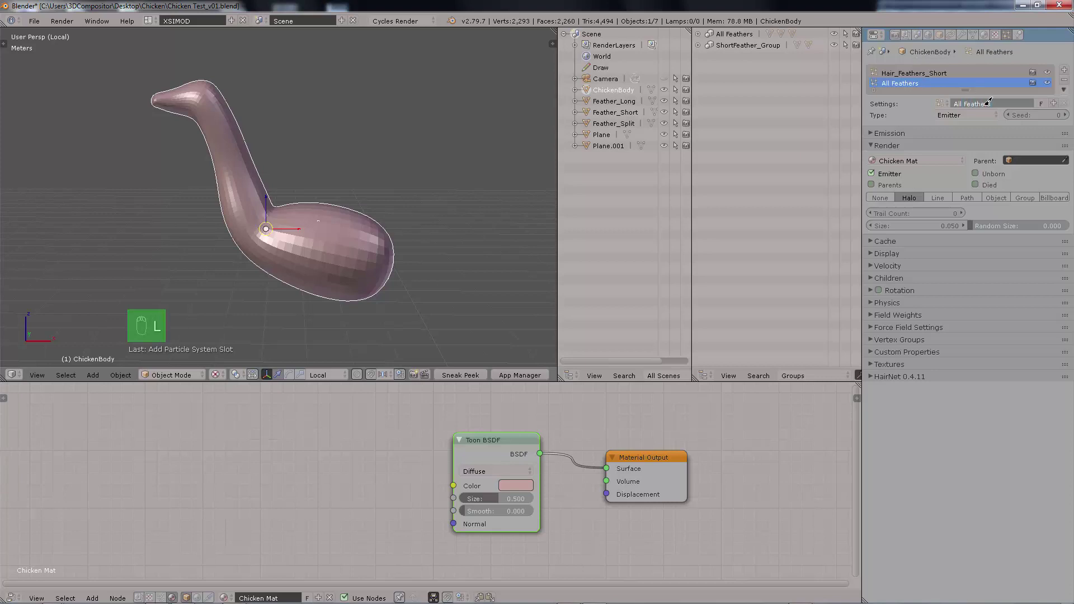
text(rs)
key(Return)
Step: Change the All Feathers system to Hair with a number of 500 and a hair length of 1.610
click(901, 134)
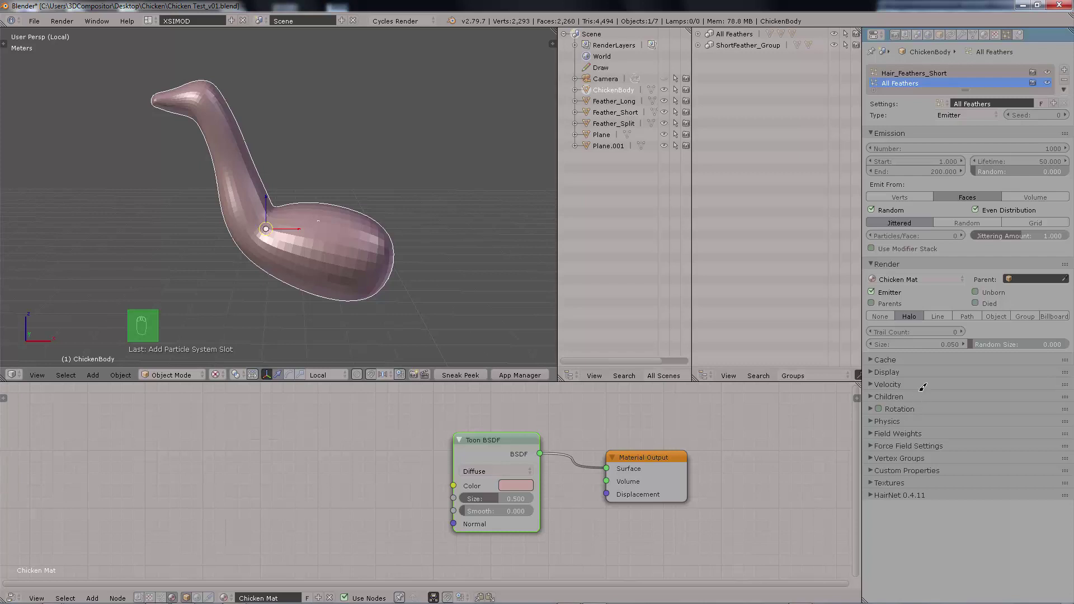
click(972, 115)
click(972, 90)
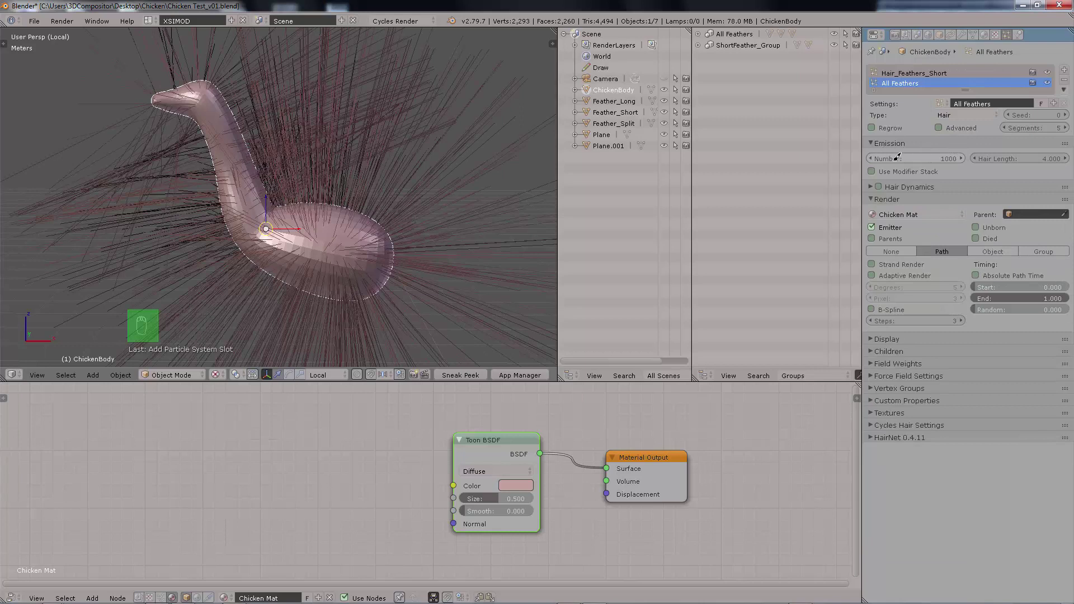
click(931, 157)
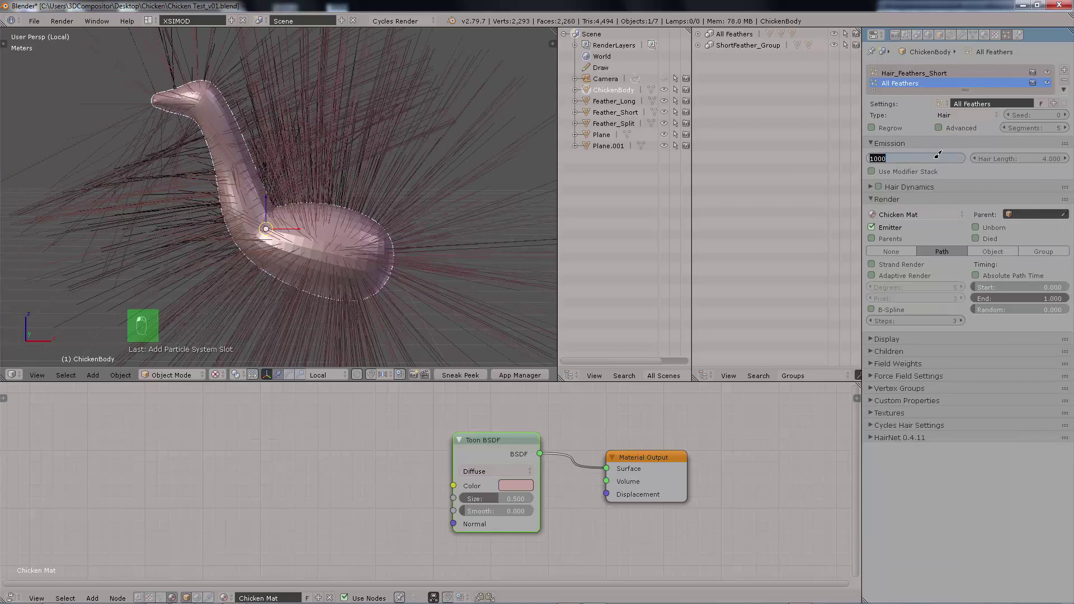
text(500)
key(Return)
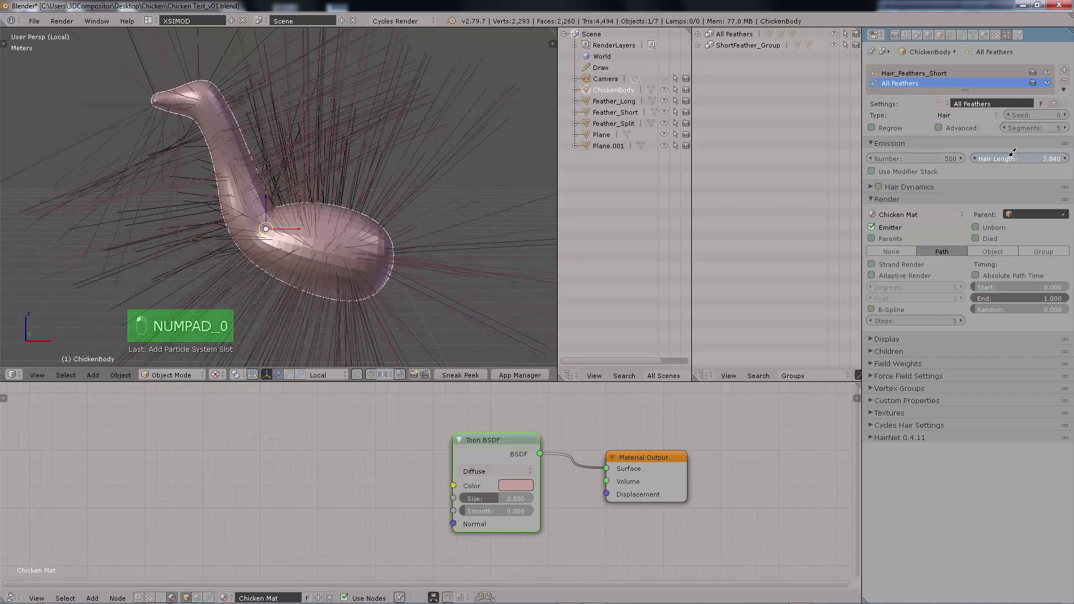
drag(1010, 156, 881, 158)
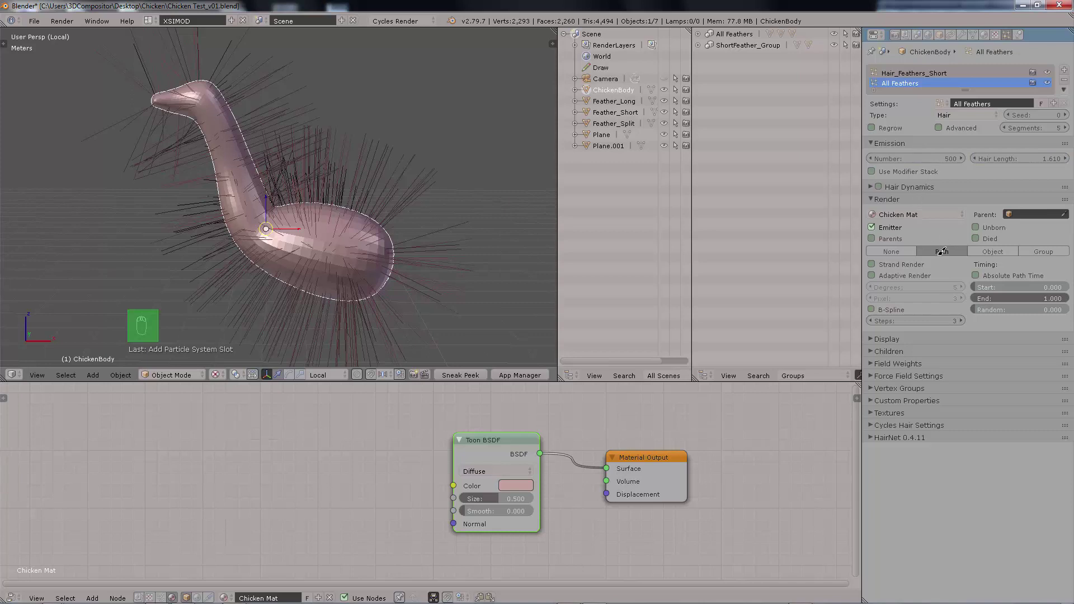
Step: Limit the All Feathers hair density to the All Feathers Group vertex group
click(892, 387)
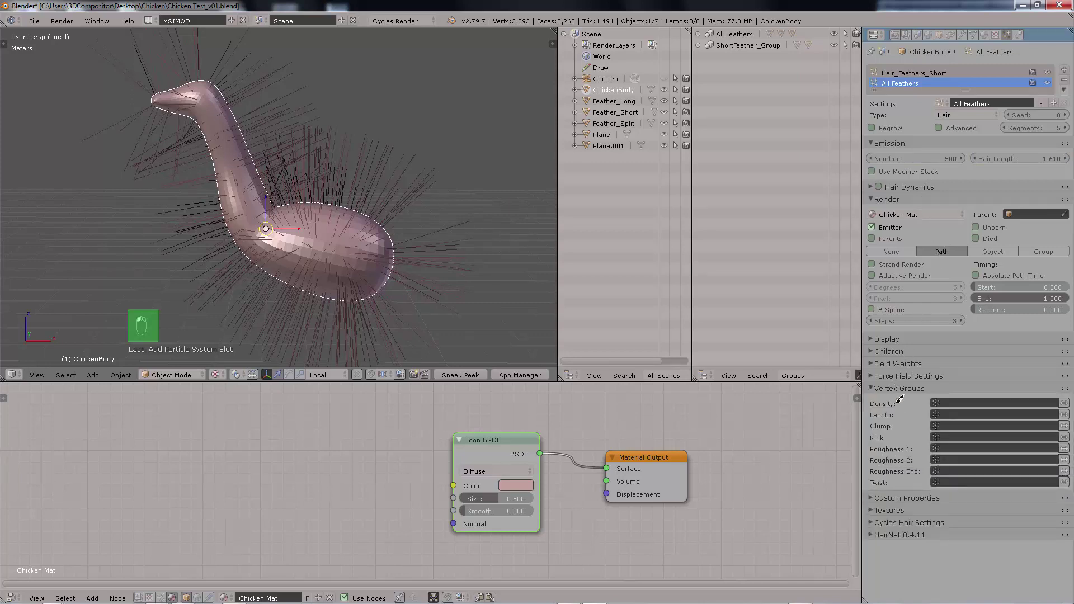
click(936, 402)
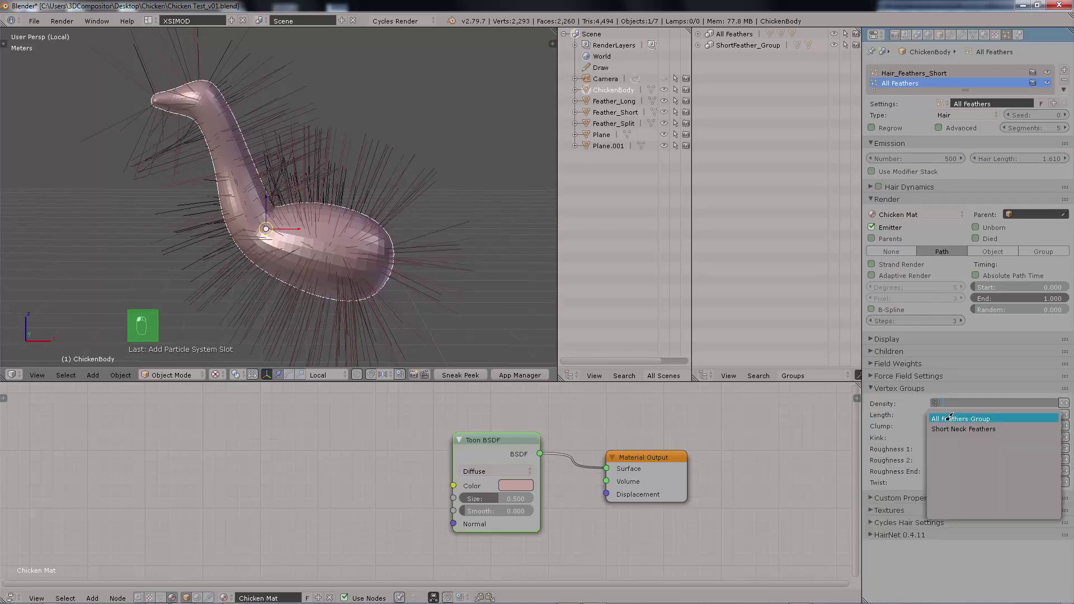
click(1007, 418)
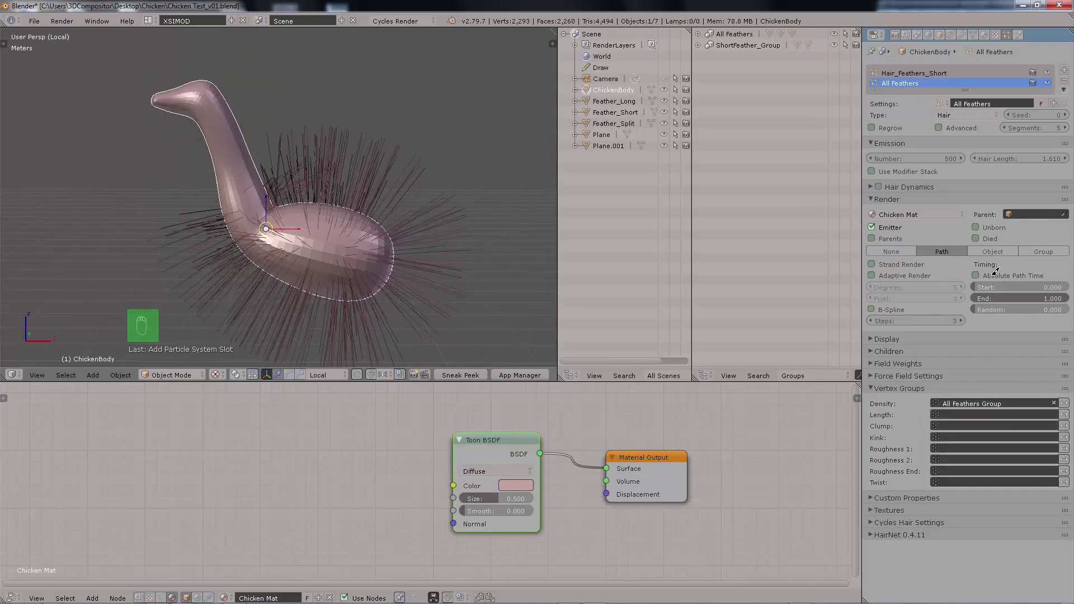
Step: Render the All Feathers particles as a group, using All Feathers as the dupli group
click(1030, 250)
click(941, 263)
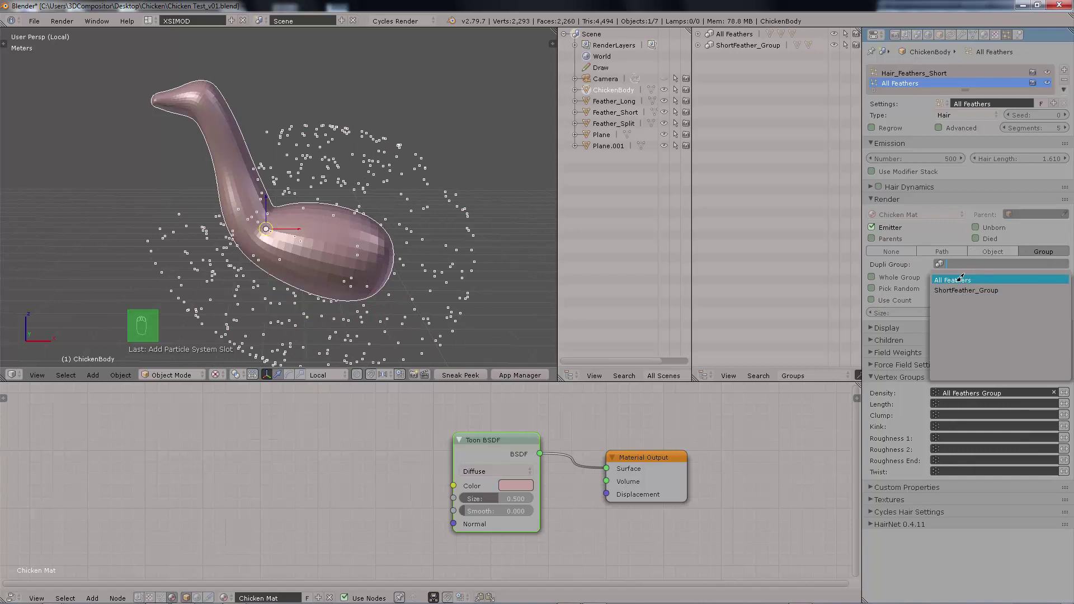
click(960, 278)
middle_drag(354, 172, 414, 141)
scroll(345, 186, up, 5)
scroll(404, 147, down, 3)
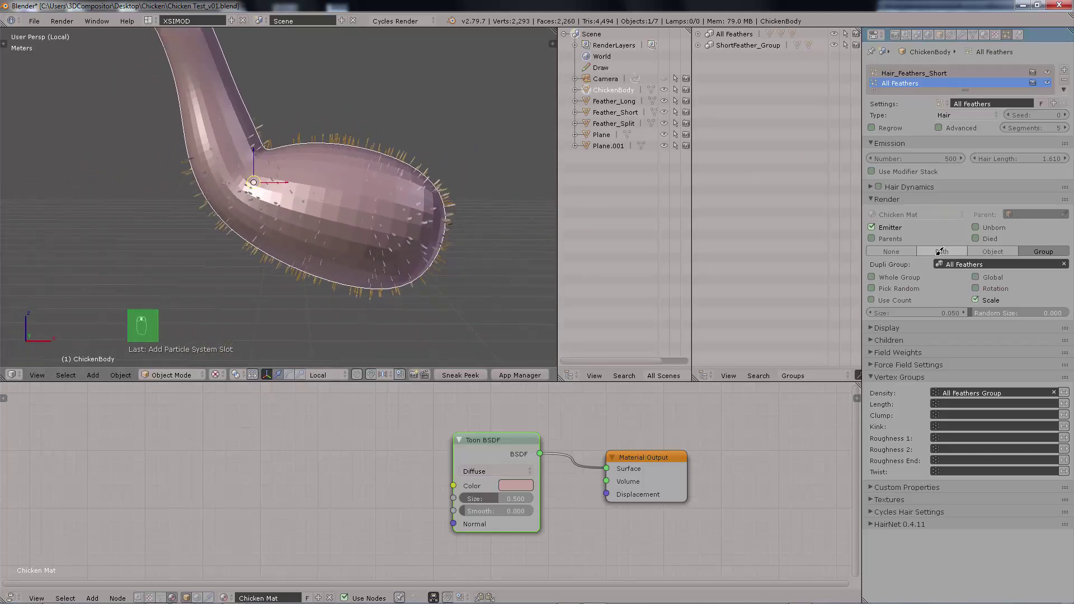
Step: Switch the All Feathers render type back to Path and enter Particle Edit mode on the chicken body
click(940, 252)
right_drag(419, 136, 349, 168)
right_drag(359, 132, 405, 153)
middle_drag(405, 153, 358, 150)
key(t)
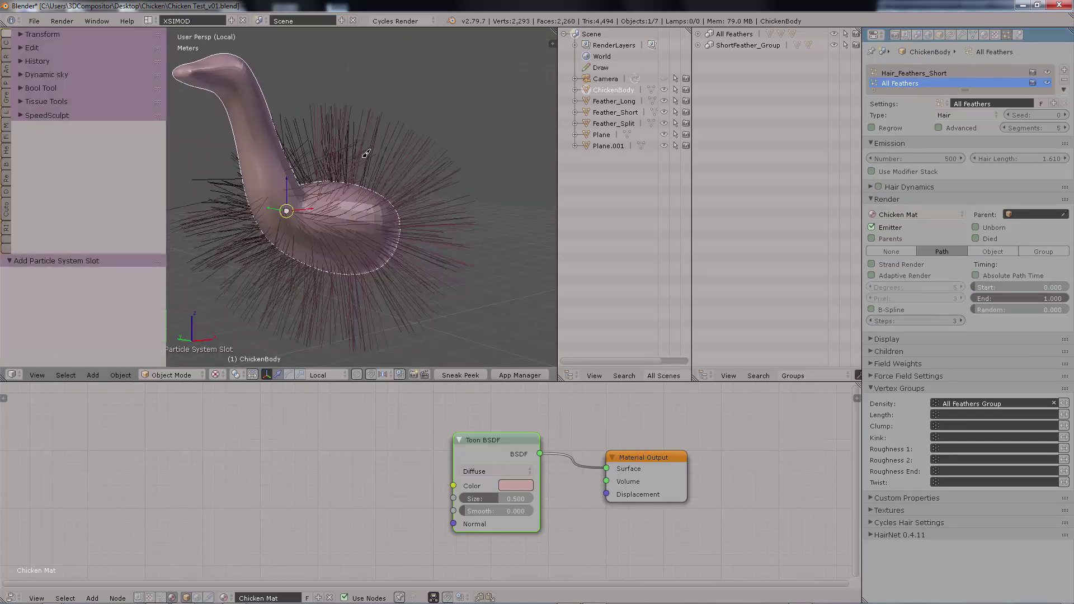
key(Tab)
click(427, 197)
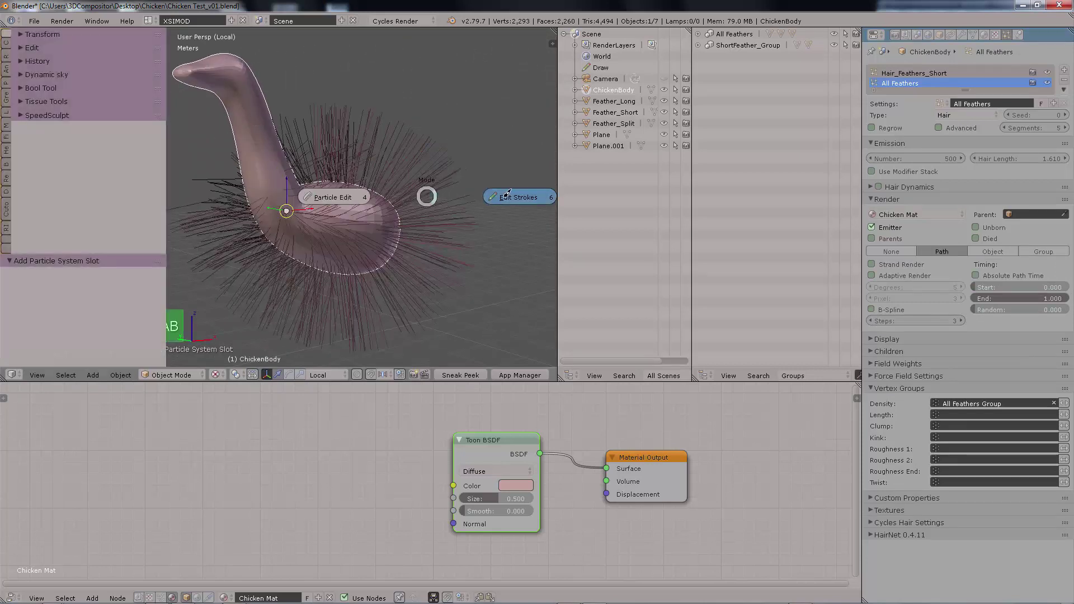
click(353, 193)
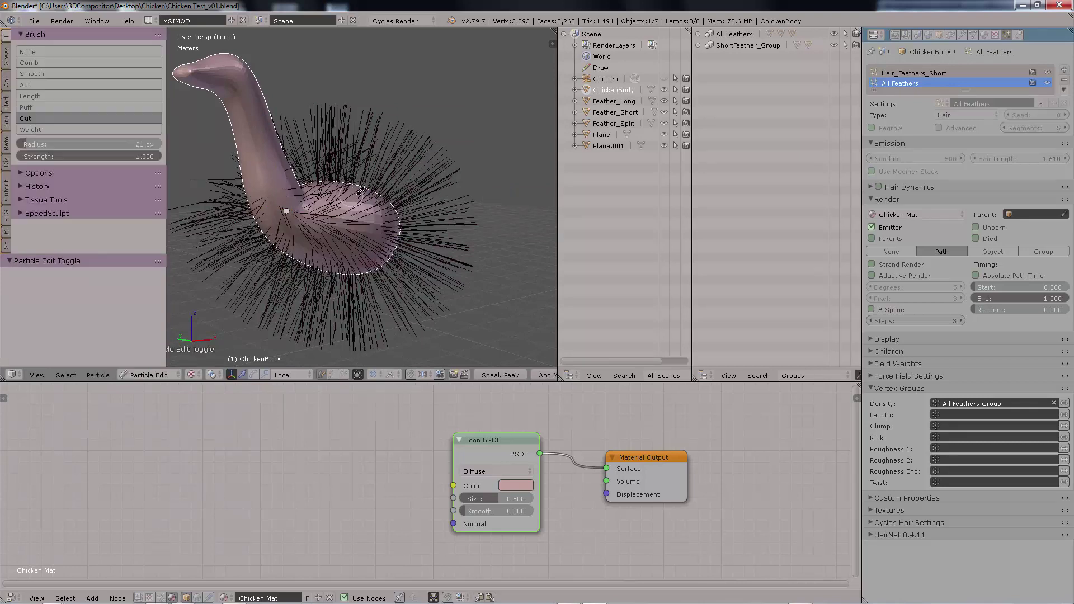
Step: Shorten the hairs across the body using the Length brush in Shrink mode
mouse_move(421, 105)
middle_down()
mouse_move(439, 112)
mouse_move(396, 116)
mouse_move(402, 125)
middle_up()
click(75, 96)
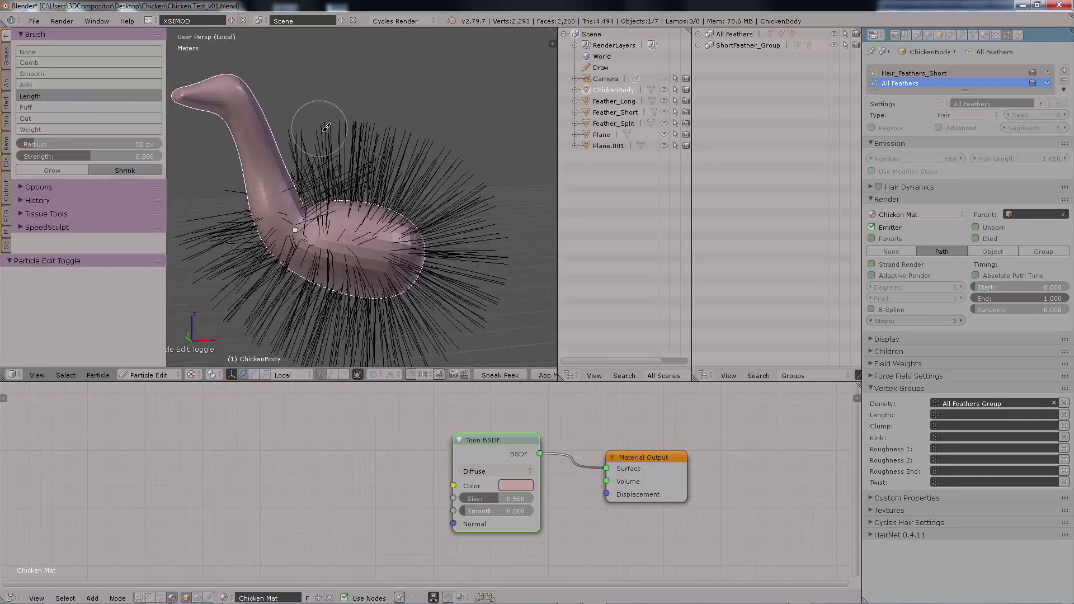
mouse_move(320, 126)
mouse_down()
mouse_move(365, 153)
mouse_move(313, 134)
mouse_move(488, 300)
mouse_move(469, 293)
mouse_move(422, 345)
mouse_up()
Step: Comb the hairs on the first side of the body flat, from the neck's base toward the tail
click(72, 118)
mouse_move(294, 159)
mouse_down()
mouse_move(431, 204)
mouse_move(322, 330)
mouse_up()
mouse_move(226, 202)
mouse_down()
mouse_move(434, 283)
mouse_move(297, 171)
mouse_up()
middle_drag(318, 106, 399, 119)
mouse_move(358, 171)
mouse_down()
mouse_move(388, 242)
mouse_move(362, 280)
mouse_up()
mouse_move(242, 196)
middle_down()
mouse_move(427, 101)
mouse_move(397, 127)
middle_up()
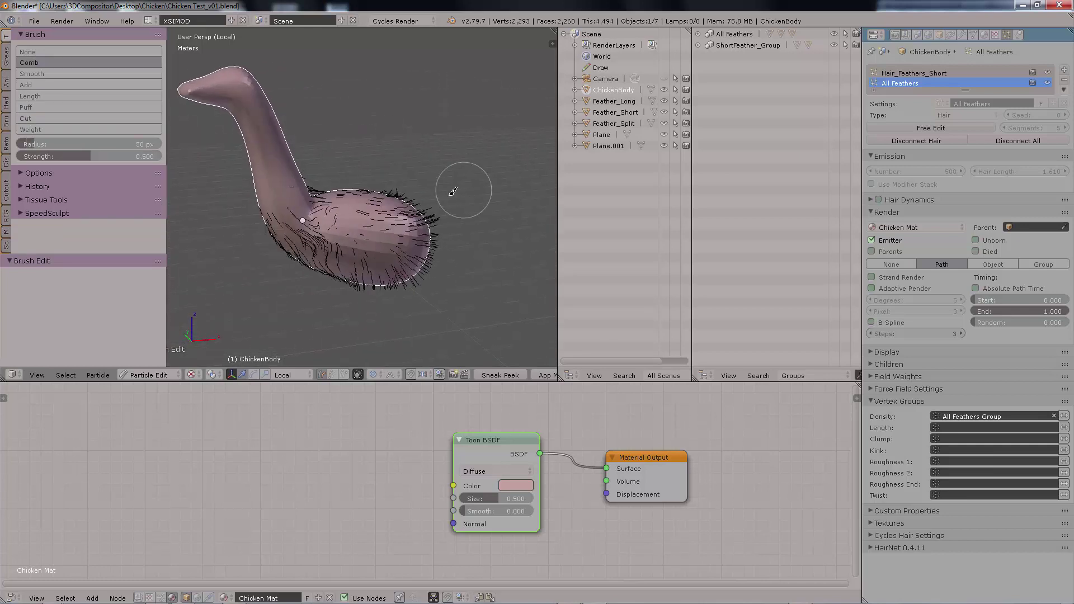
mouse_move(455, 187)
middle_down()
mouse_move(402, 257)
mouse_move(240, 209)
mouse_move(251, 218)
middle_up()
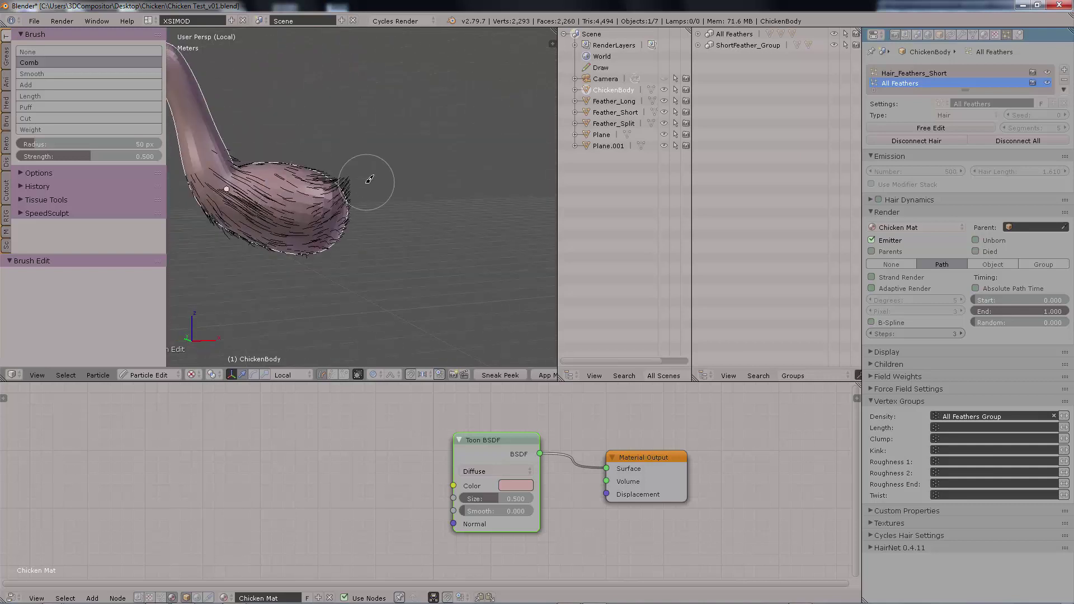
Step: Comb the hairs on the opposite side of the body and around the rump backward toward the tail
middle_drag(367, 179, 336, 269)
drag(421, 204, 297, 243)
drag(327, 188, 277, 251)
scroll(386, 140, up, 2)
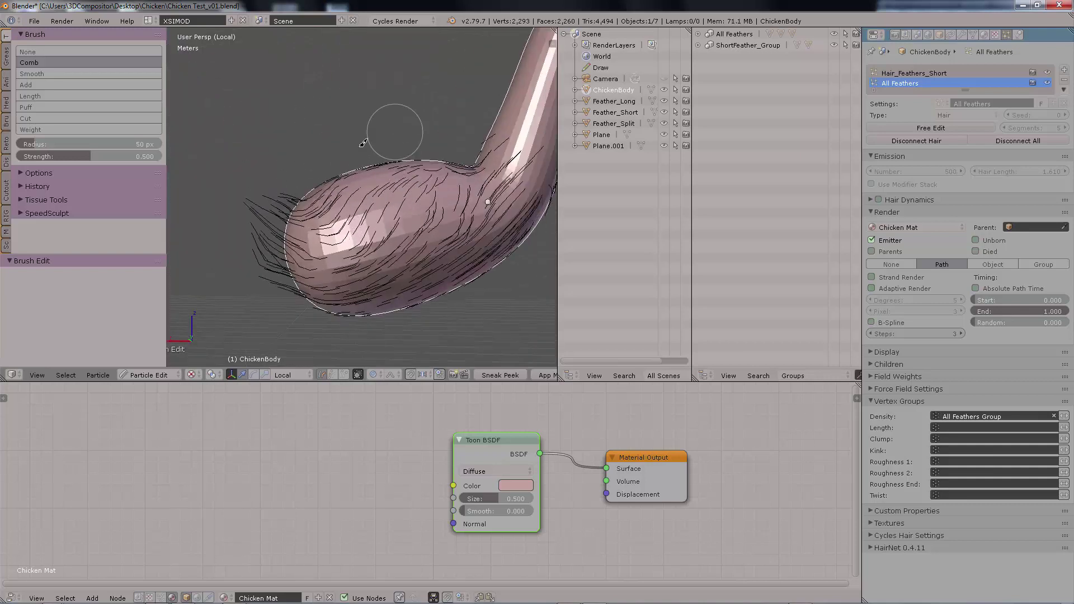
drag(330, 218, 216, 255)
shift+middle_drag(283, 122, 321, 159)
drag(310, 235, 244, 211)
drag(291, 268, 241, 273)
drag(330, 213, 264, 206)
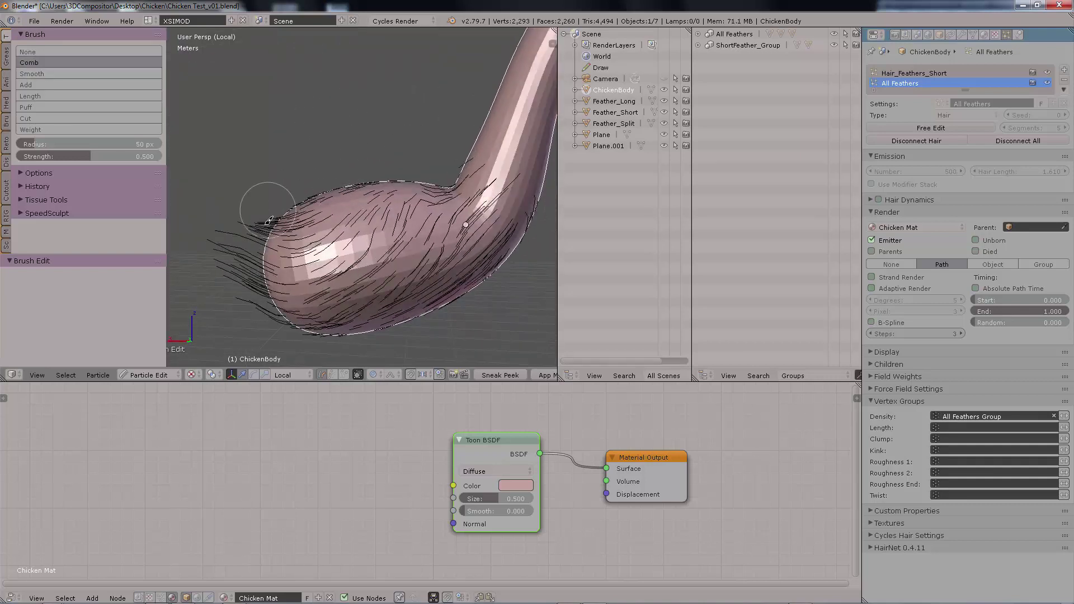
drag(391, 293, 256, 300)
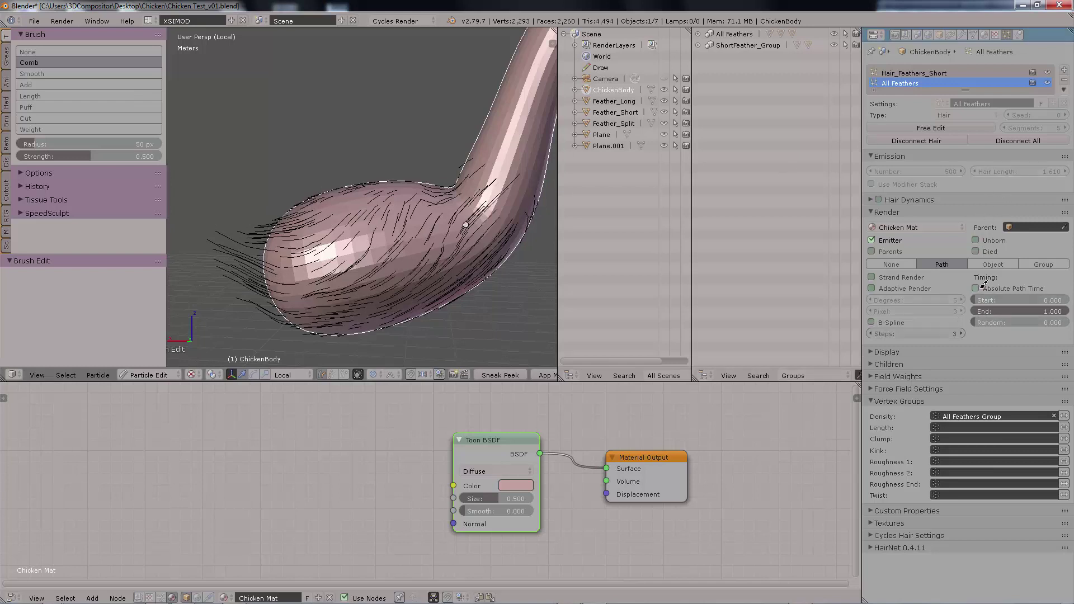
Step: Set the All Feathers hair display steps to 5
click(967, 348)
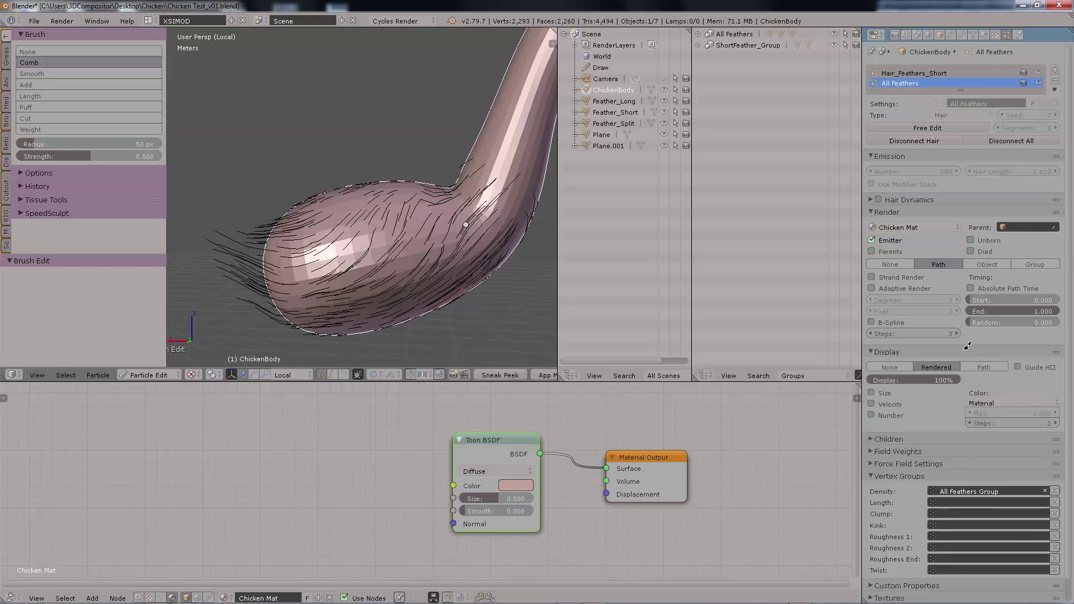
click(1059, 422)
mouse_move(391, 156)
middle_down()
mouse_move(336, 112)
mouse_move(474, 130)
mouse_move(391, 125)
middle_up()
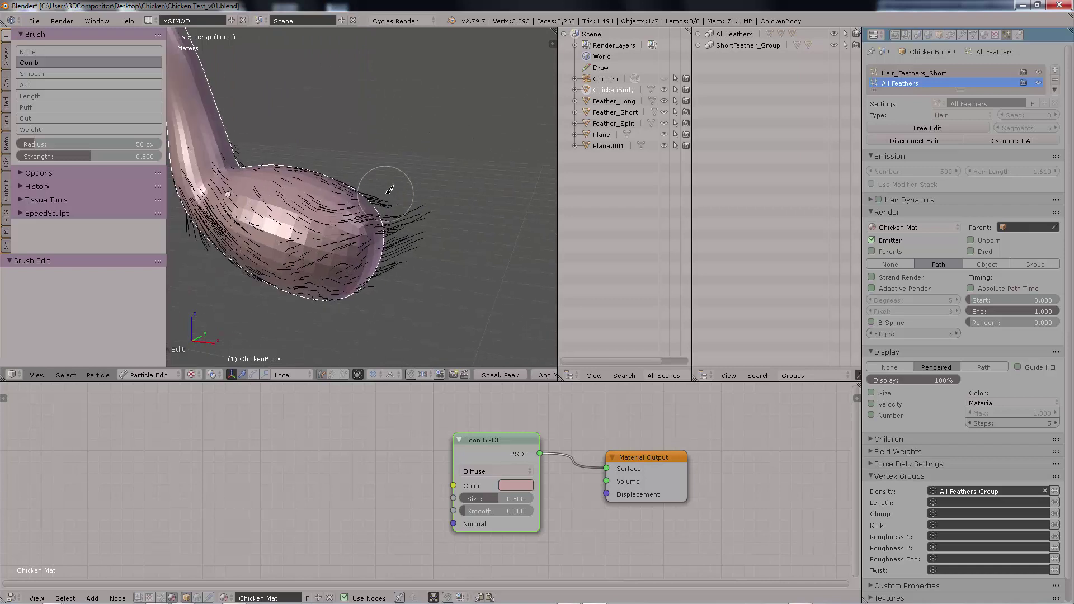
Step: Comb the hairs at the tail end upward
middle_drag(384, 179, 374, 230)
drag(444, 274, 454, 251)
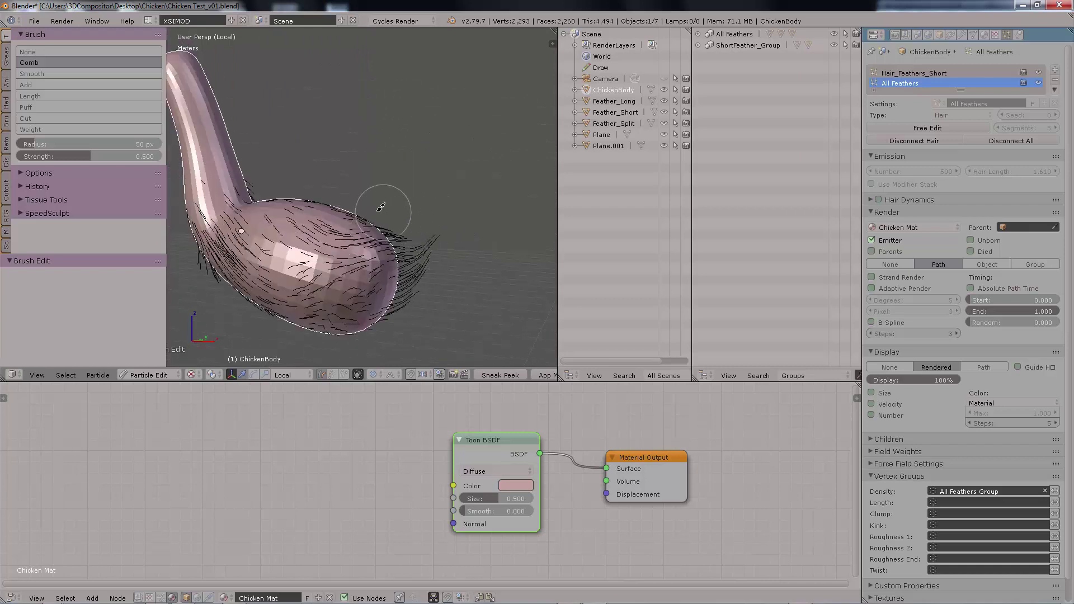
mouse_move(360, 175)
middle_down()
mouse_move(319, 151)
mouse_move(375, 270)
middle_up()
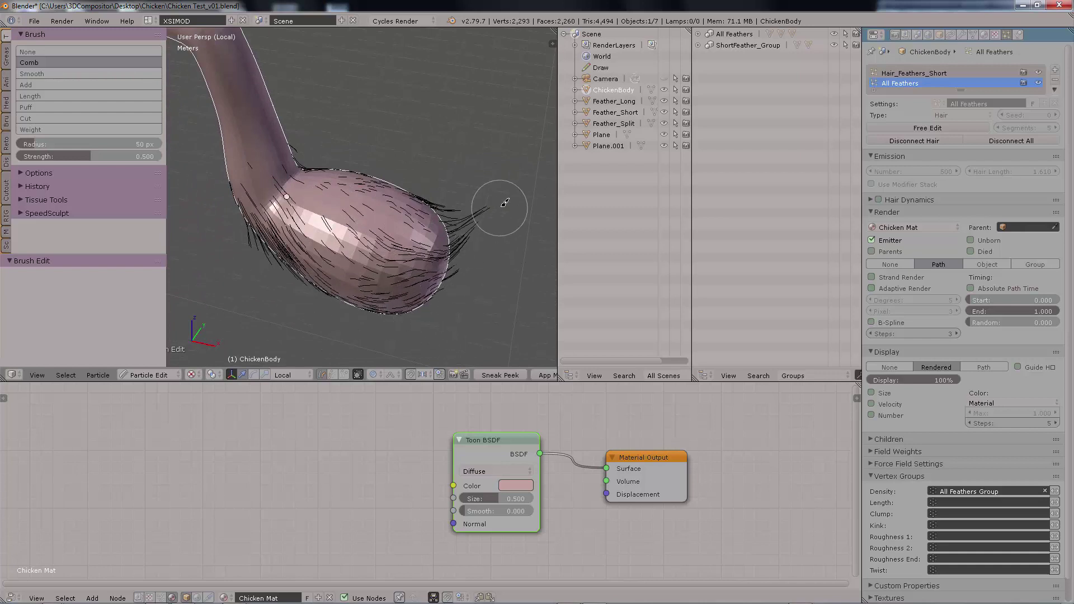
mouse_move(484, 154)
middle_down()
mouse_move(426, 120)
mouse_move(440, 128)
middle_up()
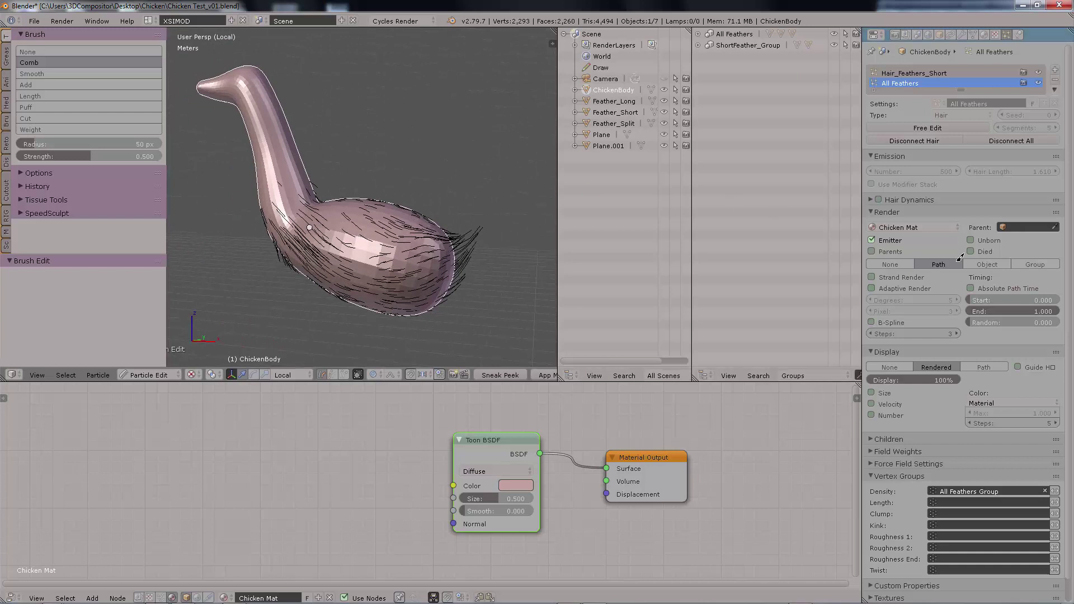
Step: Set the All Feathers system to render as Group again and return to Object Mode
click(1035, 264)
key(Tab)
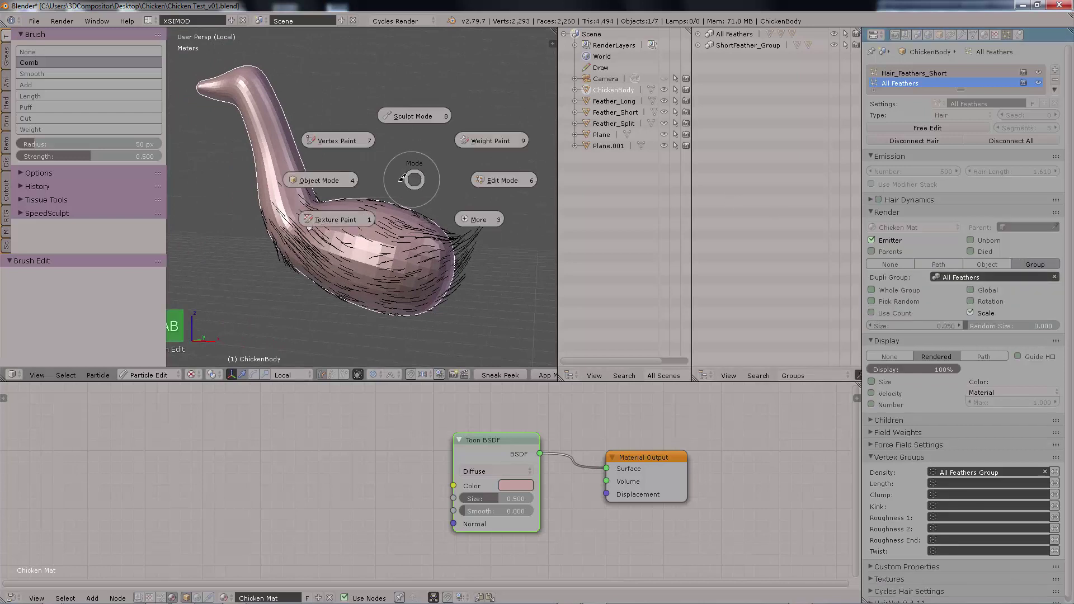
click(401, 179)
scroll(462, 213, up, 6)
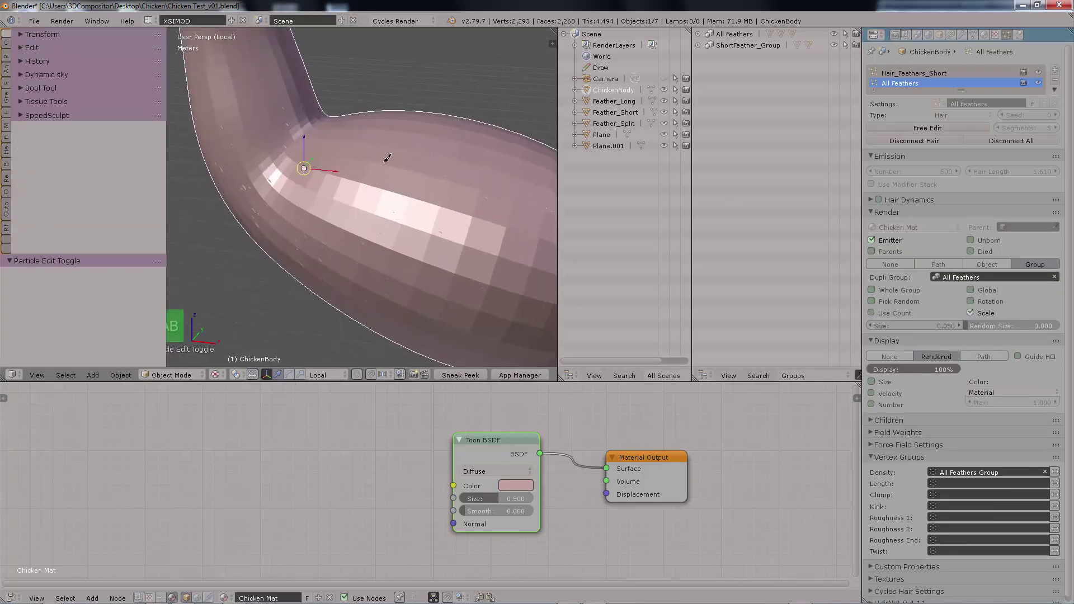
Step: Increase the All Feathers particle size to 0.950 and inspect the feathers from both sides of the body
drag(895, 326, 947, 325)
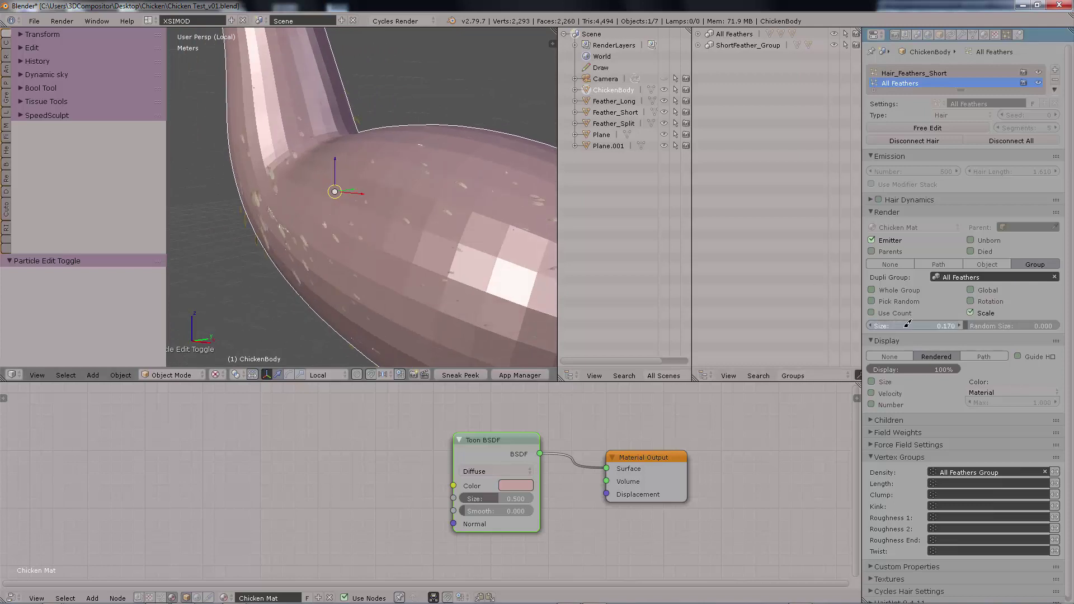
scroll(413, 227, down, 3)
middle_drag(412, 228, 388, 242)
scroll(427, 211, up, 2)
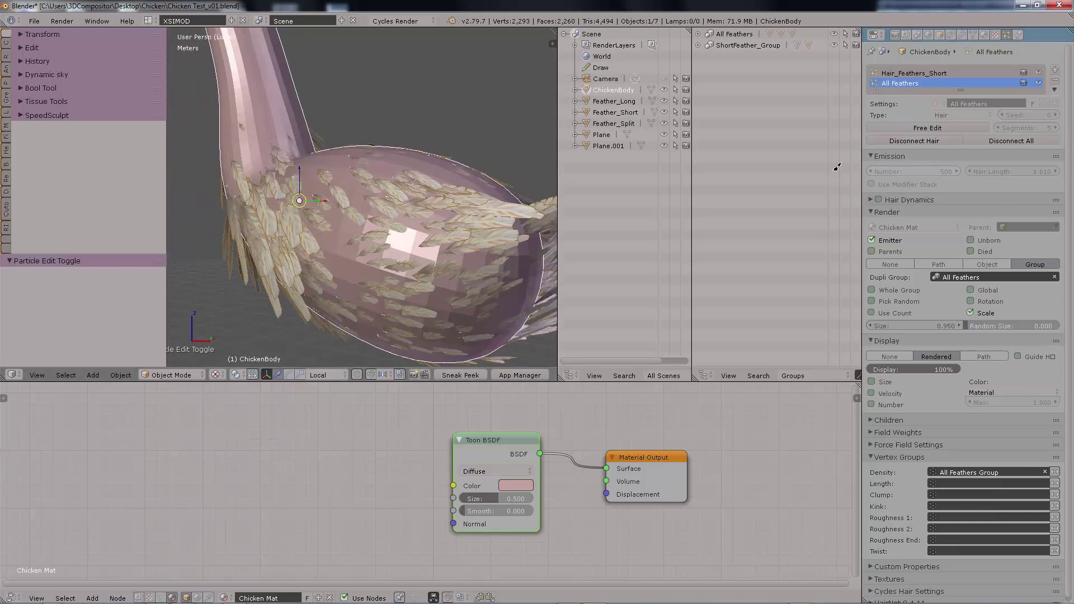
middle_drag(408, 180, 371, 231)
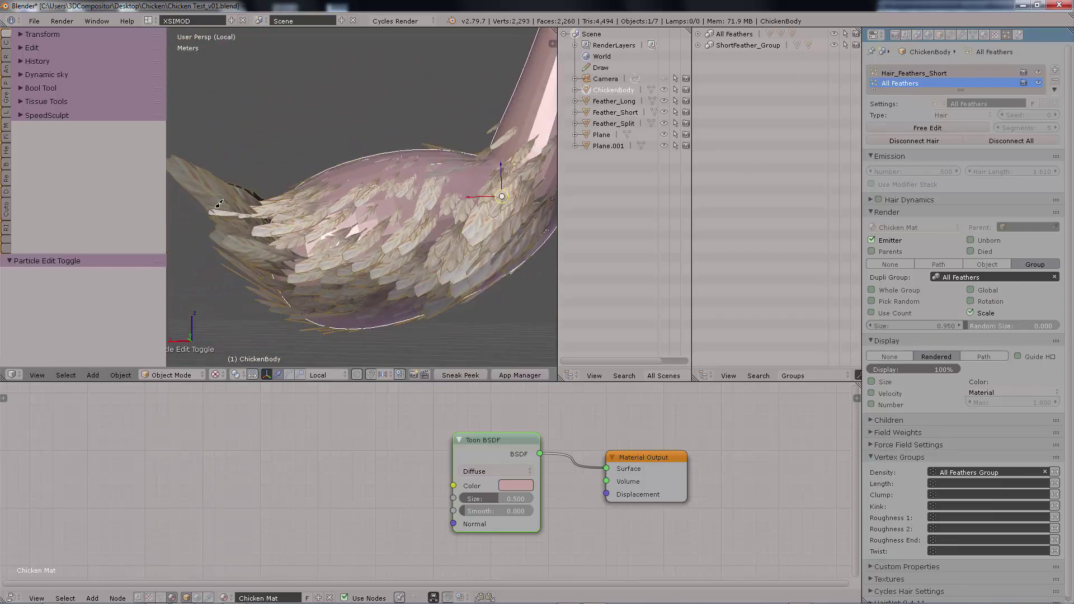
middle_drag(219, 204, 342, 219)
middle_drag(412, 245, 396, 193)
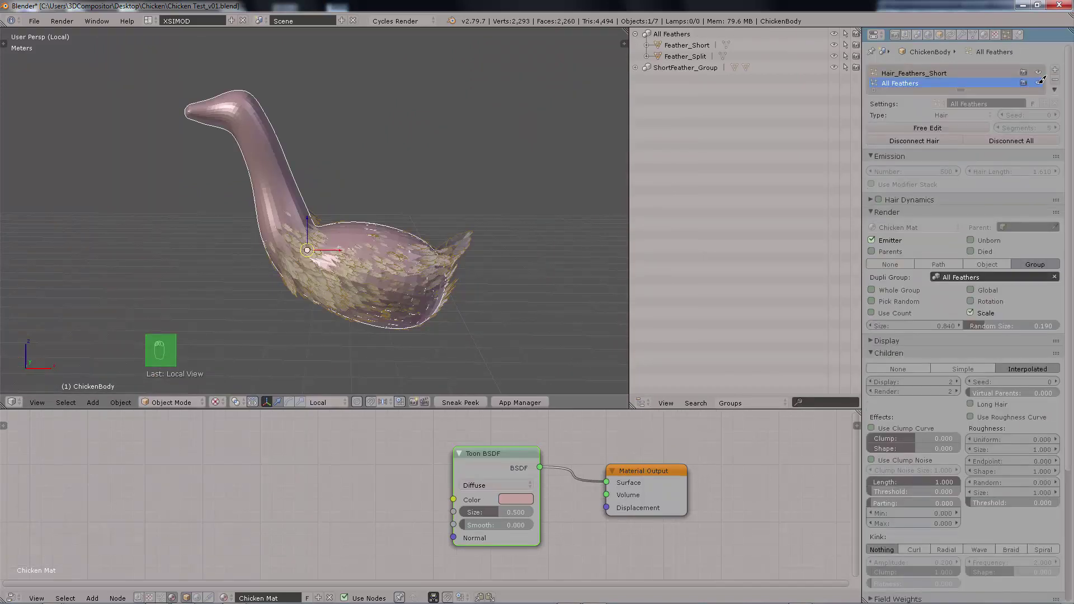
Step: Hide the All Feathers particle system in the viewport
click(1042, 80)
click(1042, 80)
click(1041, 80)
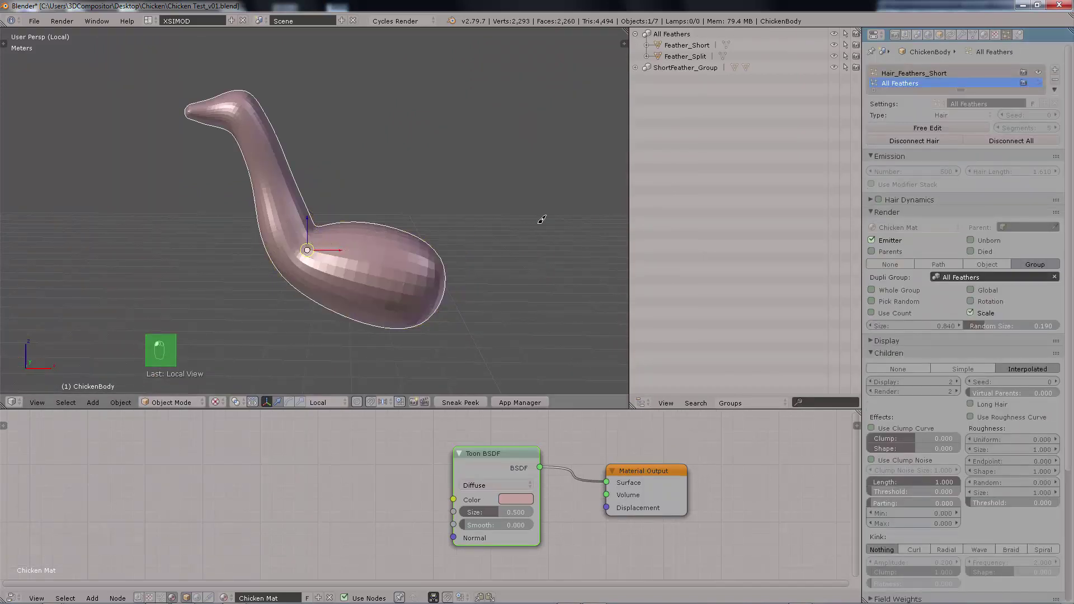
Step: Add a vertex group named "Tail Long Feathers" to the chicken body
middle_drag(448, 205, 428, 197)
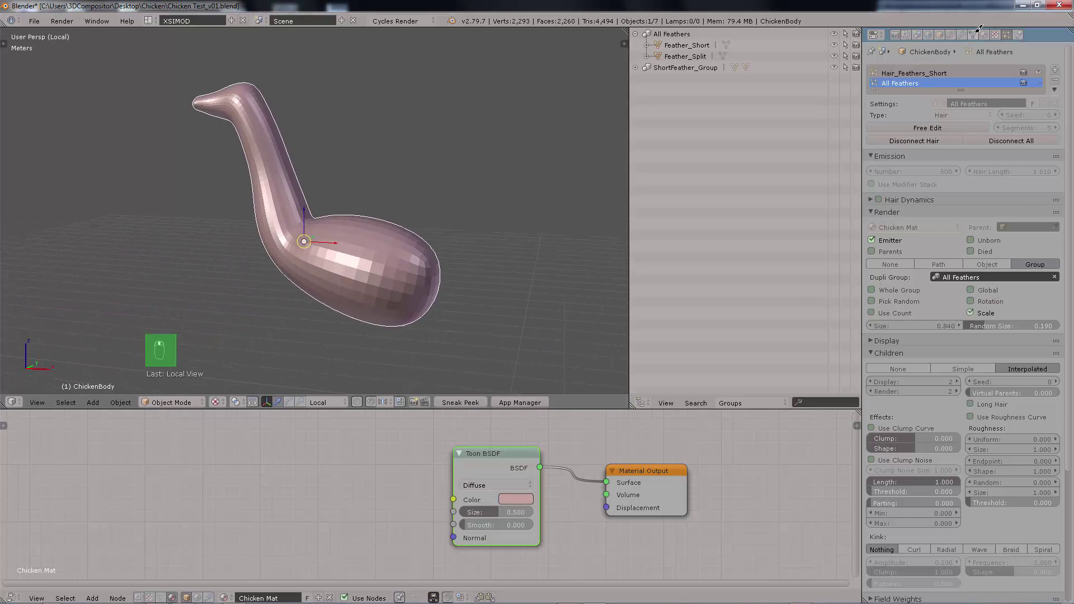
click(974, 33)
click(1064, 126)
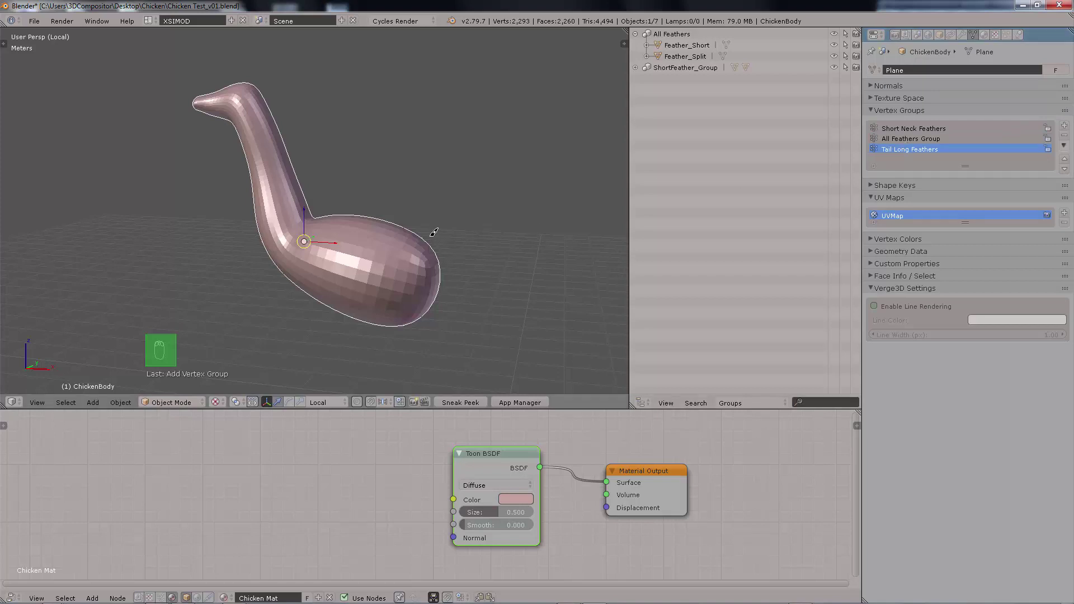
Step: Weight-paint a full-strength patch on the rear end of the chicken body in the Tail Long Feathers vertex group
key(Tab)
click(498, 197)
middle_drag(474, 246, 423, 235)
mouse_move(413, 253)
mouse_down()
mouse_move(404, 258)
mouse_move(404, 245)
mouse_move(394, 273)
mouse_up()
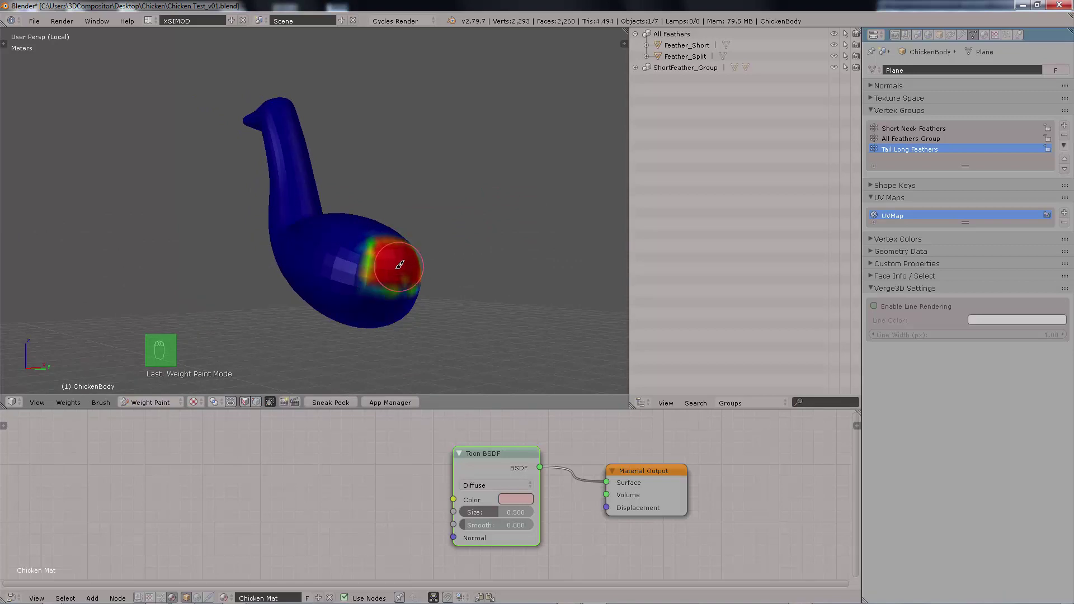
middle_drag(494, 204, 599, 144)
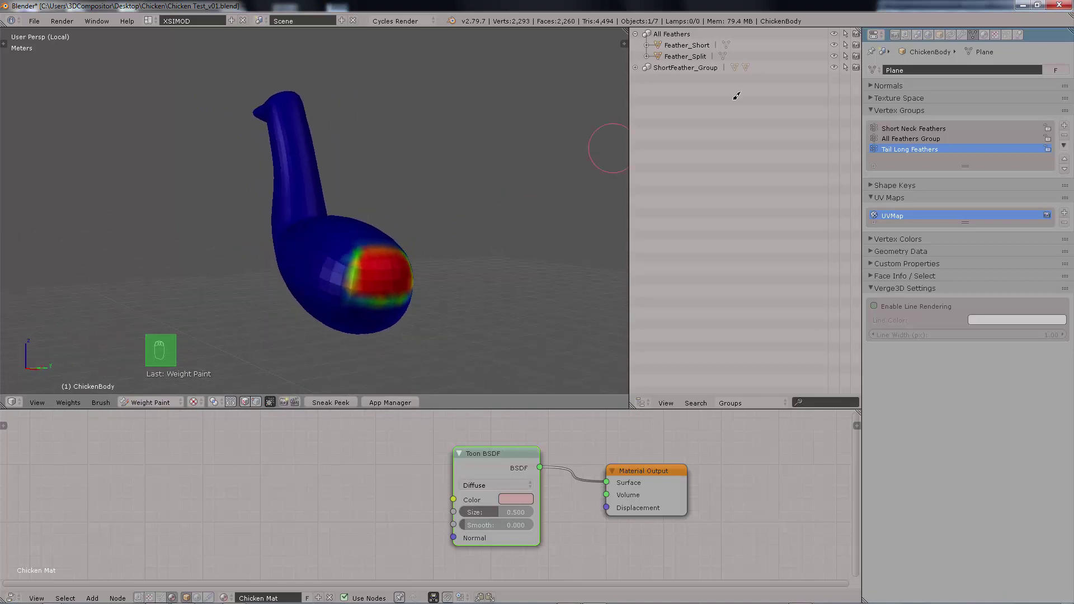
Step: Return to Object Mode and add a particle system named "Tail Long Feathers" of type Hair to the chicken body
click(1007, 34)
key(Tab)
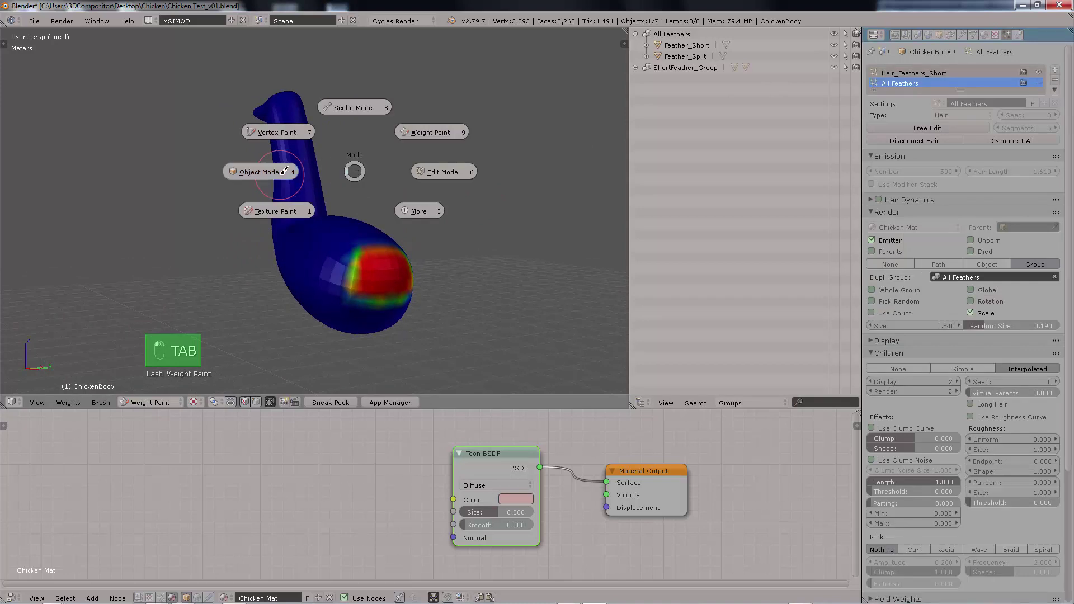
click(1056, 69)
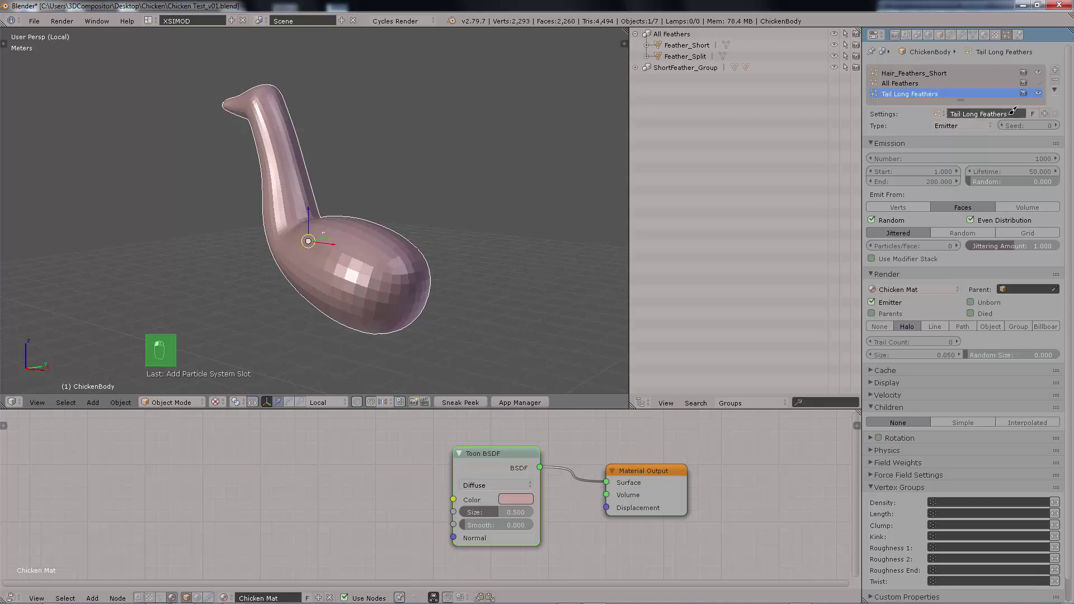
click(969, 123)
click(963, 99)
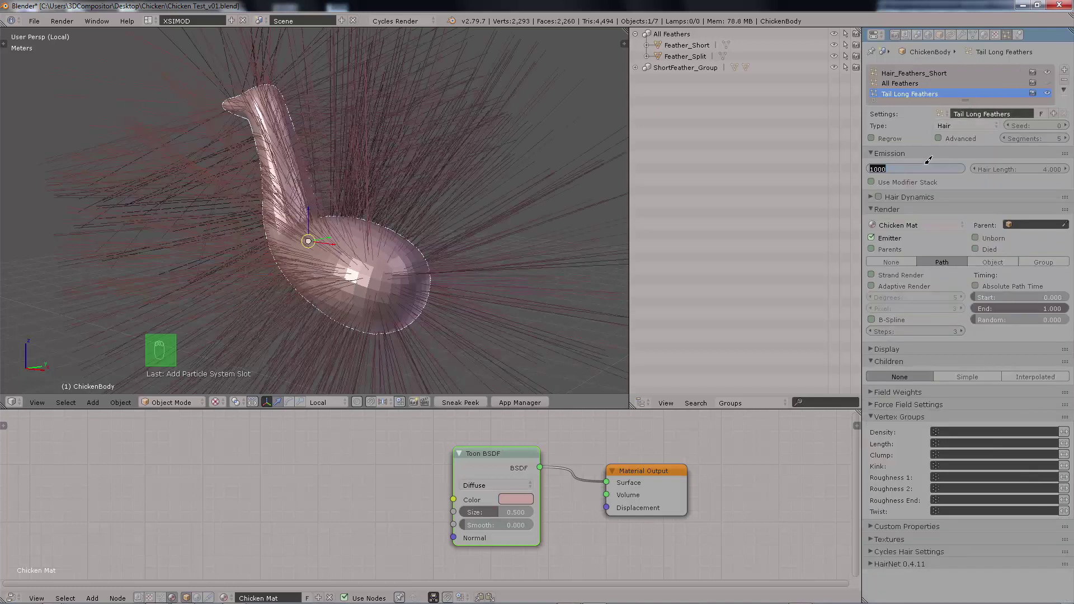
Step: Set the tail system to 40 hairs of length 2.410 and limit its density to the Tail Long Feathers vertex group
text(40)
key(Return)
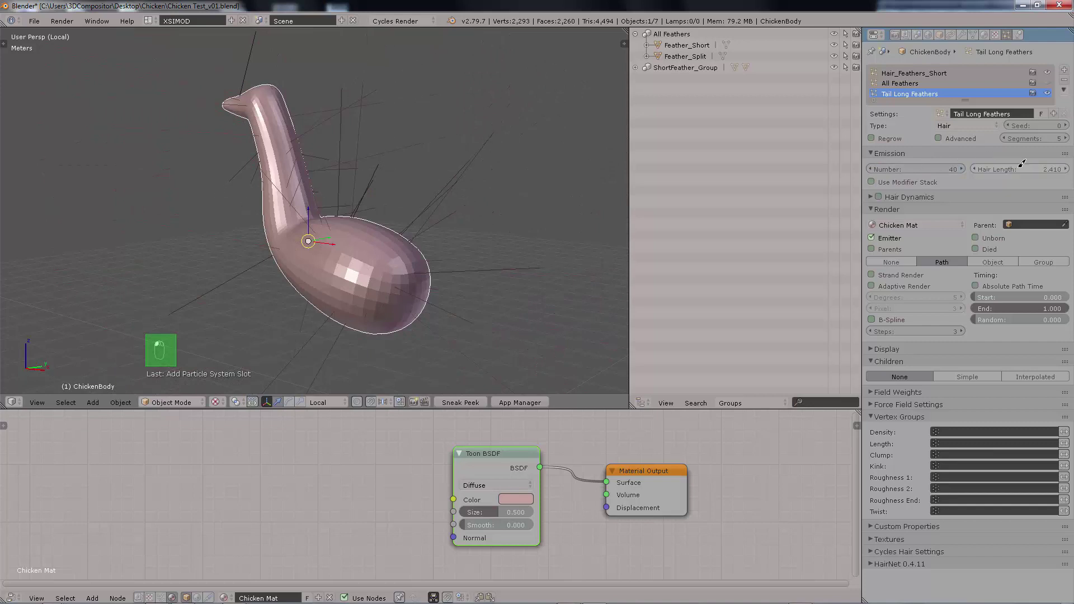
click(941, 432)
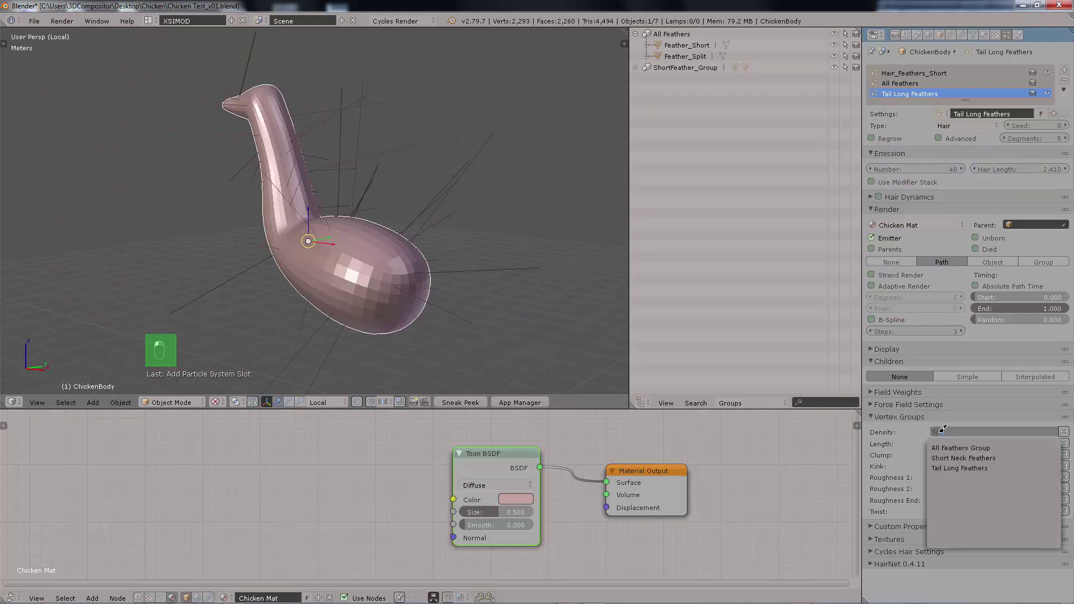
click(970, 468)
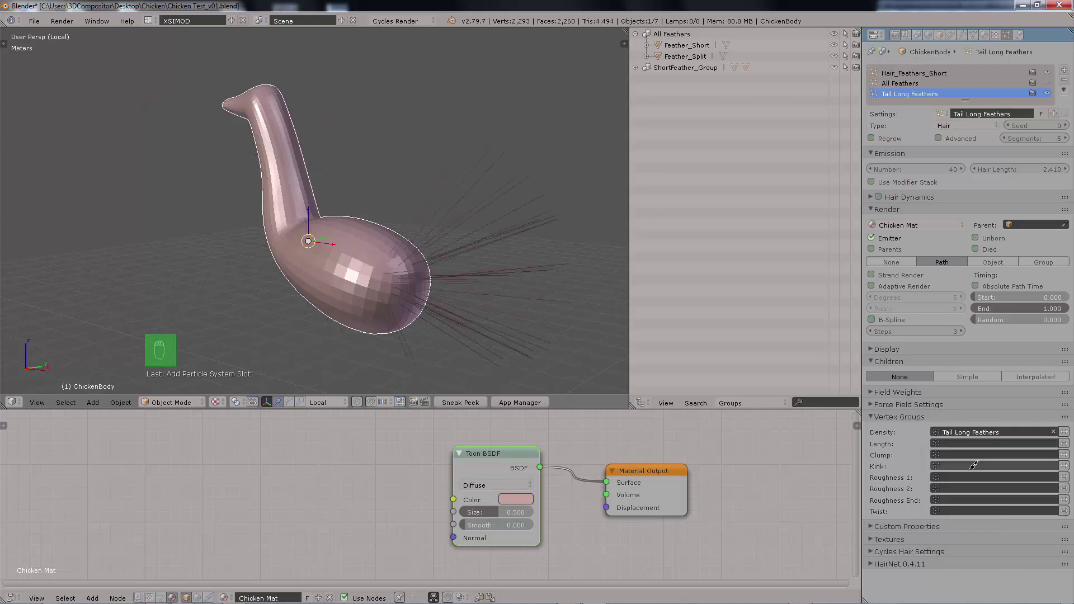
middle_drag(443, 225, 417, 163)
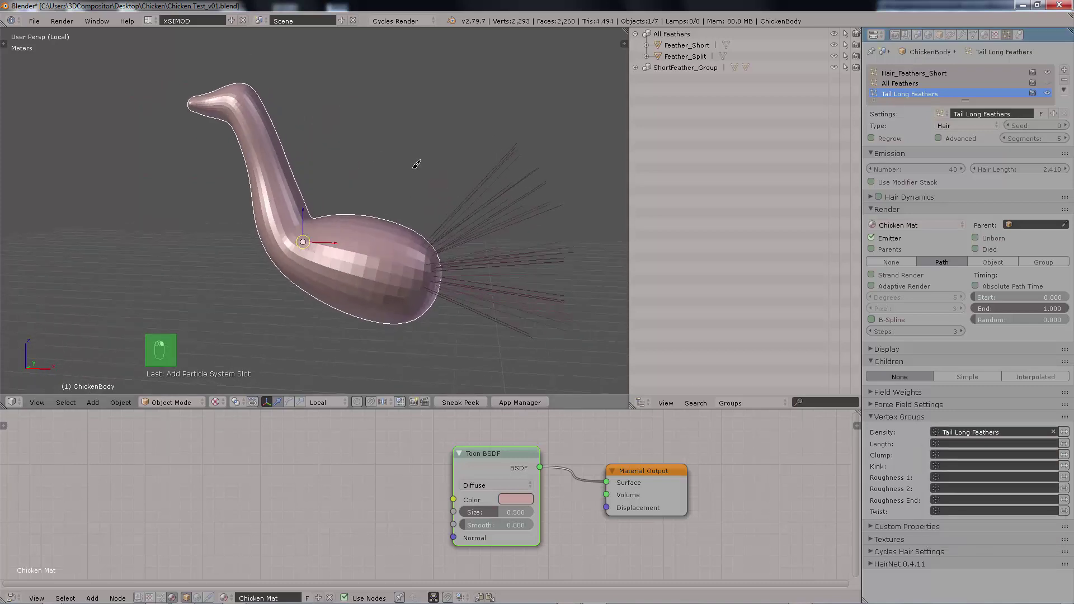
Step: Enter Particle Edit mode and comb the tail hairs so they curve upward from the rear of the body
key(t)
key(Tab)
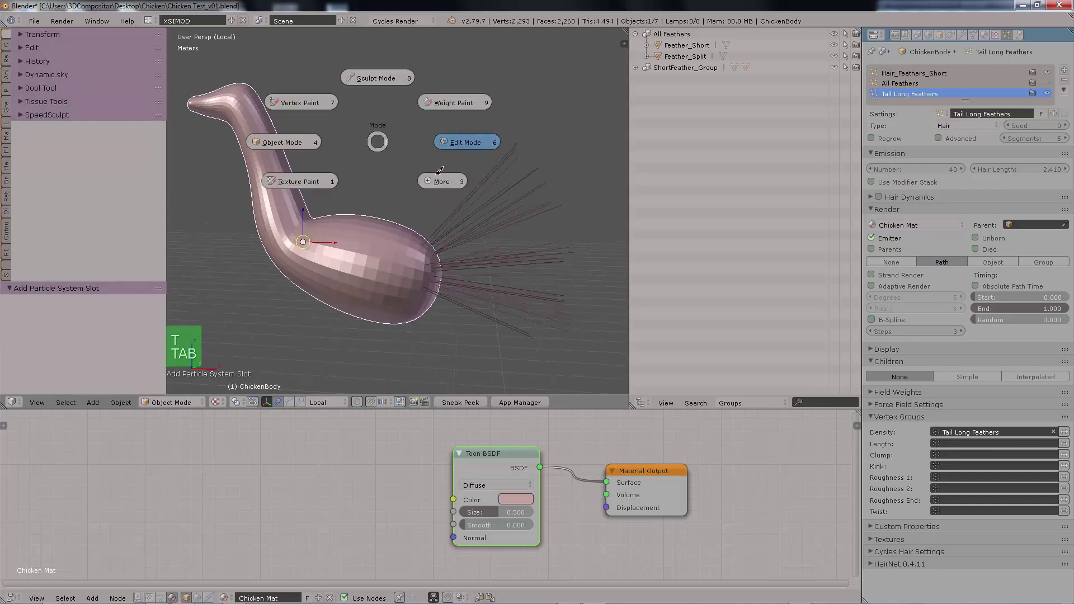
click(442, 181)
click(339, 181)
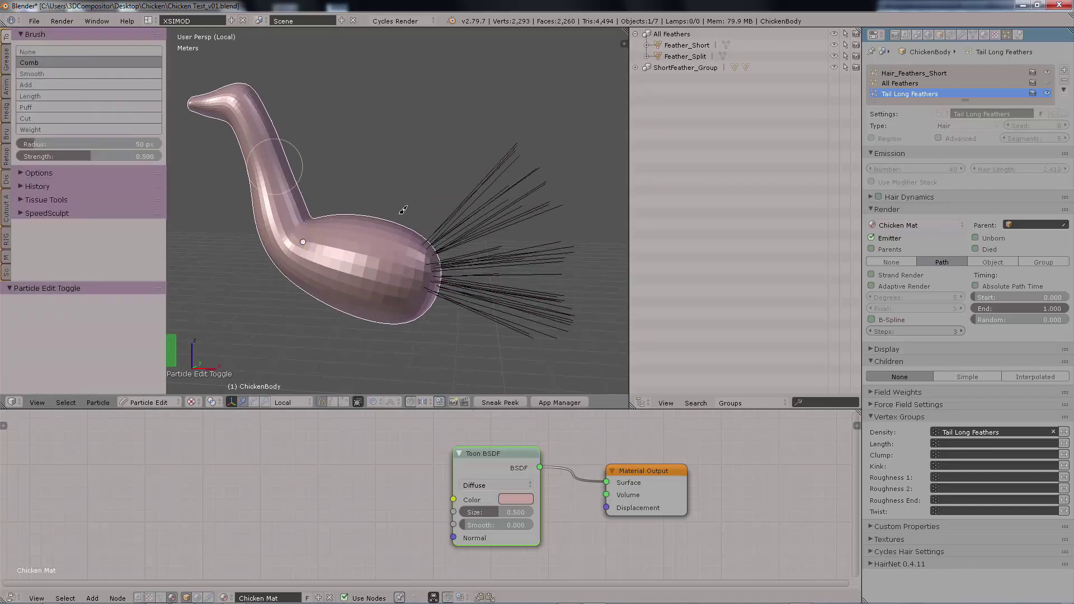
drag(455, 218, 501, 170)
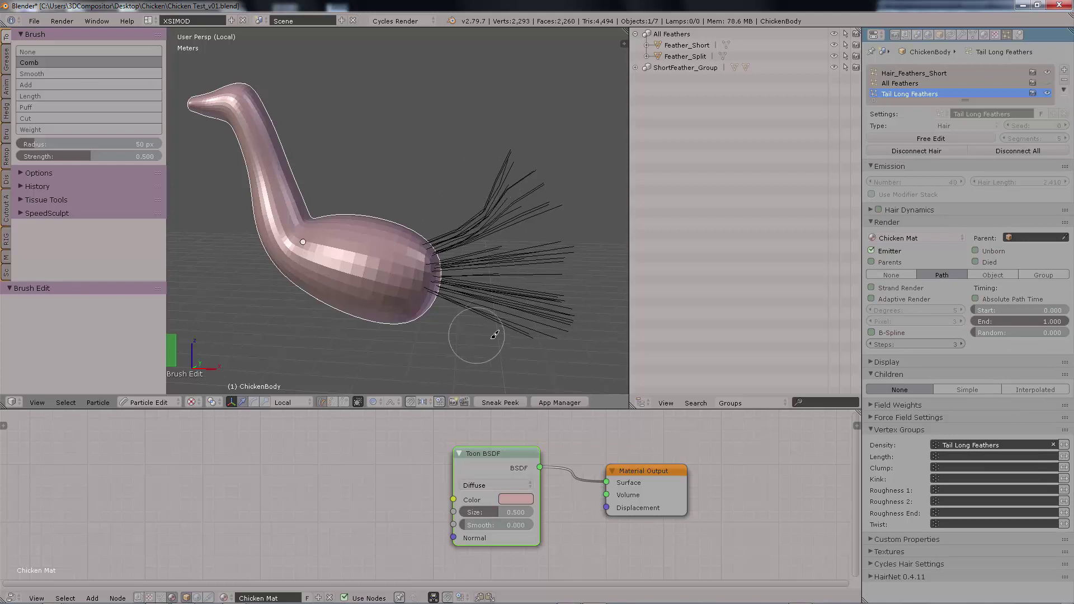
mouse_move(468, 335)
mouse_down()
mouse_move(528, 324)
mouse_move(547, 308)
mouse_move(554, 274)
mouse_move(532, 132)
mouse_move(556, 149)
mouse_move(546, 173)
mouse_move(454, 214)
mouse_move(450, 240)
mouse_move(495, 194)
mouse_move(514, 194)
mouse_up()
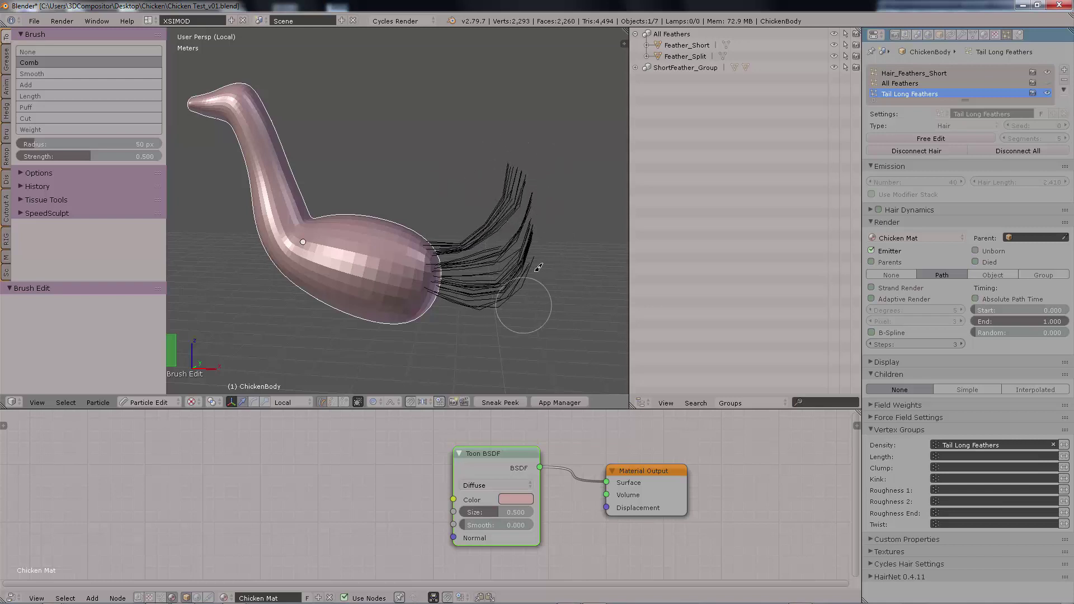
drag(523, 306, 545, 195)
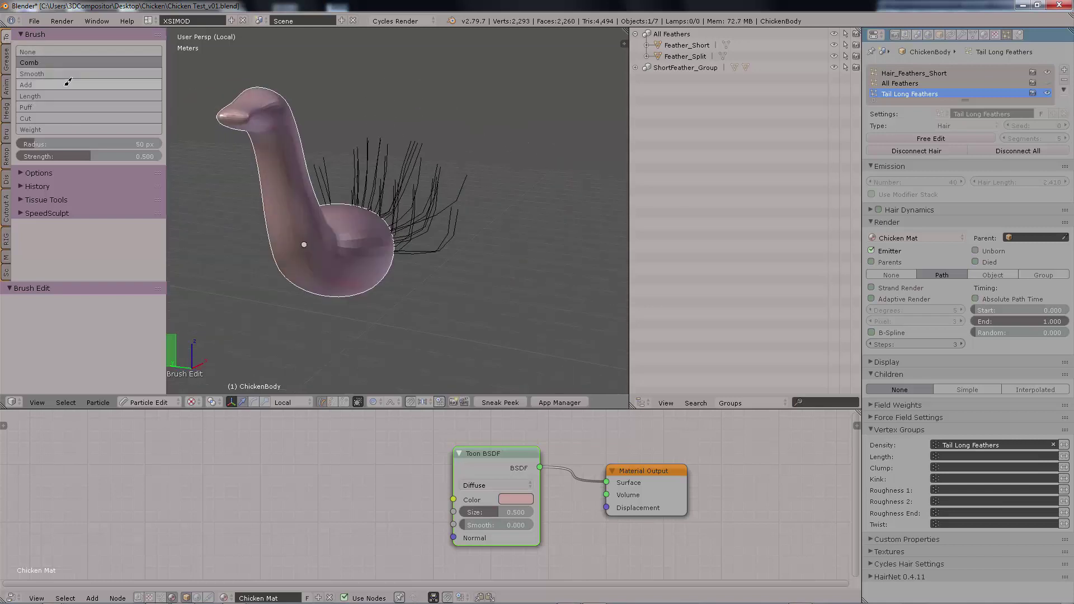
Step: Trim stray tail hairs on both sides of the body with the Cut brush at 21 px radius
click(61, 118)
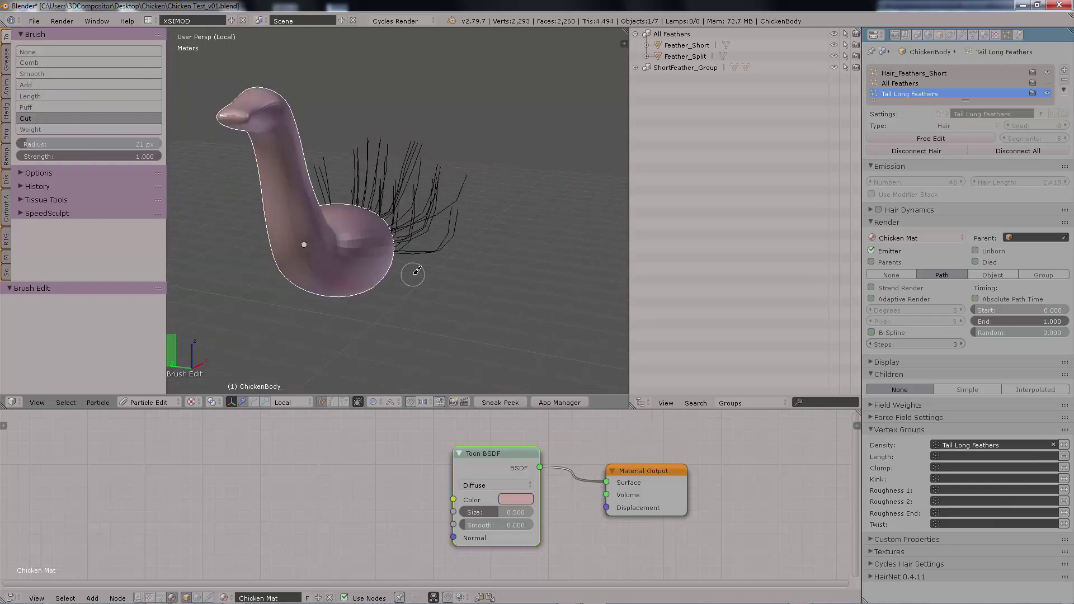
drag(412, 272, 414, 216)
middle_drag(292, 369, 411, 322)
drag(314, 233, 333, 179)
mouse_move(520, 274)
middle_down()
mouse_move(374, 257)
mouse_move(417, 162)
middle_up()
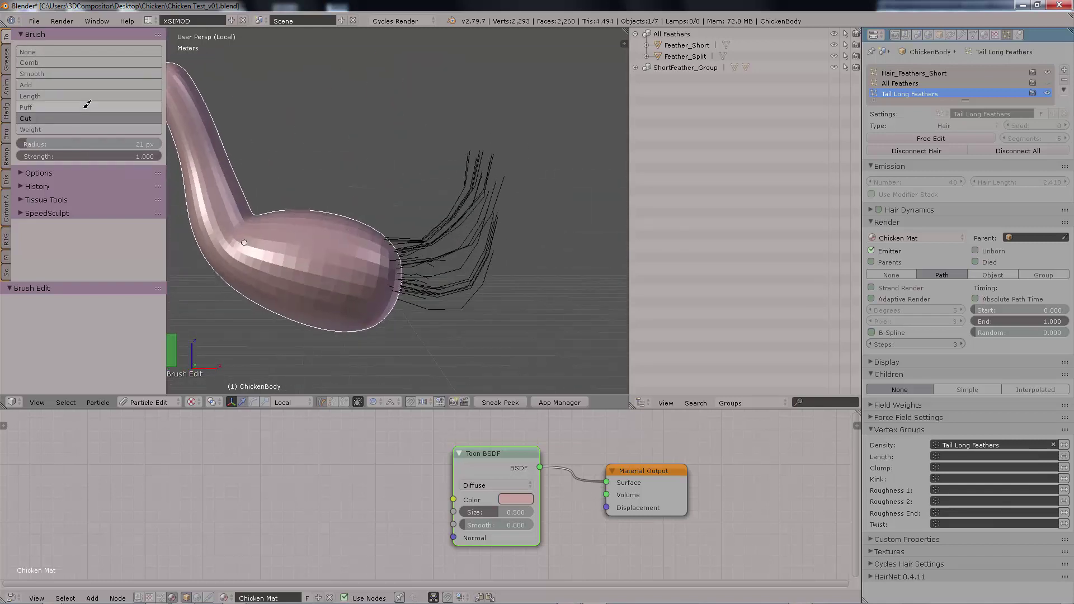
mouse_move(497, 190)
mouse_down()
mouse_move(491, 220)
mouse_move(424, 307)
mouse_up()
Step: Smooth the curved tail hairs with the Smooth brush, reselect the Comb brush and return to Object Mode
click(79, 74)
mouse_move(403, 269)
mouse_down()
mouse_move(456, 251)
mouse_move(485, 156)
mouse_up()
click(36, 61)
scroll(485, 156, down, 2)
mouse_move(484, 156)
middle_down()
mouse_move(314, 166)
mouse_move(498, 168)
middle_up()
key(Tab)
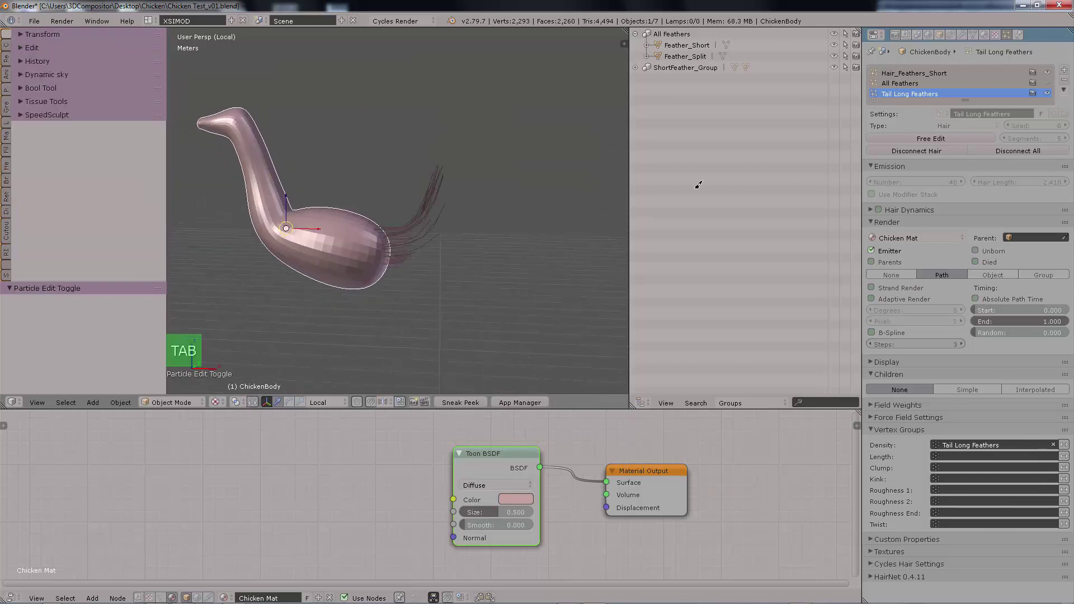
Step: Render the tail hairs as the object Feather_Short and increase their particle size
click(1028, 274)
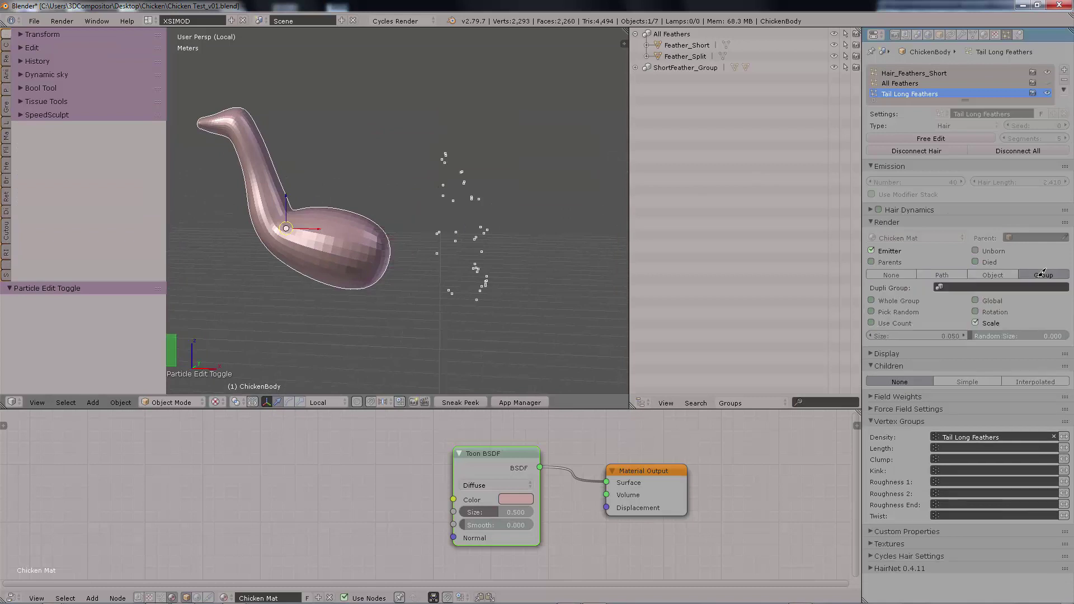
click(638, 34)
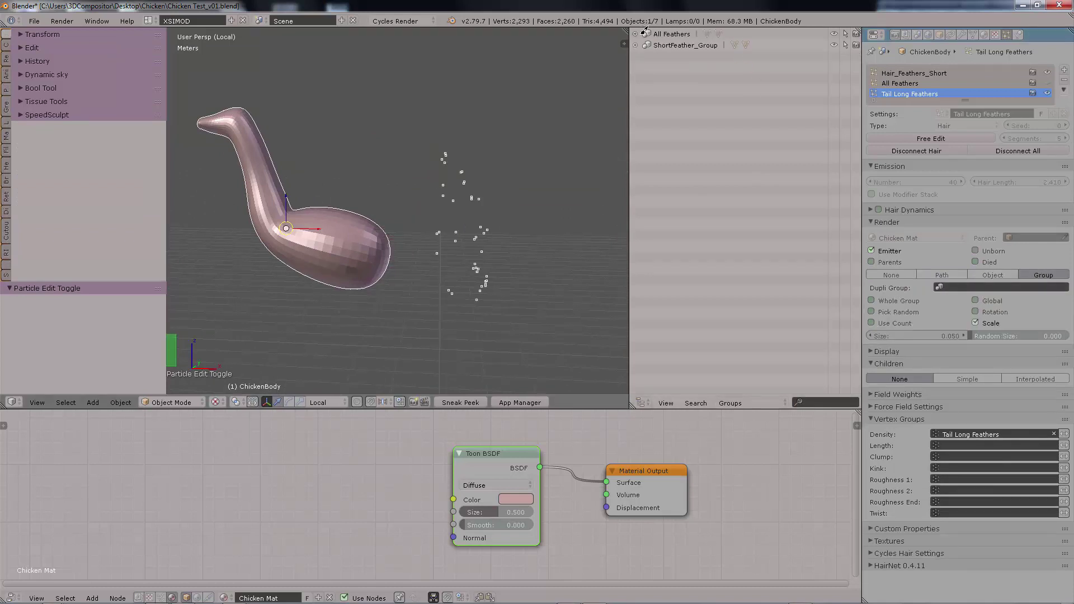
click(980, 276)
click(947, 286)
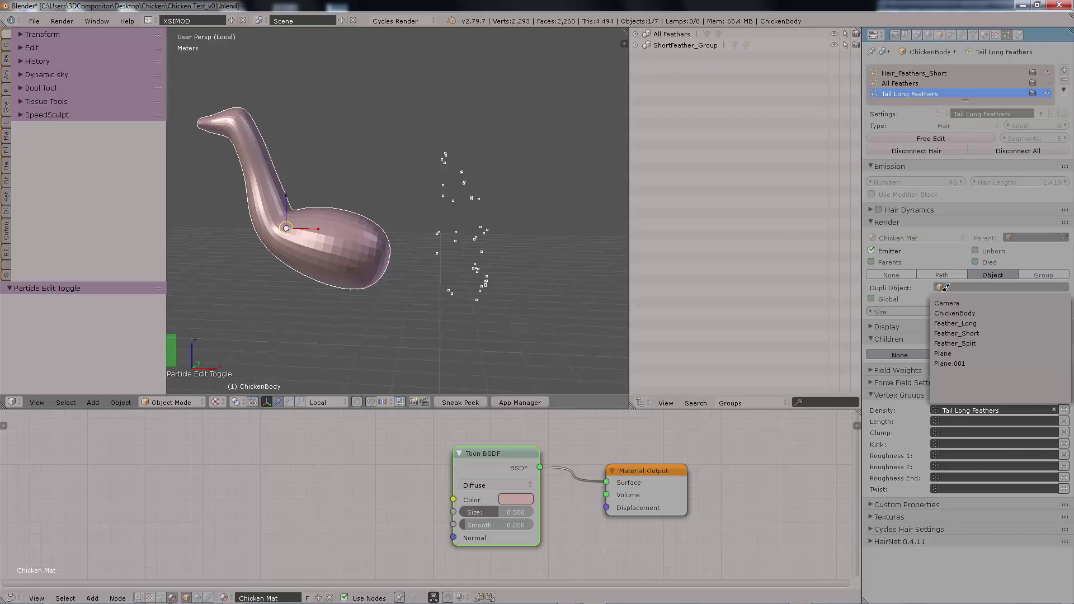
click(1001, 331)
scroll(479, 211, up, 5)
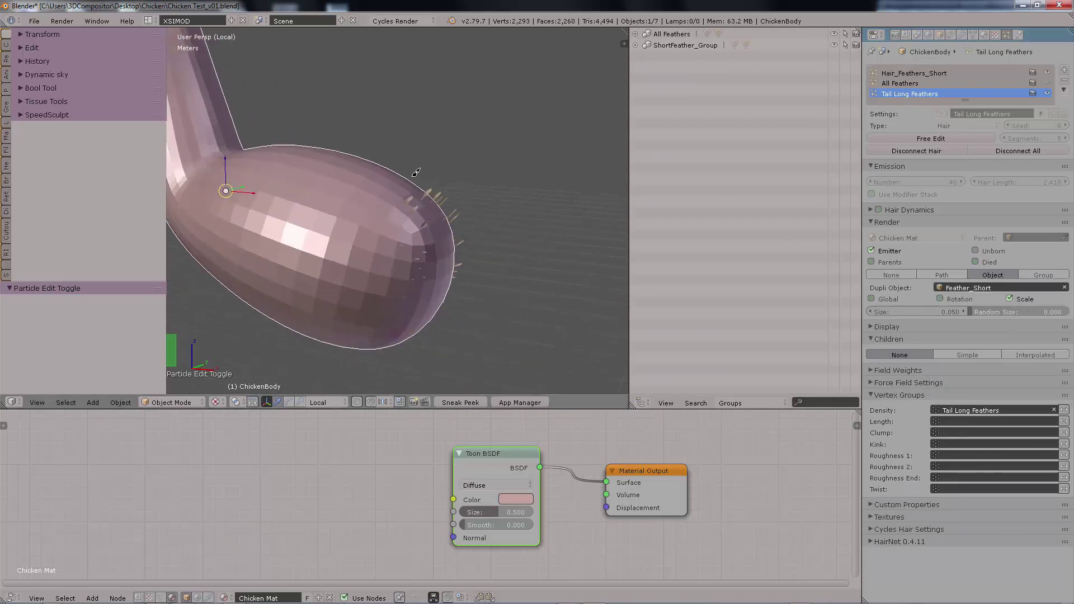
middle_drag(416, 172, 427, 155)
drag(895, 309, 921, 310)
Step: Exit local view and add a Plain Axes empty near the three source feathers
shift+middle_drag(456, 233, 363, 154)
key(KP_Divide)
right_click(428, 243)
scroll(449, 256, up, 2)
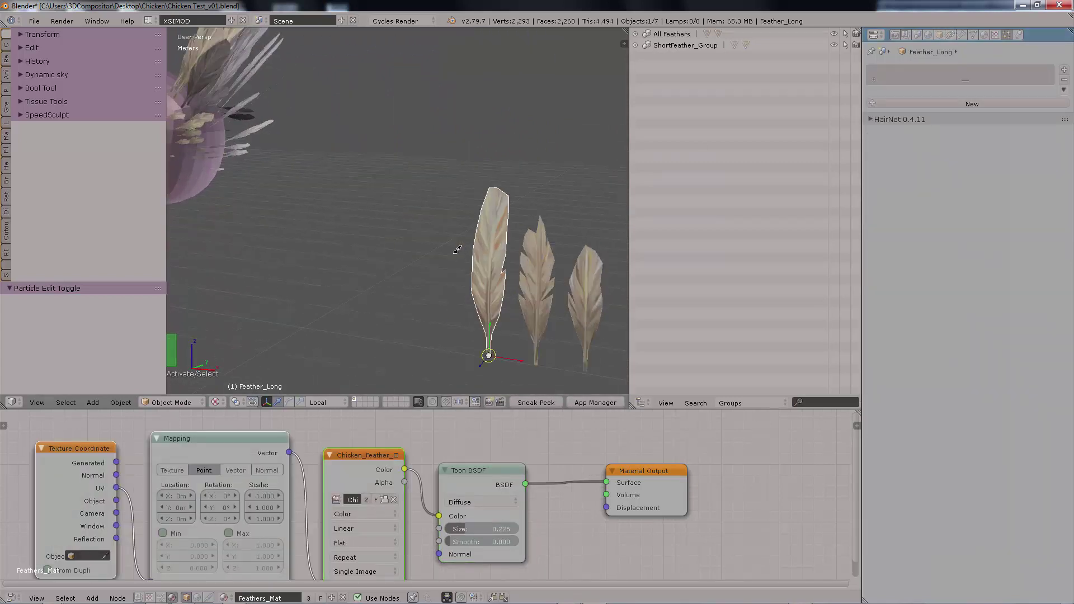
shift+middle_drag(452, 251, 402, 225)
key(shift+a)
mouse_move(370, 198)
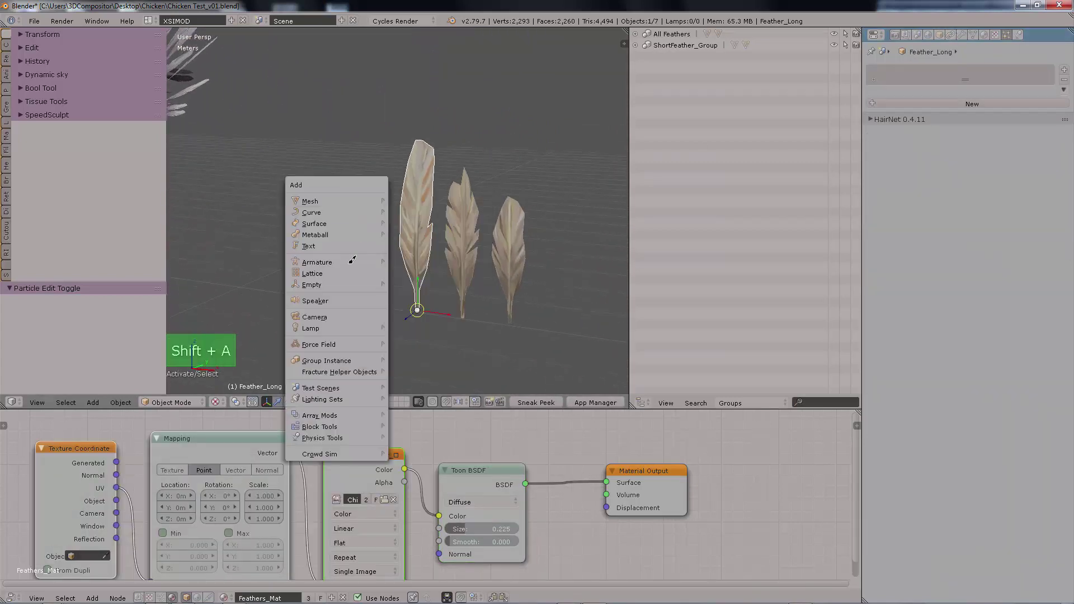
mouse_move(349, 279)
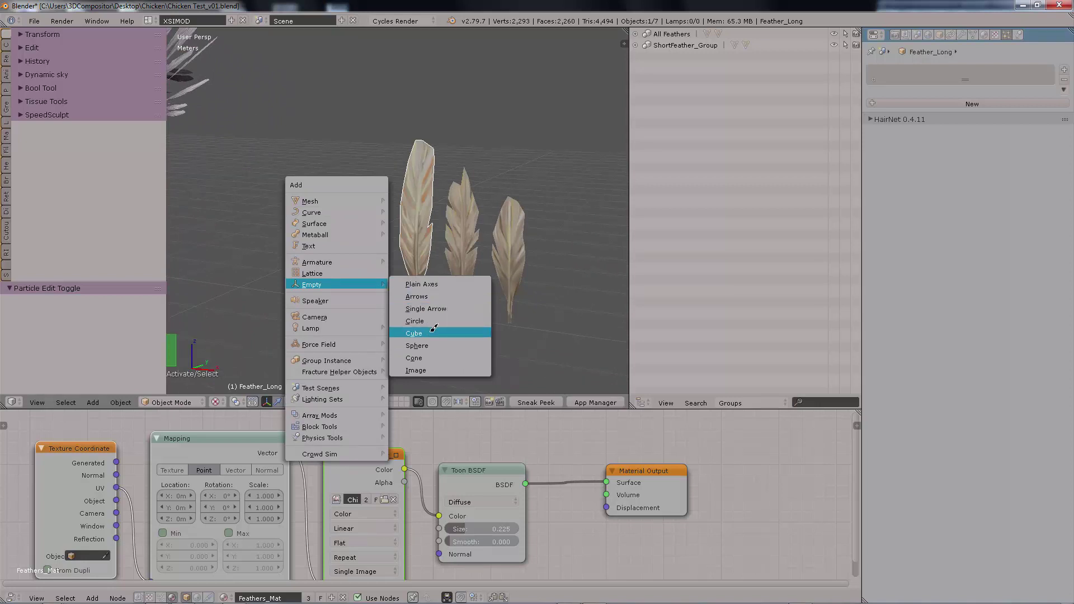
click(444, 284)
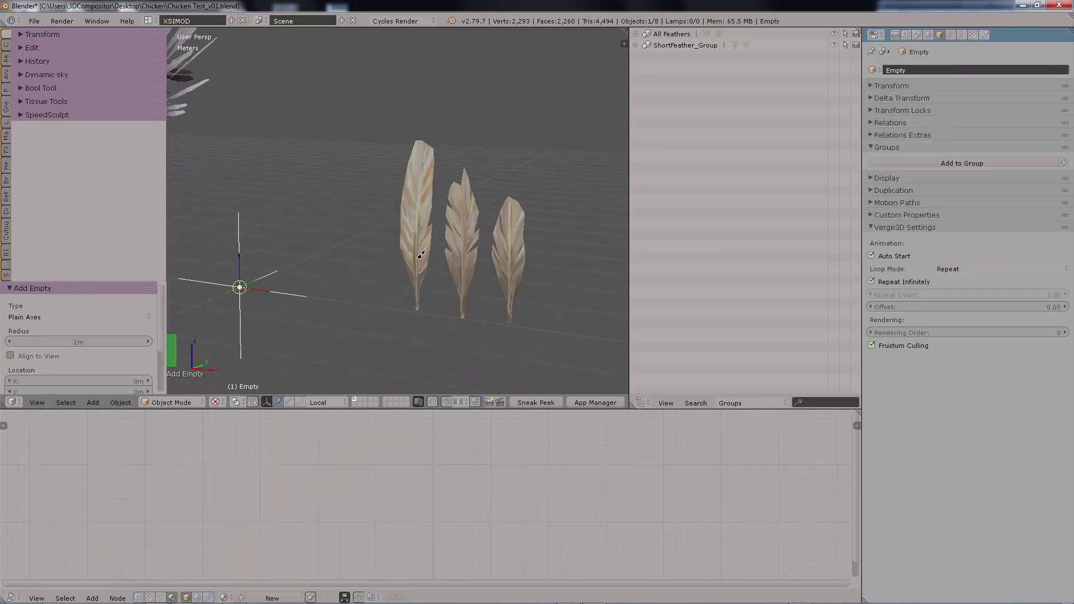
Step: Copy the location of Feather_Long to the empty so it sits at the feather's base
shift+right_click(421, 255)
key(ctrl+c)
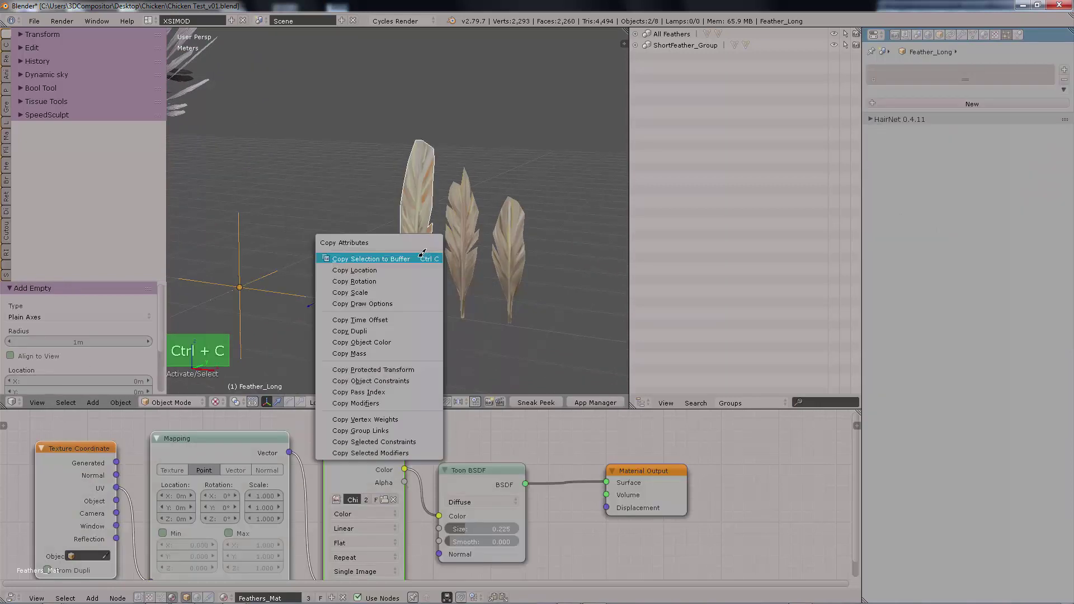
click(384, 268)
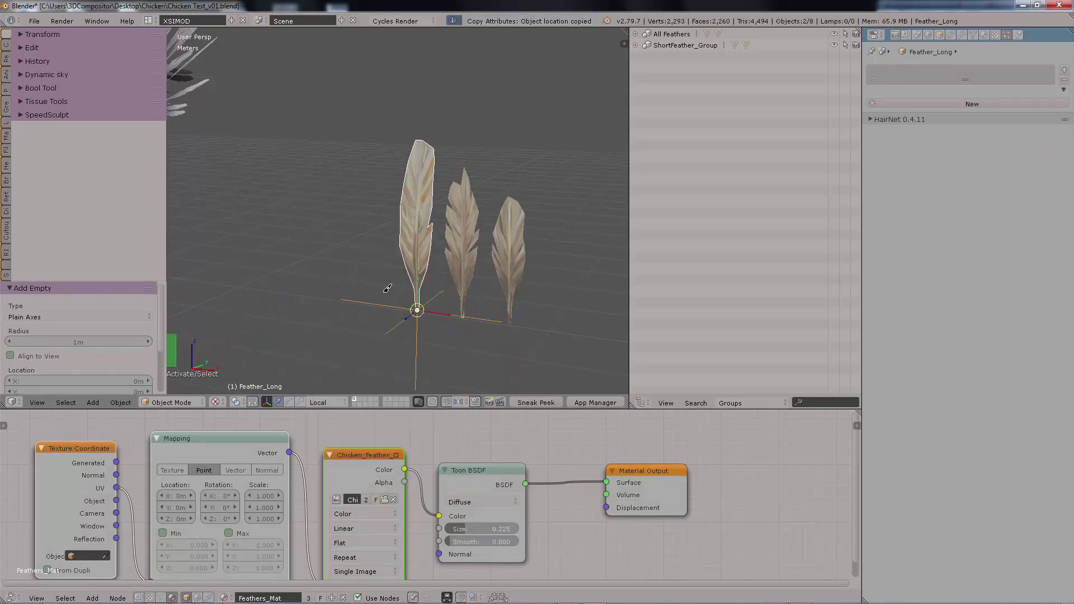
key(a)
Step: Add a Simple Deform modifier to Feather_Long, using the Empty as its origin and Bend as its mode
middle_drag(379, 279, 453, 249)
click(457, 212)
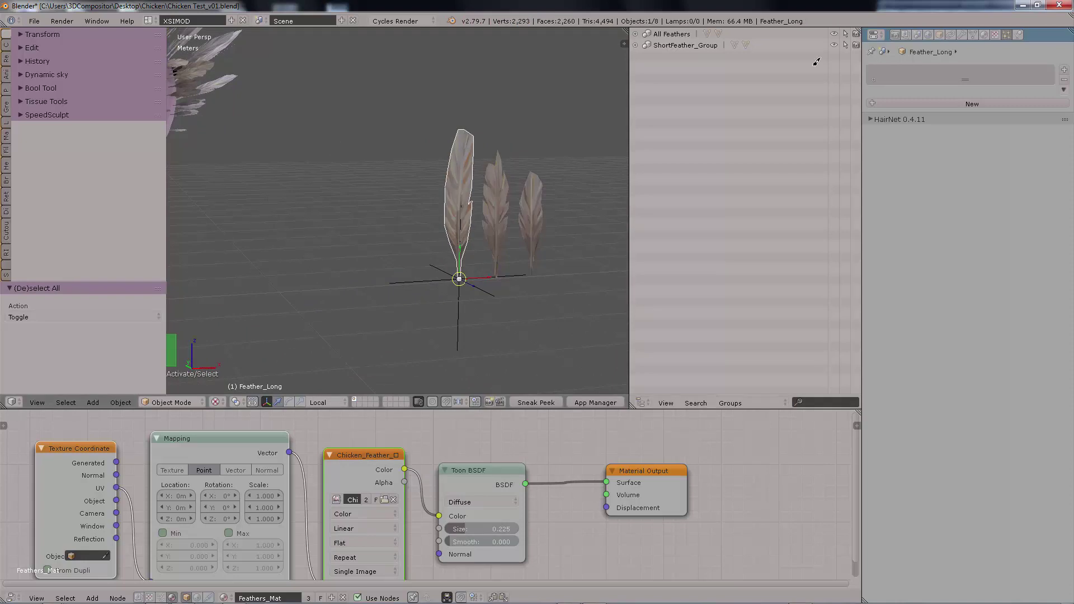
click(962, 34)
click(1038, 70)
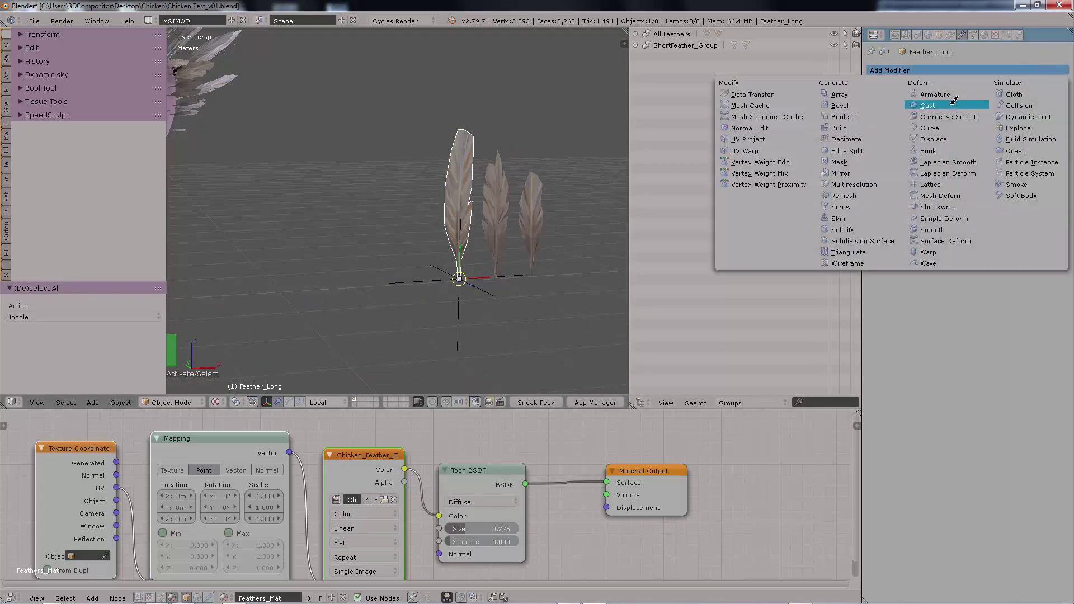
click(951, 218)
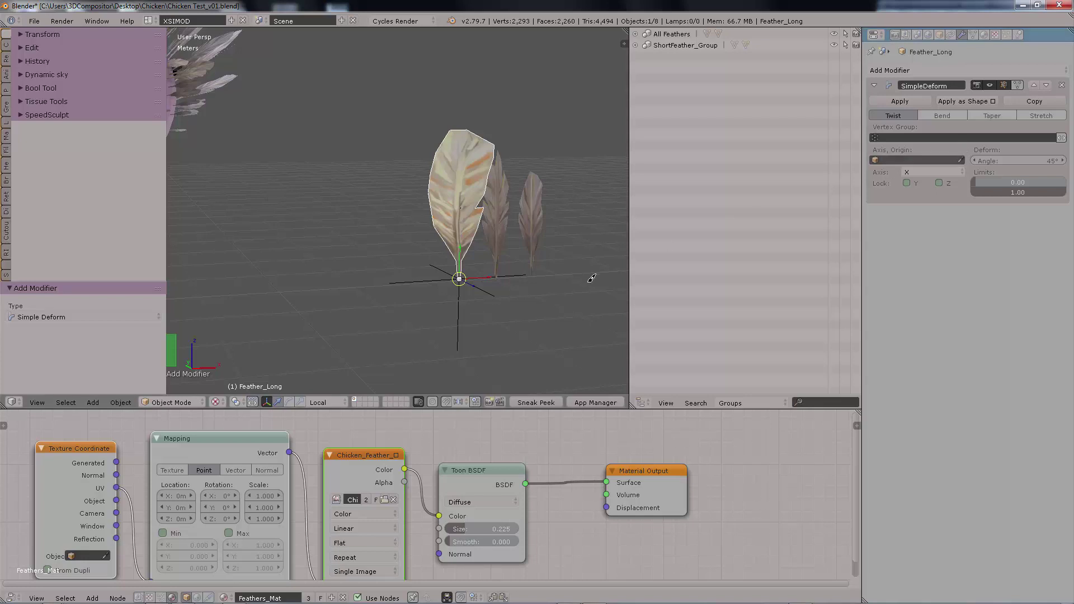
click(466, 312)
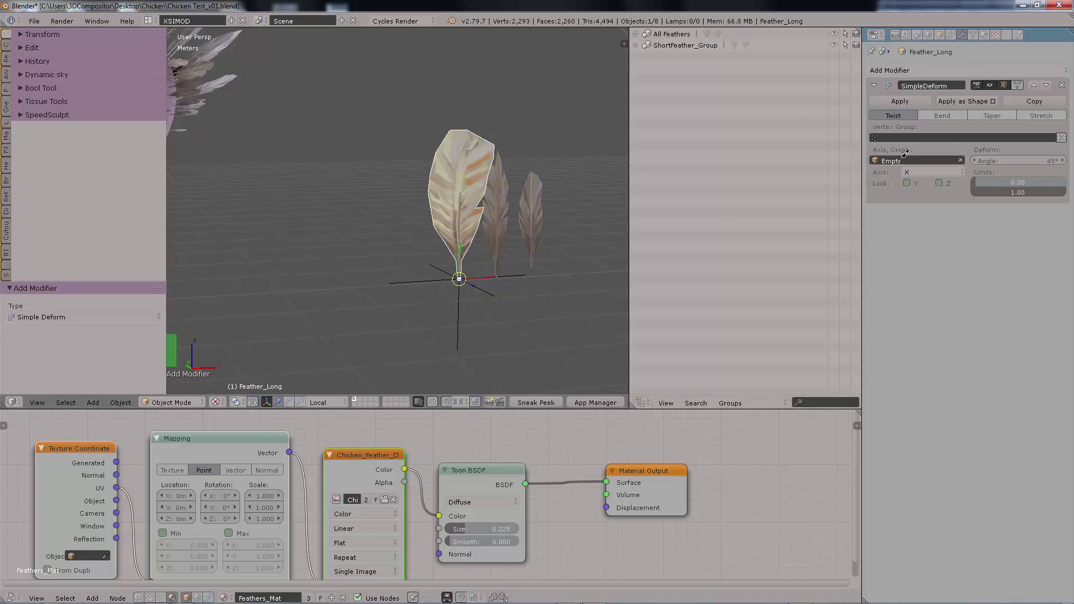
click(943, 115)
middle_drag(580, 248, 529, 224)
scroll(528, 223, up, 3)
middle_drag(445, 180, 474, 179)
Step: Enter Edit Mode on Feather_Long, select its whole mesh and try adjusting the modifier's bend angle
key(Tab)
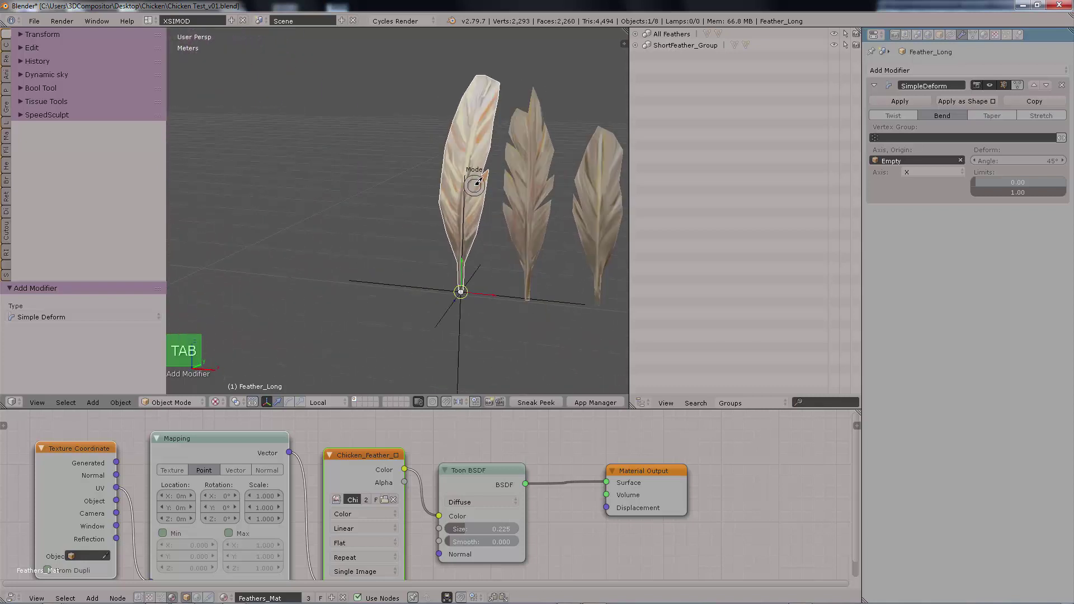
click(510, 181)
key(a)
key(a)
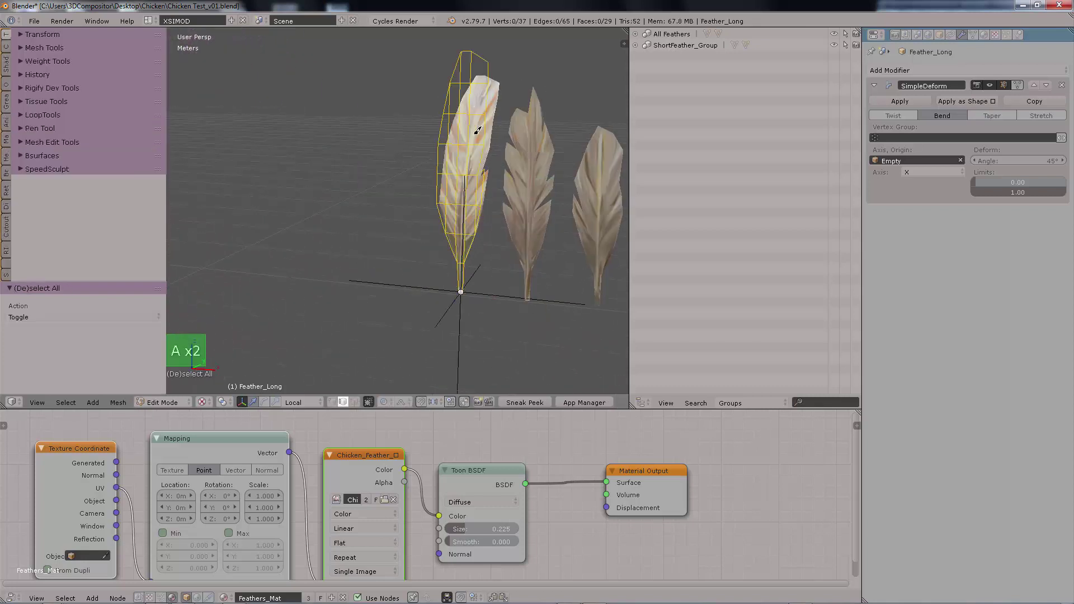
middle_drag(478, 103, 361, 102)
middle_drag(405, 139, 444, 135)
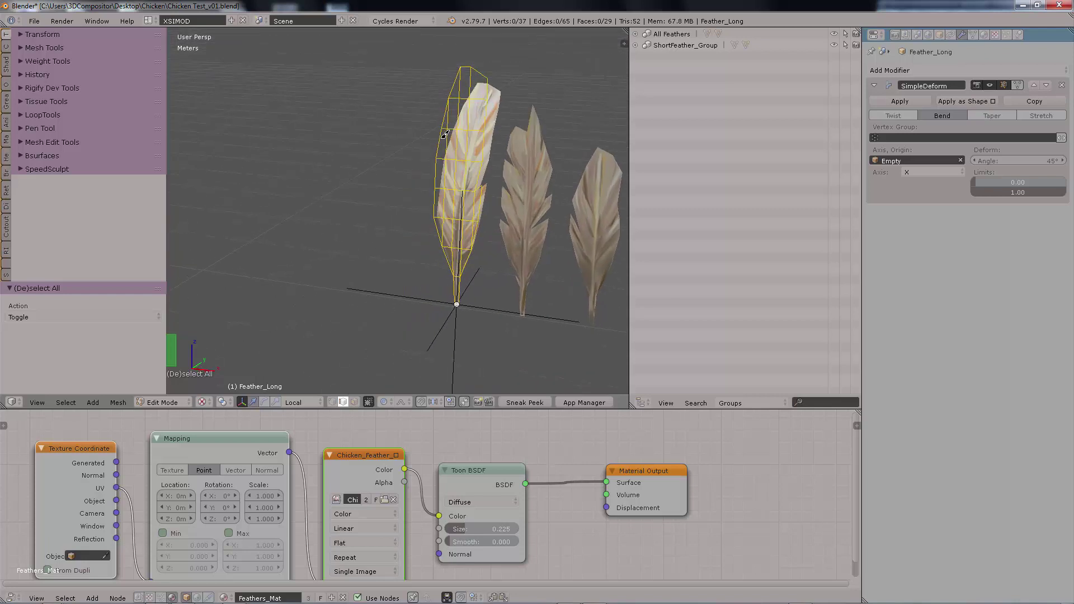
drag(1005, 158, 985, 173)
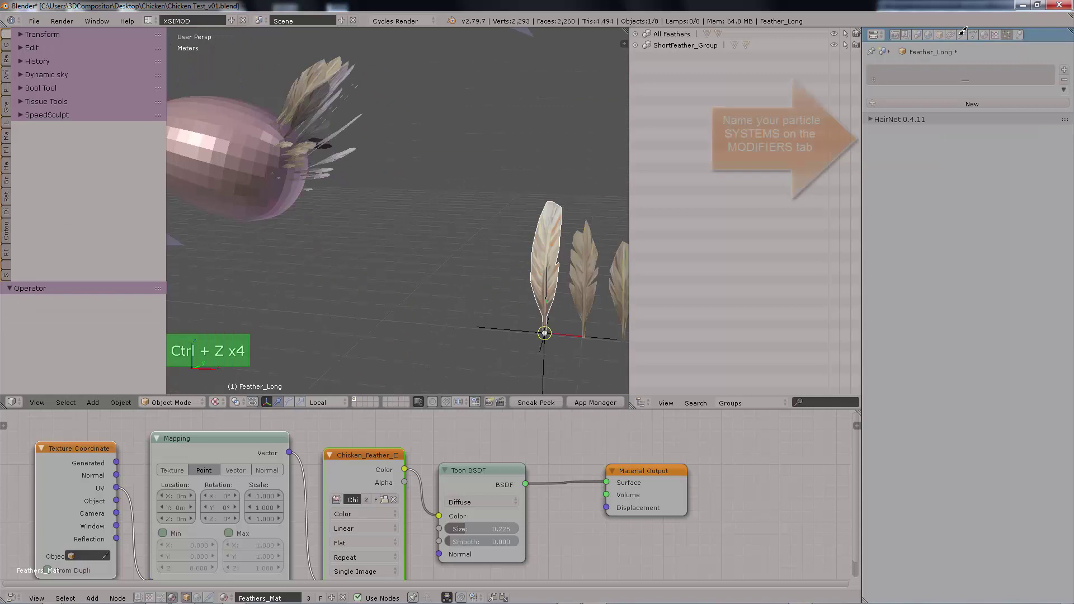
Step: Select the chicken body and make Feather_Long the duplicated object for its Tail Long Feathers particle system
click(961, 35)
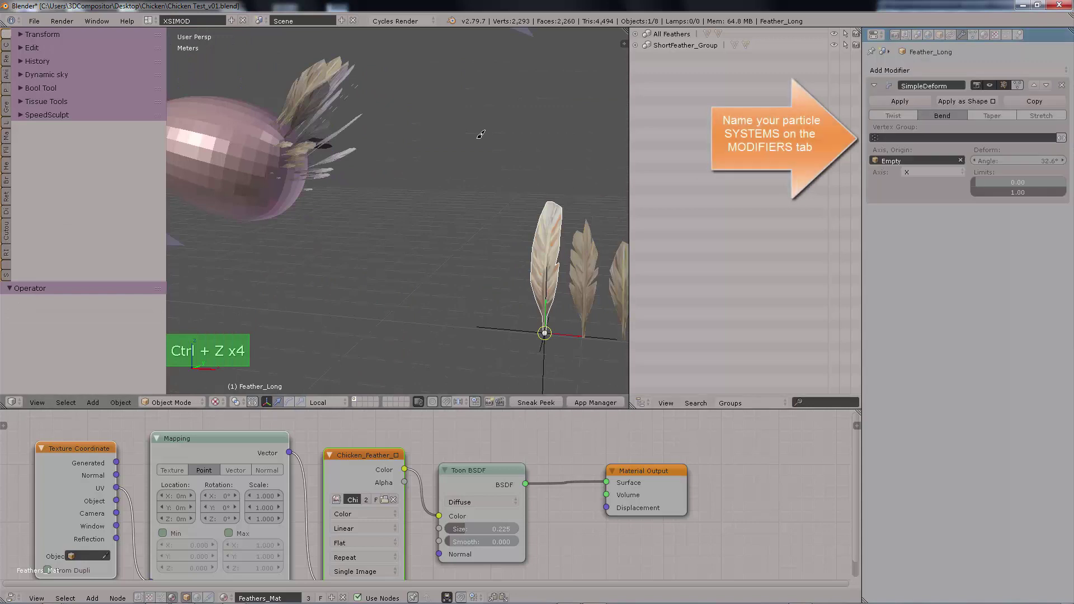
right_click(331, 80)
click(1007, 35)
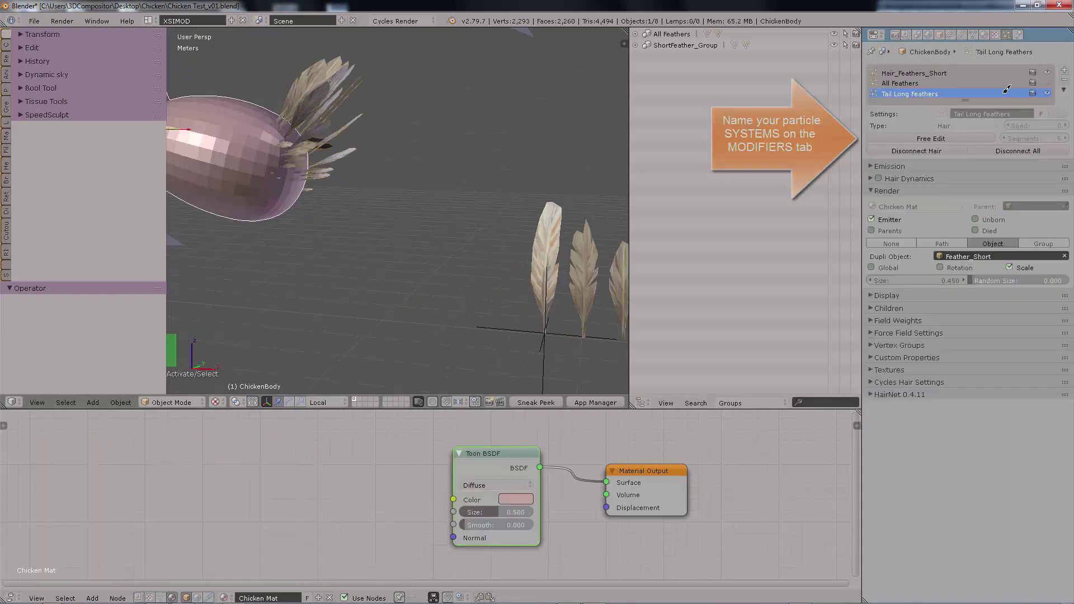
click(973, 256)
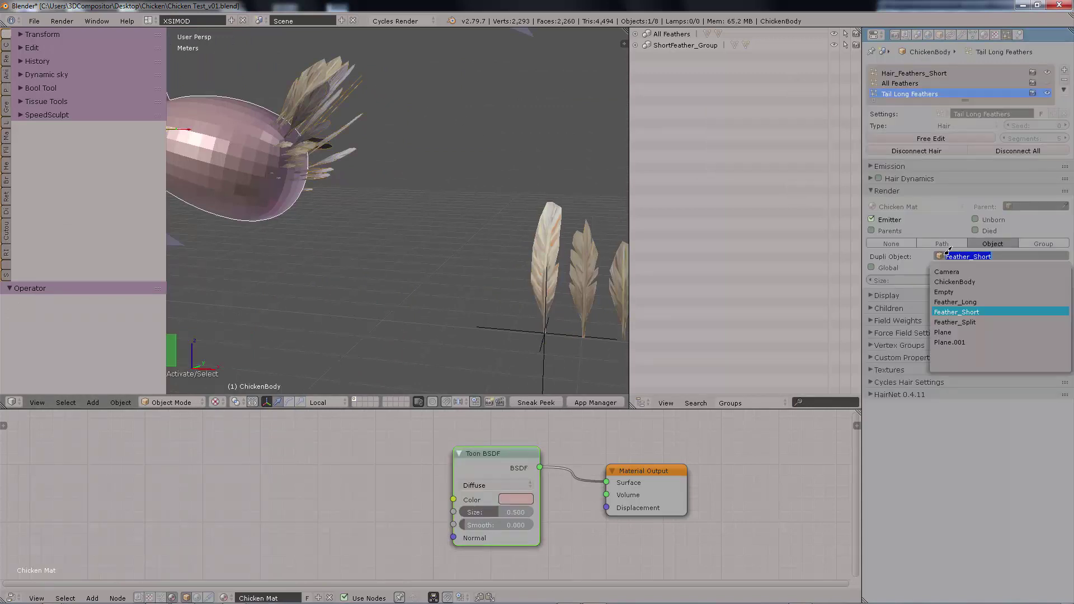
click(976, 301)
Step: Select Feather_Long and adjust its Simple Deform bend angle to about -27.4° while comparing the tail feathers
middle_drag(407, 117, 434, 159)
right_click(484, 193)
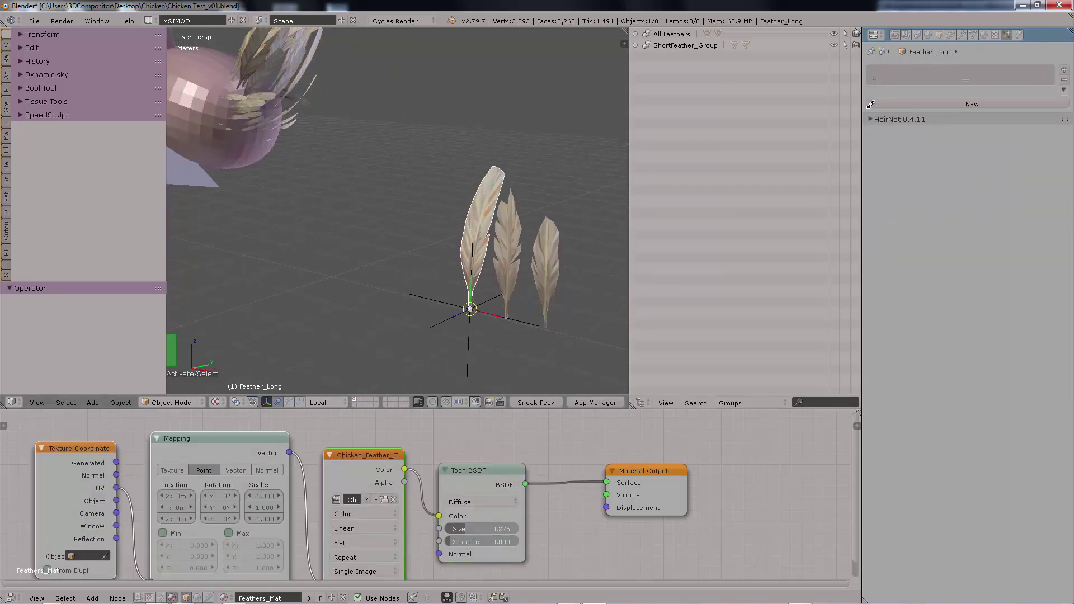
click(961, 34)
middle_drag(429, 136, 431, 173)
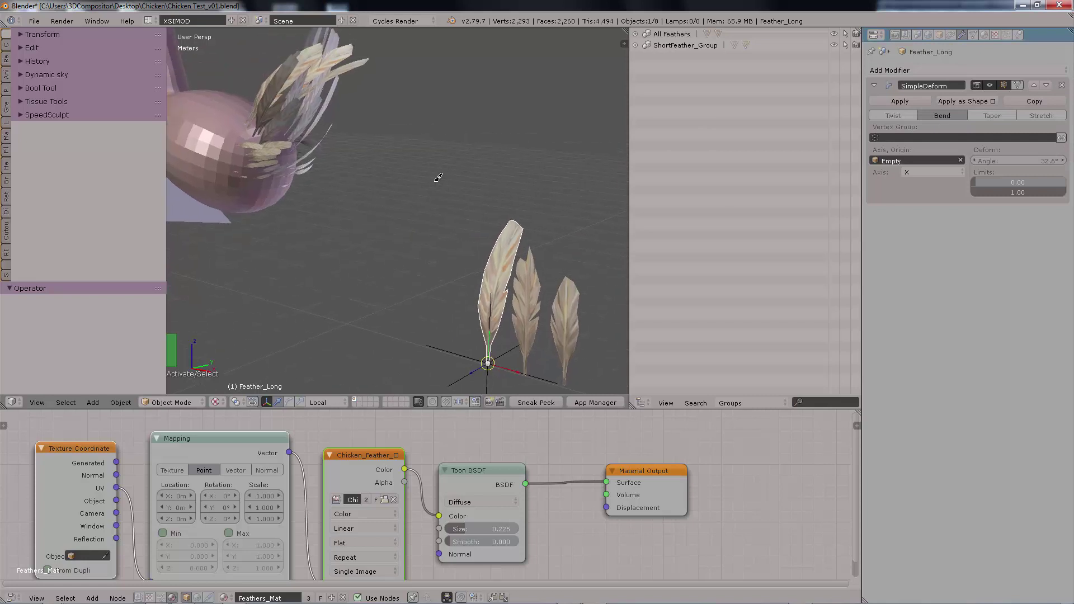
drag(1027, 156, 975, 167)
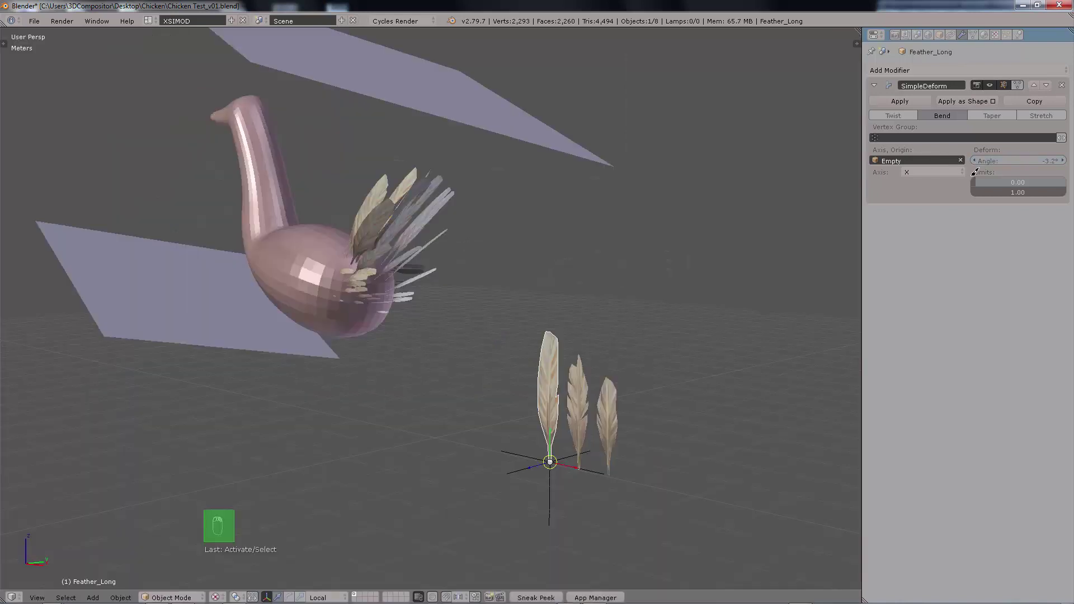
drag(983, 161, 302, 293)
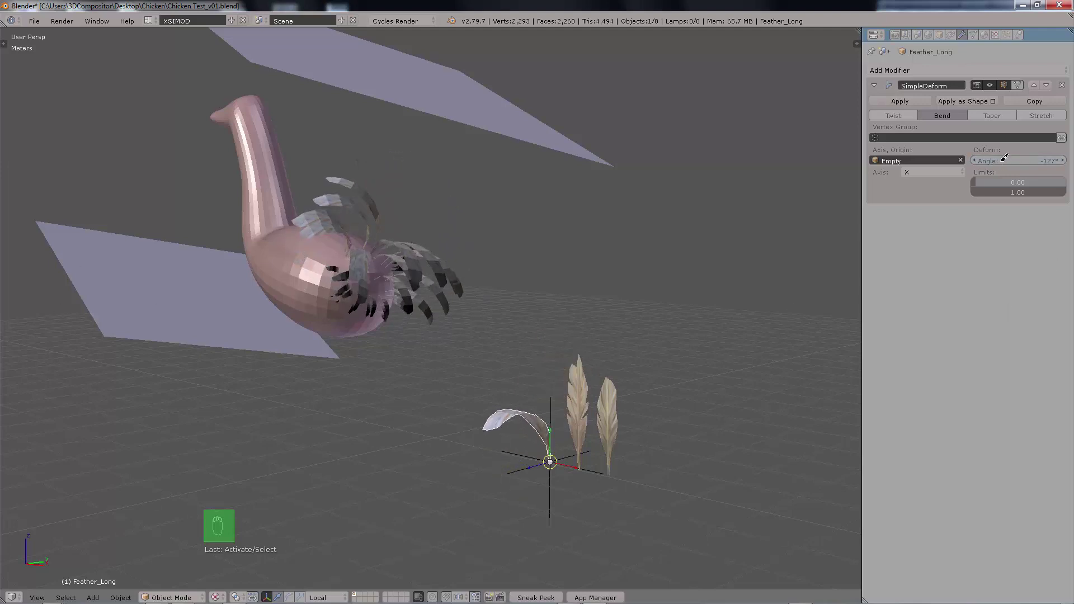
drag(1004, 157, 514, 221)
right_drag(515, 220, 560, 215)
drag(1047, 158, 721, 162)
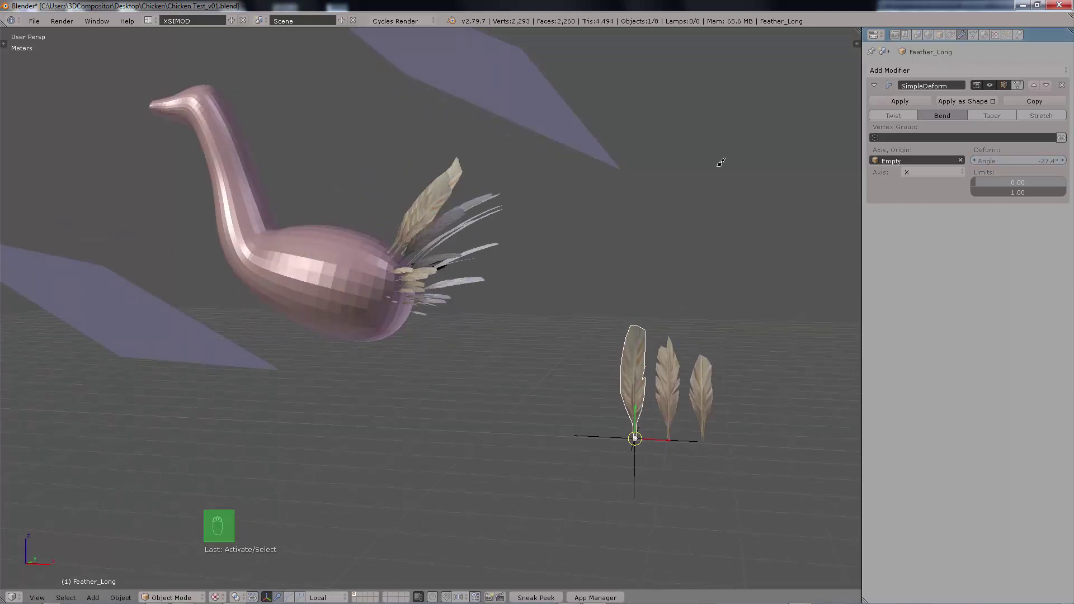
scroll(644, 201, up, 2)
right_drag(613, 216, 587, 226)
Step: Set the Tail Long Feathers particle size to 0.380 on the chicken body and increase its random size to about 0.13
click(1006, 34)
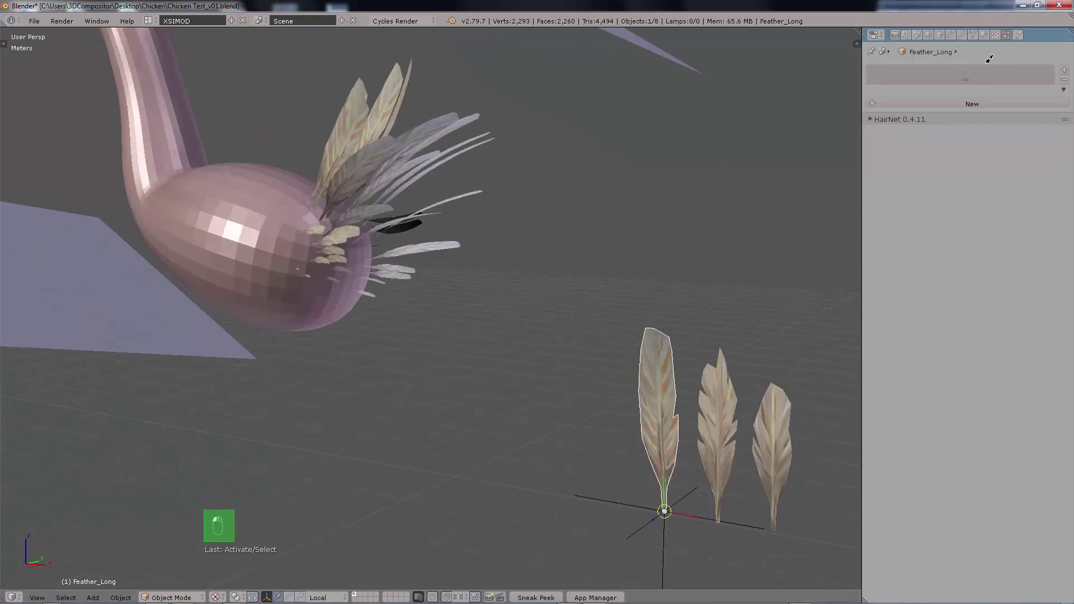
click(195, 253)
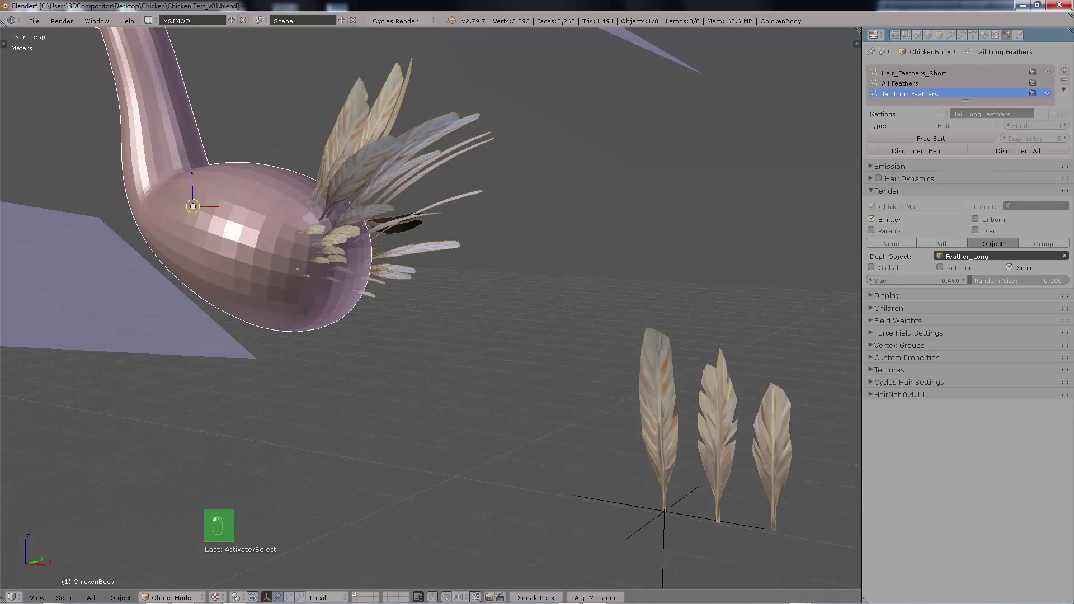
click(899, 304)
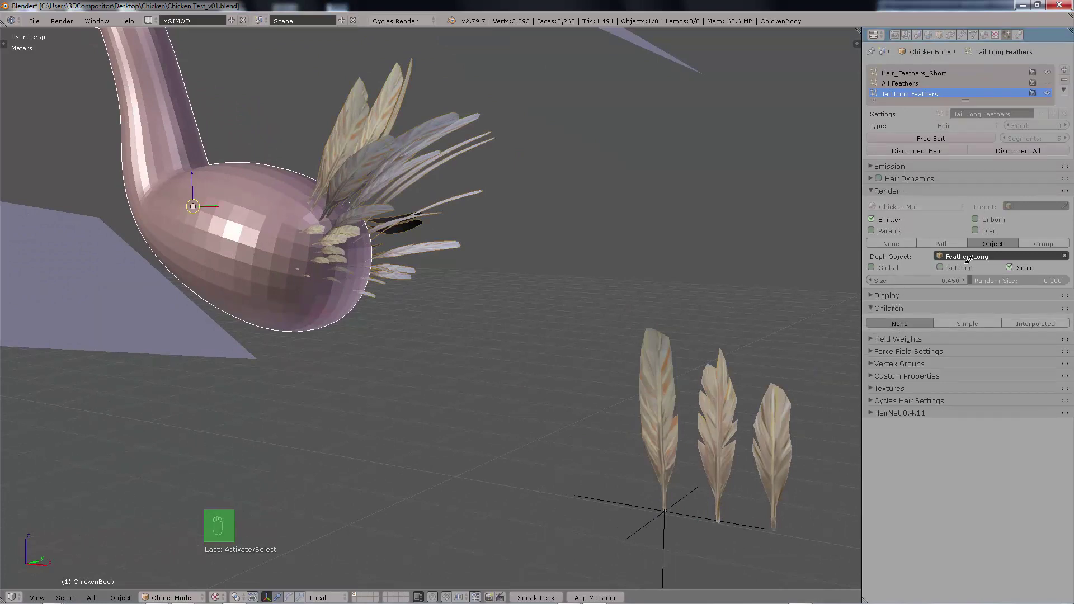
mouse_move(921, 279)
mouse_down()
mouse_move(909, 279)
mouse_move(919, 280)
mouse_up()
drag(987, 279, 1002, 275)
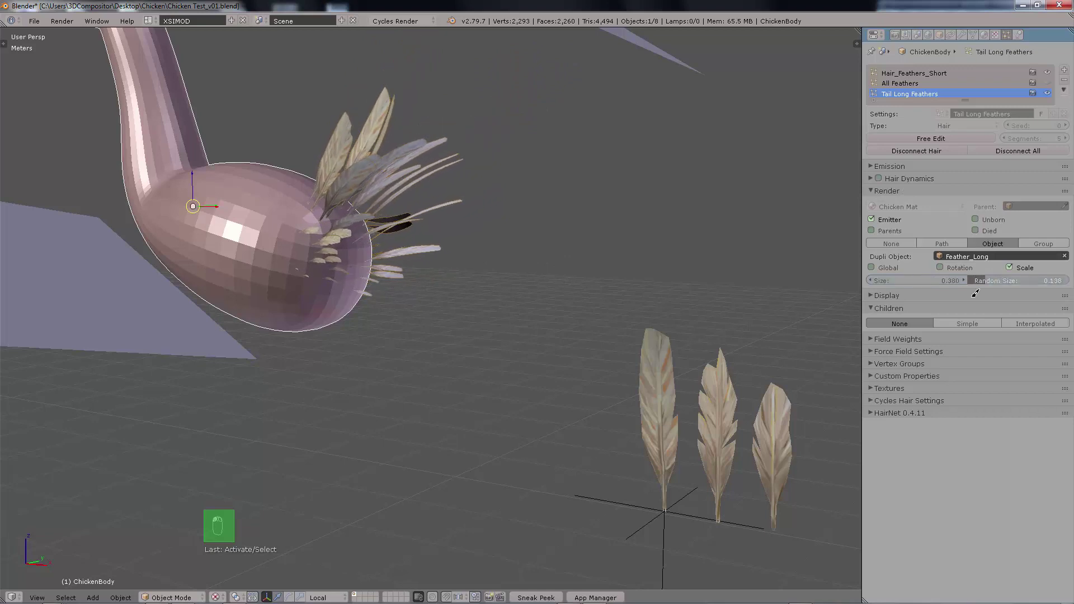
Step: Give the Tail Long Feathers interpolated children with a clump of 0.467 and a shape of -0.054
click(1030, 323)
middle_drag(626, 218, 425, 218)
scroll(403, 213, up, 2)
ctrl+click(920, 307)
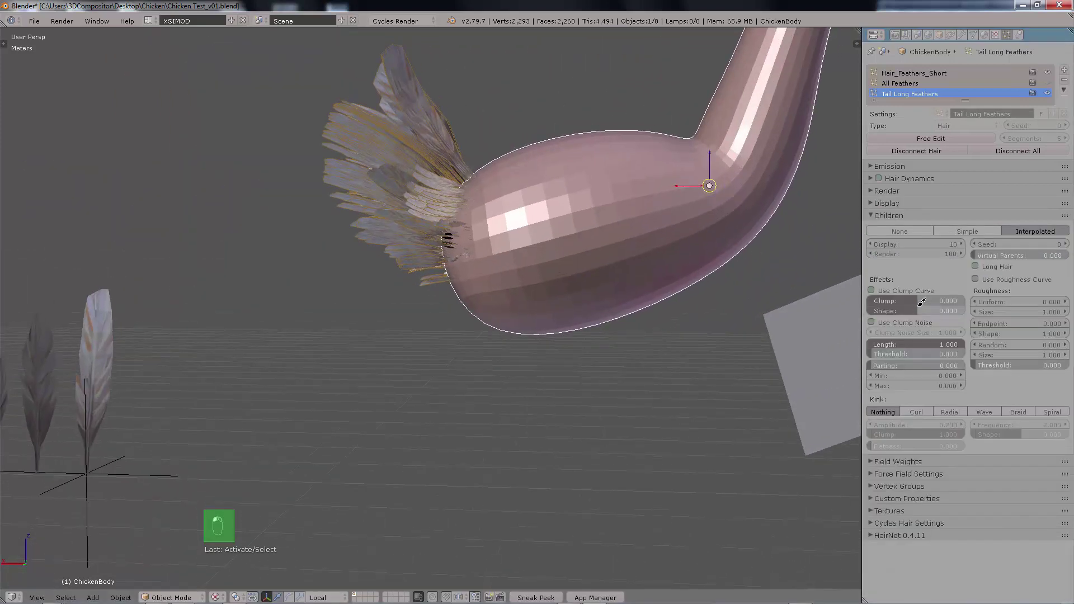
drag(943, 301, 950, 298)
middle_drag(677, 261, 583, 247)
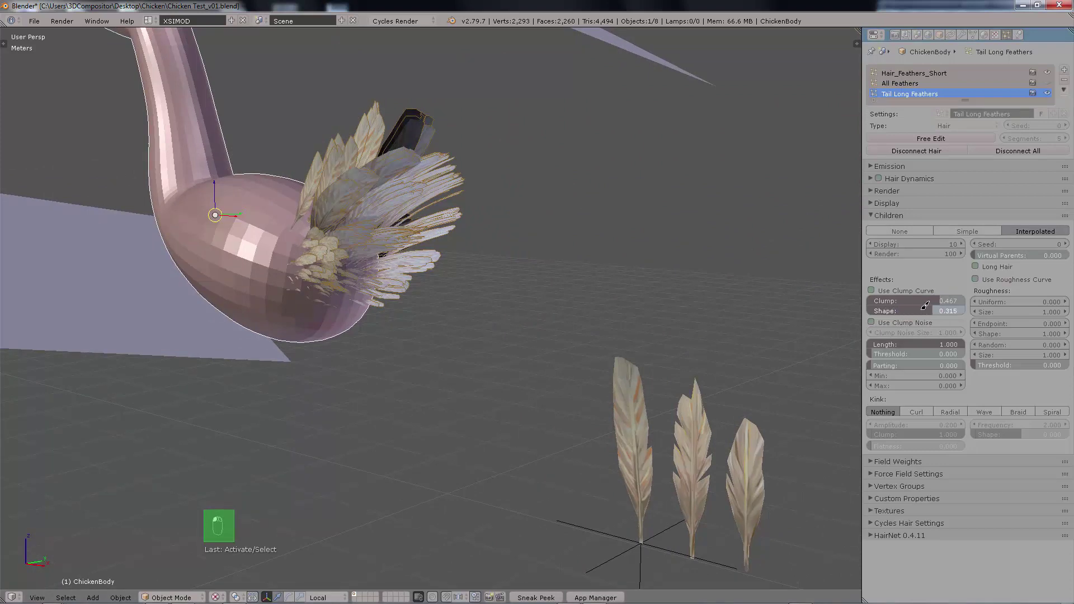
Step: Enable clump noise for the tail feather children and set its size to 0.198
click(872, 322)
drag(912, 333, 876, 332)
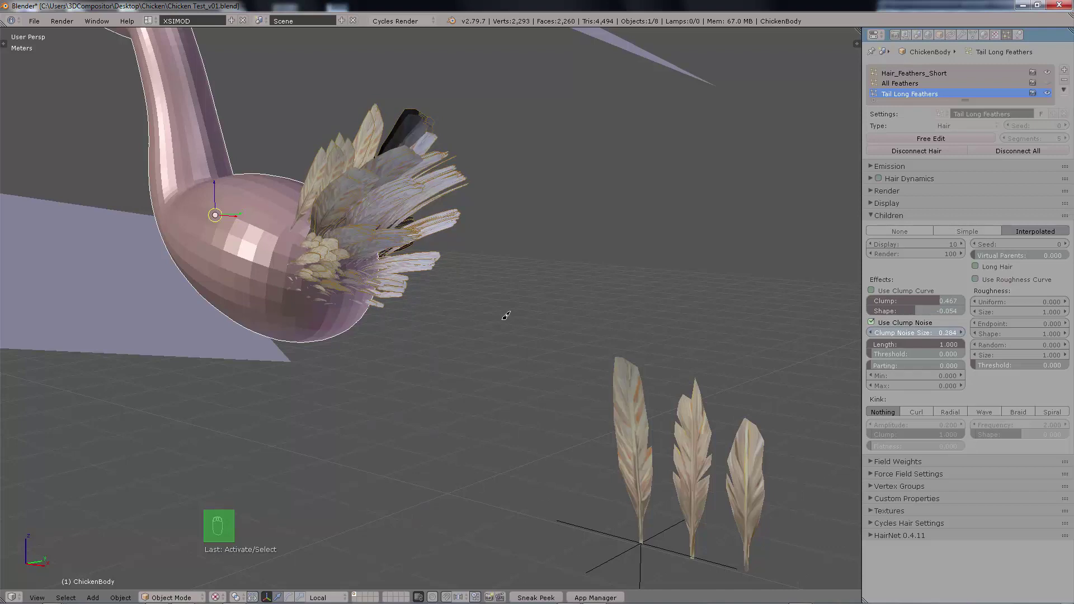
drag(917, 332, 903, 332)
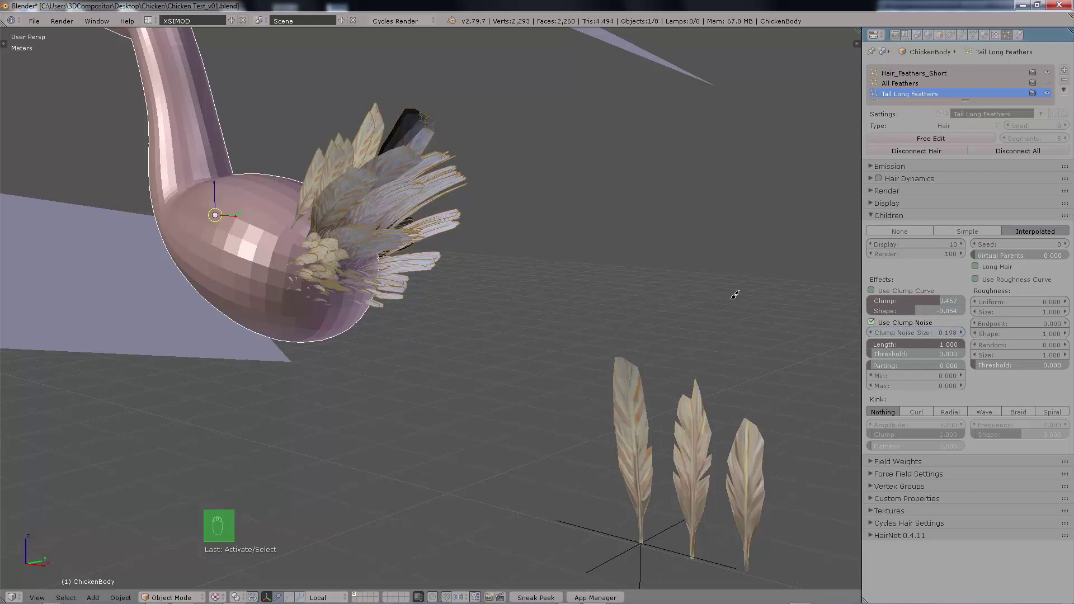
Step: Enable the roughness curve for the tail feather children, reshape it, set roughness to 0.798 and reduce its size
click(981, 278)
drag(1069, 296, 1066, 331)
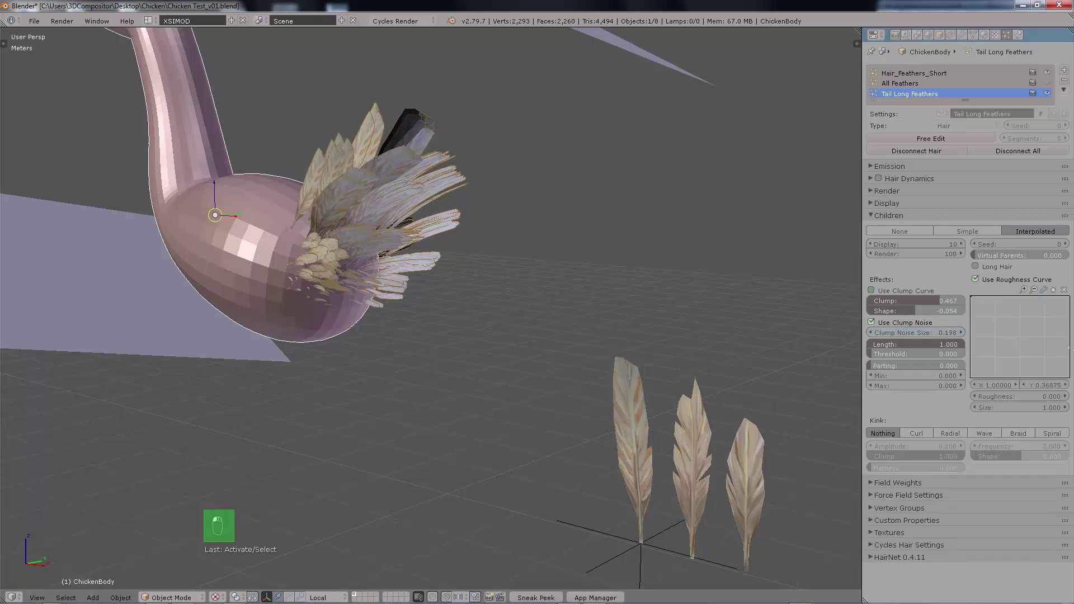
drag(1019, 396, 916, 404)
middle_drag(692, 280, 662, 274)
Step: Set both the render and display child counts of the Tail Long Feathers to 4
click(929, 253)
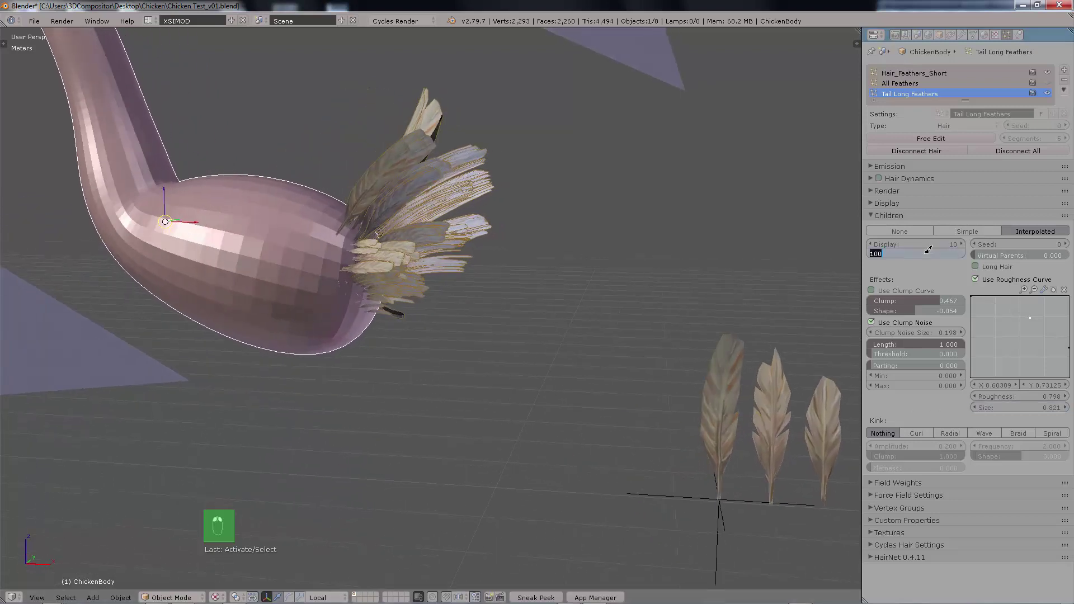
key(Return)
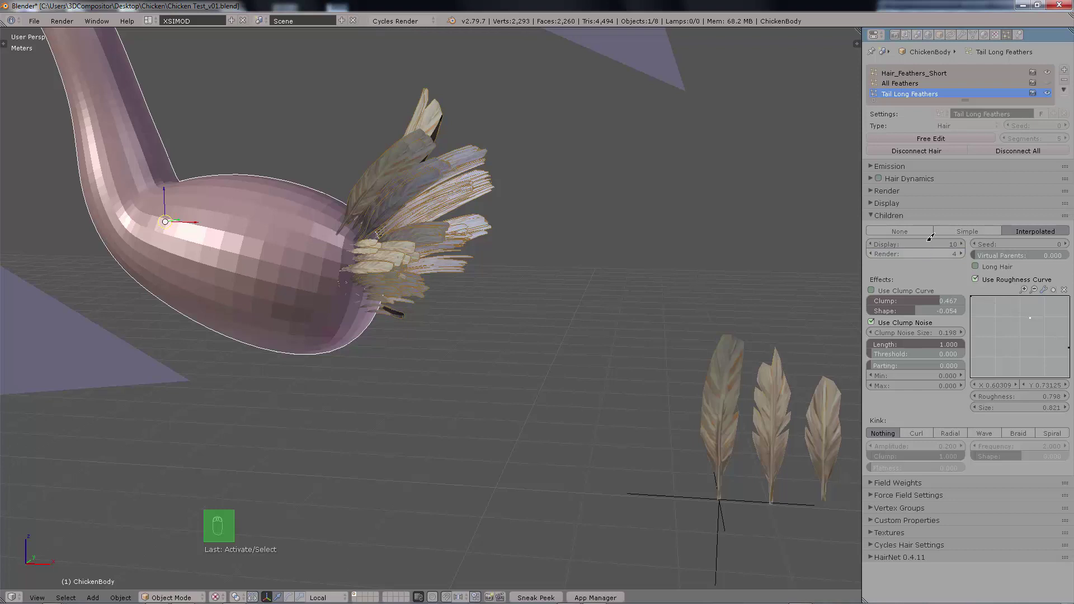
click(927, 242)
text(4)
key(Return)
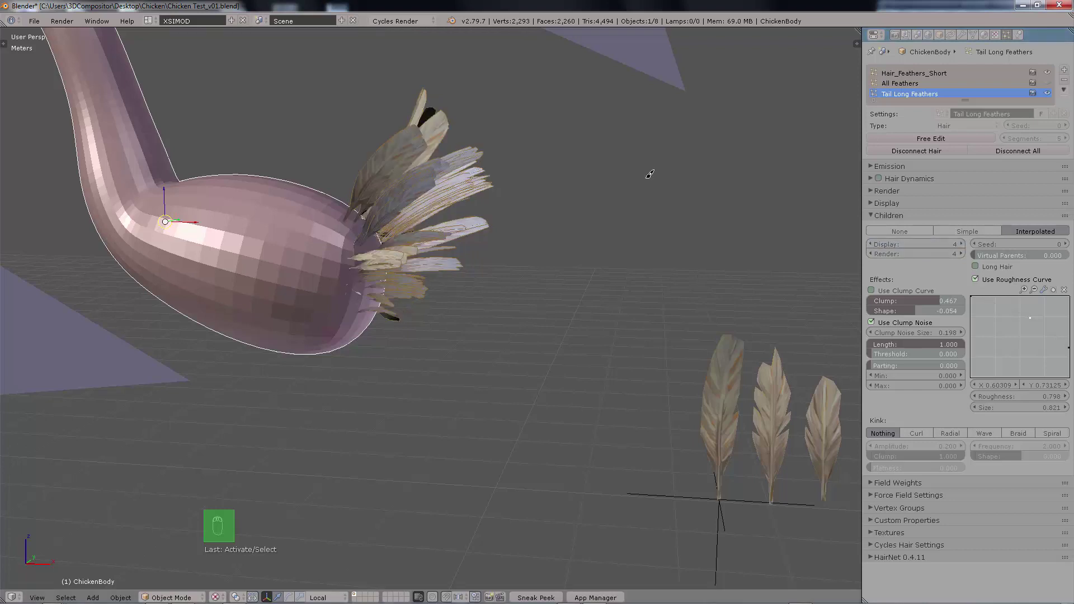
Step: Enter Particle Edit mode on the Tail Long Feathers and choose the Comb brush
middle_drag(647, 171, 594, 207)
key(Tab)
click(533, 230)
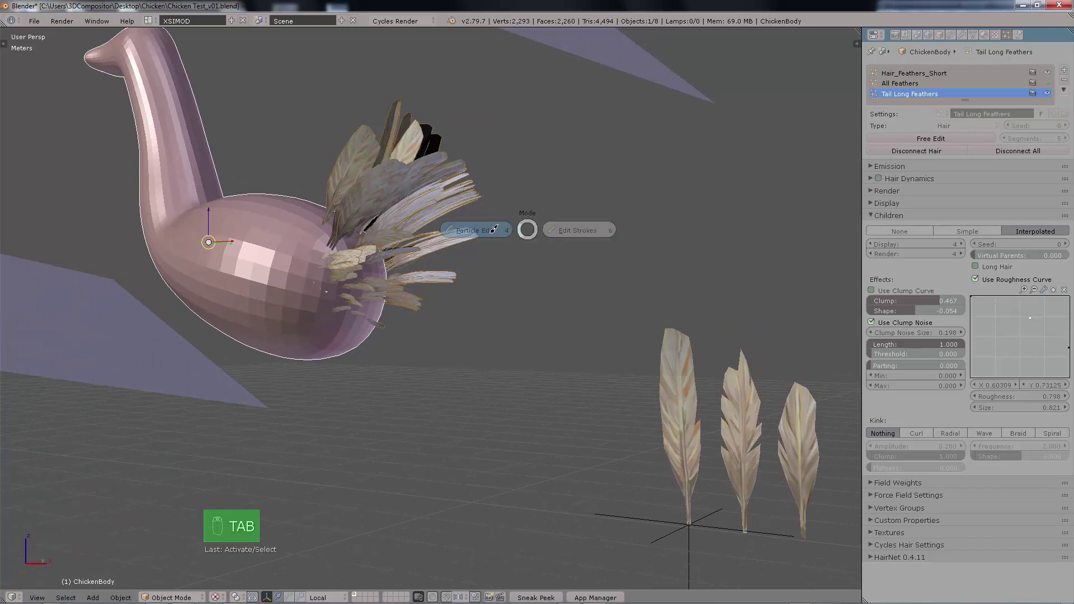
click(428, 228)
mouse_move(544, 192)
middle_down()
mouse_move(576, 224)
mouse_move(545, 207)
middle_up()
key(t)
click(72, 62)
Step: Groom the tail feather hairs with the Comb brush and return to Object Mode
mouse_move(252, 118)
middle_down()
mouse_move(324, 108)
mouse_move(473, 180)
mouse_move(408, 164)
middle_up()
mouse_move(300, 89)
middle_down()
mouse_move(496, 242)
mouse_move(590, 297)
mouse_move(463, 273)
mouse_move(380, 235)
mouse_move(468, 300)
mouse_move(523, 299)
middle_up()
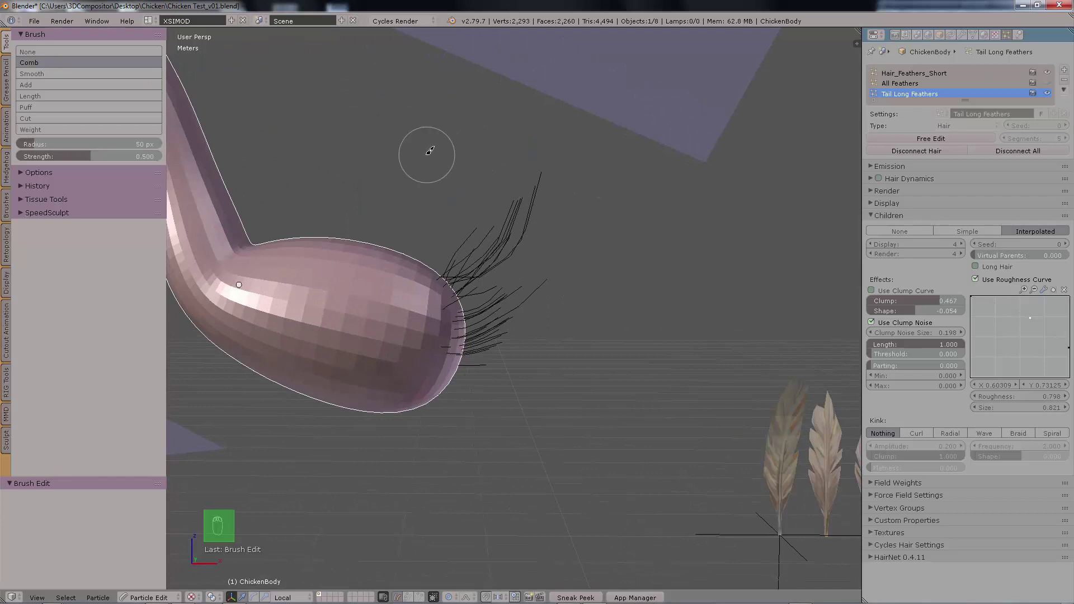
key(Tab)
click(362, 153)
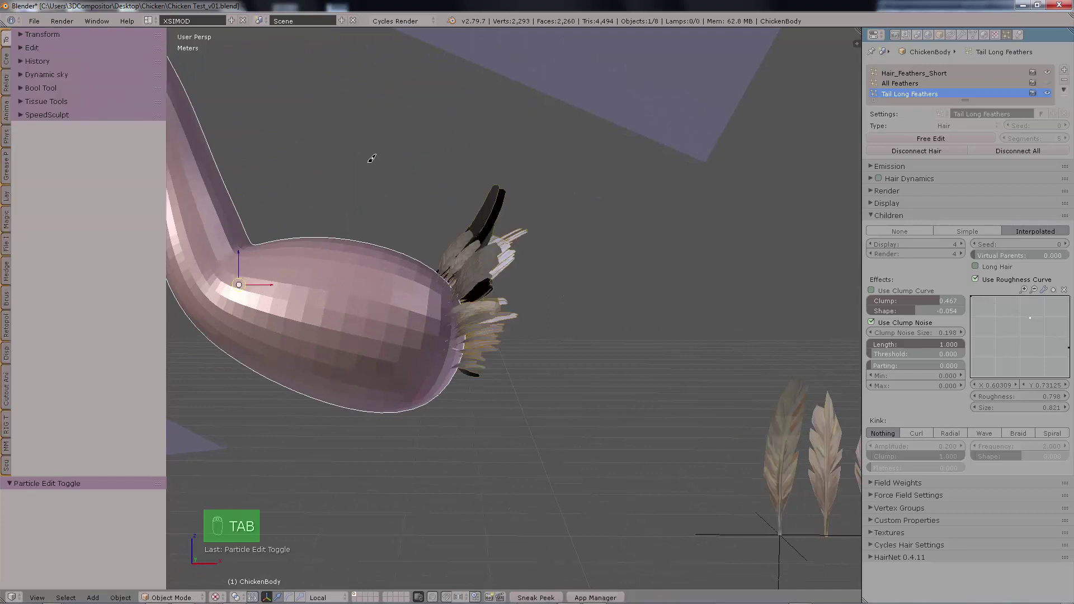
middle_drag(606, 224, 769, 223)
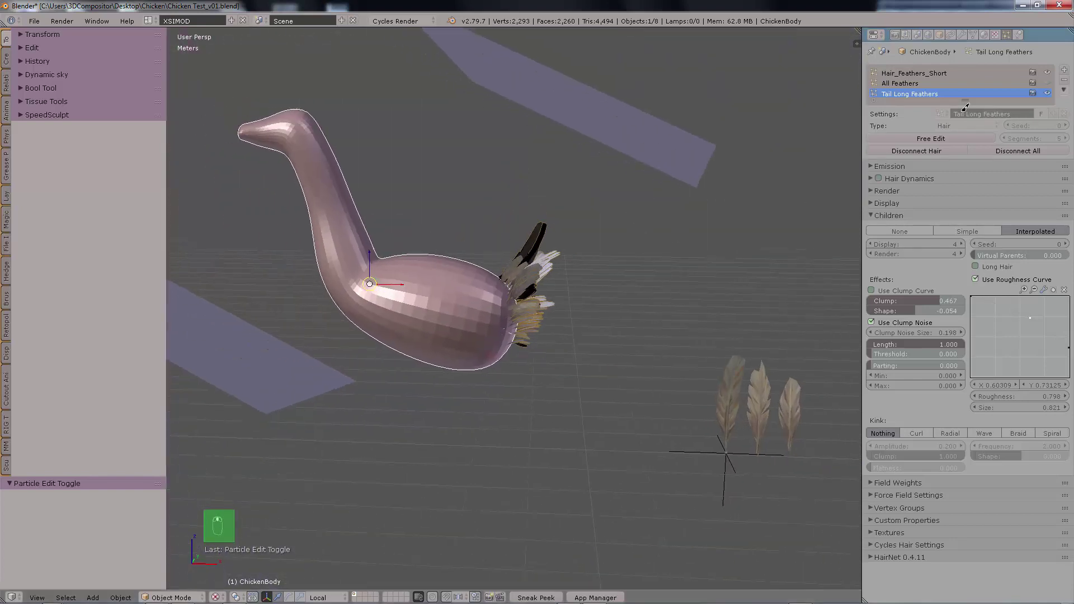
Step: Show the All Feathers system in the viewport and render Hair_Feathers_Short as a group using ShortFeather_Group
click(1048, 83)
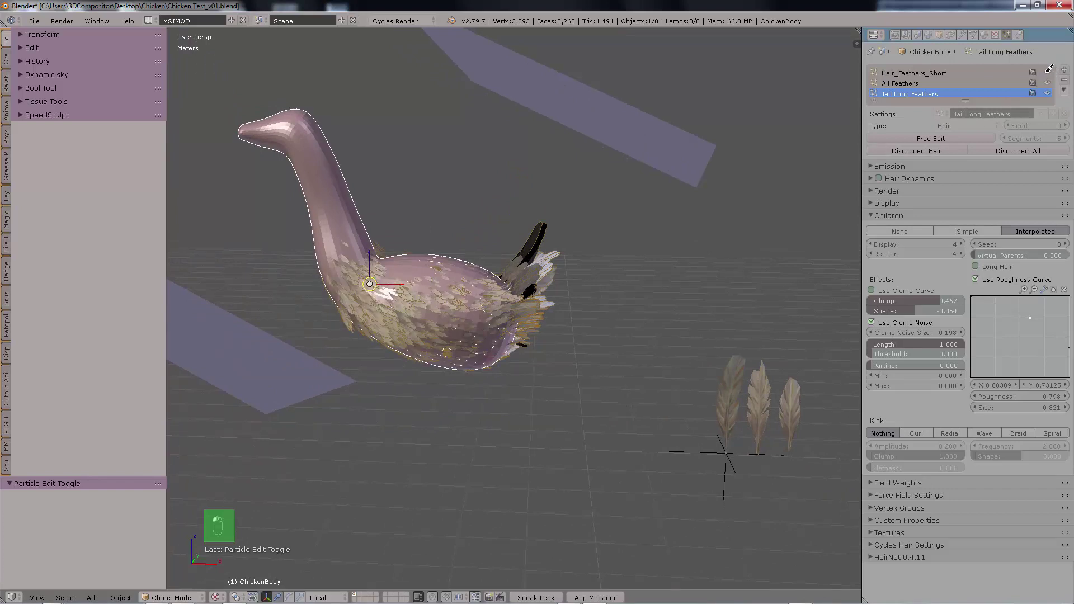
click(939, 73)
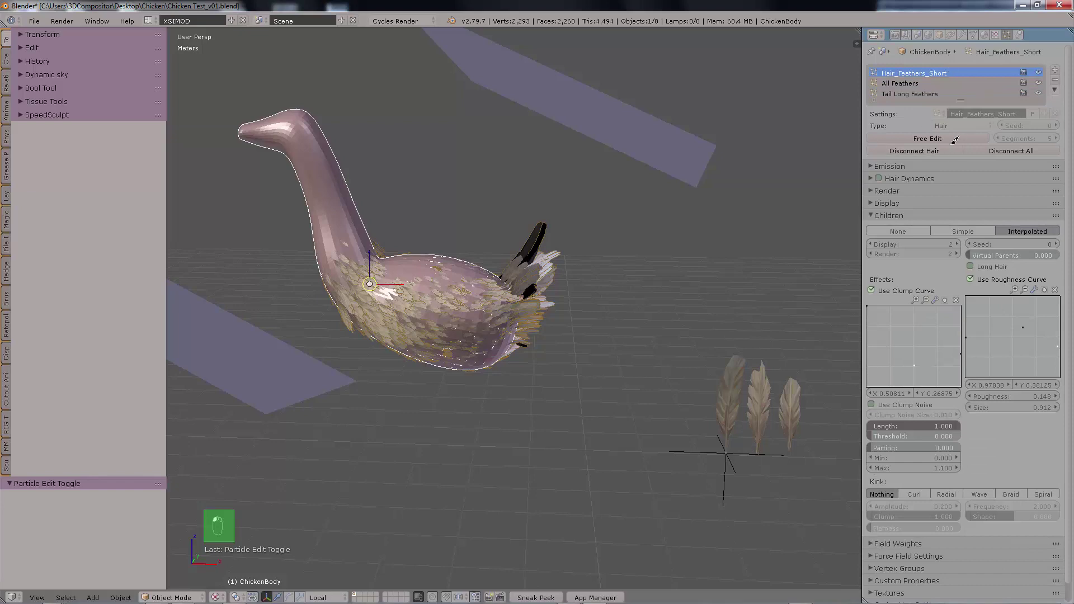
click(875, 213)
click(888, 189)
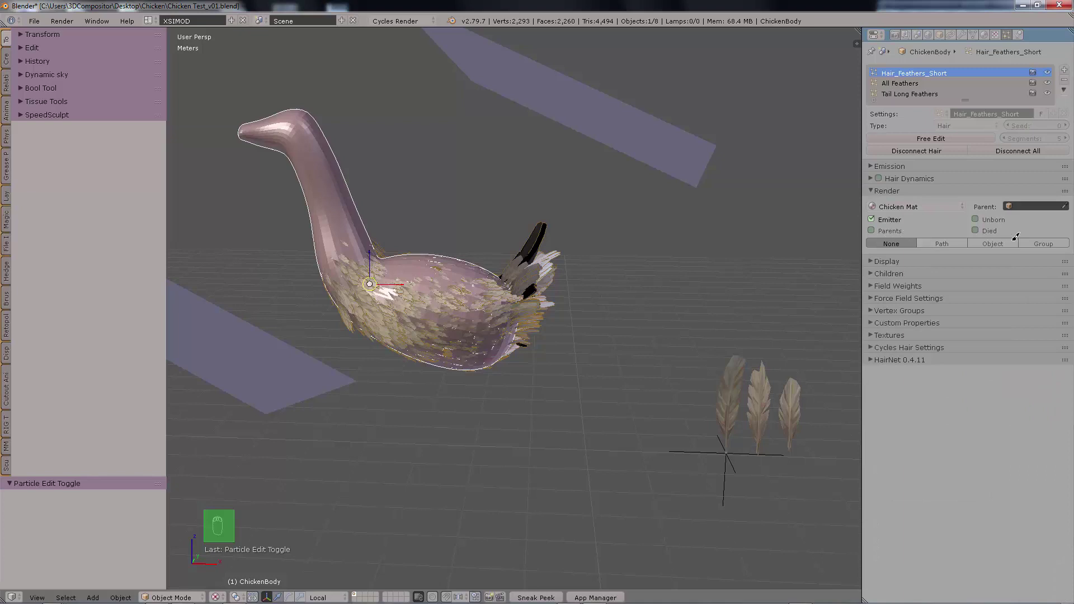
click(1042, 242)
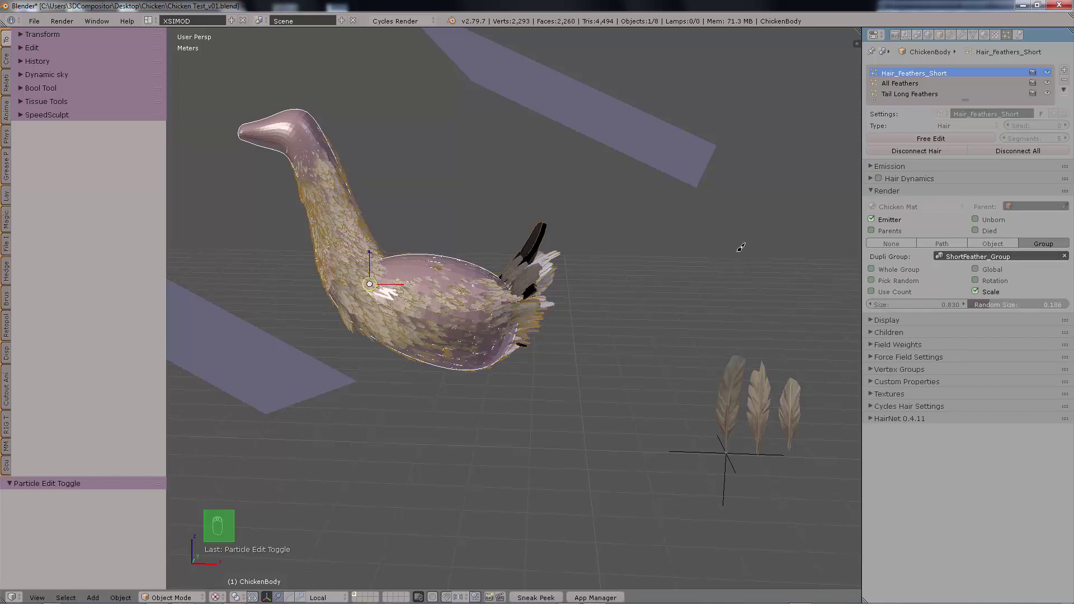
Step: Deselect everything and inspect the feathered chicken in Rendered viewport shading from several angles
key(a)
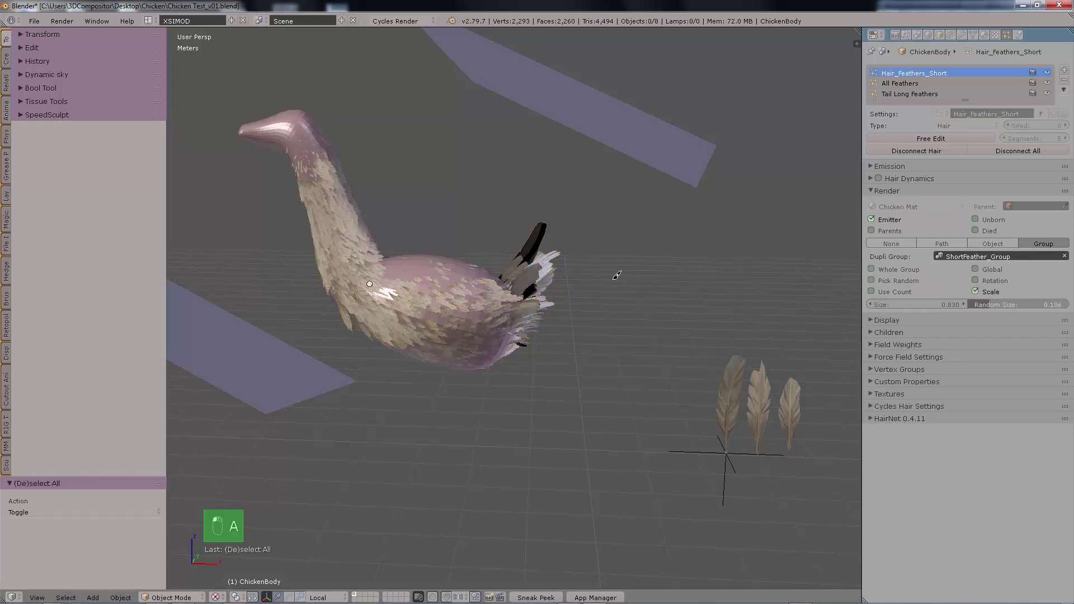
middle_drag(606, 261, 639, 256)
scroll(671, 251, up, 4)
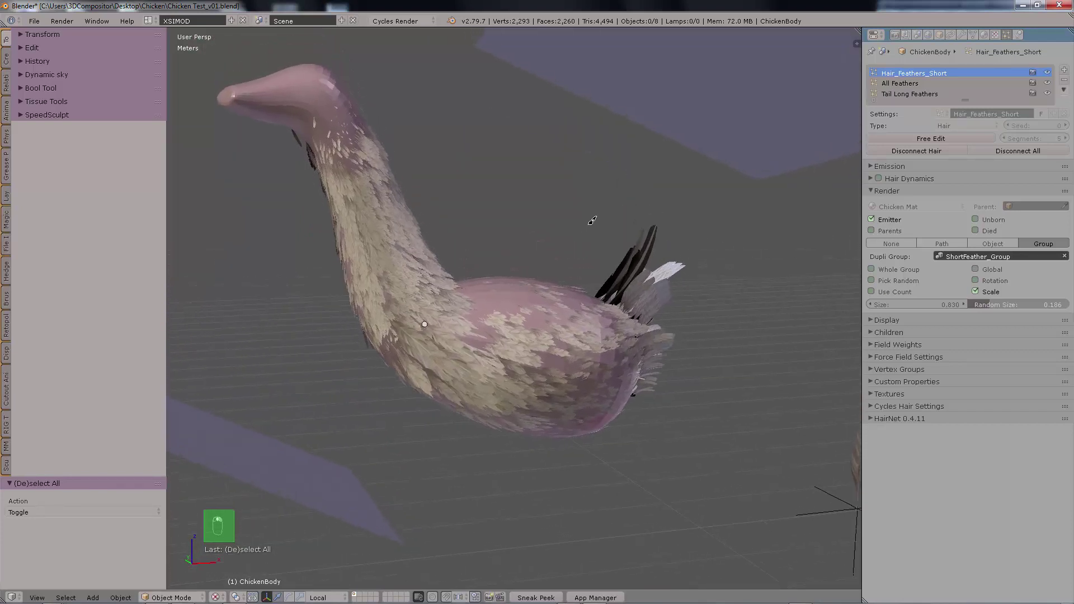
key(shift+z)
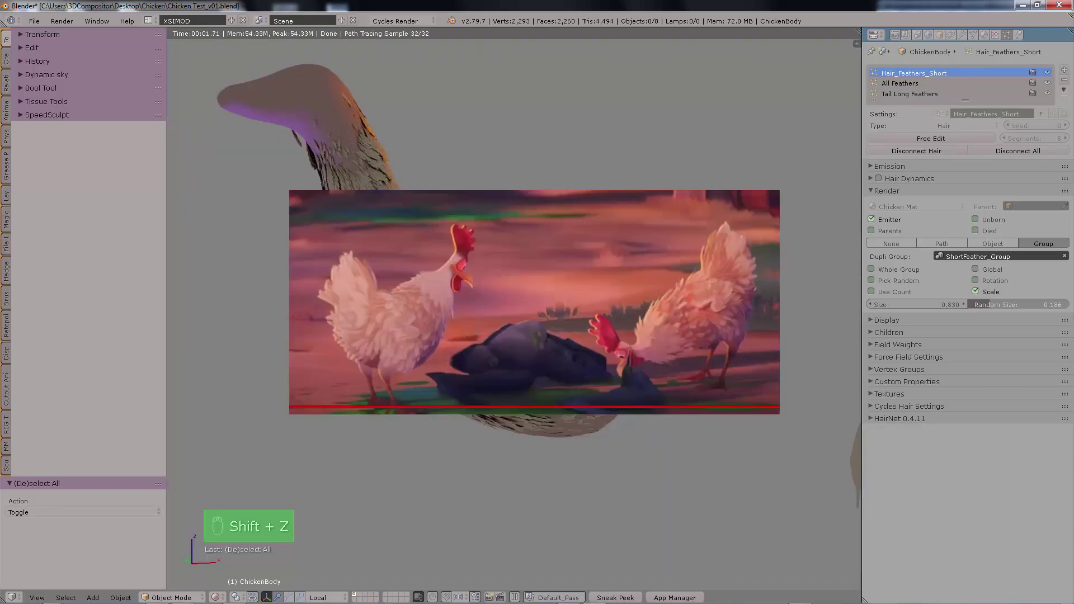
middle_drag(537, 313, 448, 325)
middle_drag(709, 202, 739, 176)
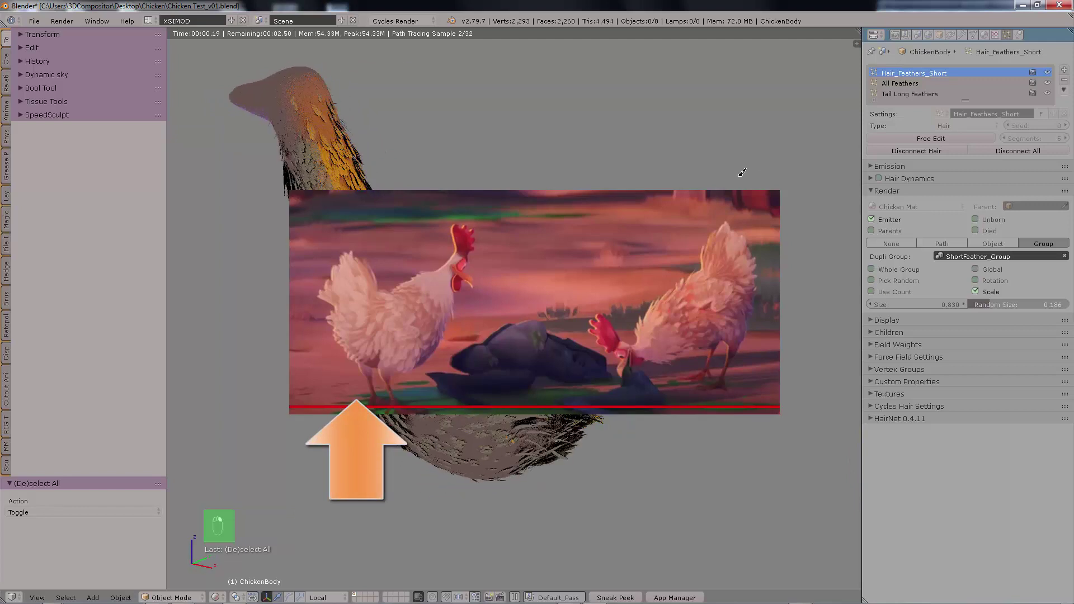
Step: Set the render child count of the All Feathers particle system to 10
click(916, 81)
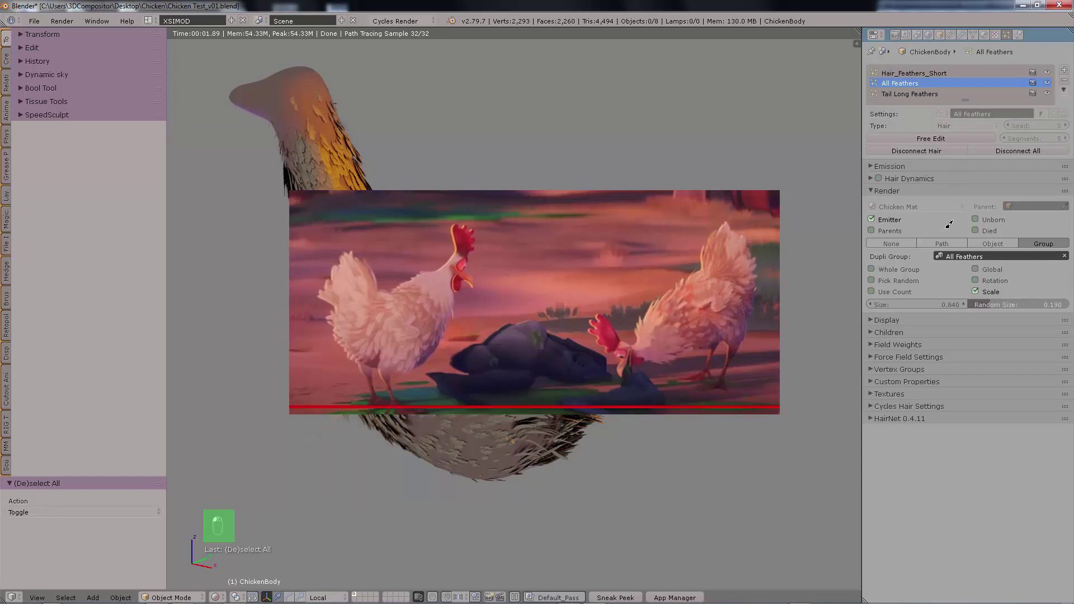
click(894, 332)
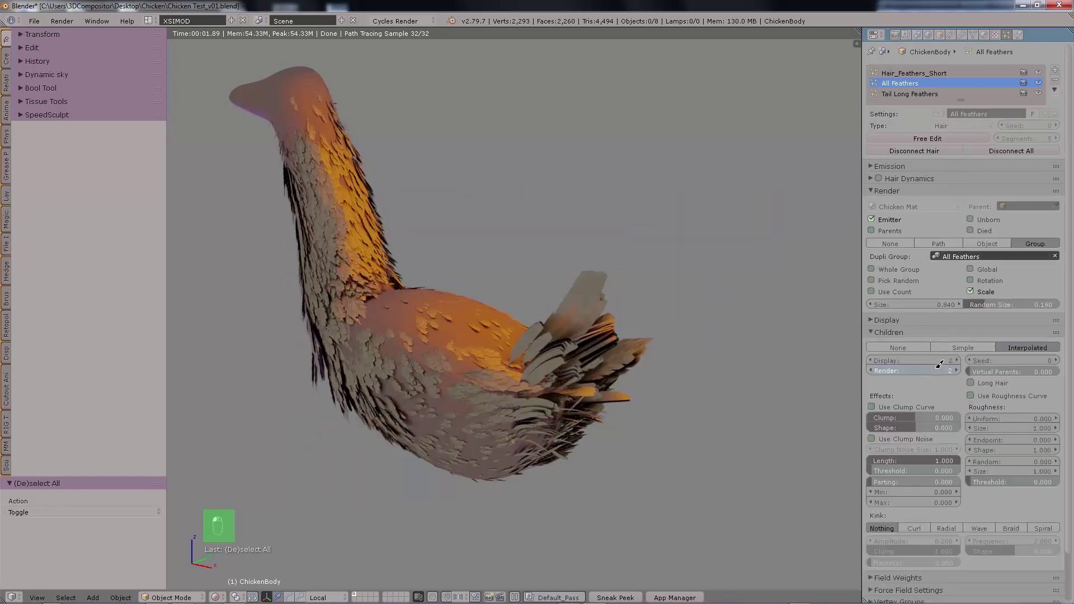
key(Return)
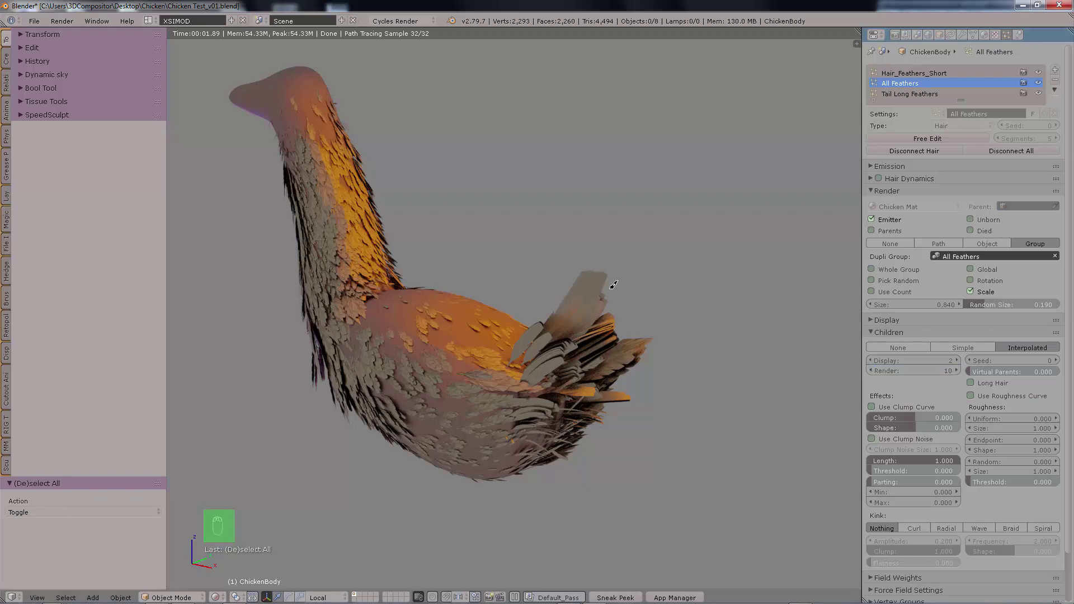
Step: Set the viewport display child count of the All Feathers particle system to 10
click(916, 358)
text(10)
key(Return)
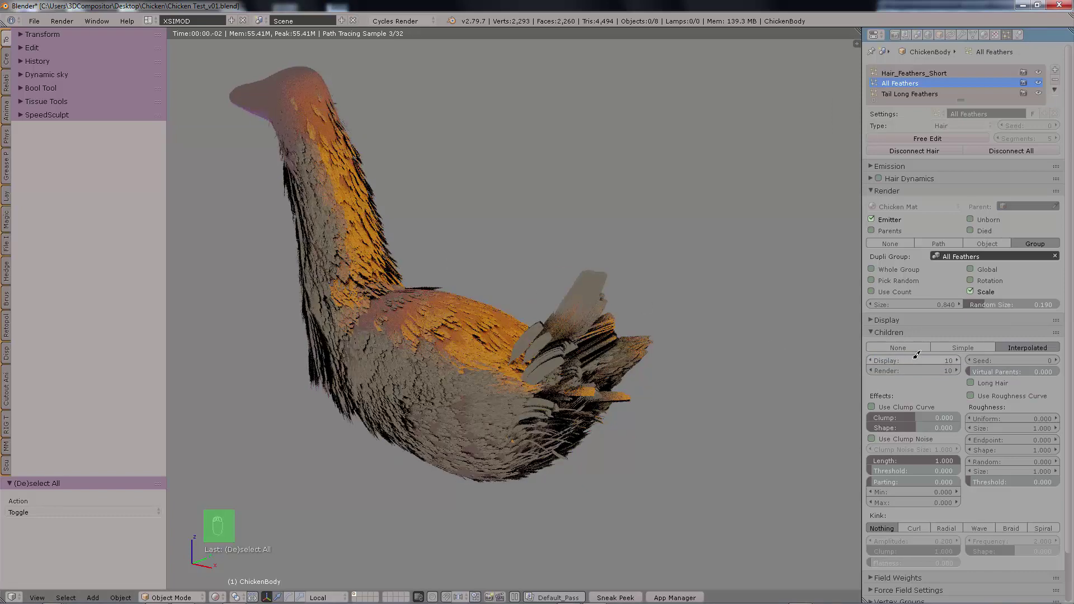
Step: Set both the display and render child counts of the All Feathers particle system to 28
click(911, 357)
text(28)
key(Return)
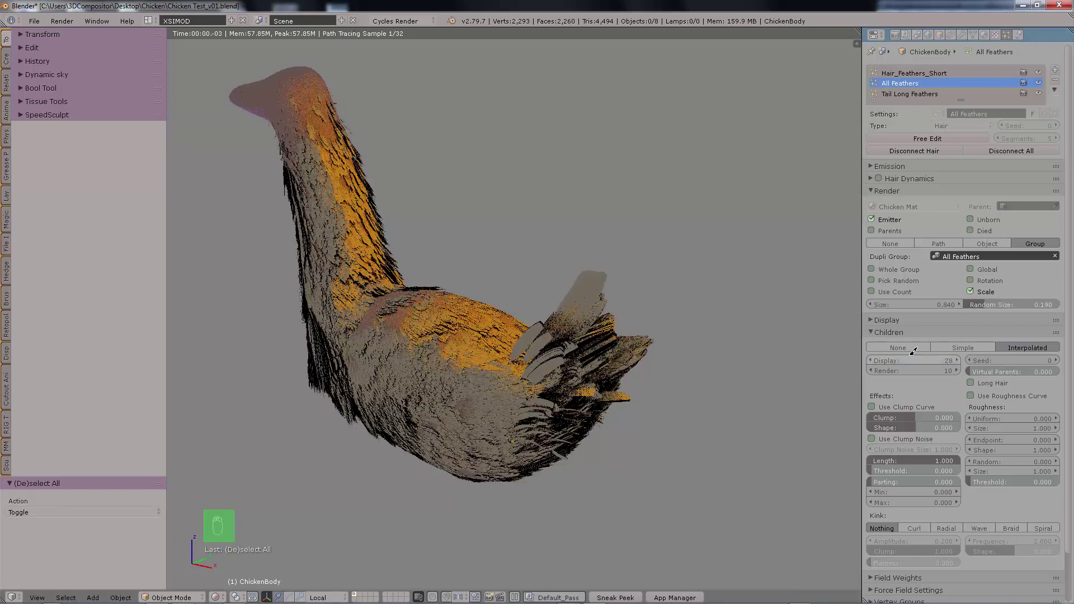
click(933, 368)
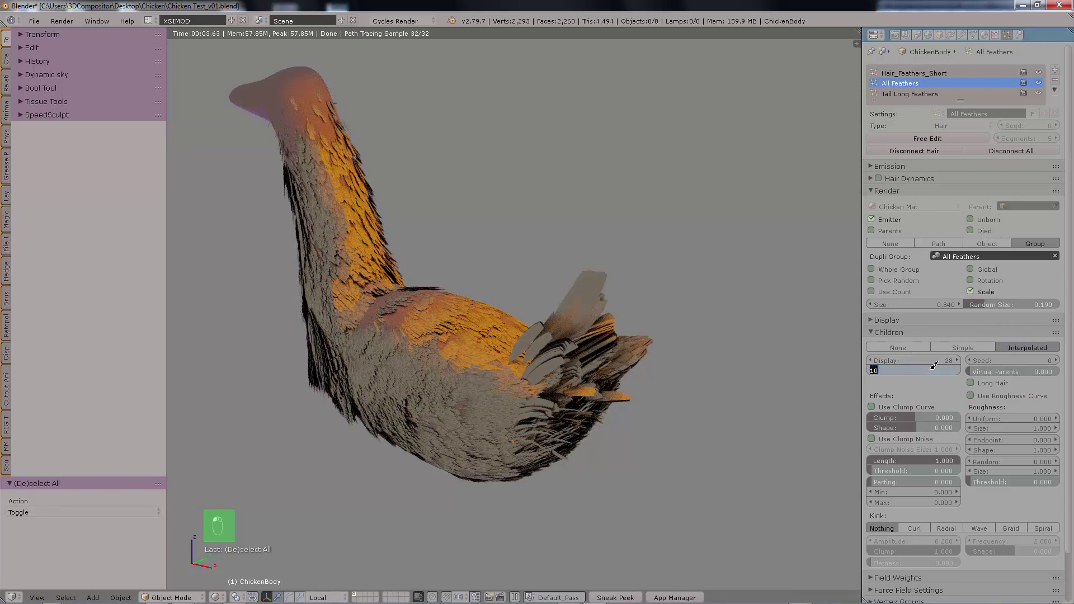
text(28)
key(Return)
Step: Examine the rendered feather coverage from the side and close up where the chicken's neck meets its back
middle_drag(613, 273, 695, 302)
scroll(676, 273, up, 2)
scroll(649, 313, down, 2)
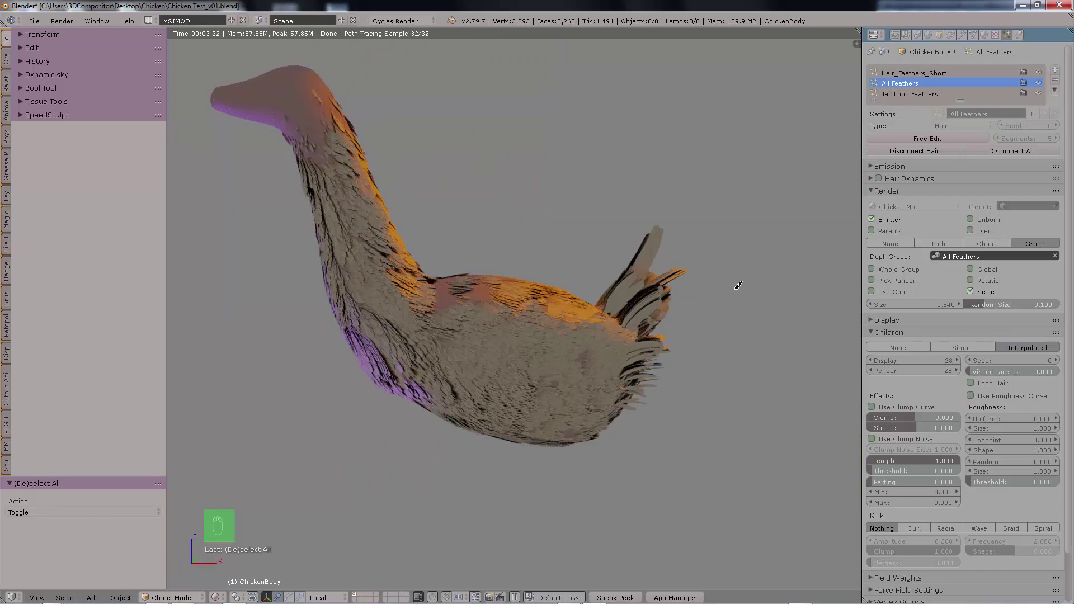
middle_drag(493, 272, 515, 274)
scroll(515, 274, up, 4)
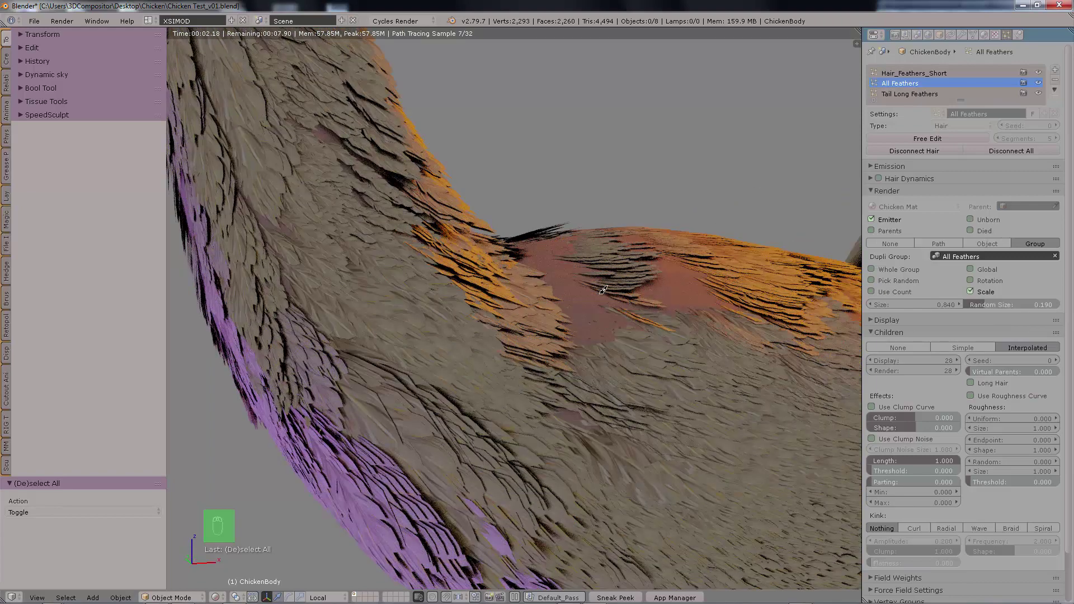
scroll(603, 290, down, 6)
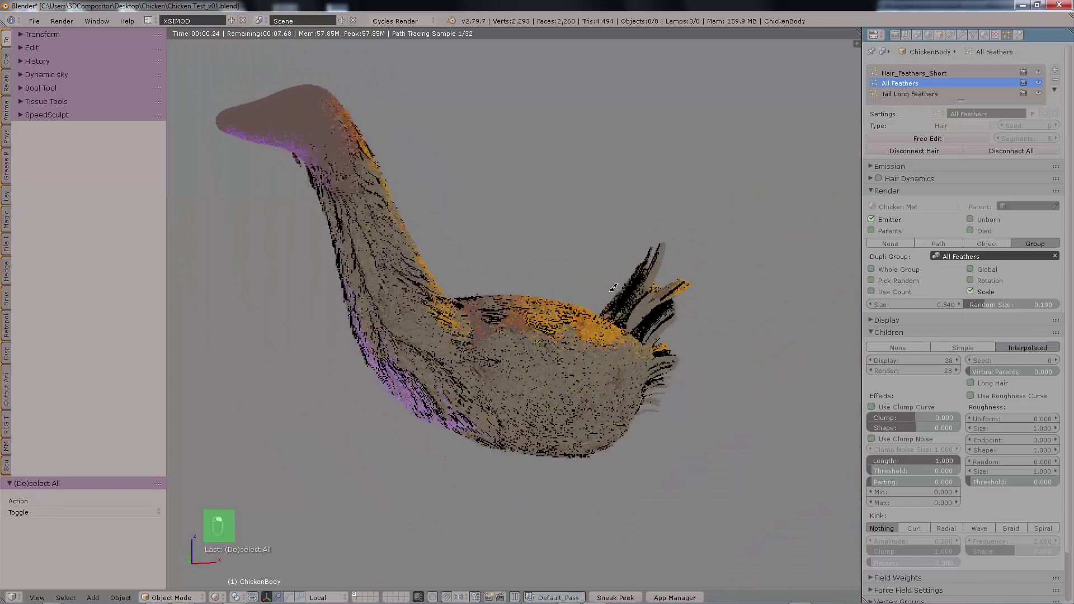